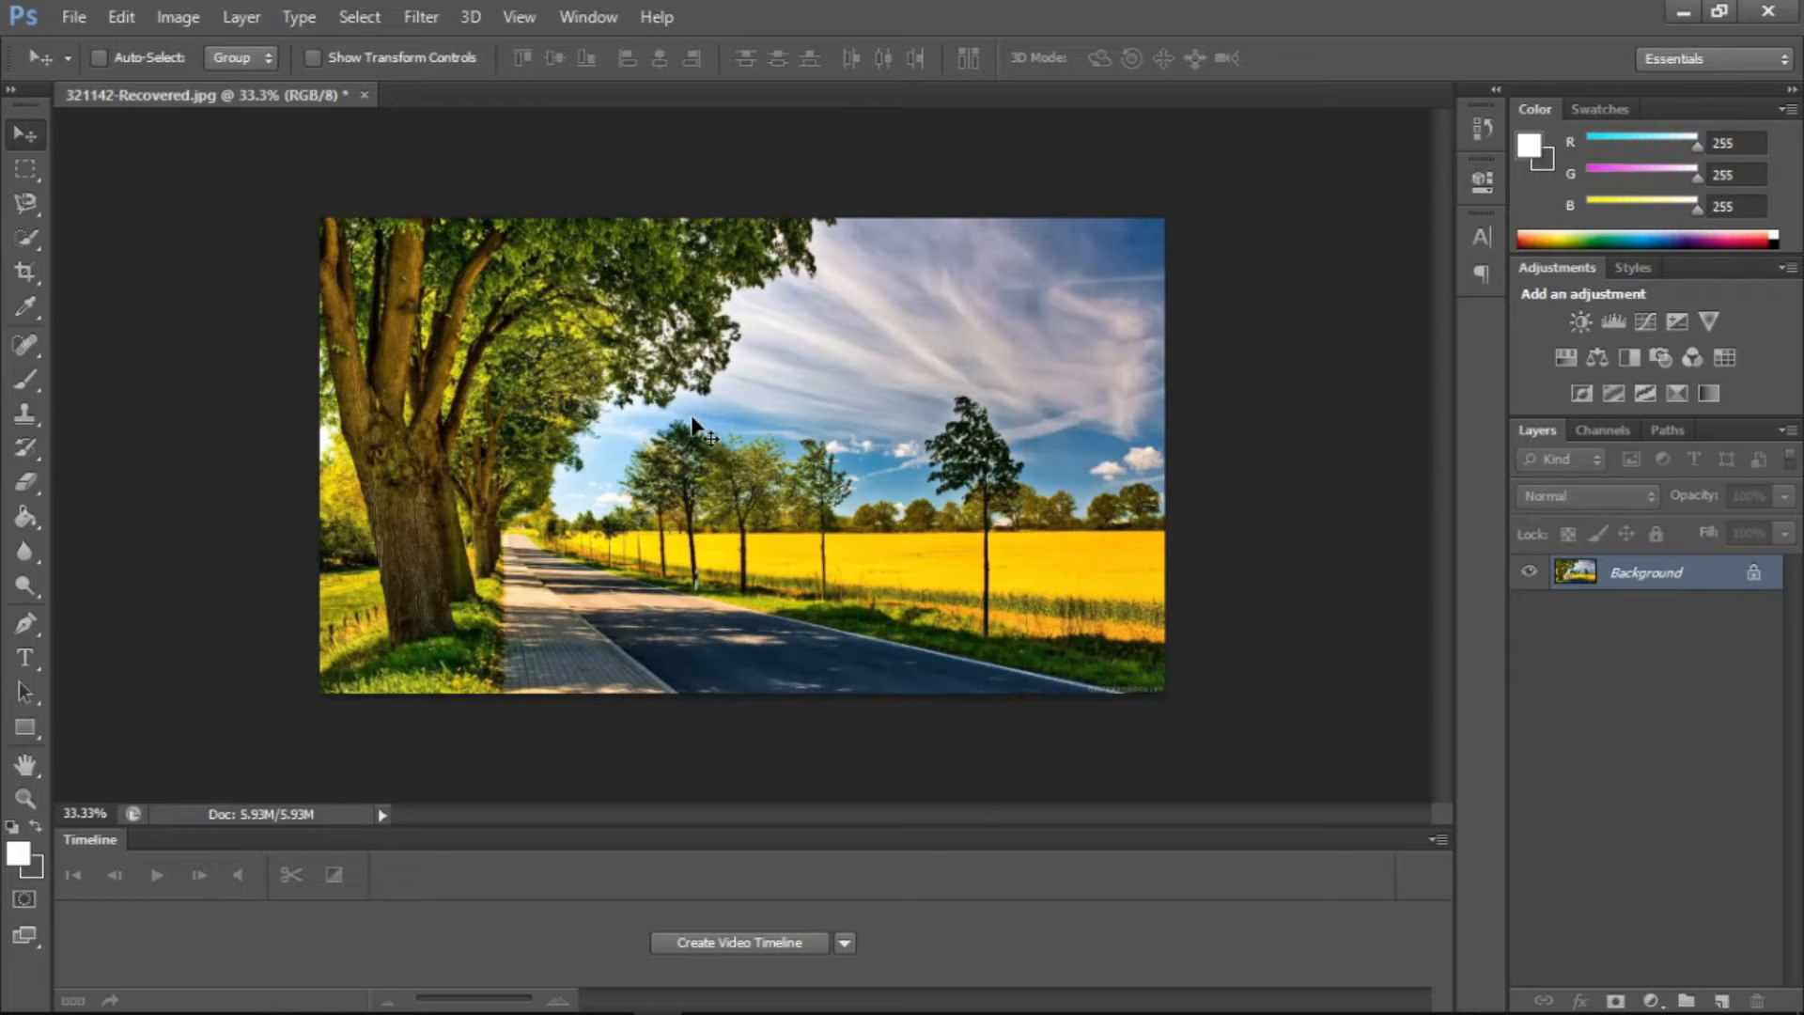
Add a Brightness/Contrast adjustment layer above the Background with Normal blending mode and 100% opacity
click(258, 14)
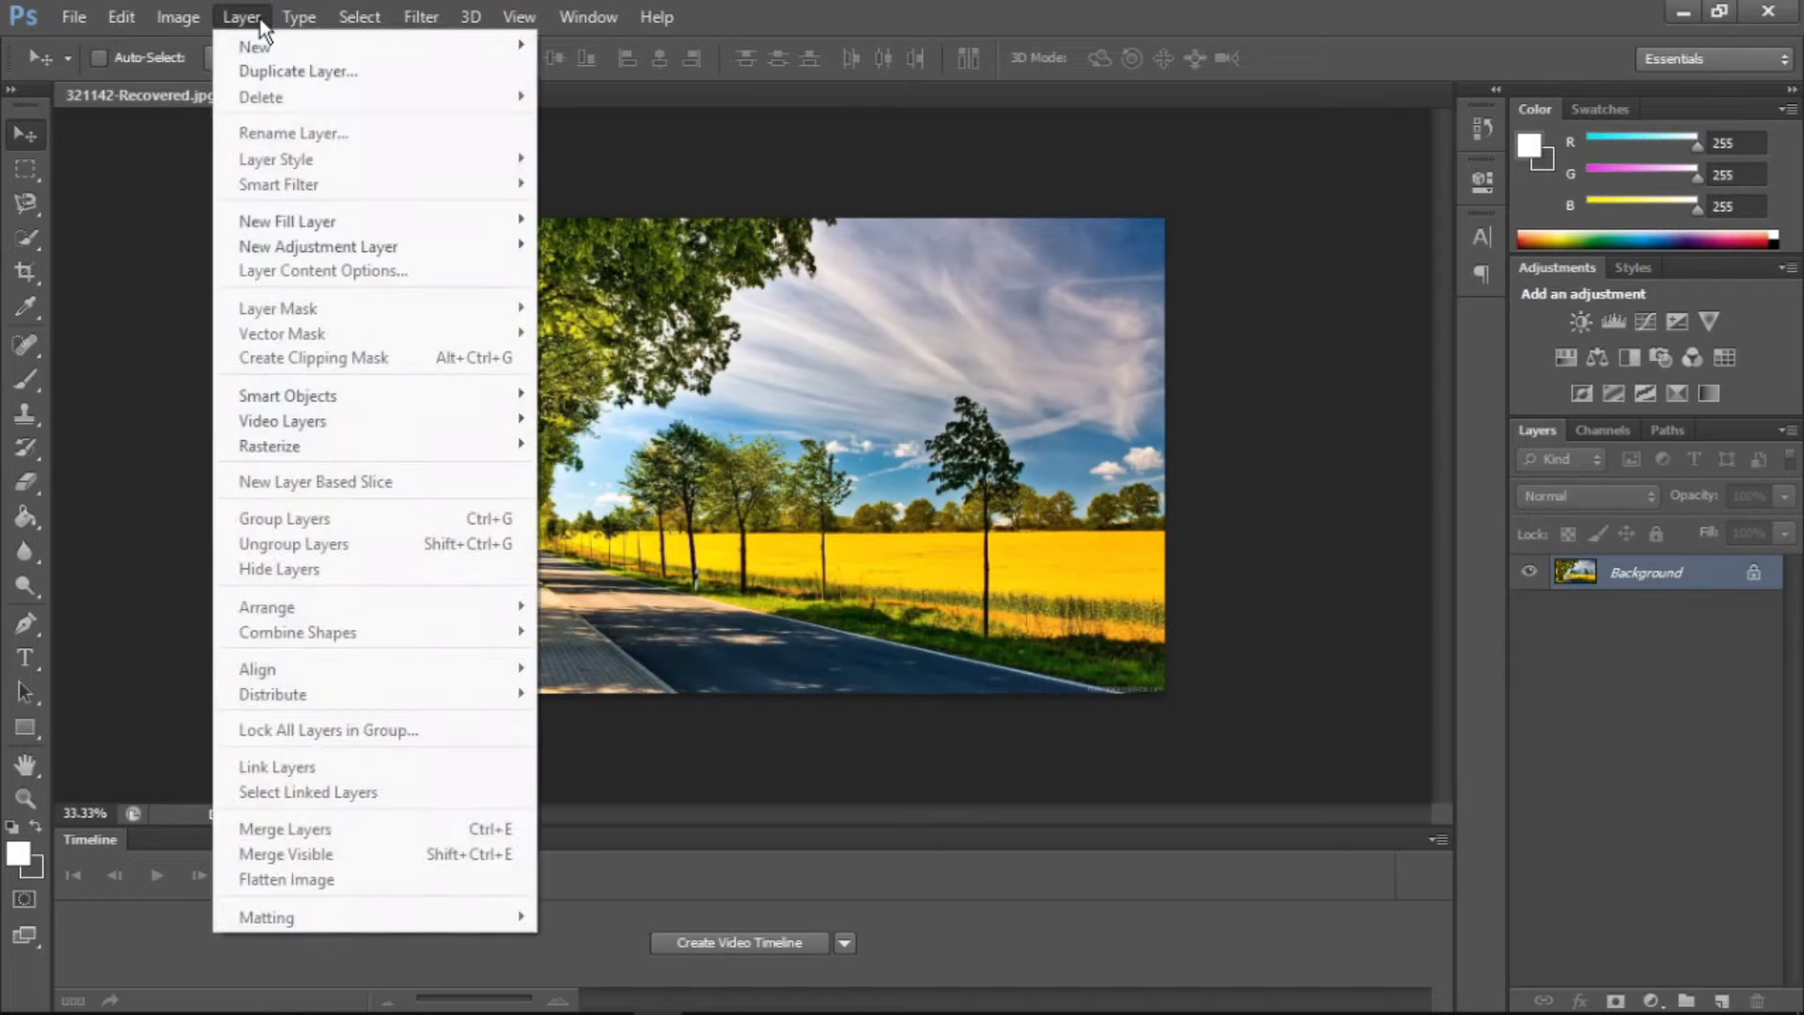
mouse_move(341, 55)
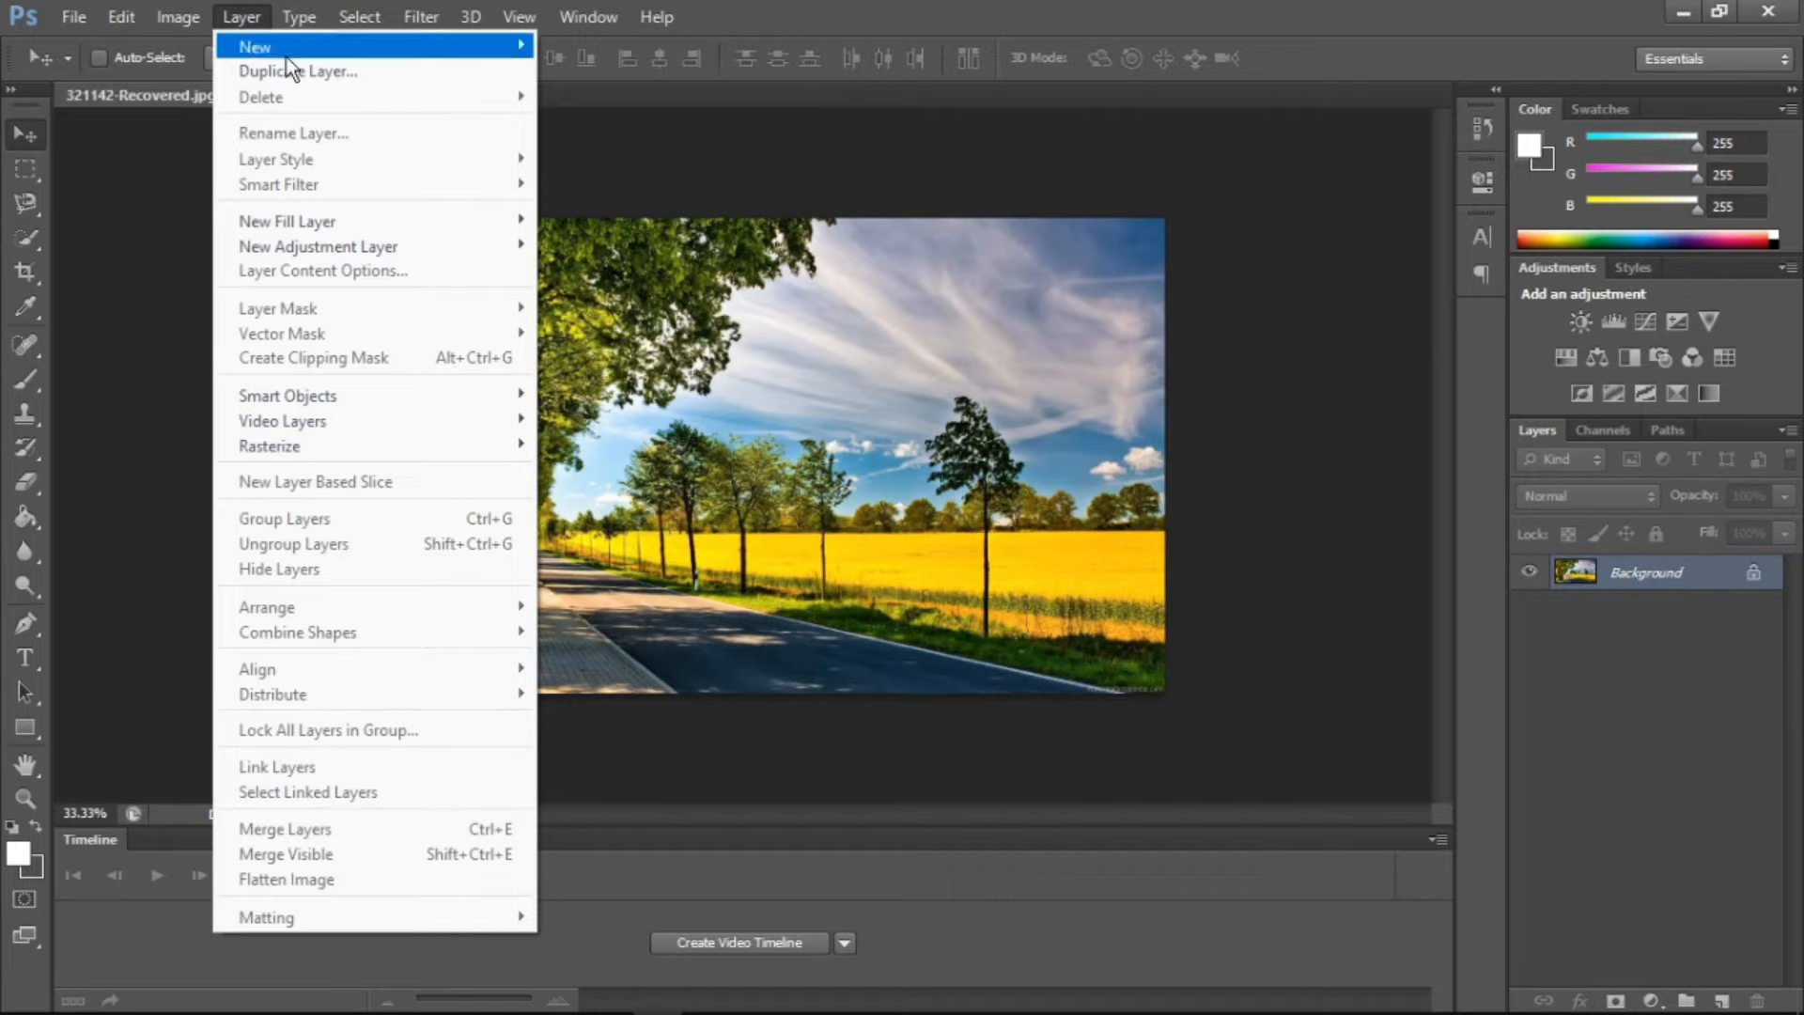
mouse_move(327, 211)
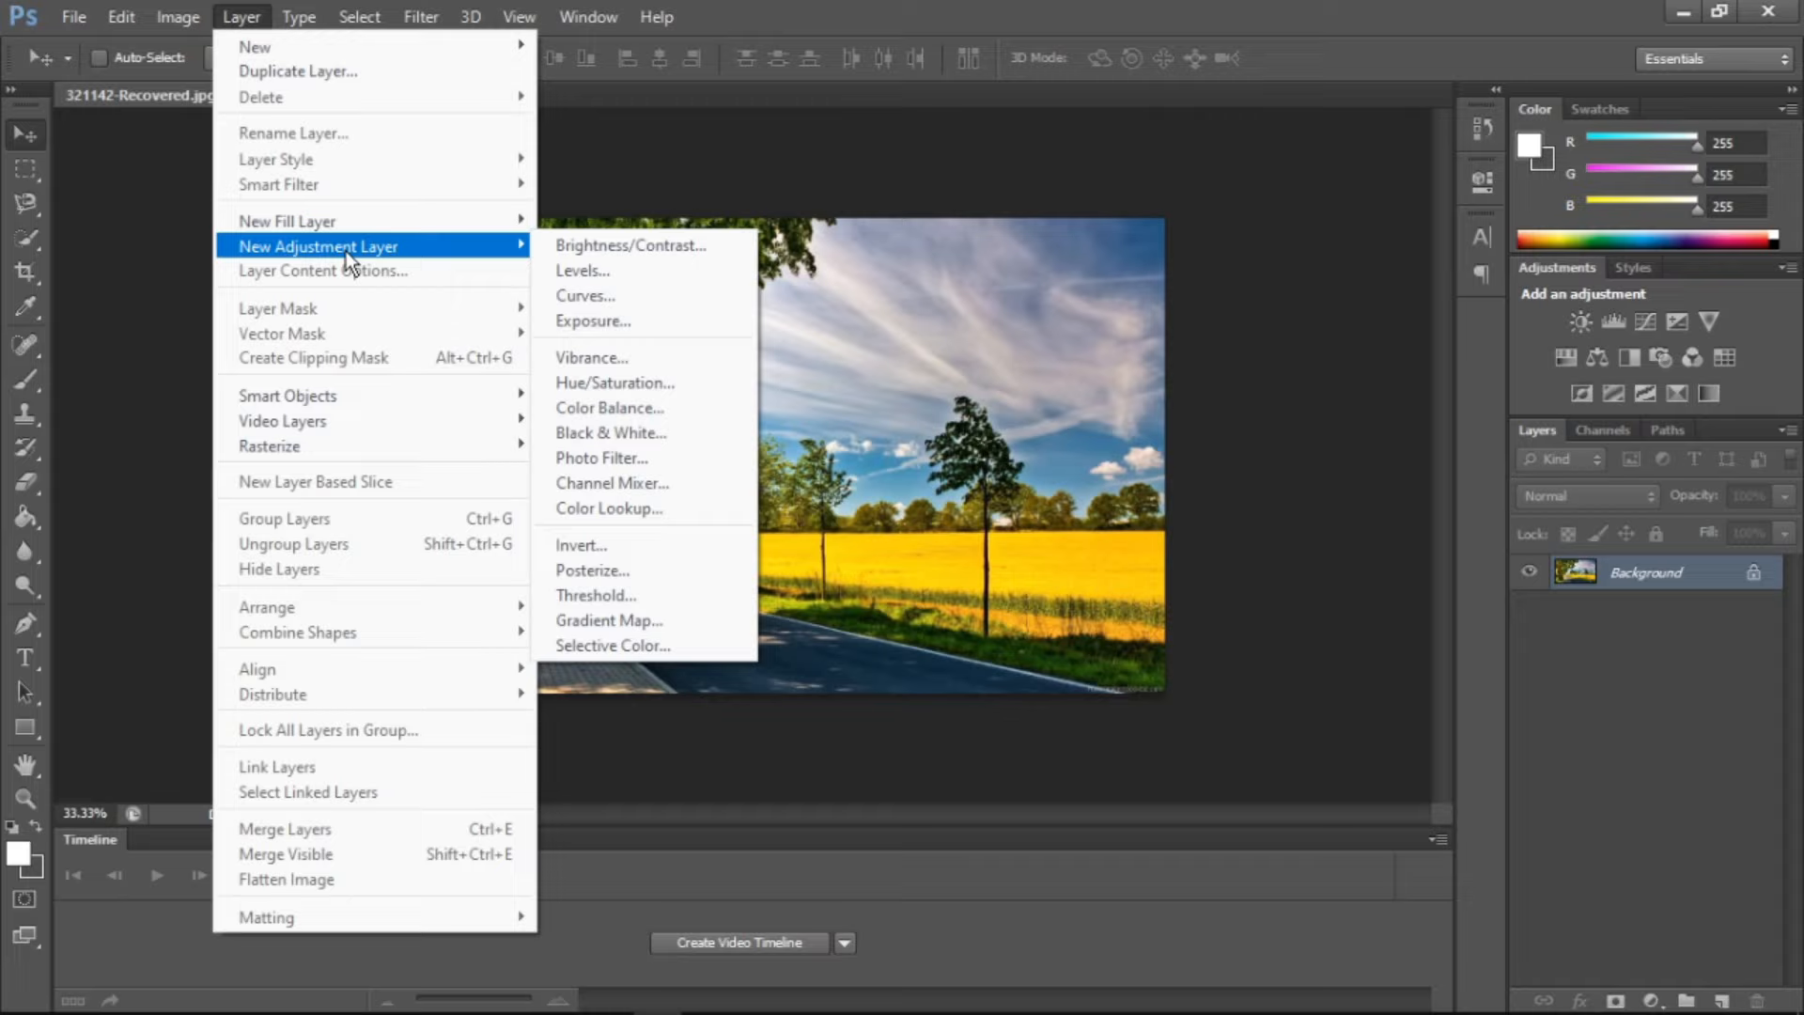
click(661, 246)
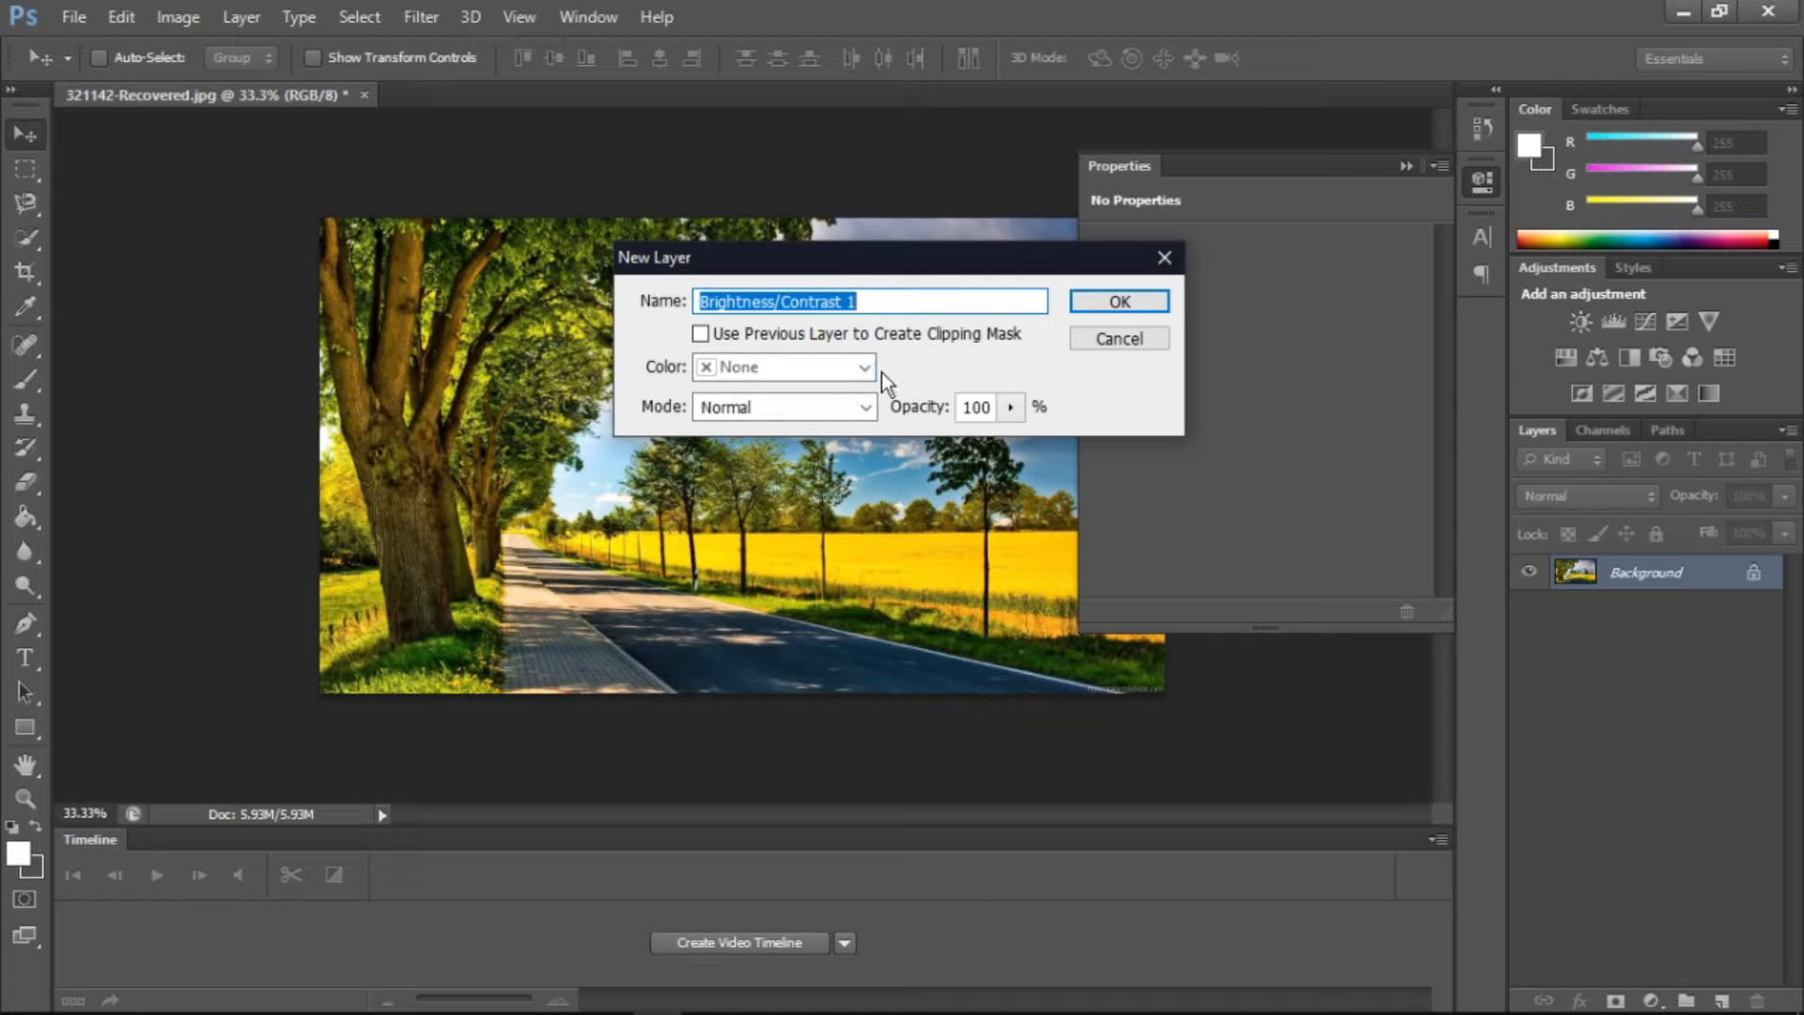
click(740, 412)
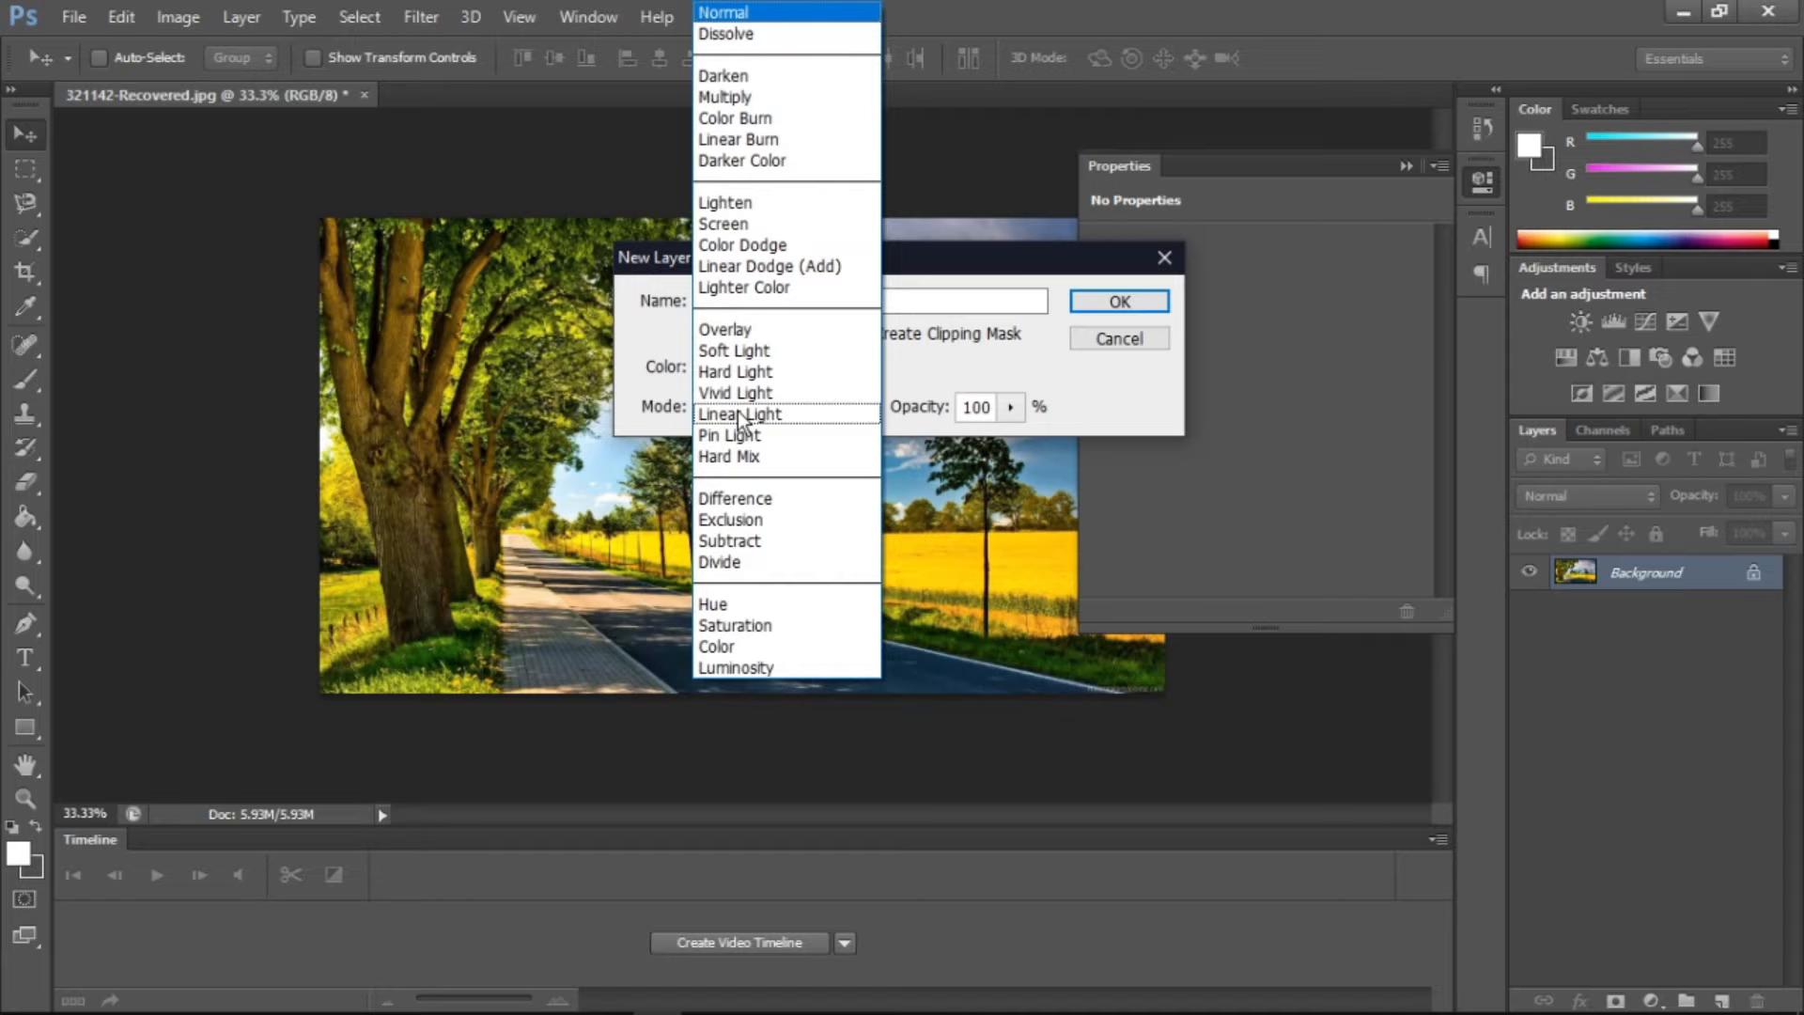
click(995, 376)
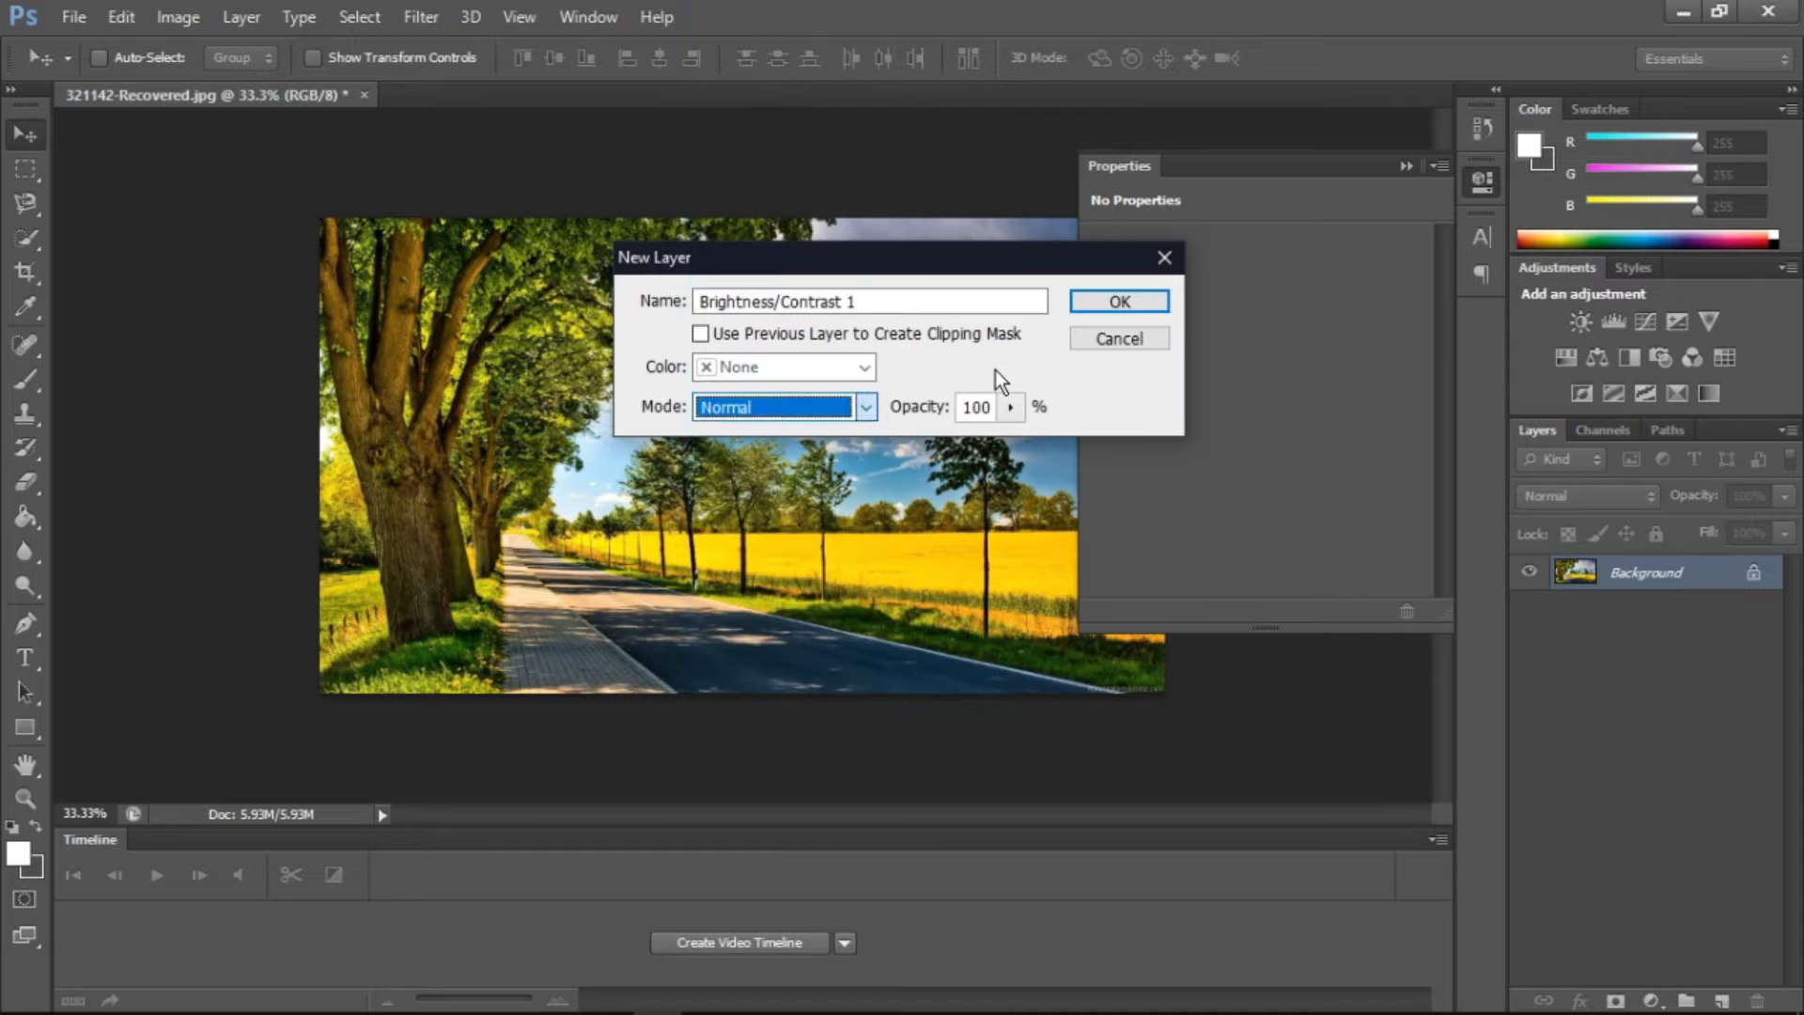
click(1120, 300)
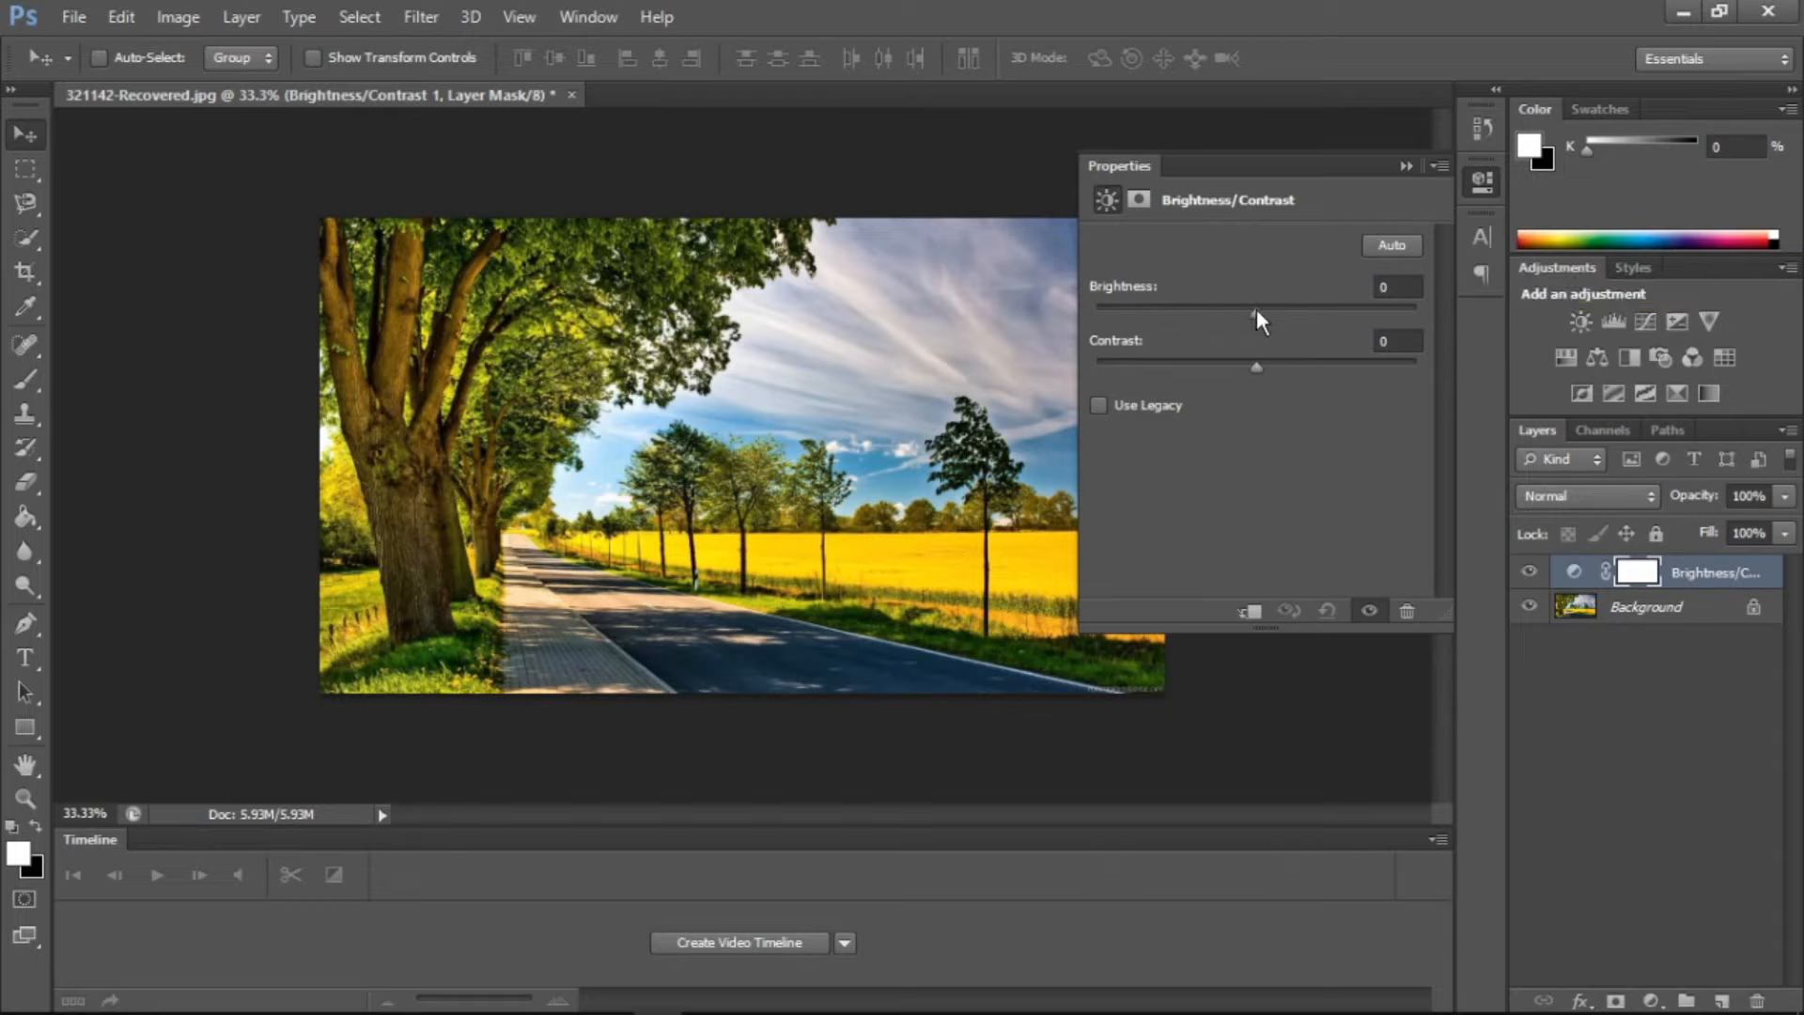
Set the Brightness/Contrast adjustment to a brightness of -1 and a contrast of 26
drag(1255, 309, 1306, 310)
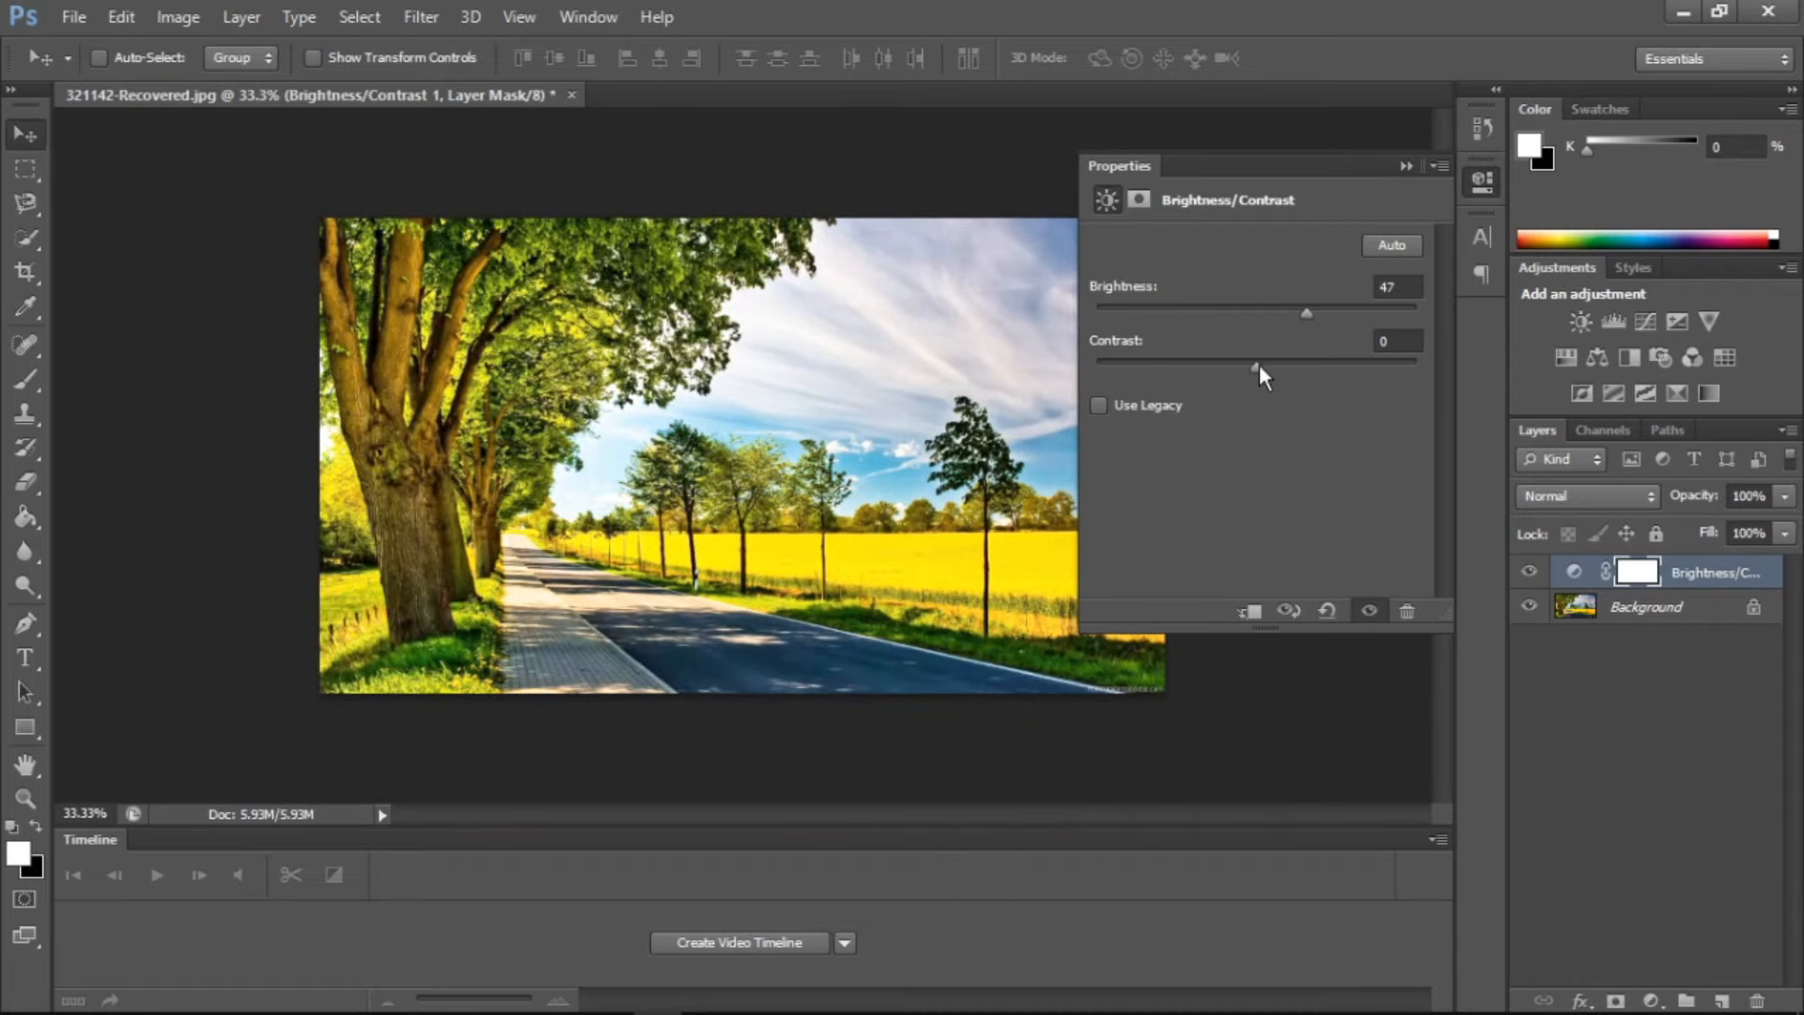
drag(1259, 364, 1306, 379)
drag(1306, 311, 1254, 309)
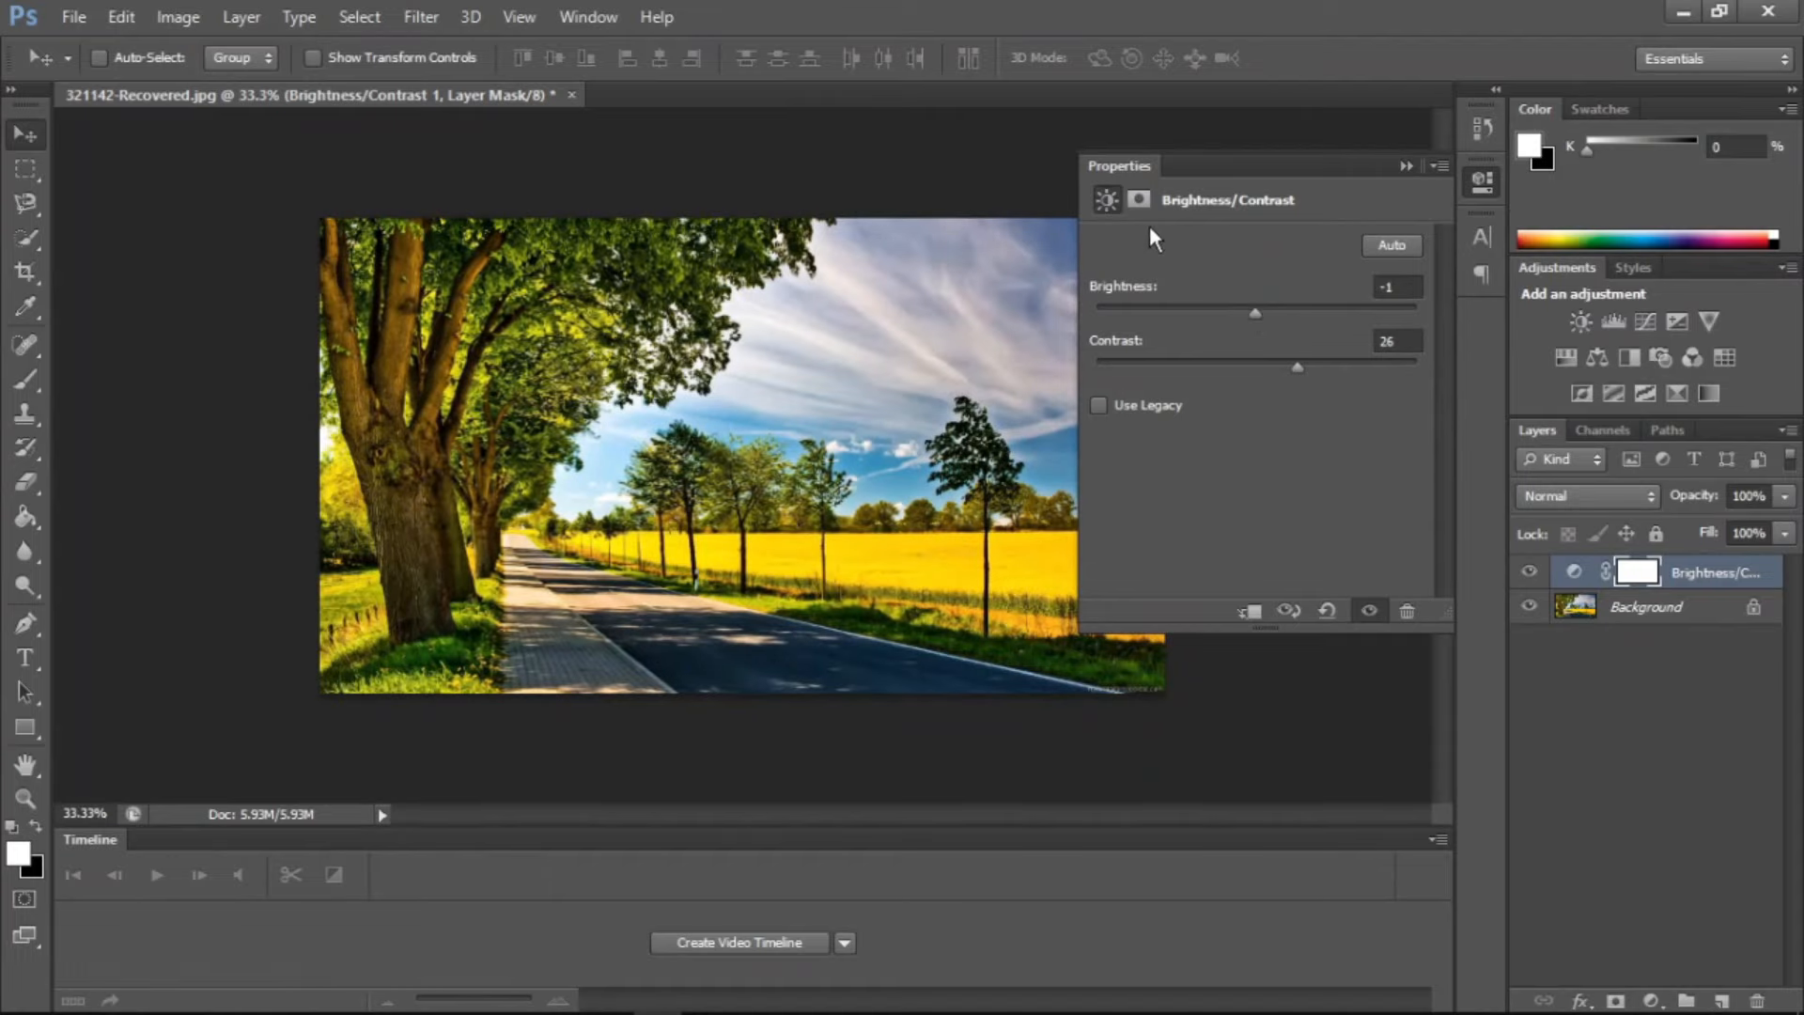
Feather the adjustment's layer mask by 4.5 px and apply the automatic brightness and contrast correction
click(1138, 201)
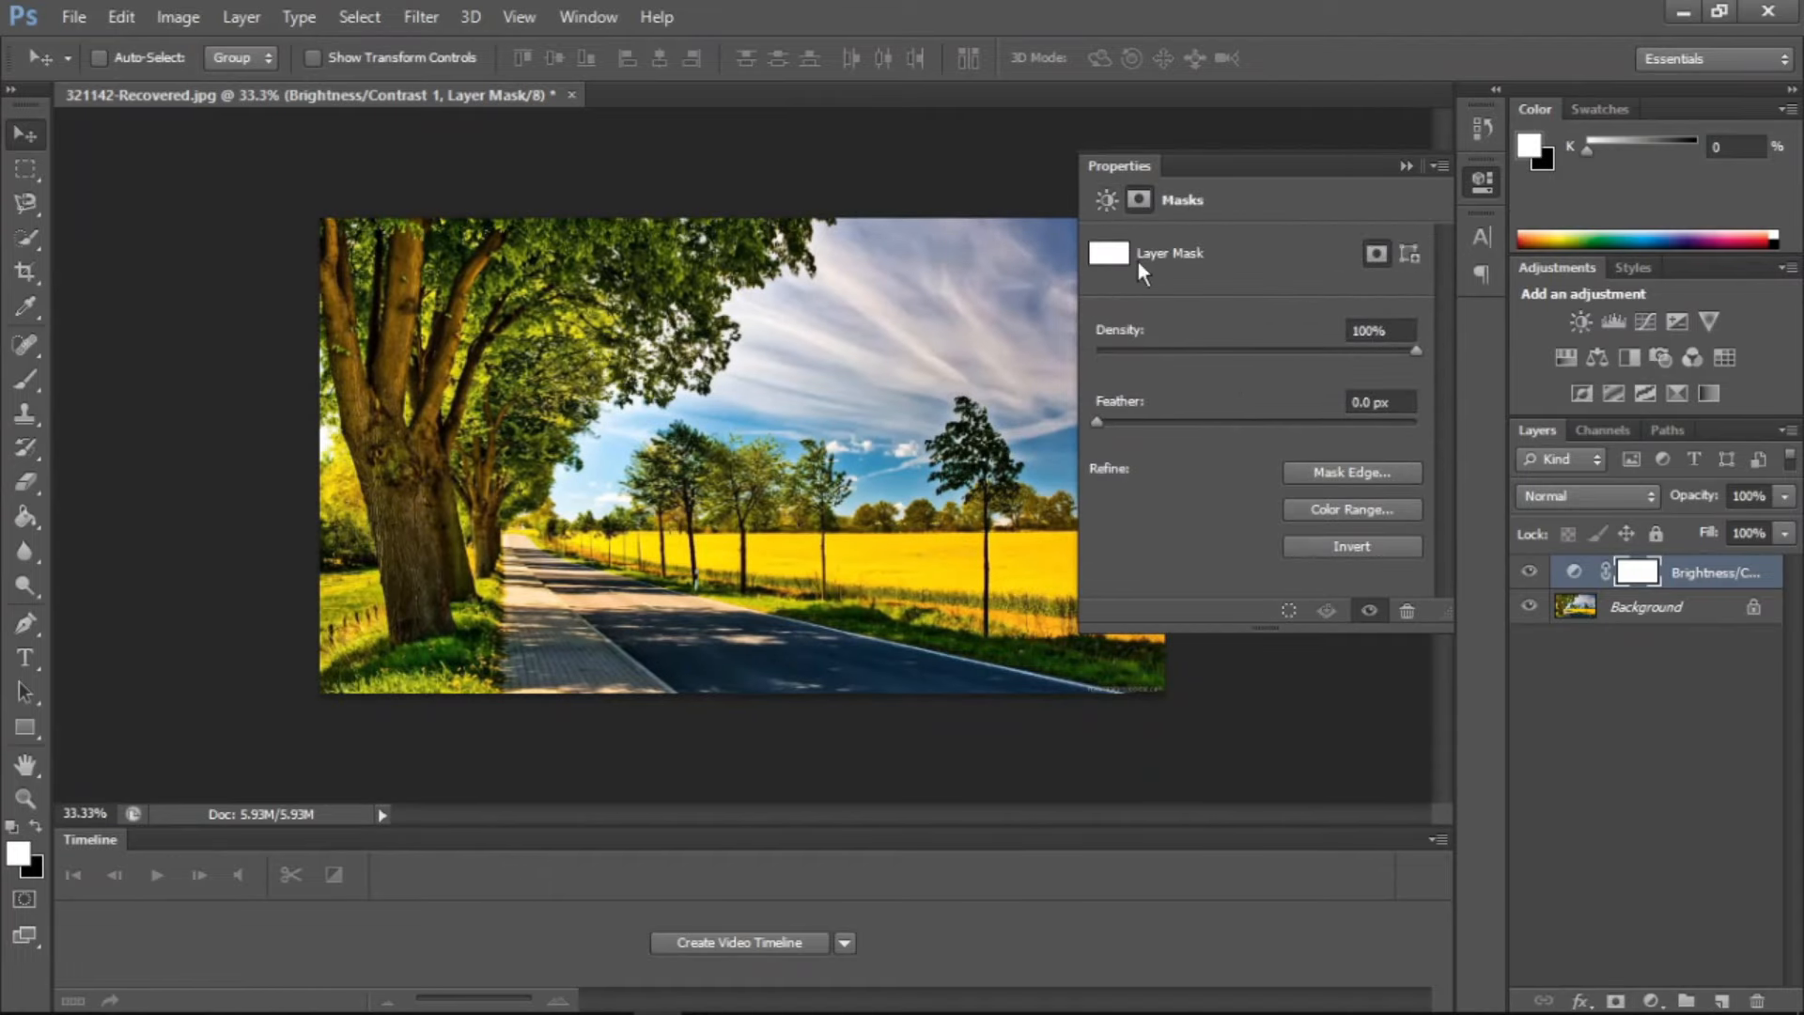
drag(1100, 421, 1175, 420)
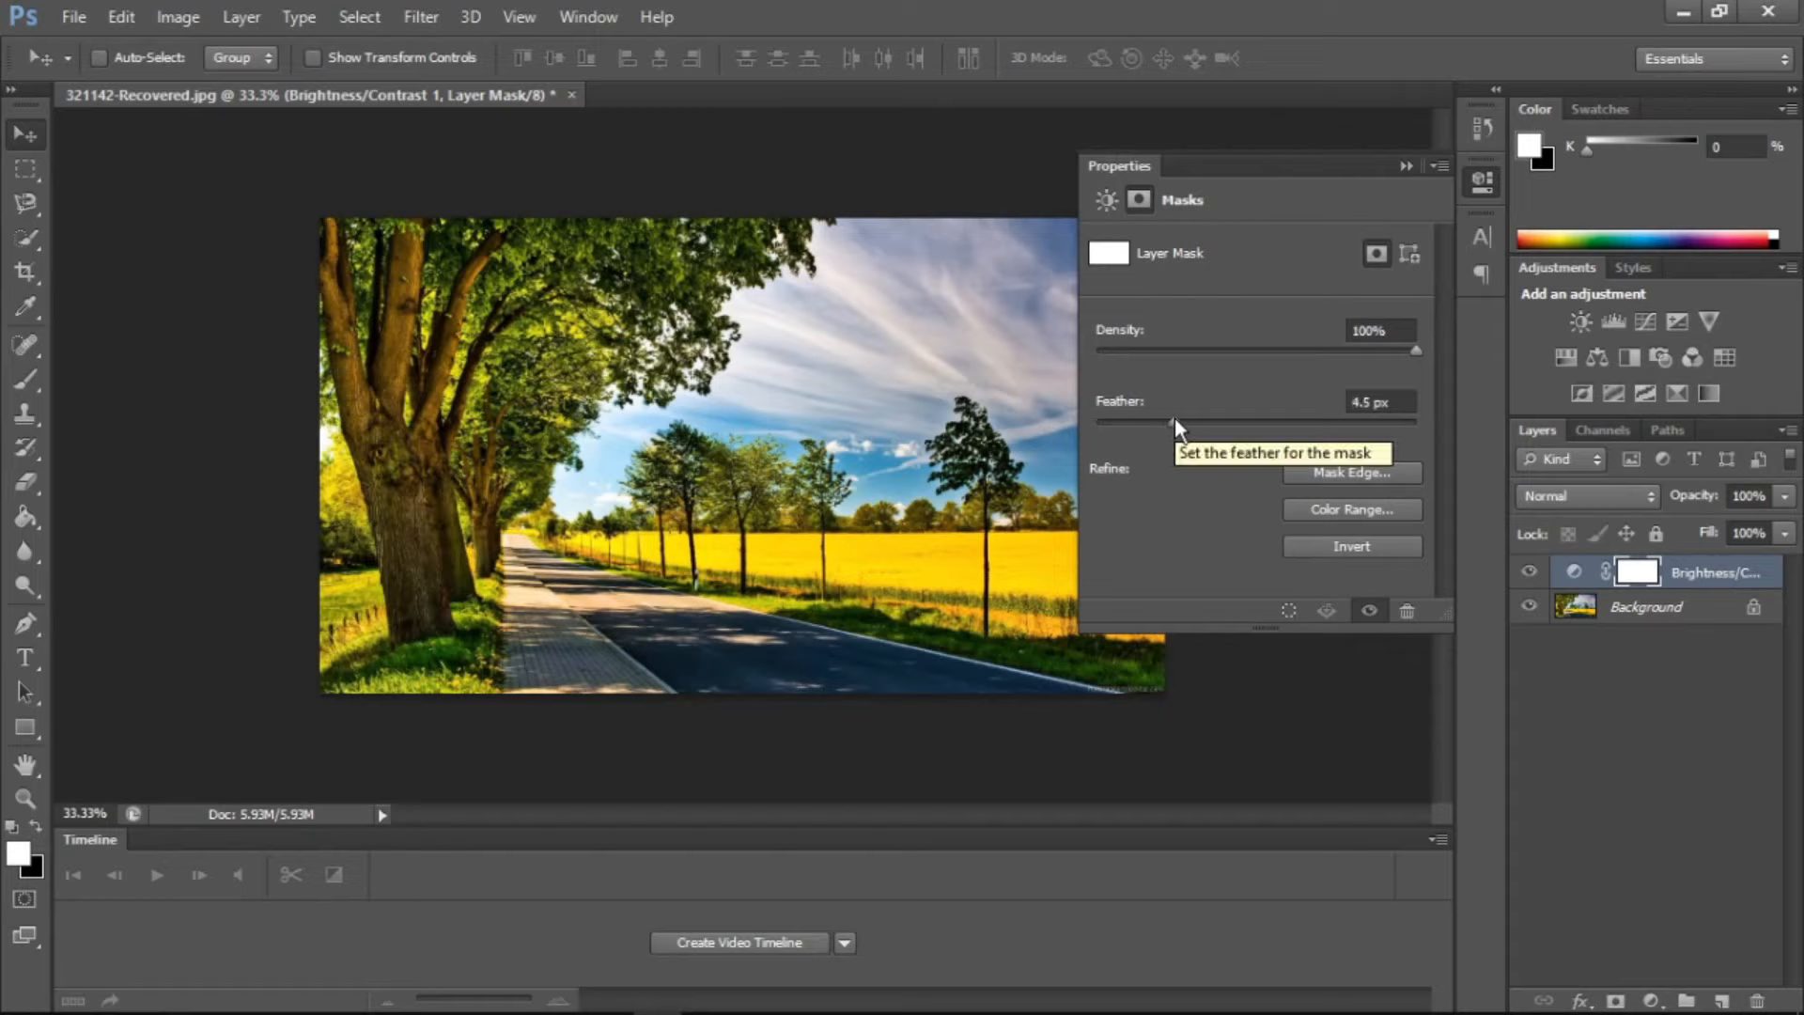
drag(1252, 319, 1219, 318)
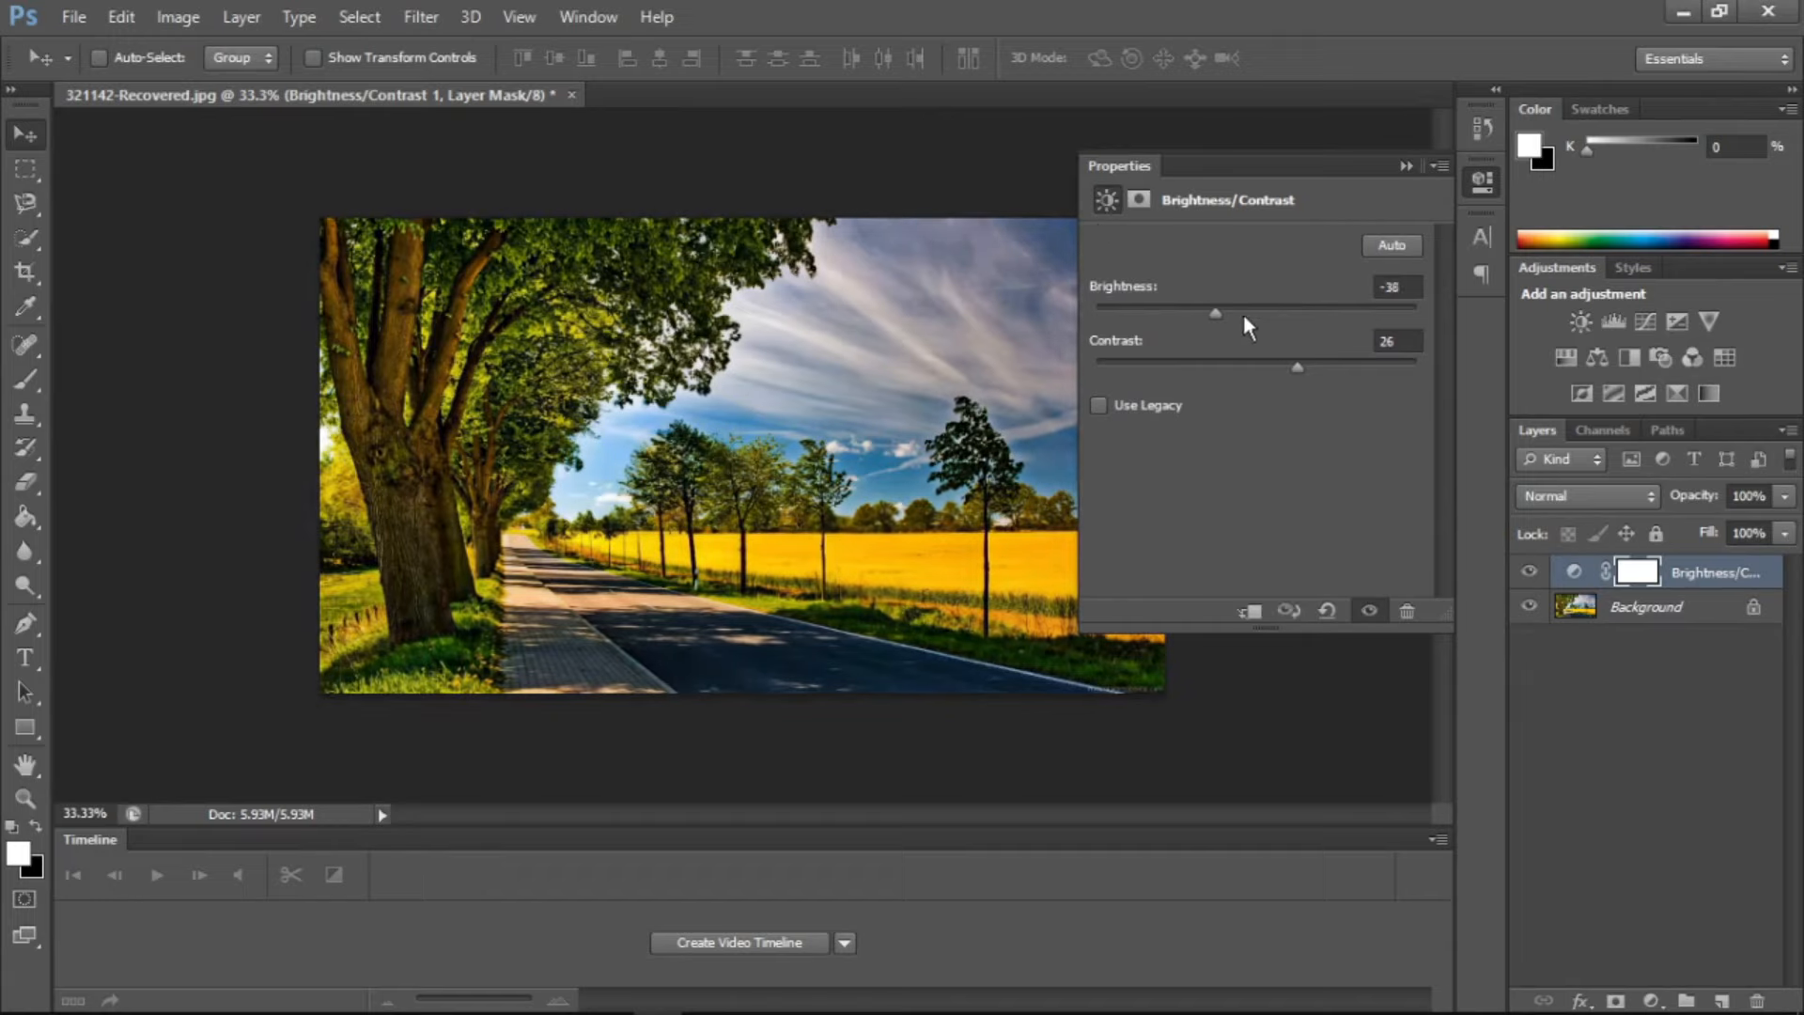
click(1378, 256)
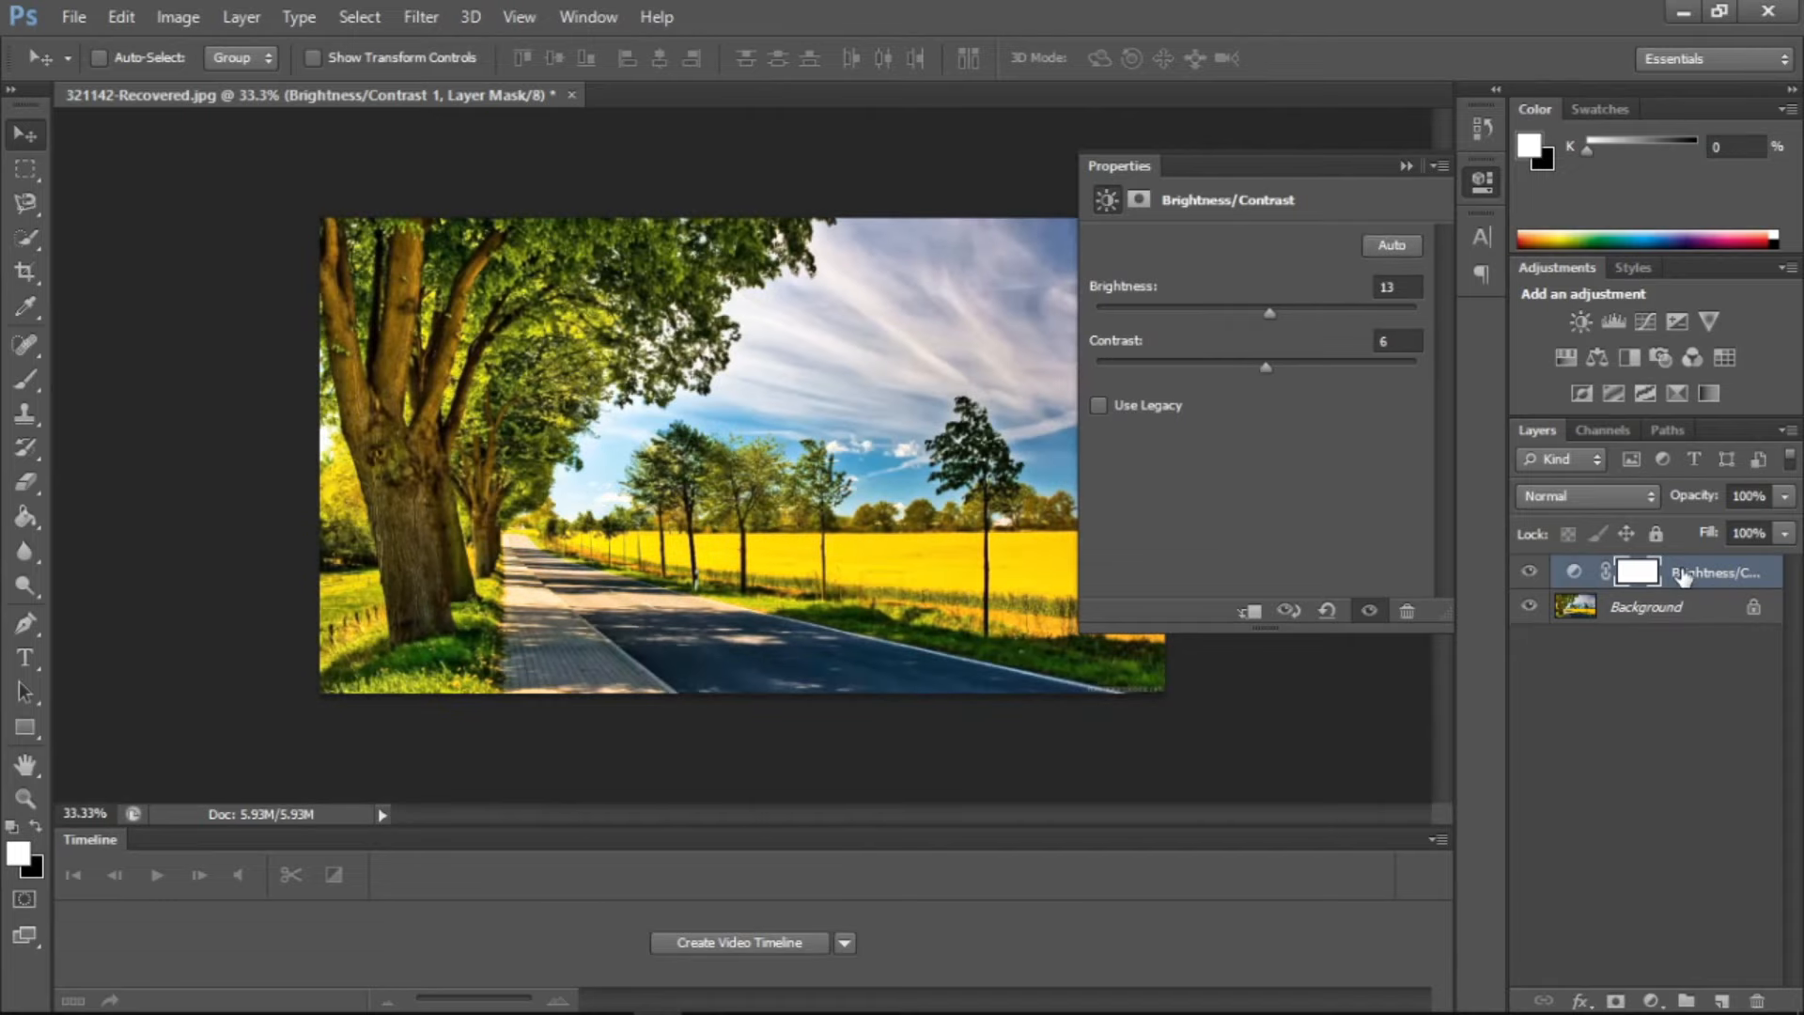
Delete the layer mask from the Brightness/Contrast adjustment layer, and collapse and reopen the adjustment's properties
right_click(1642, 573)
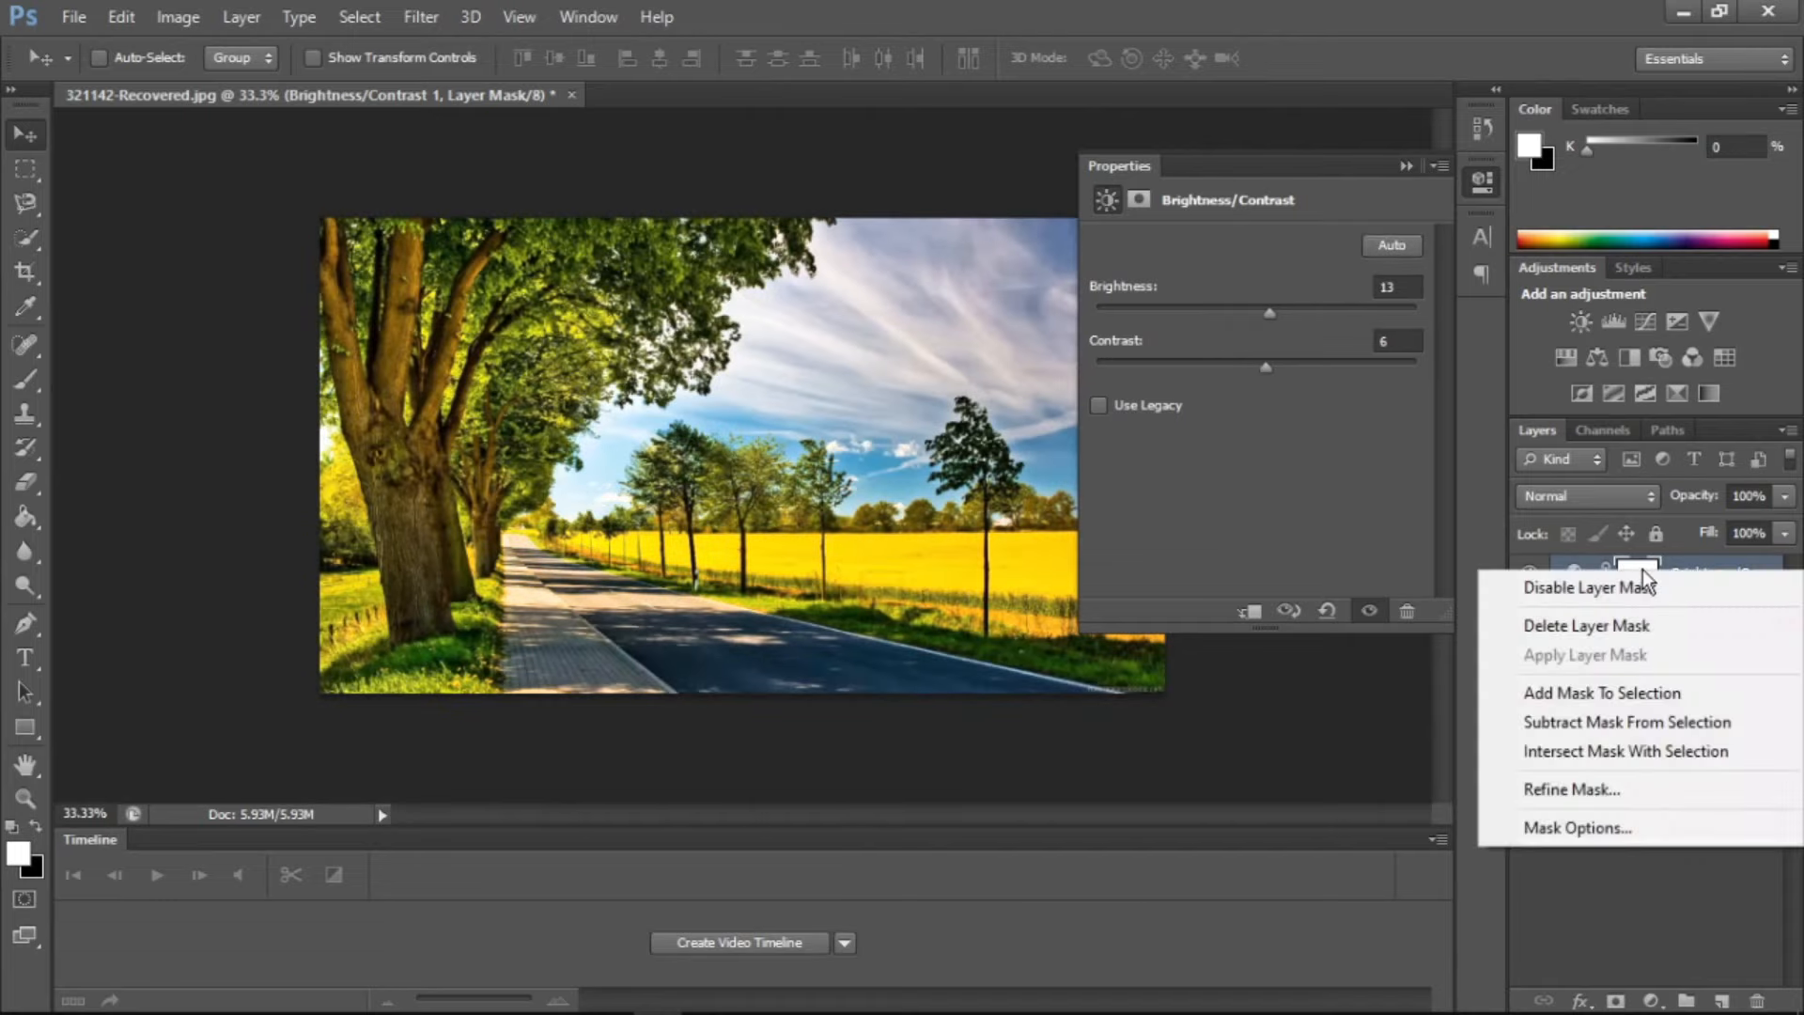
click(1584, 627)
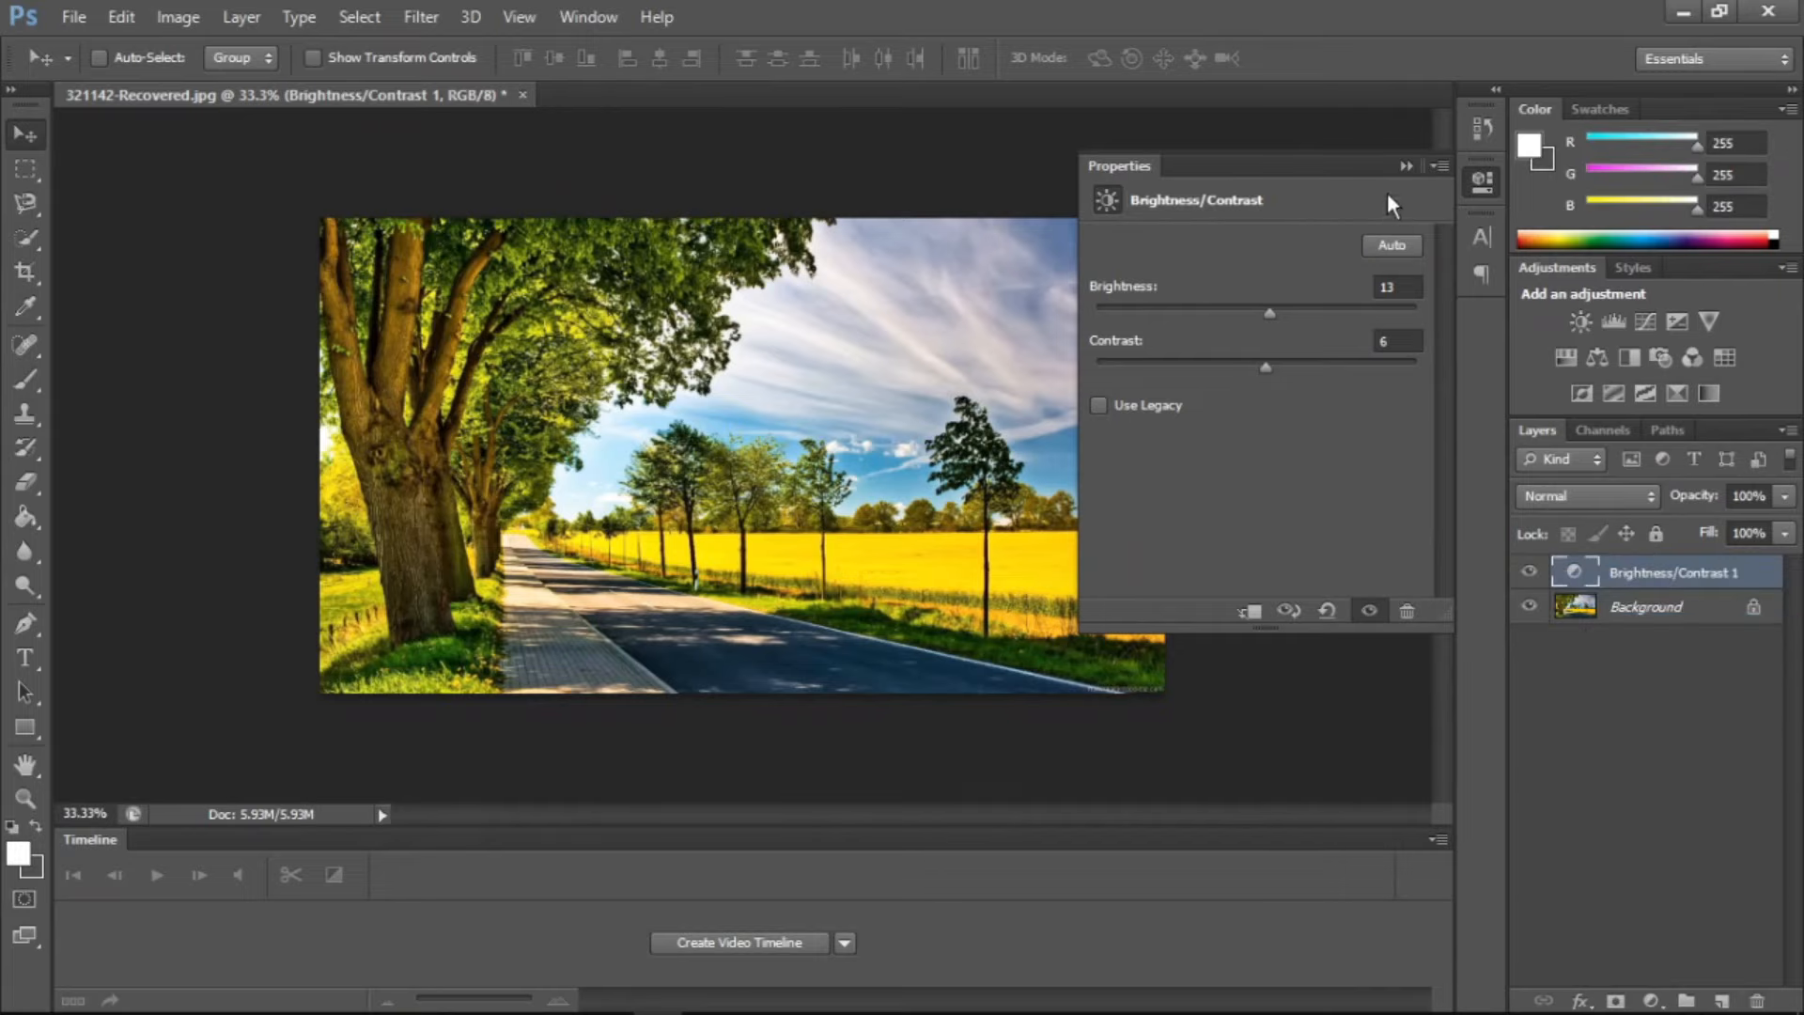
click(1401, 160)
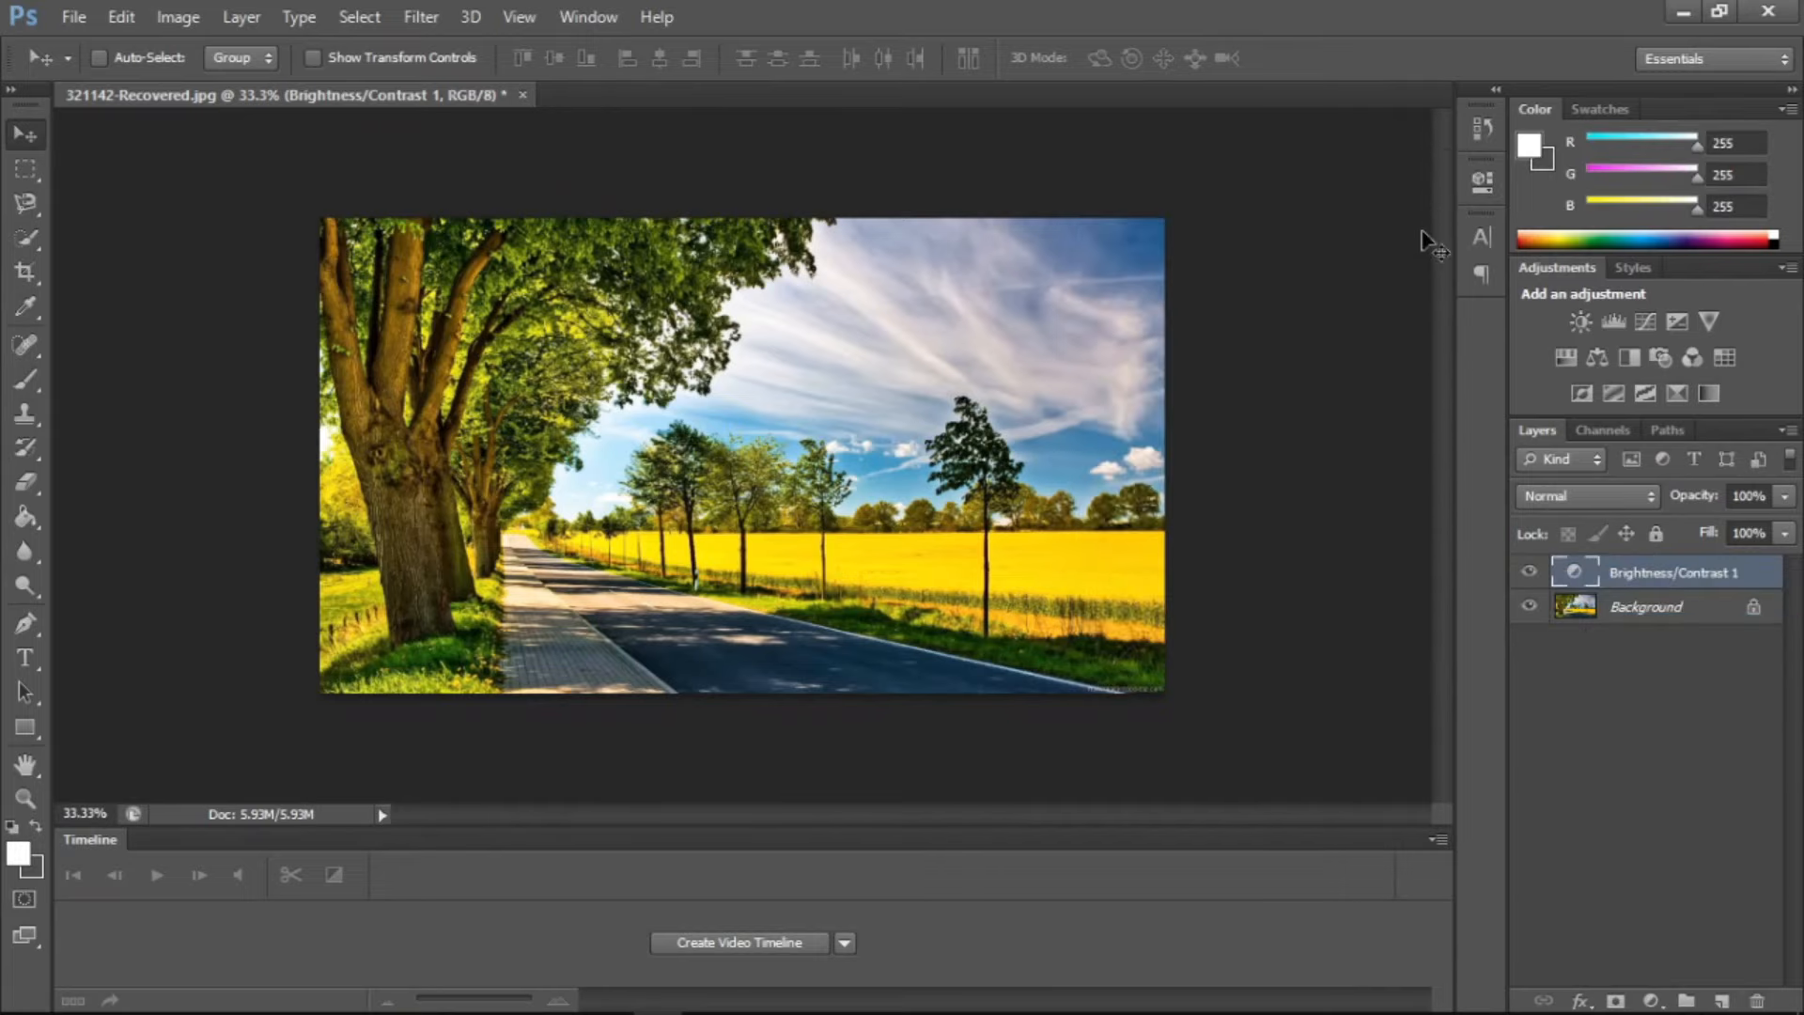
click(1481, 184)
click(1398, 287)
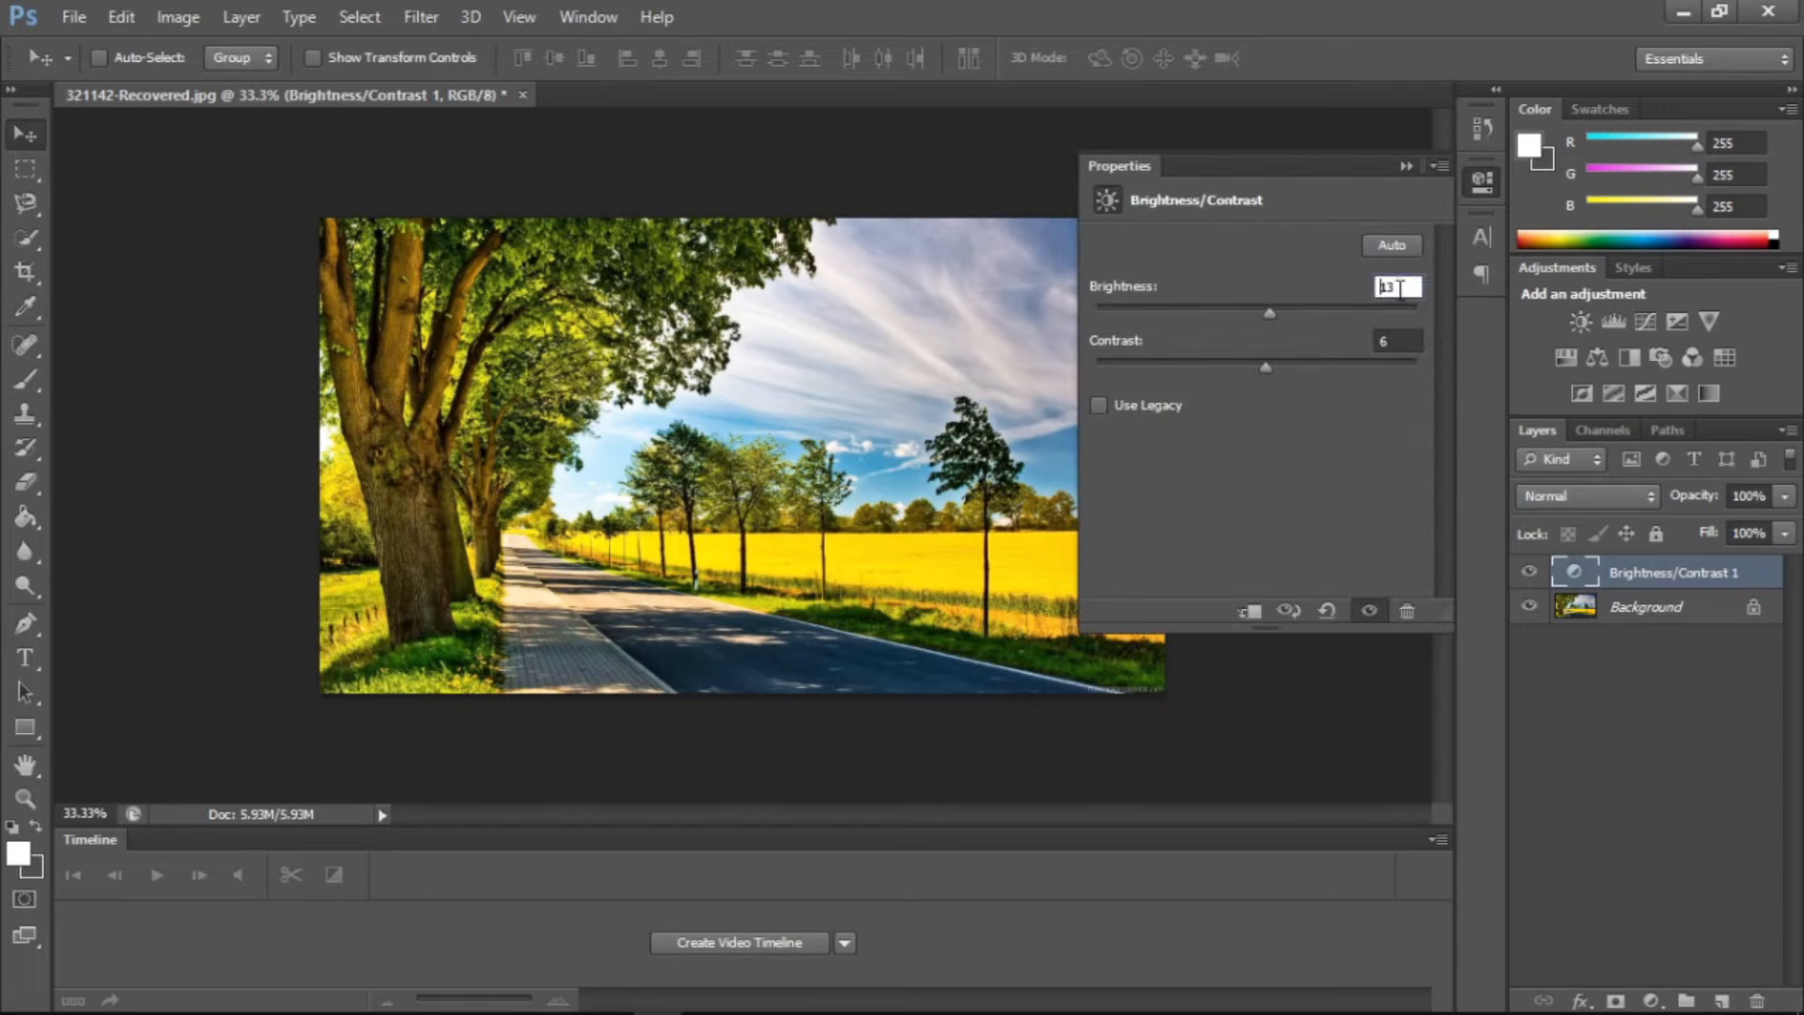
Delete the Brightness/Contrast adjustment layer so only the Background remains, and collapse the properties
click(1580, 573)
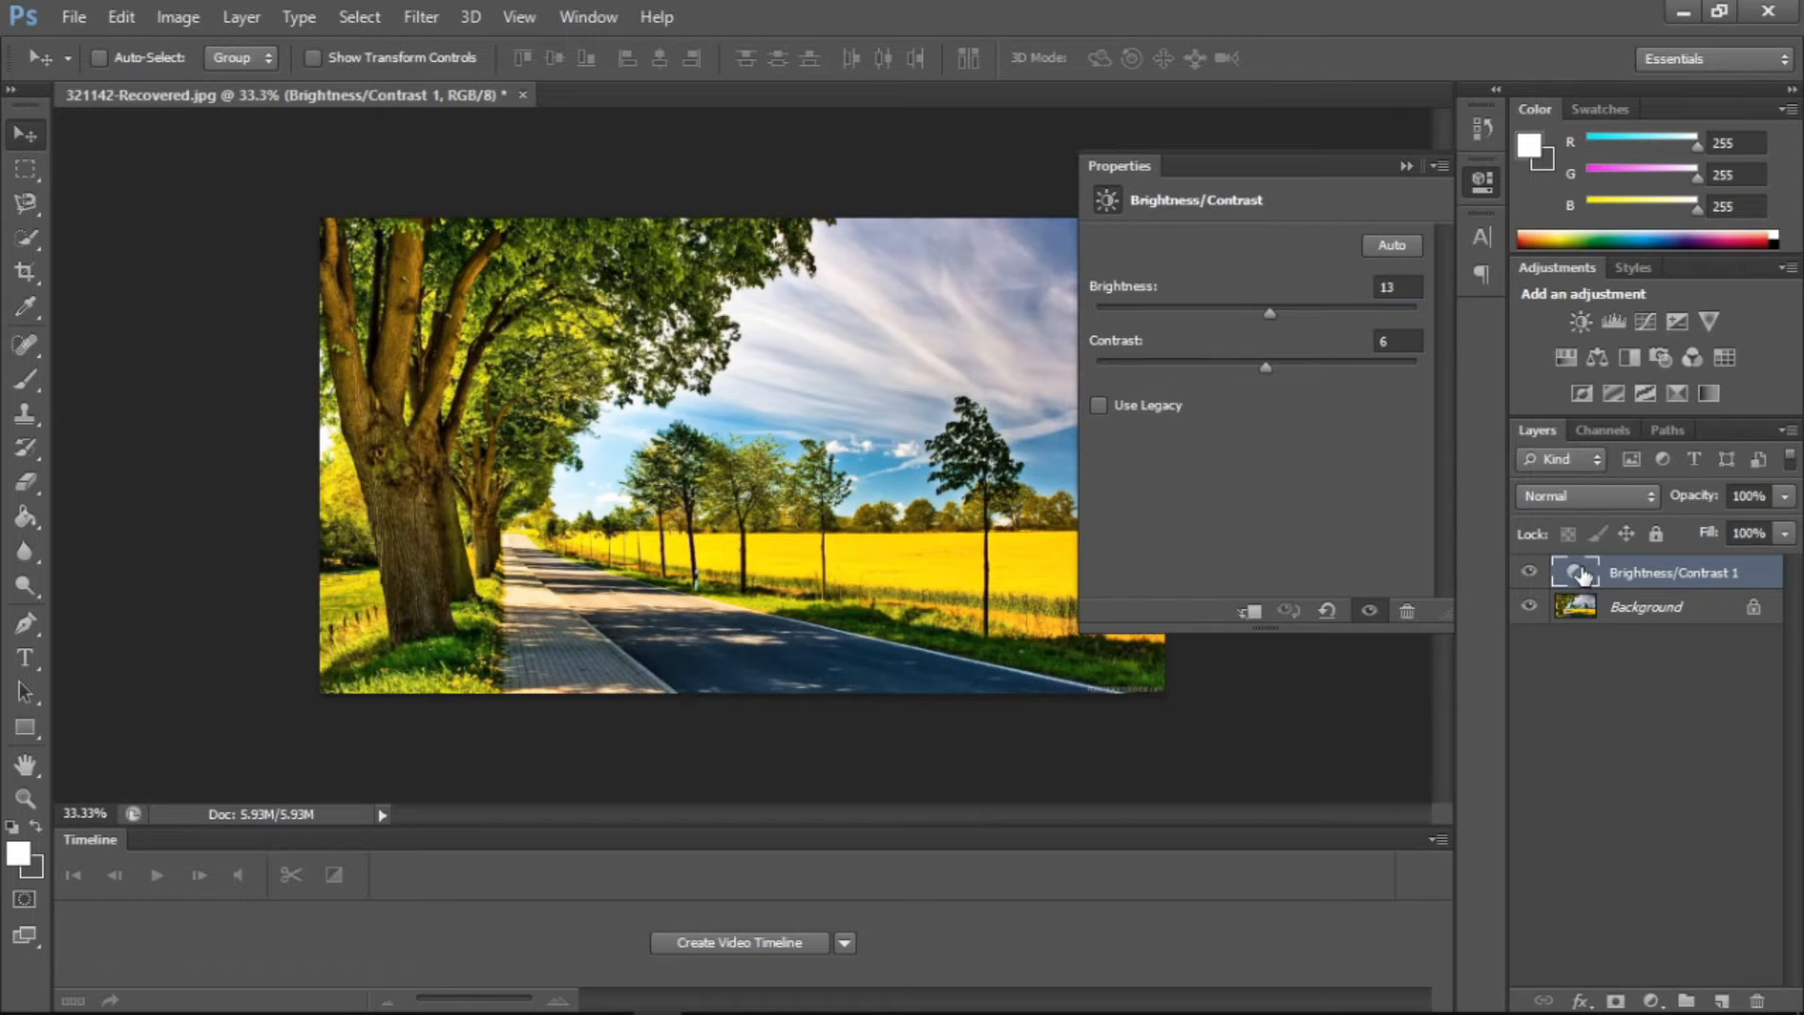
right_click(1581, 573)
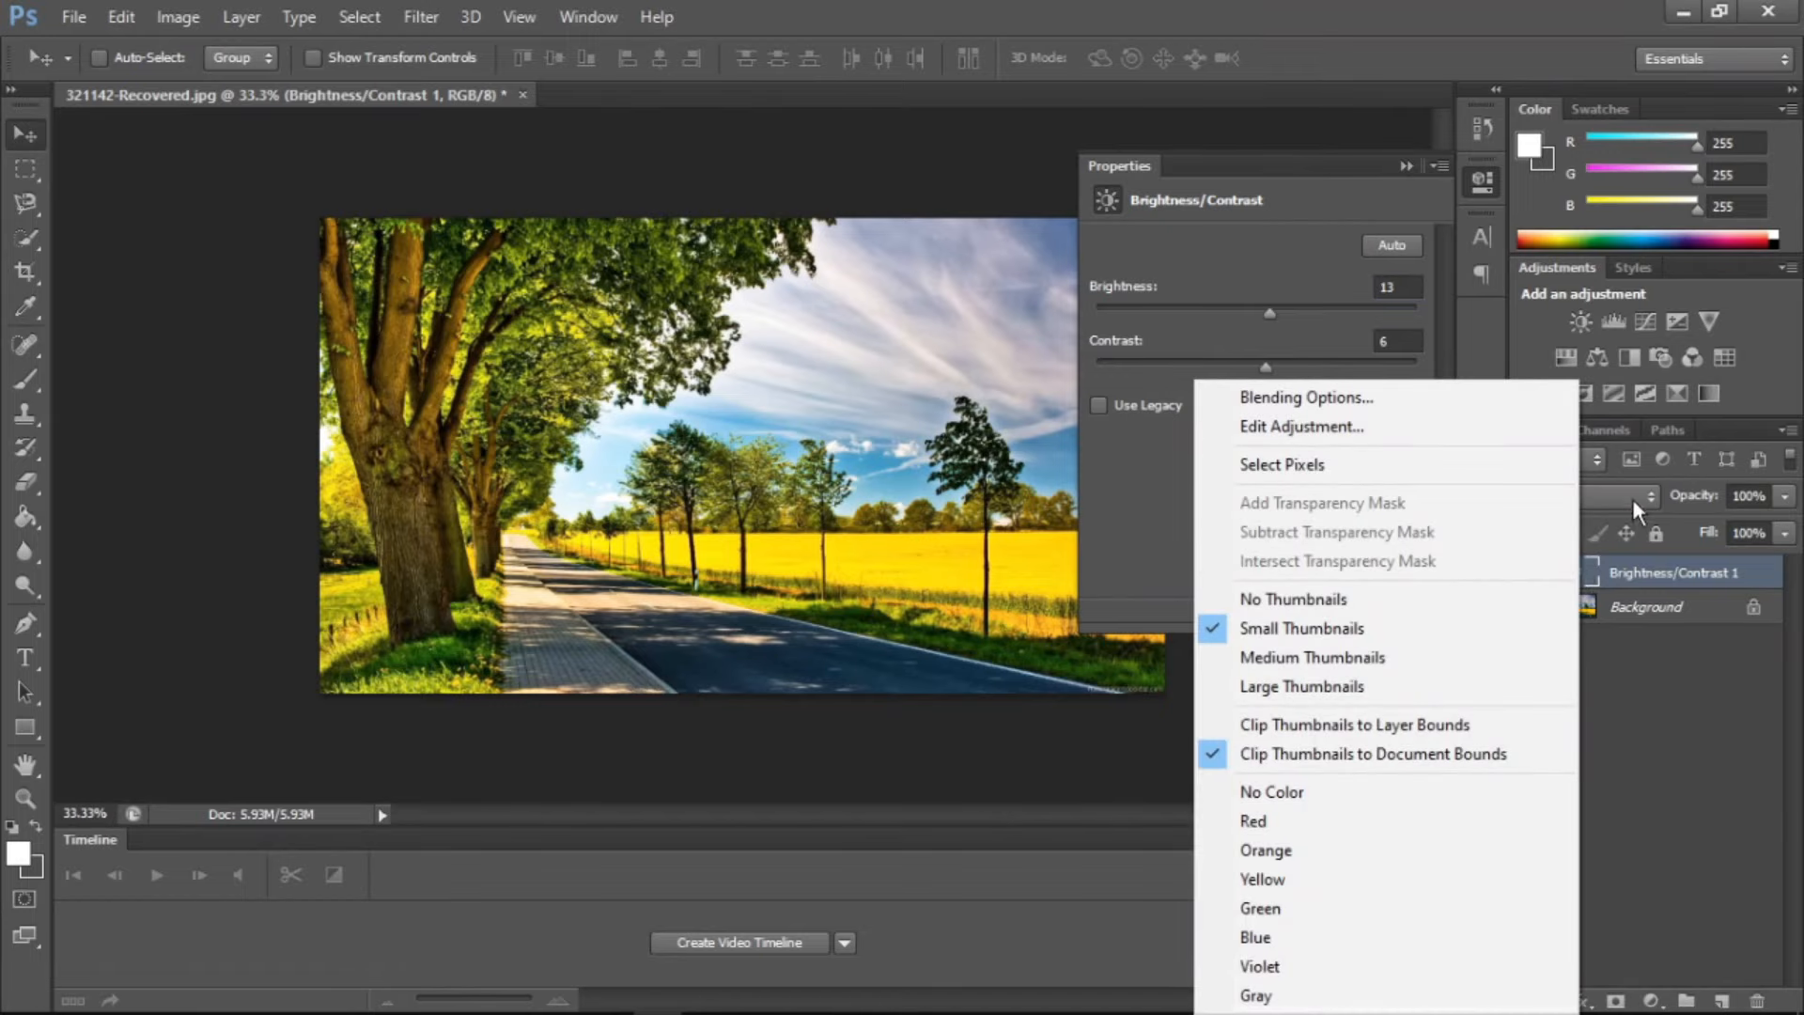
click(1633, 583)
right_click(1633, 583)
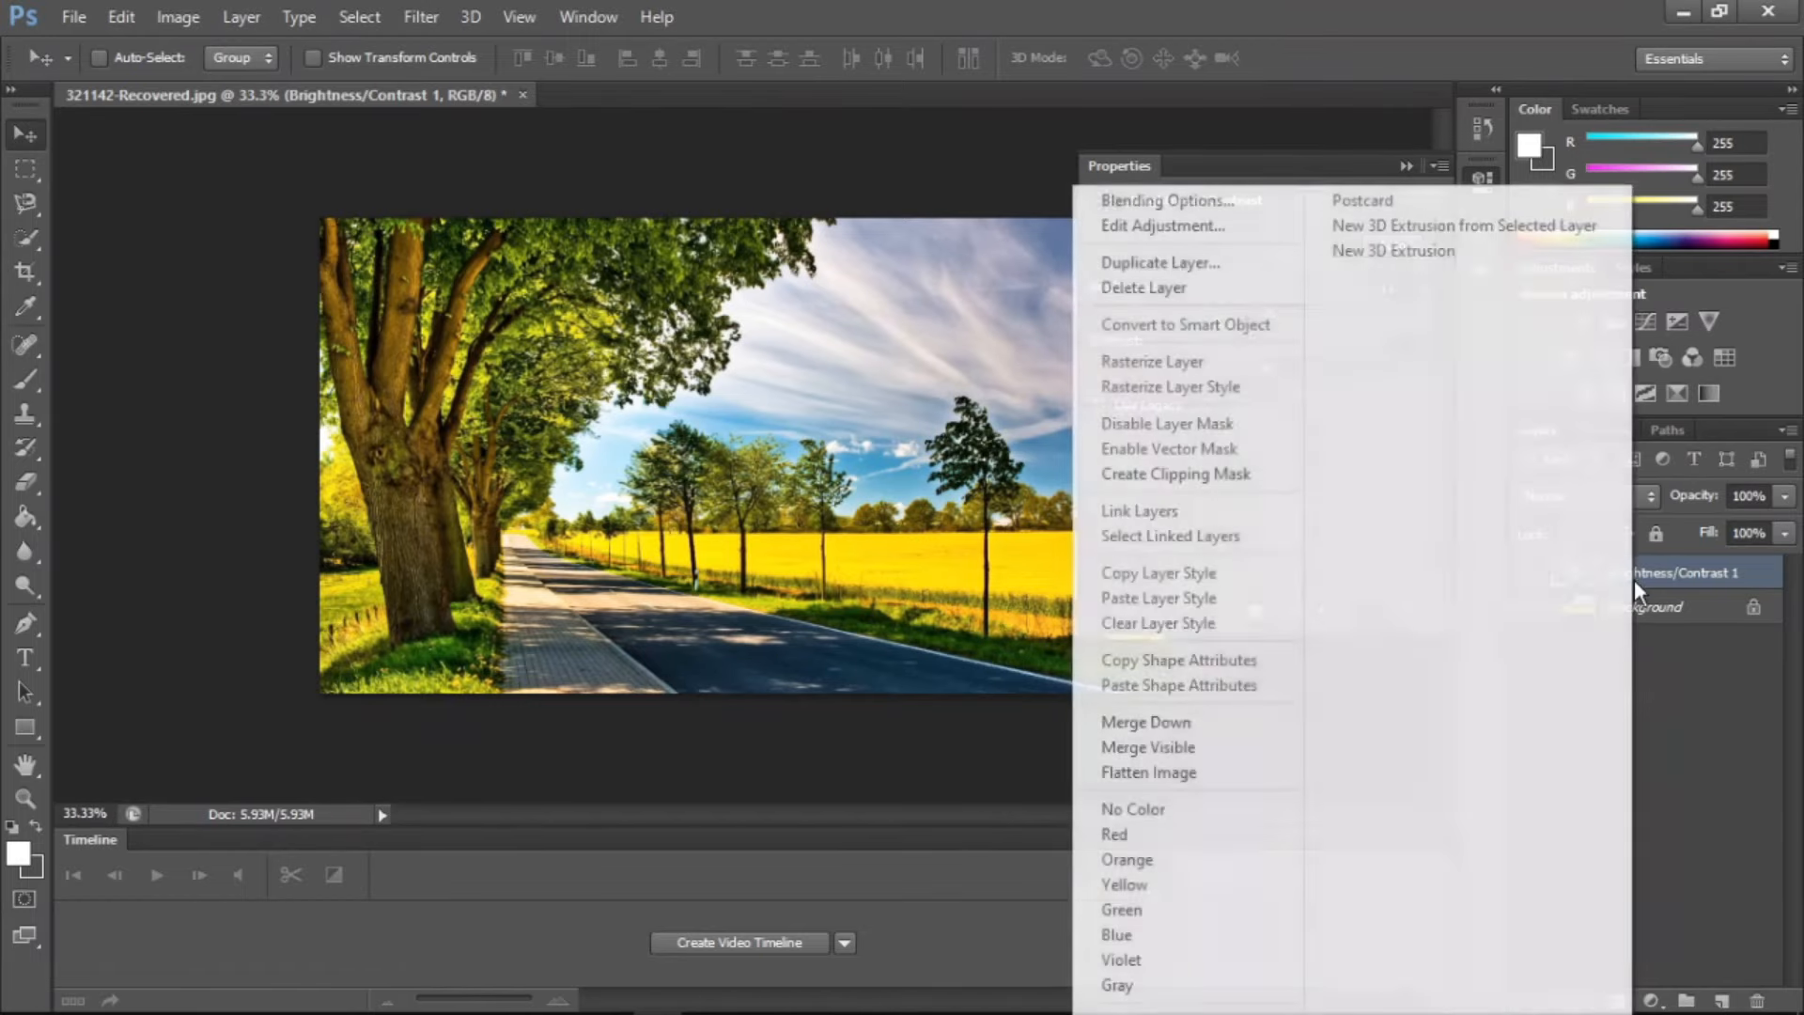
click(1164, 287)
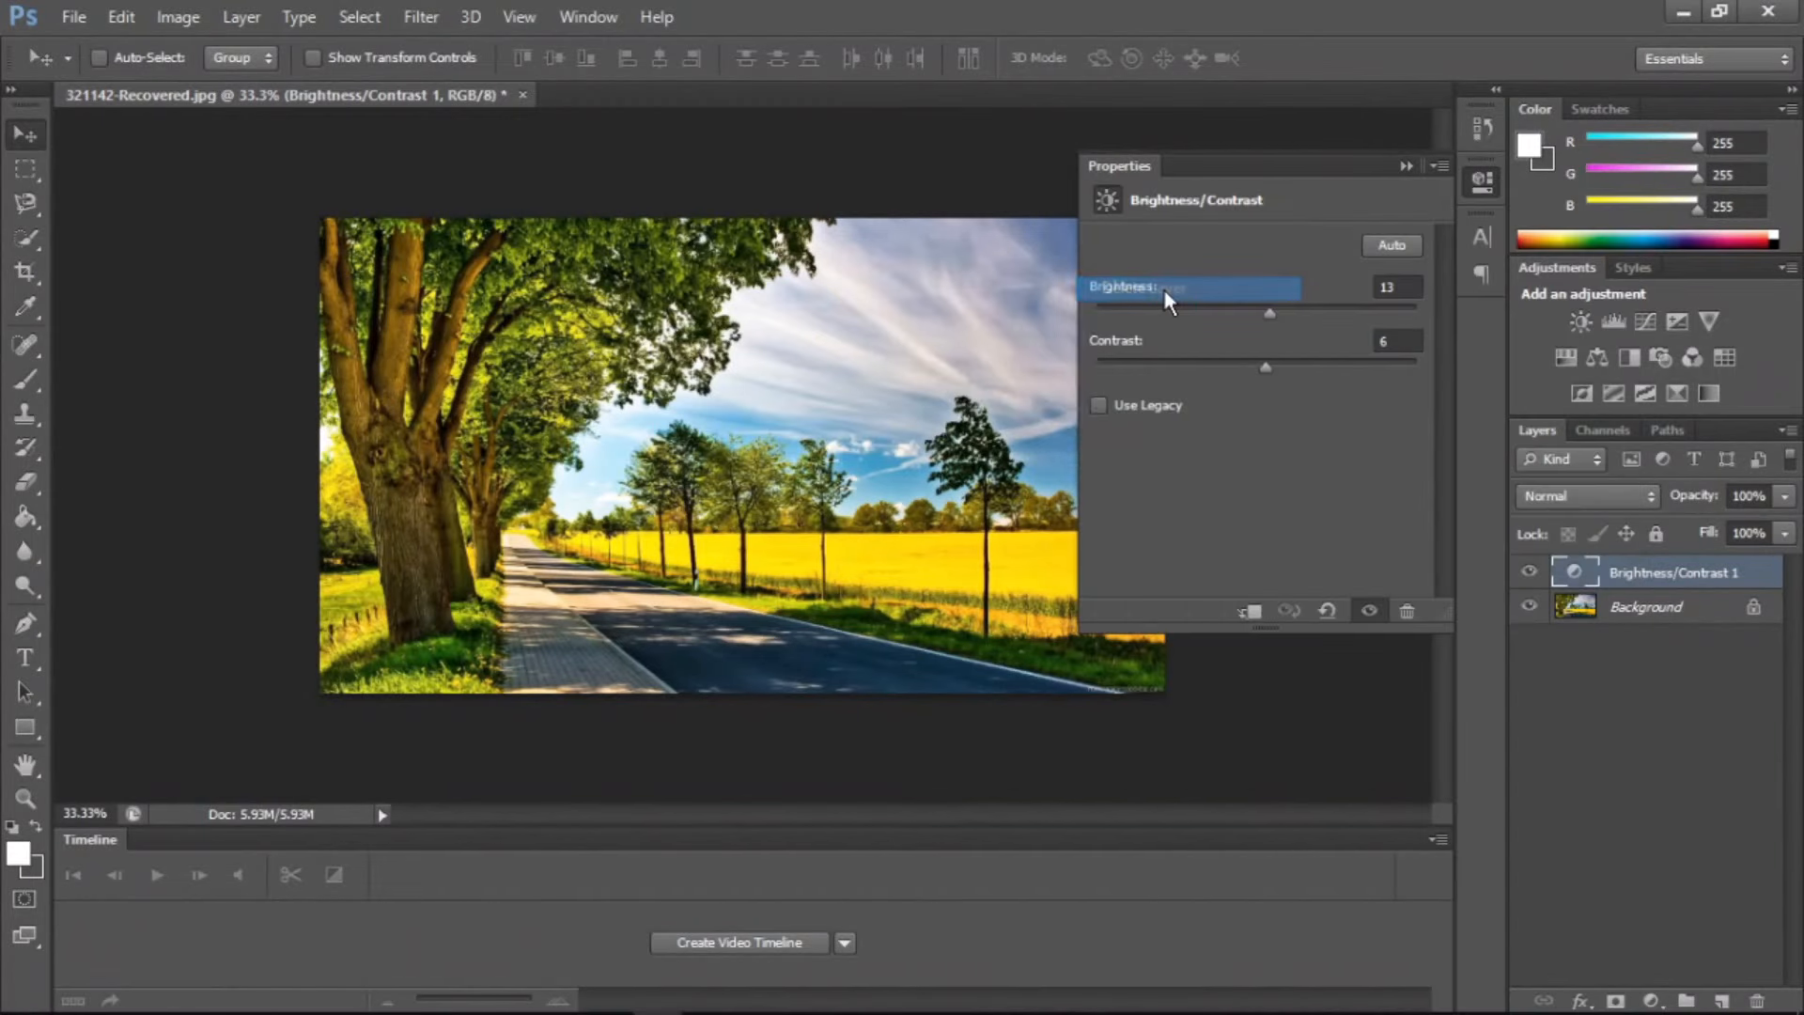
key(Return)
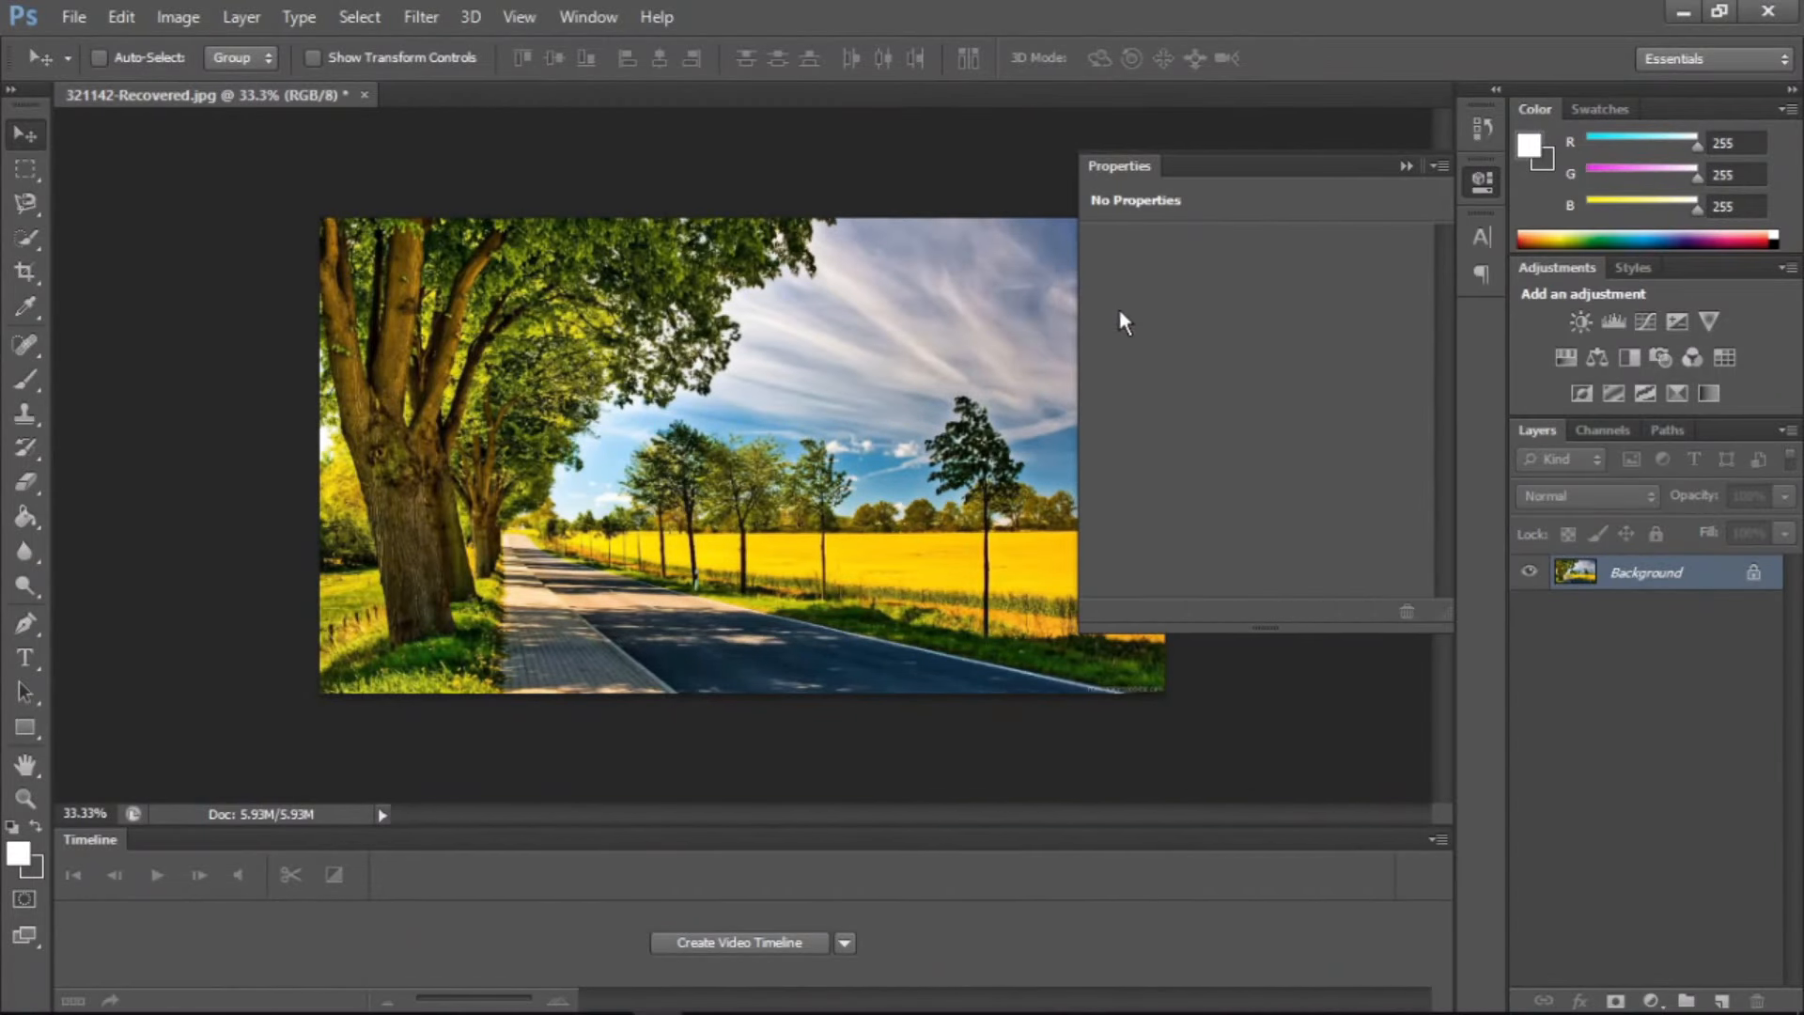
click(1403, 166)
Add a Levels adjustment layer above the Background with the default name, Normal mode and 100% opacity
click(269, 14)
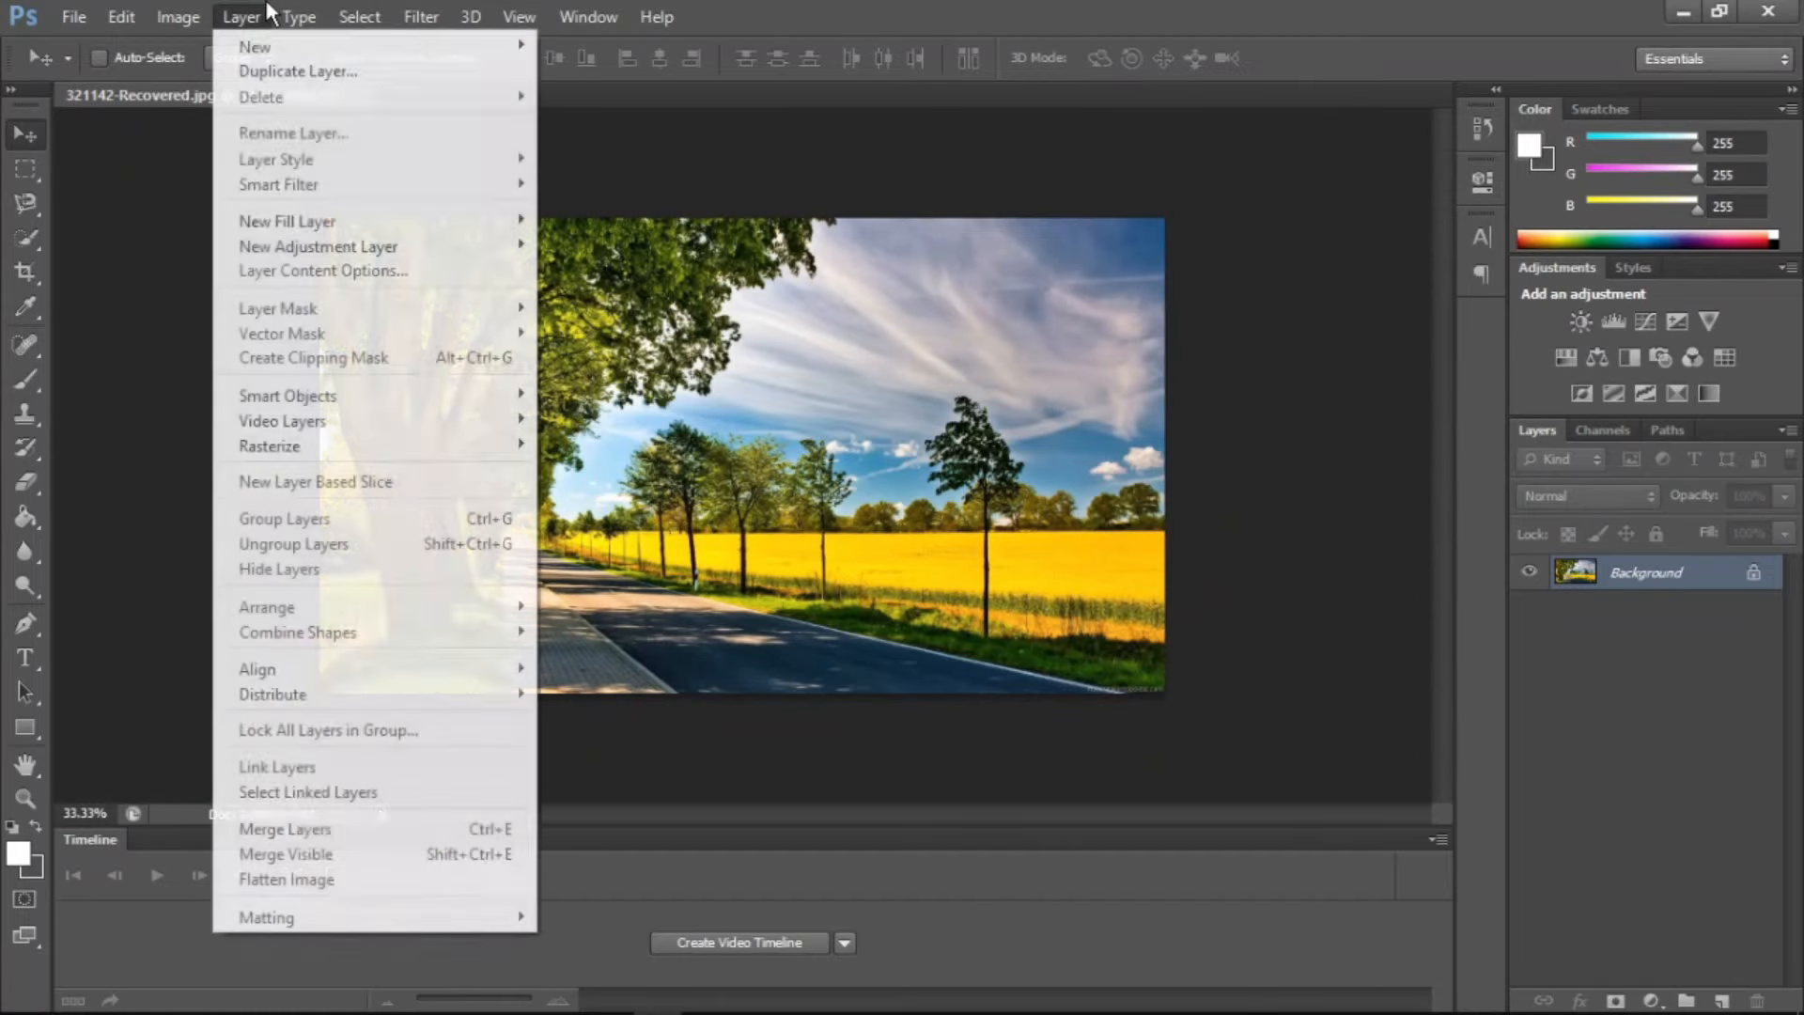
mouse_move(278, 247)
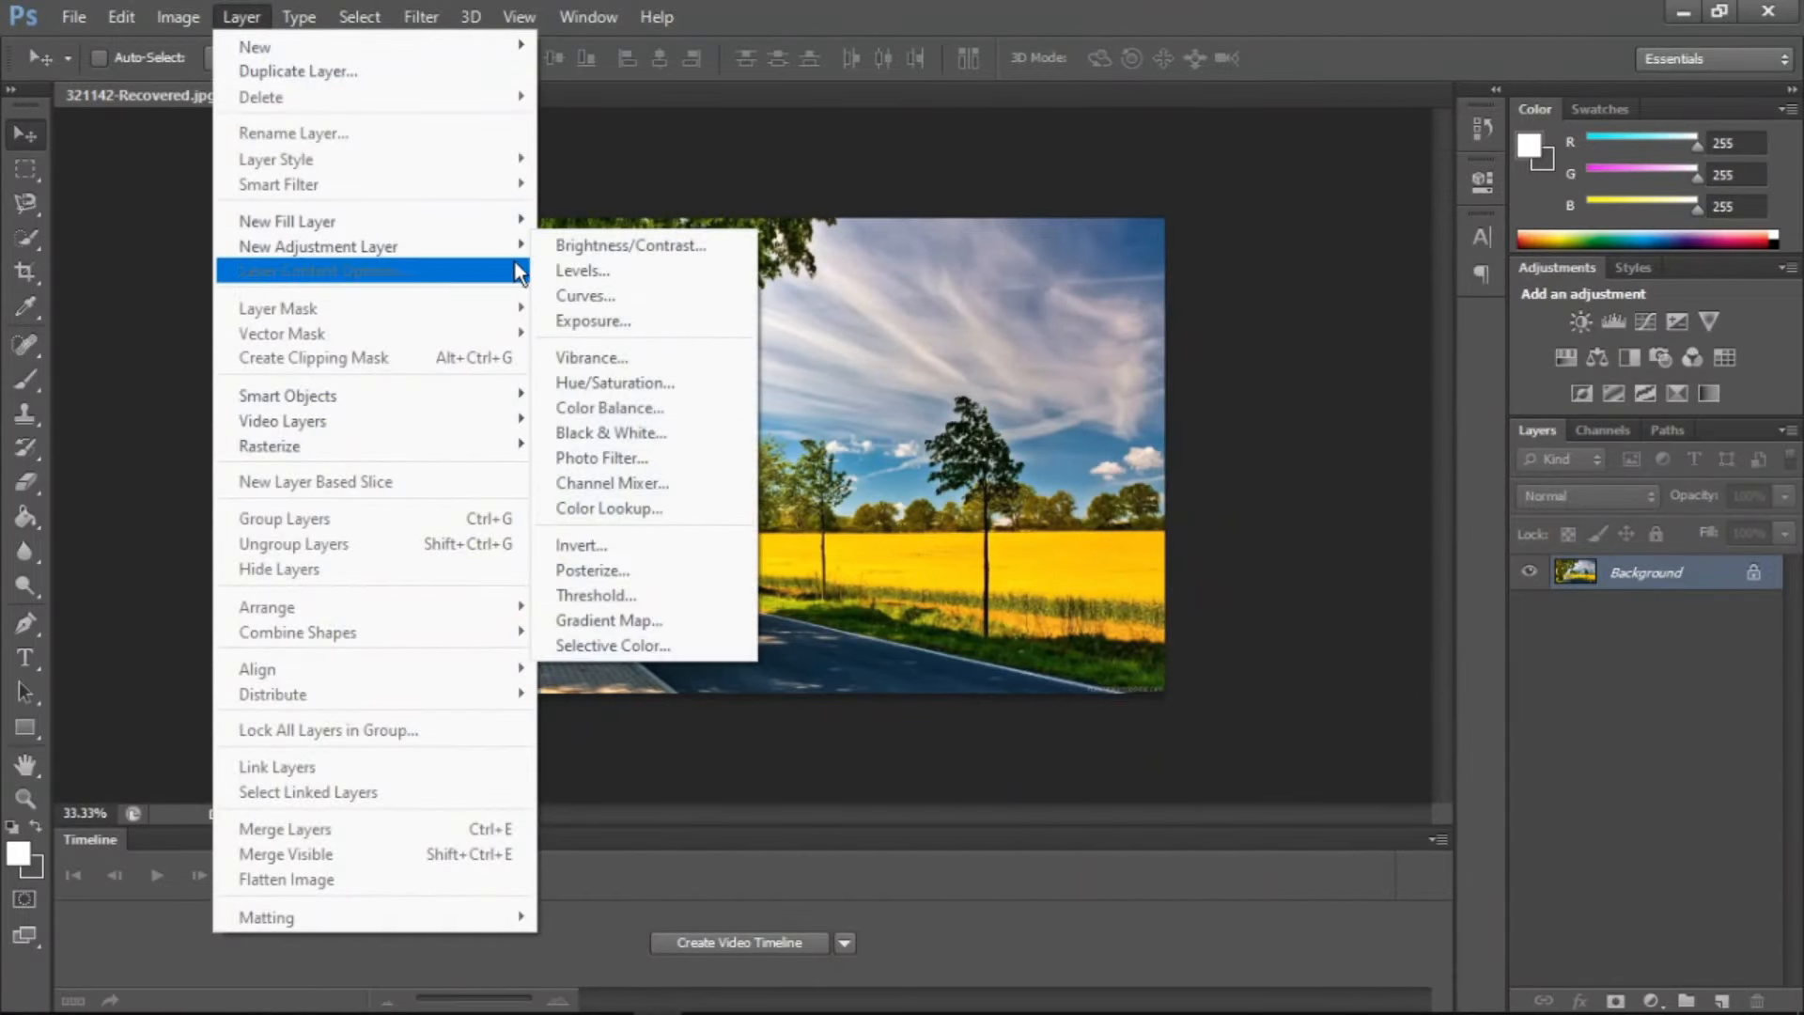
click(579, 265)
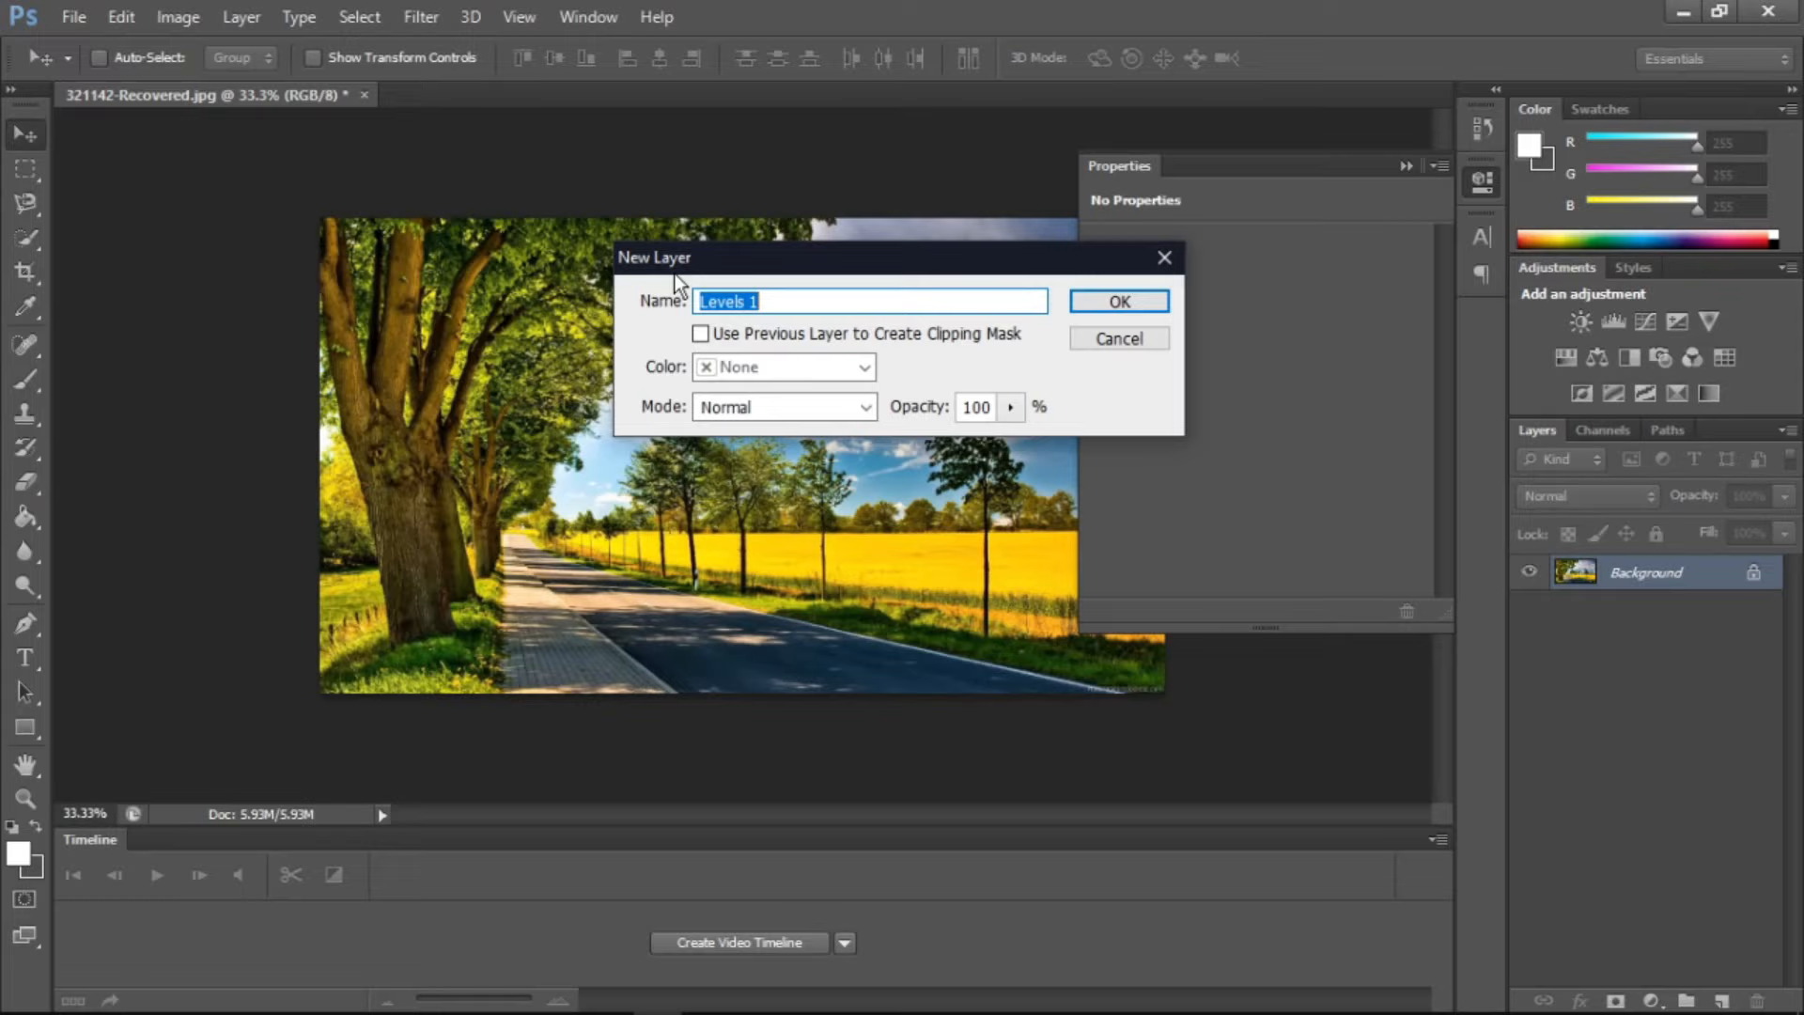
key(Return)
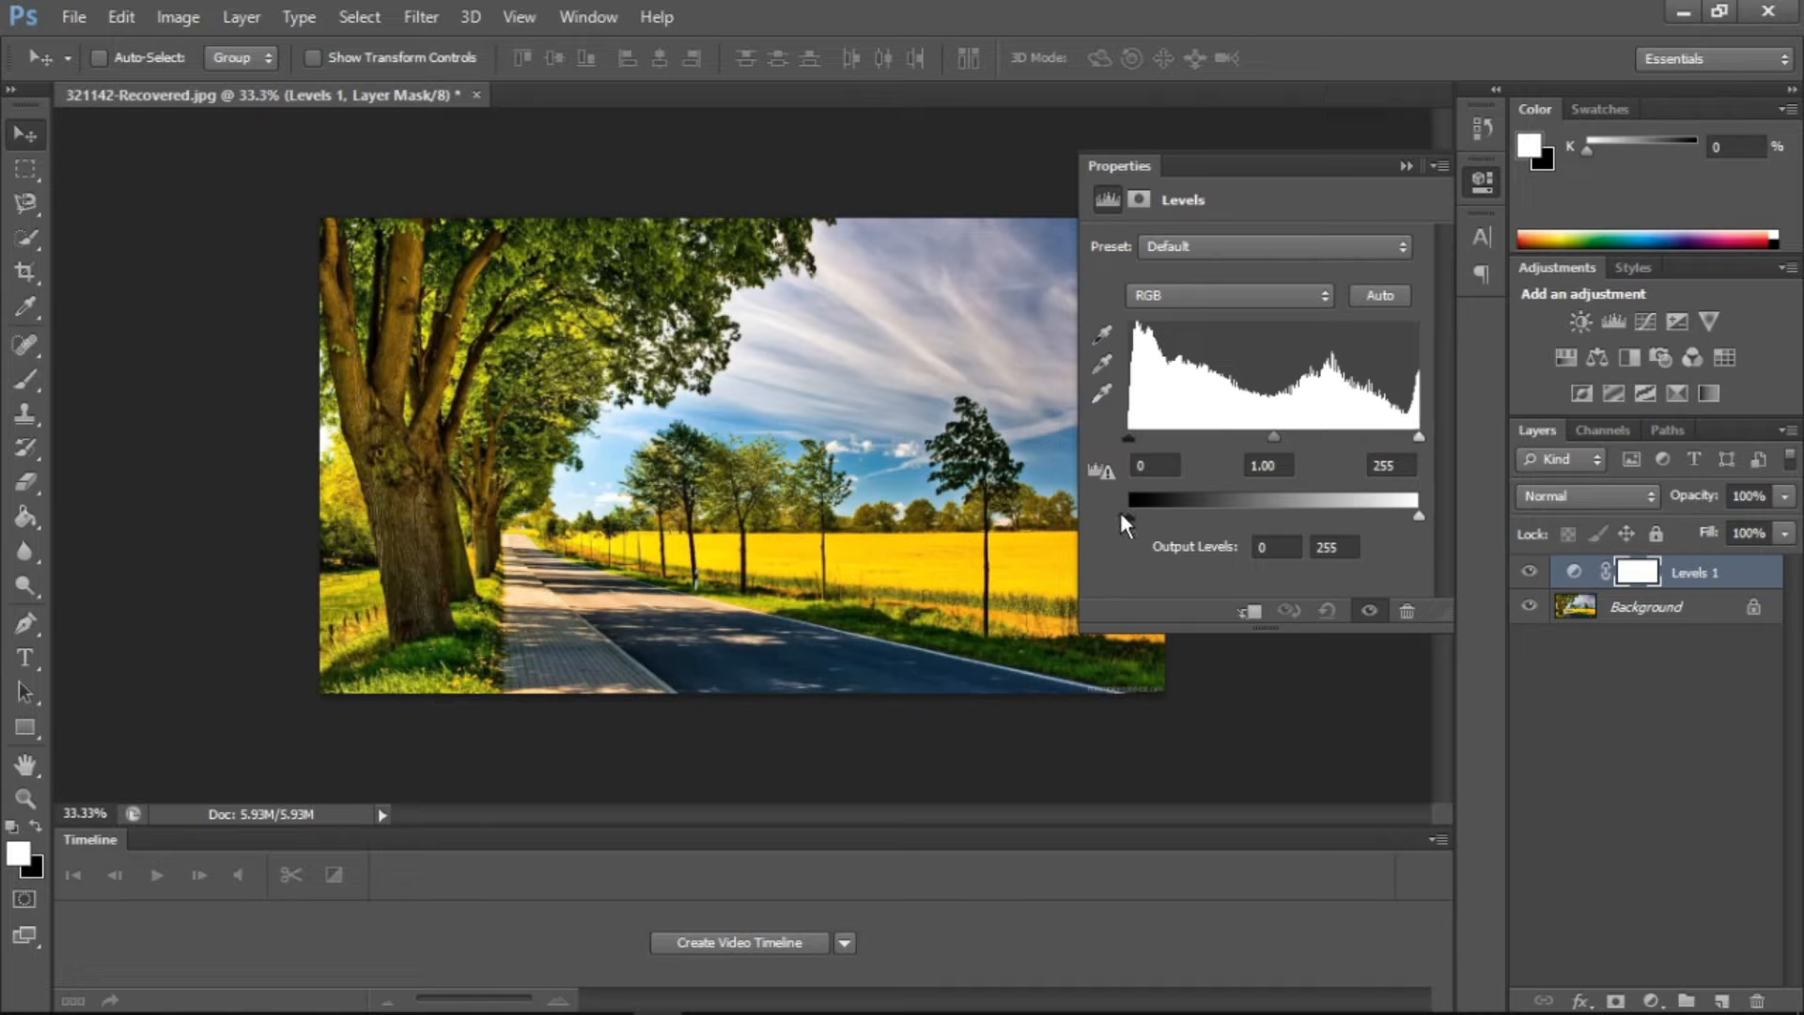
Set the output levels to 31 and 159, the shadow input level to 48 and the midtone to 1.63
mouse_move(1131, 512)
mouse_down()
mouse_move(1208, 510)
mouse_move(1165, 511)
mouse_up()
drag(1418, 516, 1309, 516)
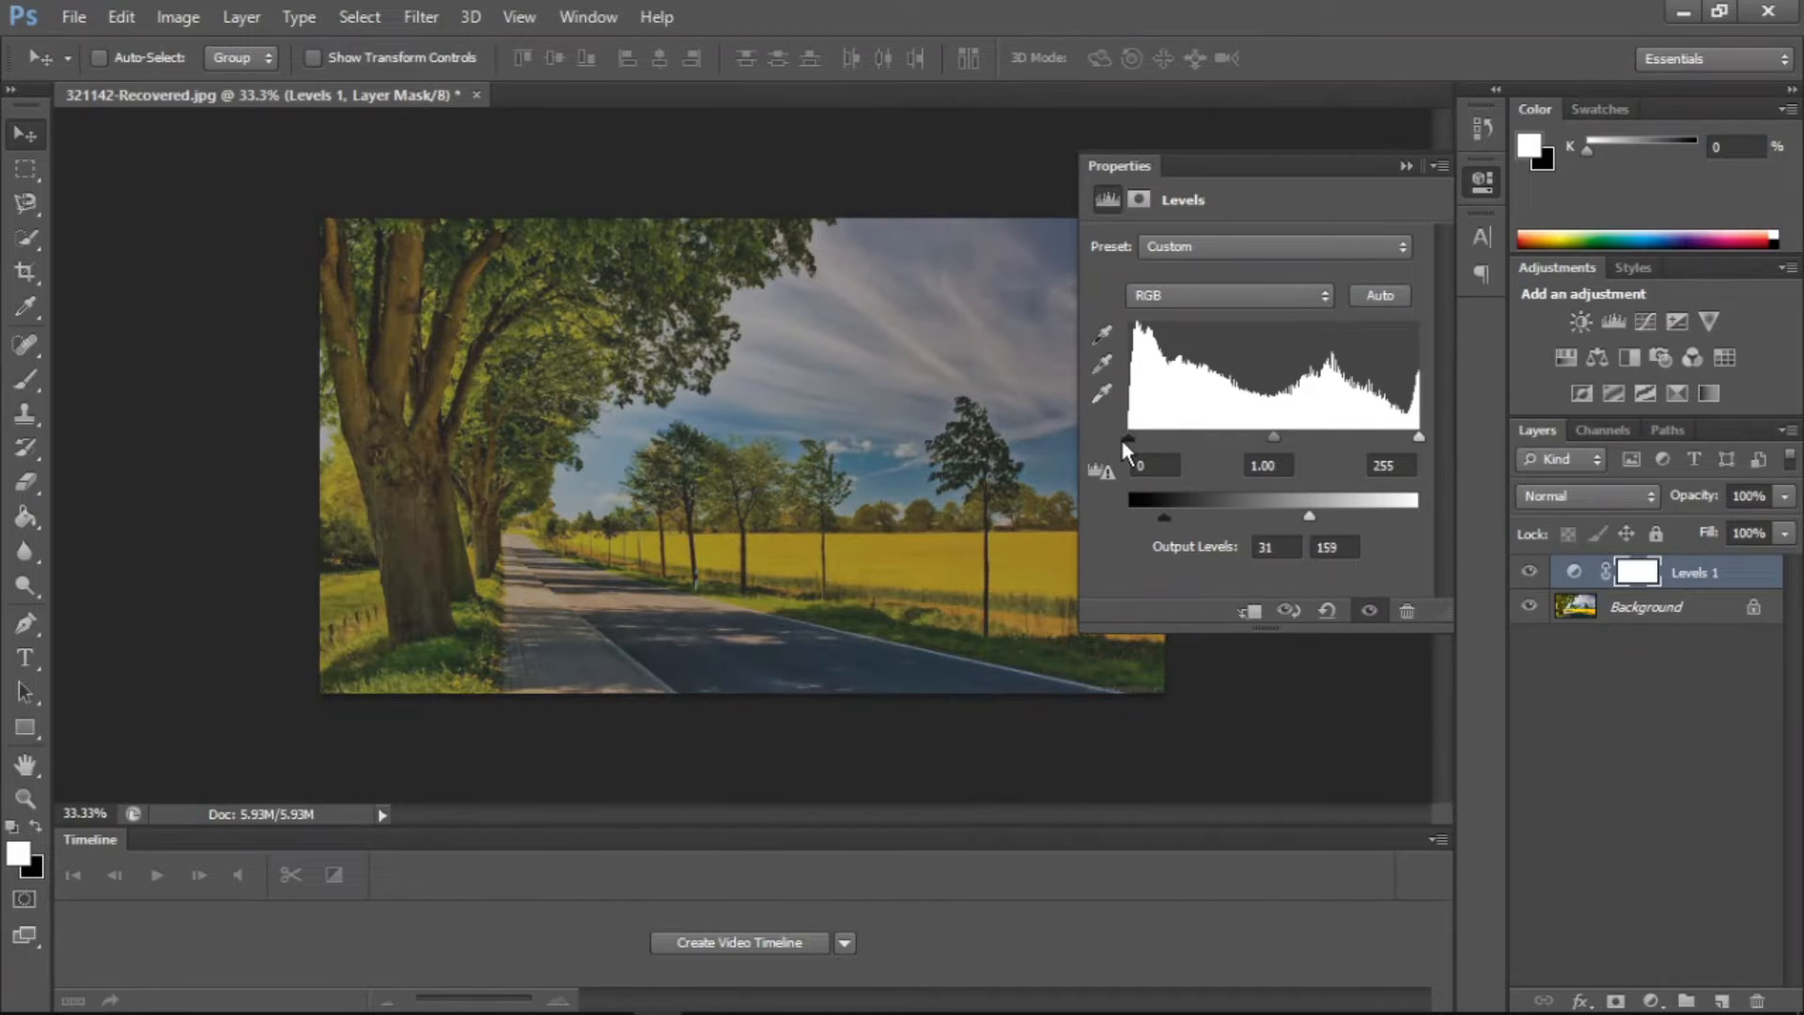
drag(1126, 438, 1182, 437)
drag(1300, 437, 1259, 437)
Sample the clouds in the sky as the Levels white point and set the shadow input level to 48
click(1101, 393)
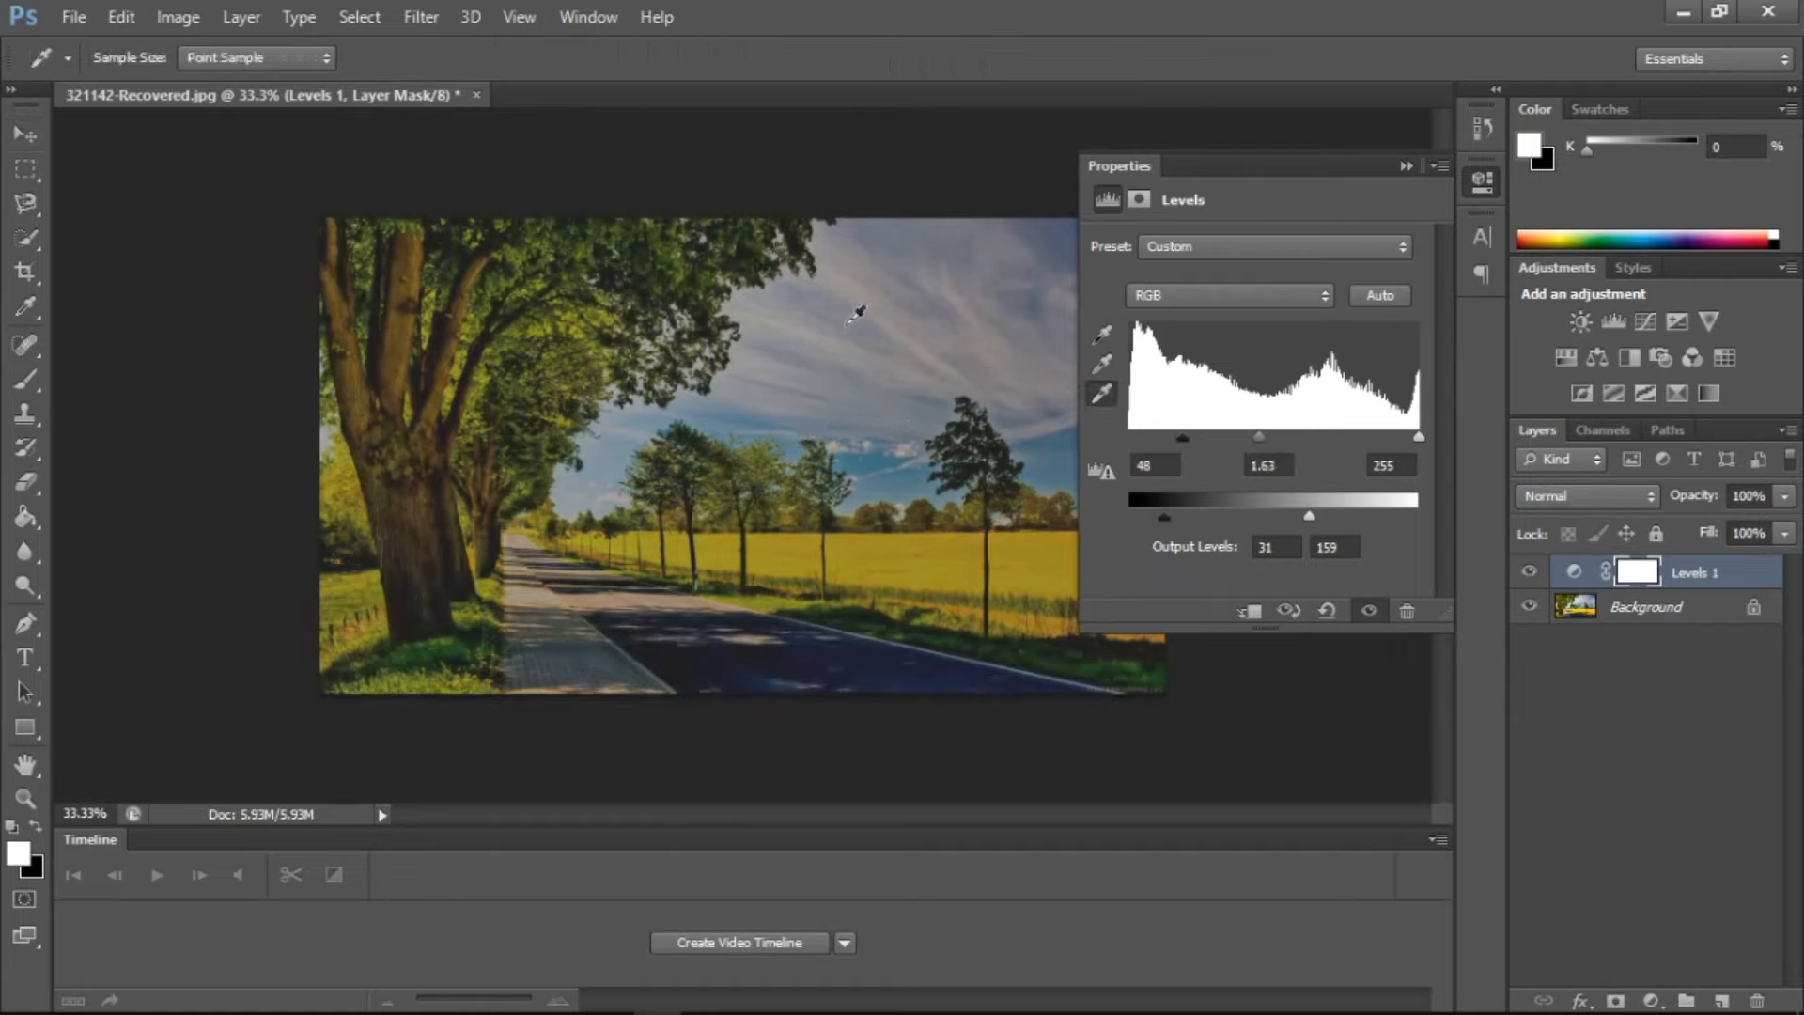
click(848, 323)
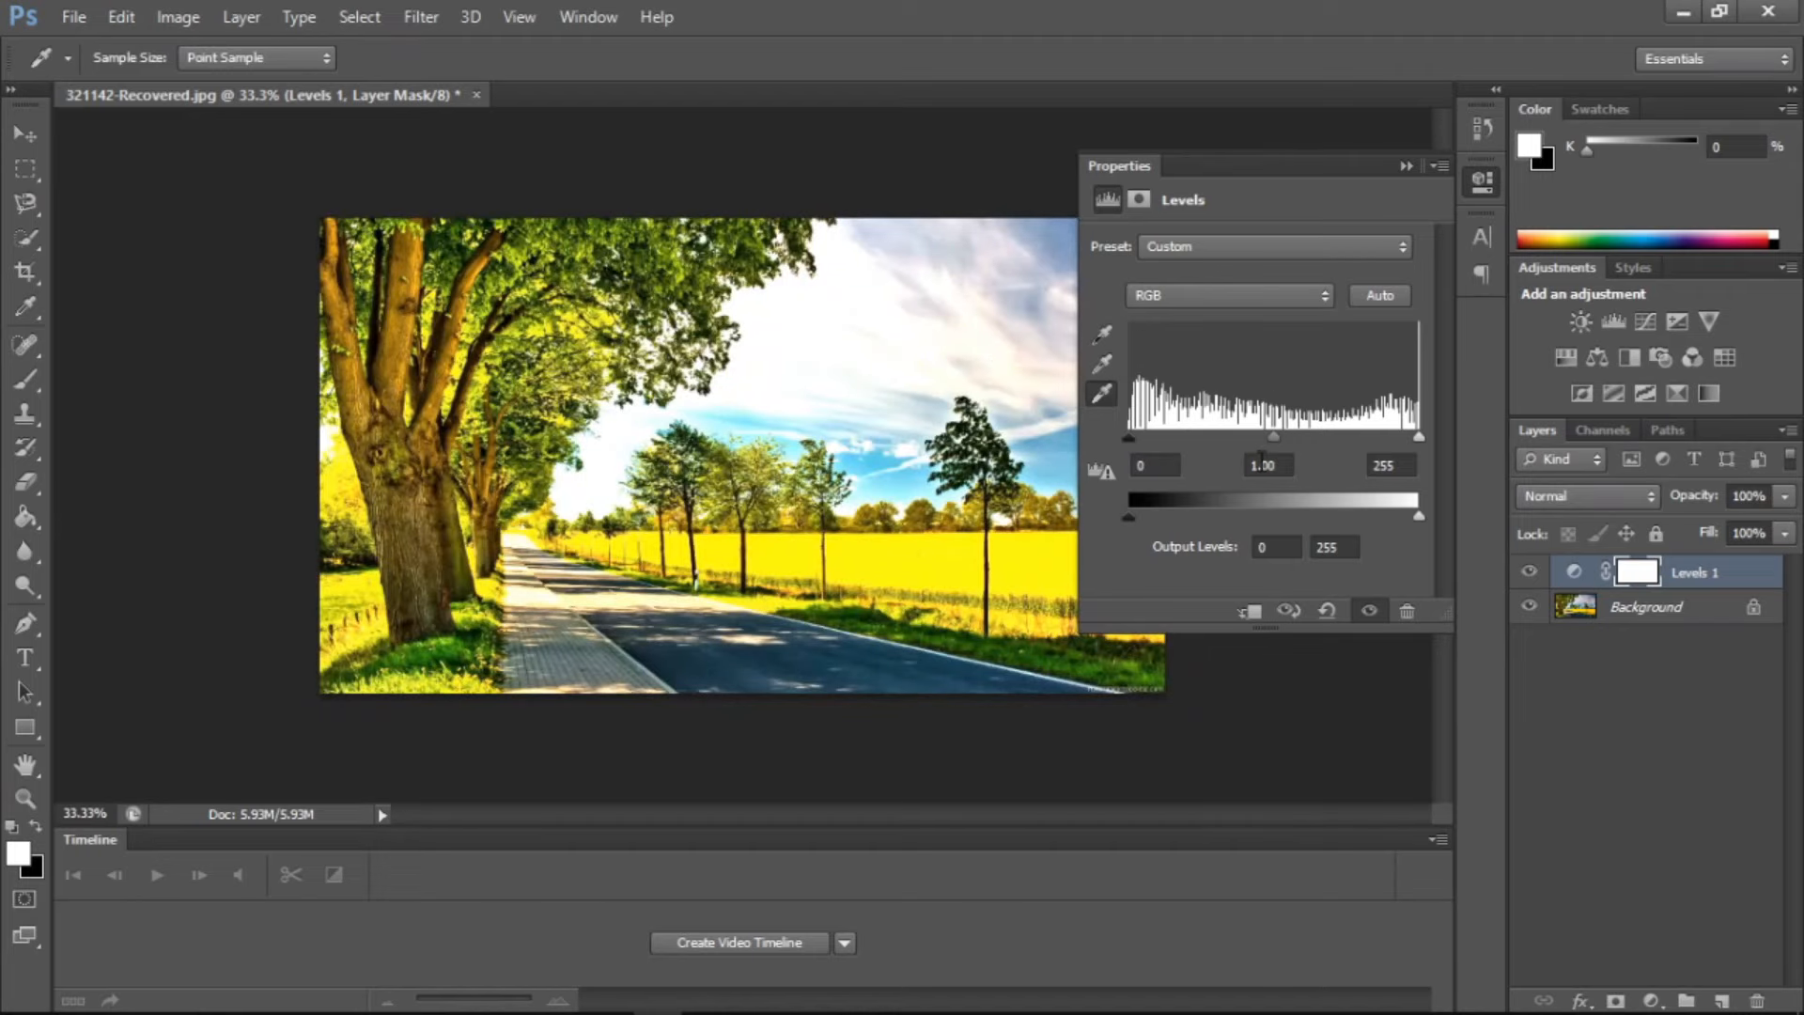
drag(1128, 440, 1183, 440)
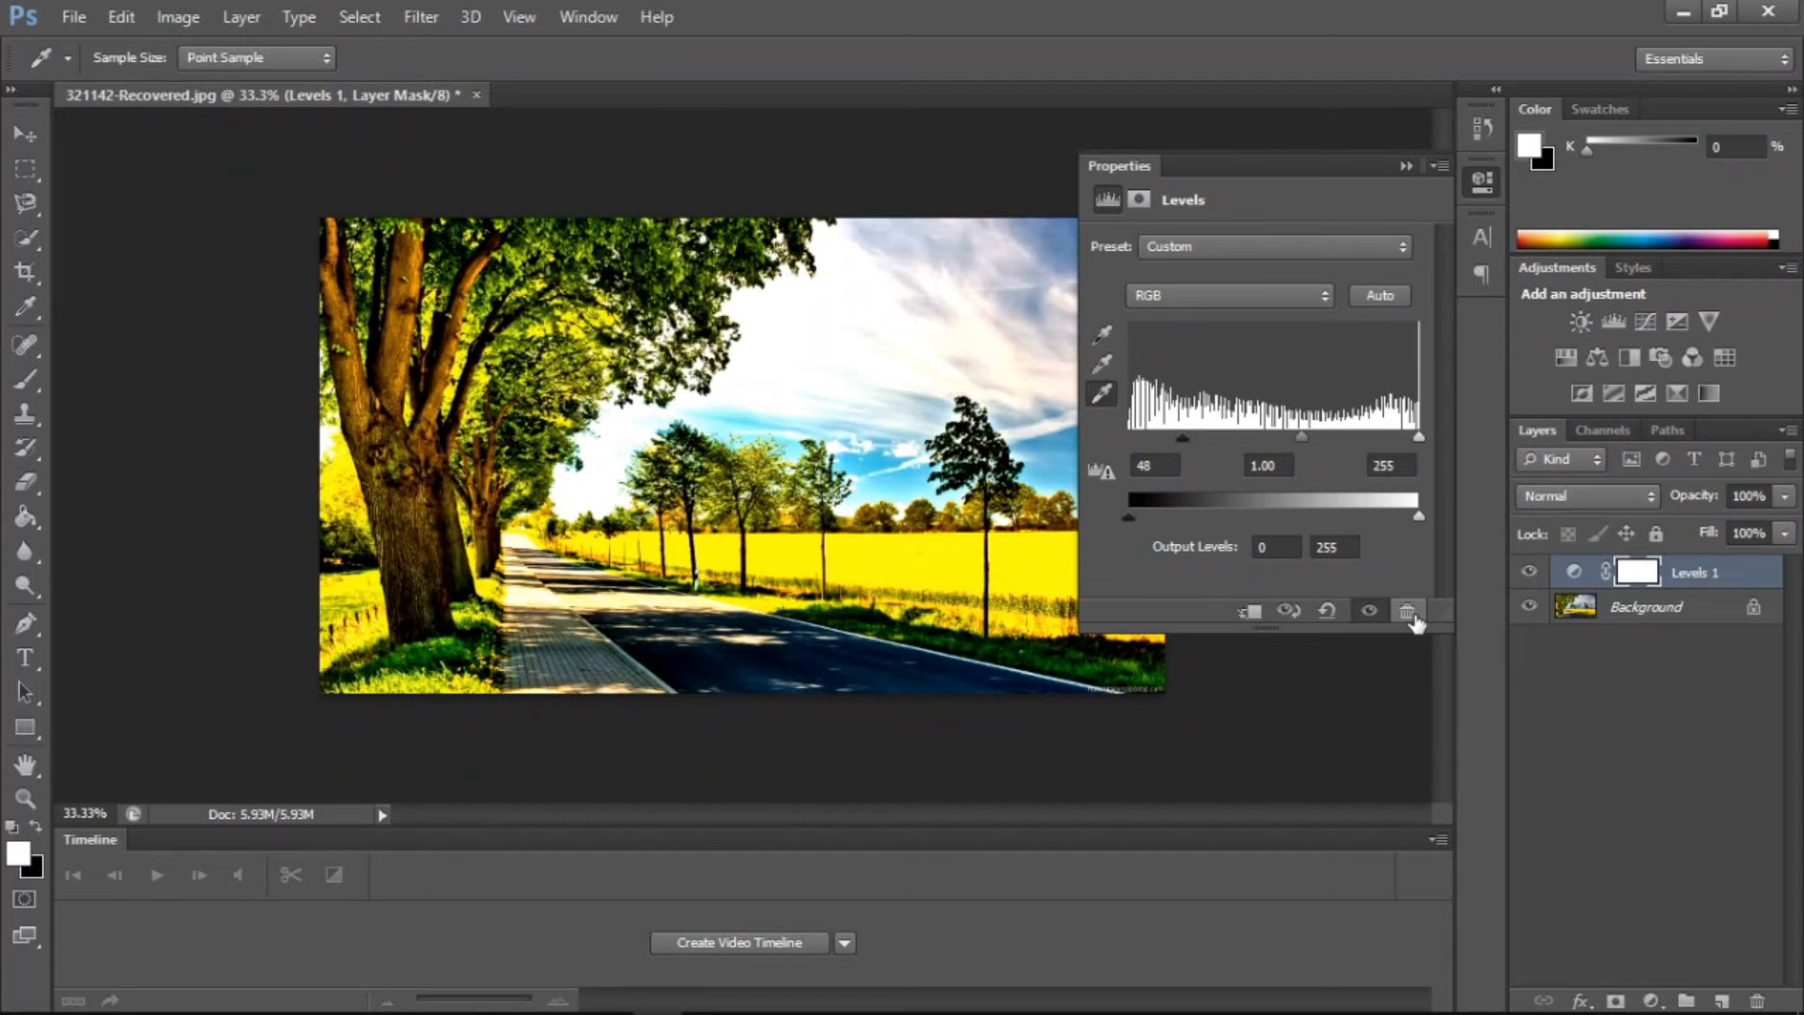
Delete the Levels adjustment layer and collapse the properties
key(v)
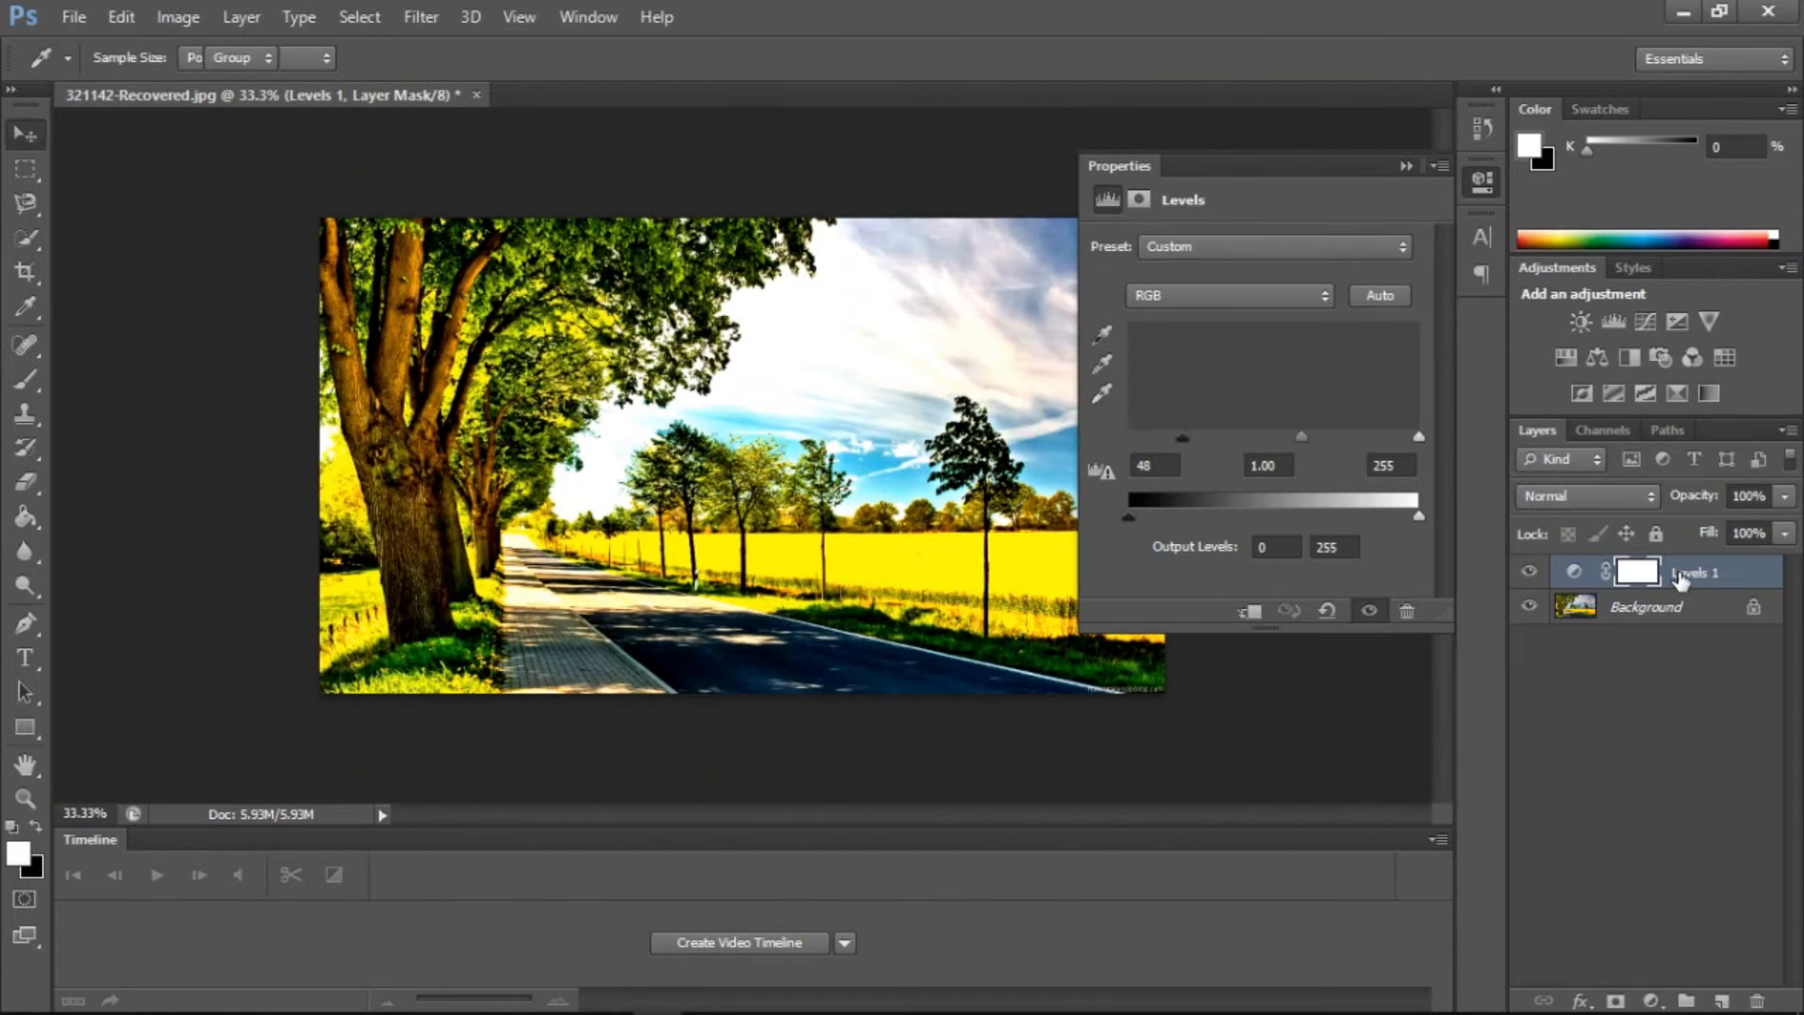
right_click(1683, 575)
click(1266, 298)
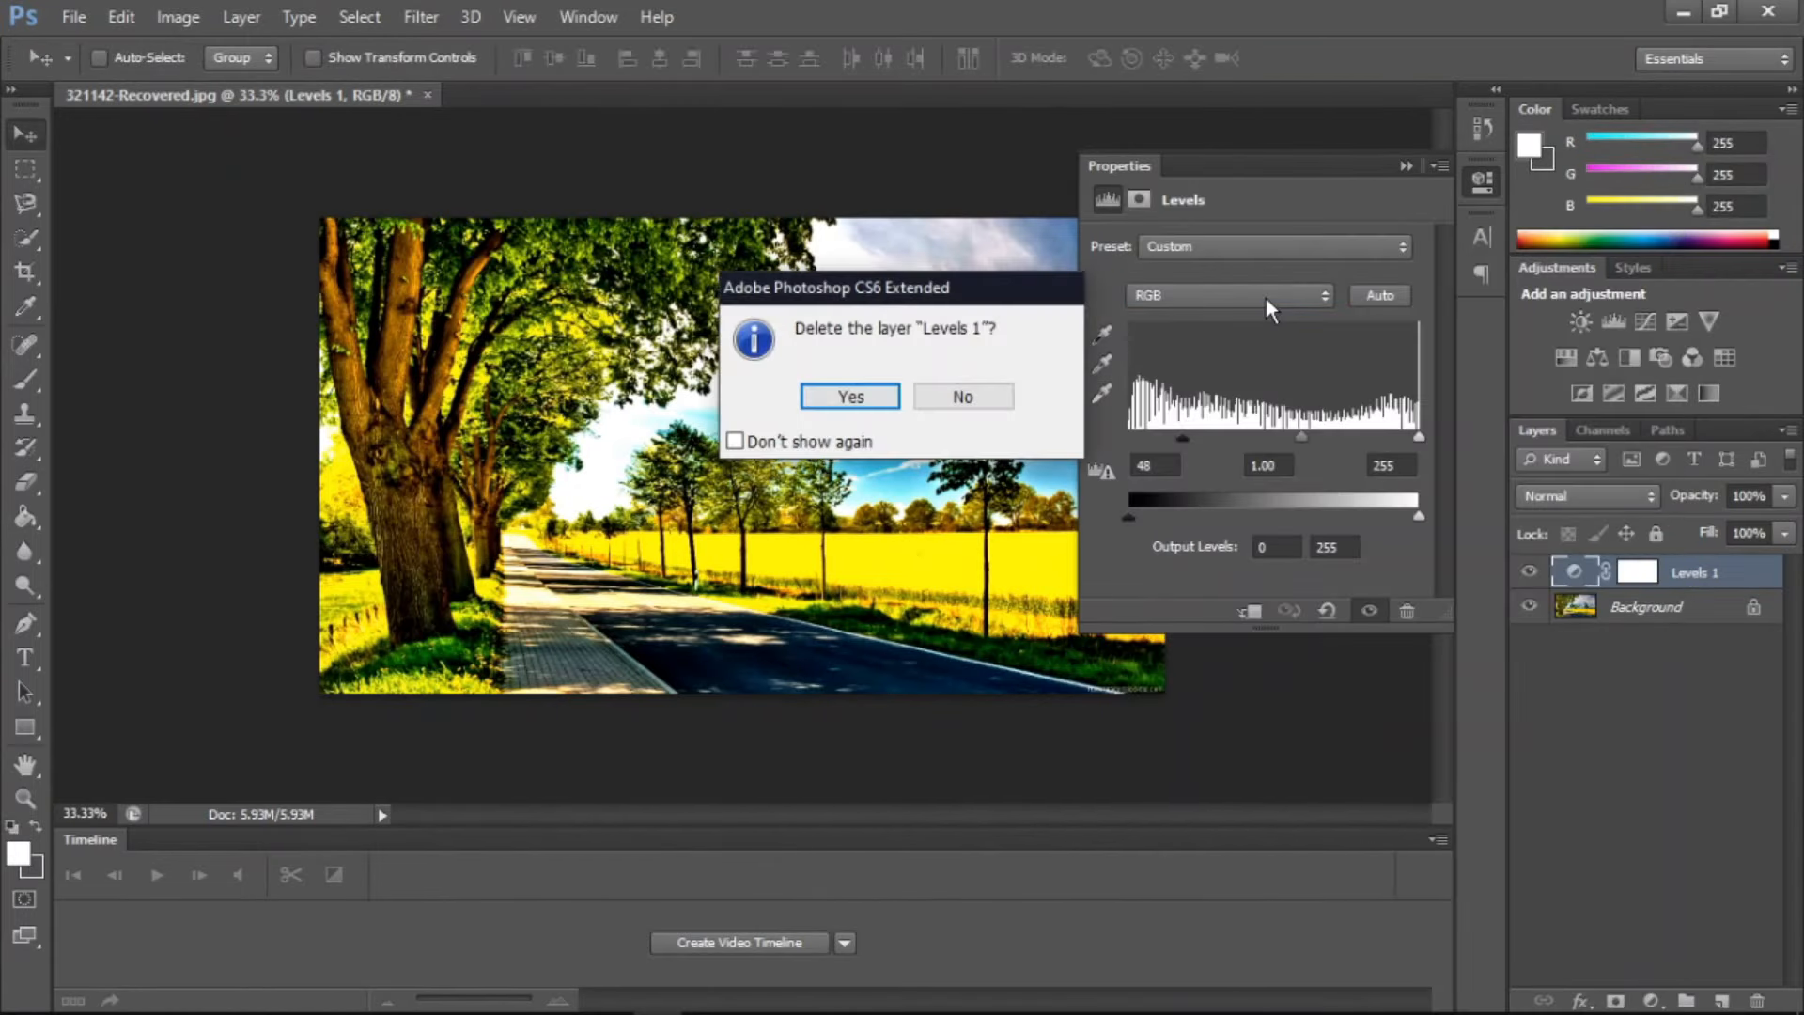
key(Return)
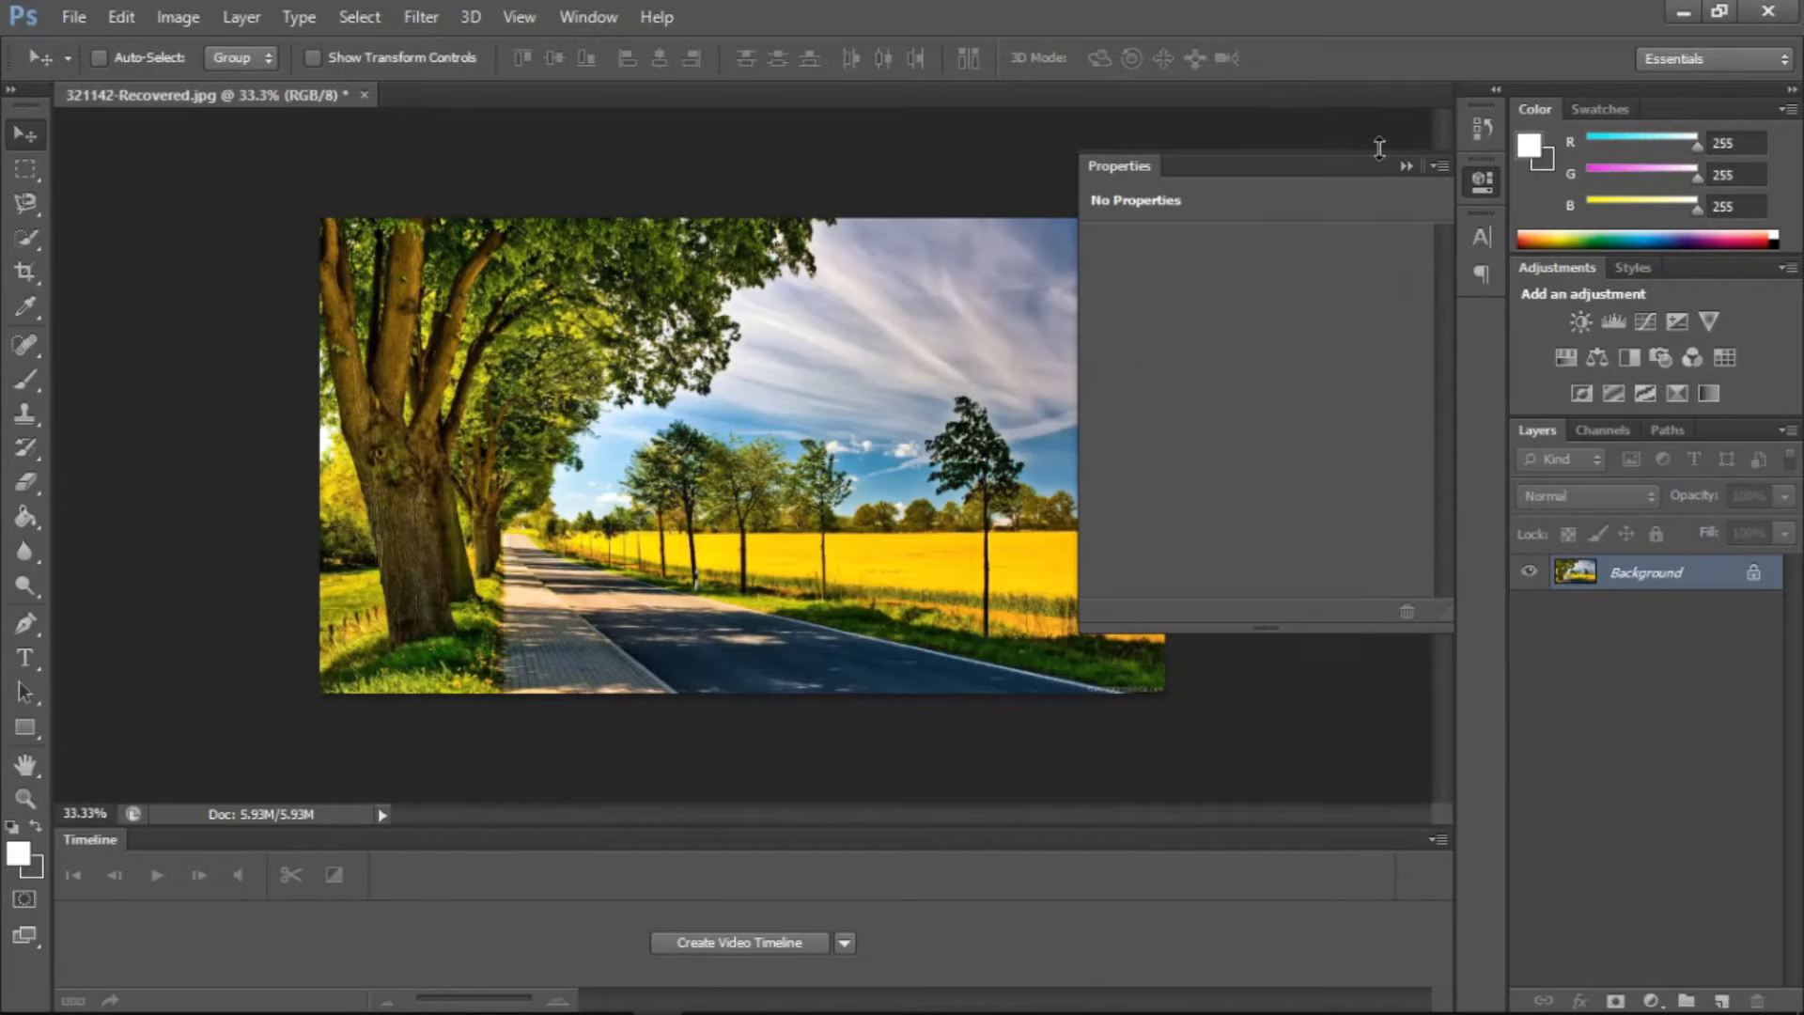
click(1406, 167)
Add a Curves adjustment layer with the default name, Normal mode and 100% opacity, and bend the middle of its RGB curve downward
click(242, 19)
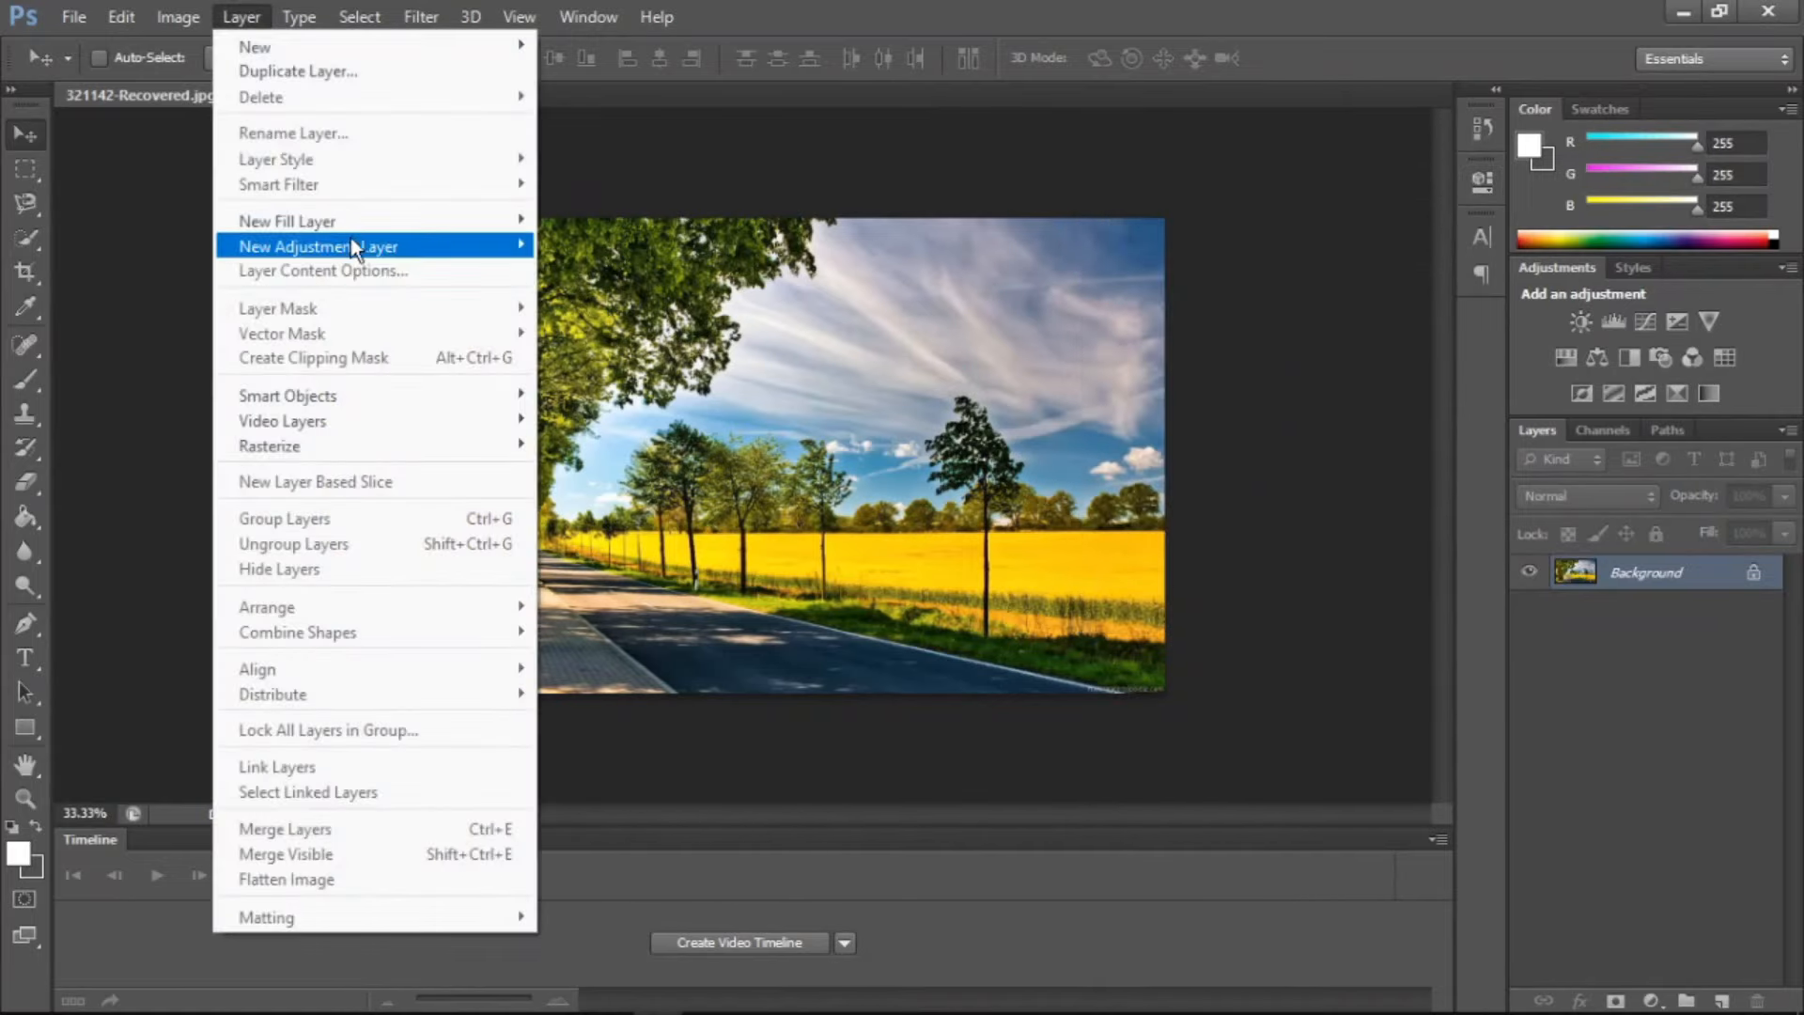
mouse_move(351, 246)
click(602, 295)
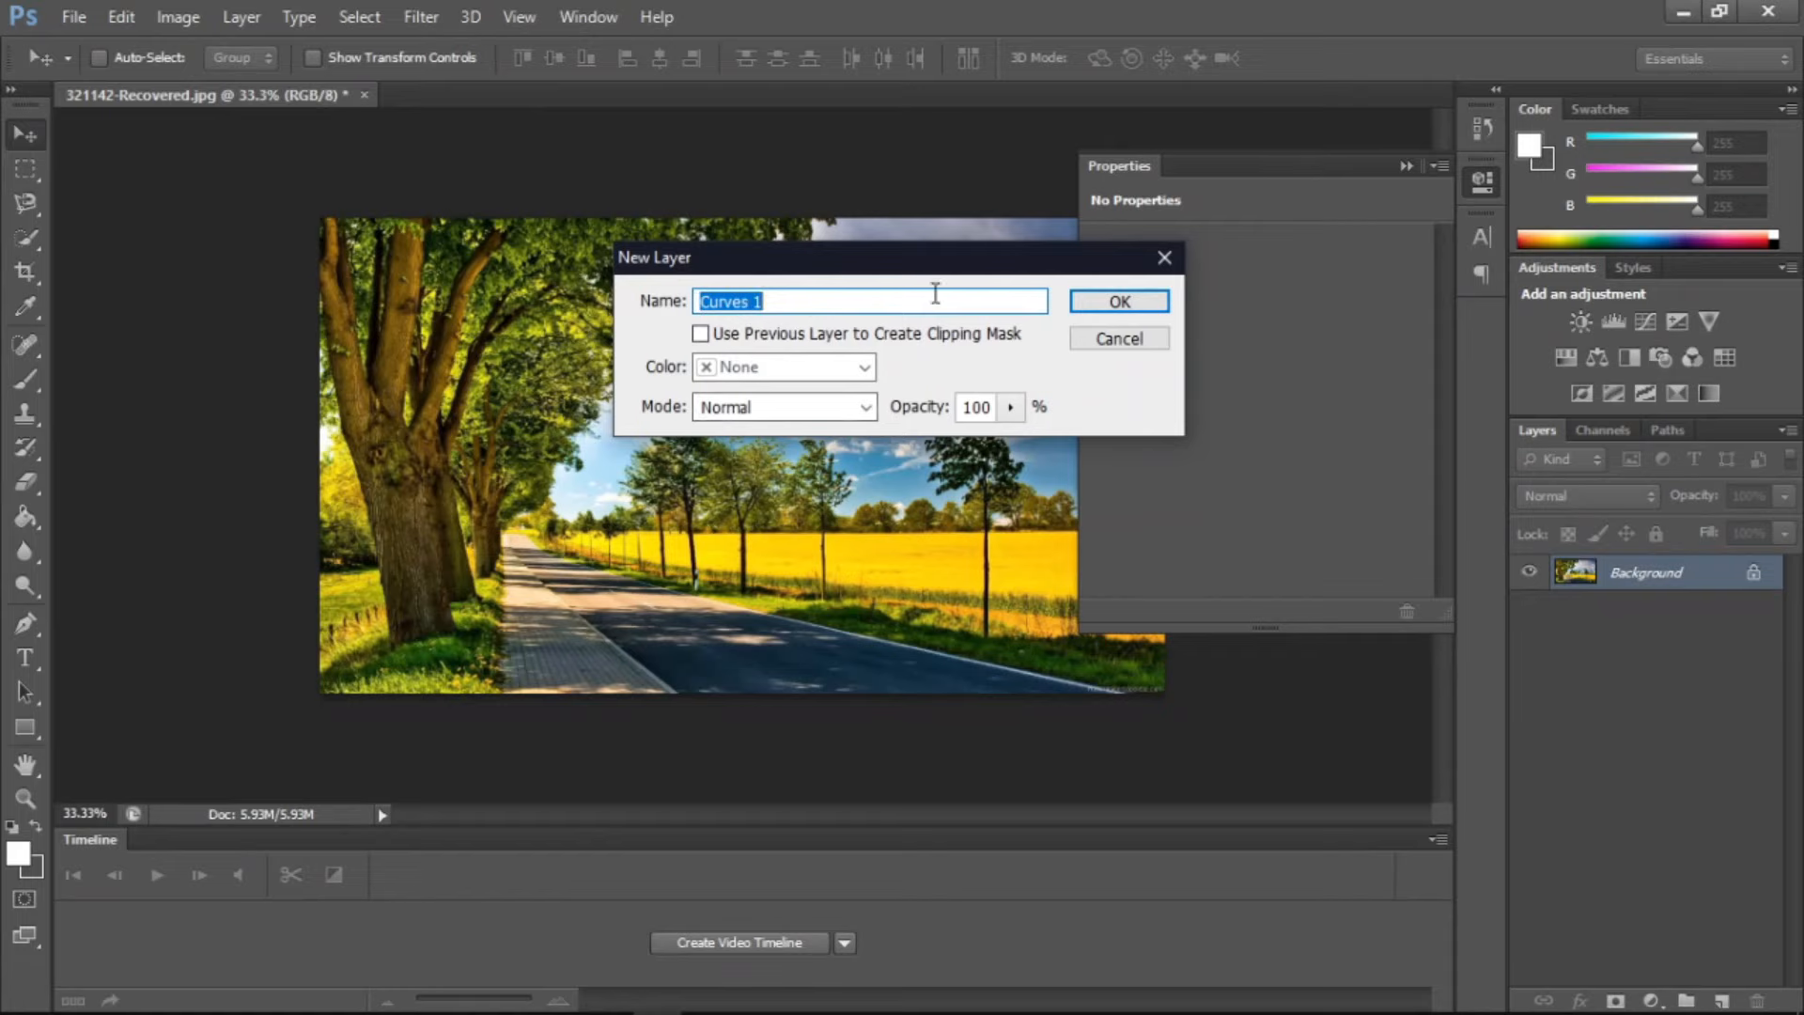
click(1134, 302)
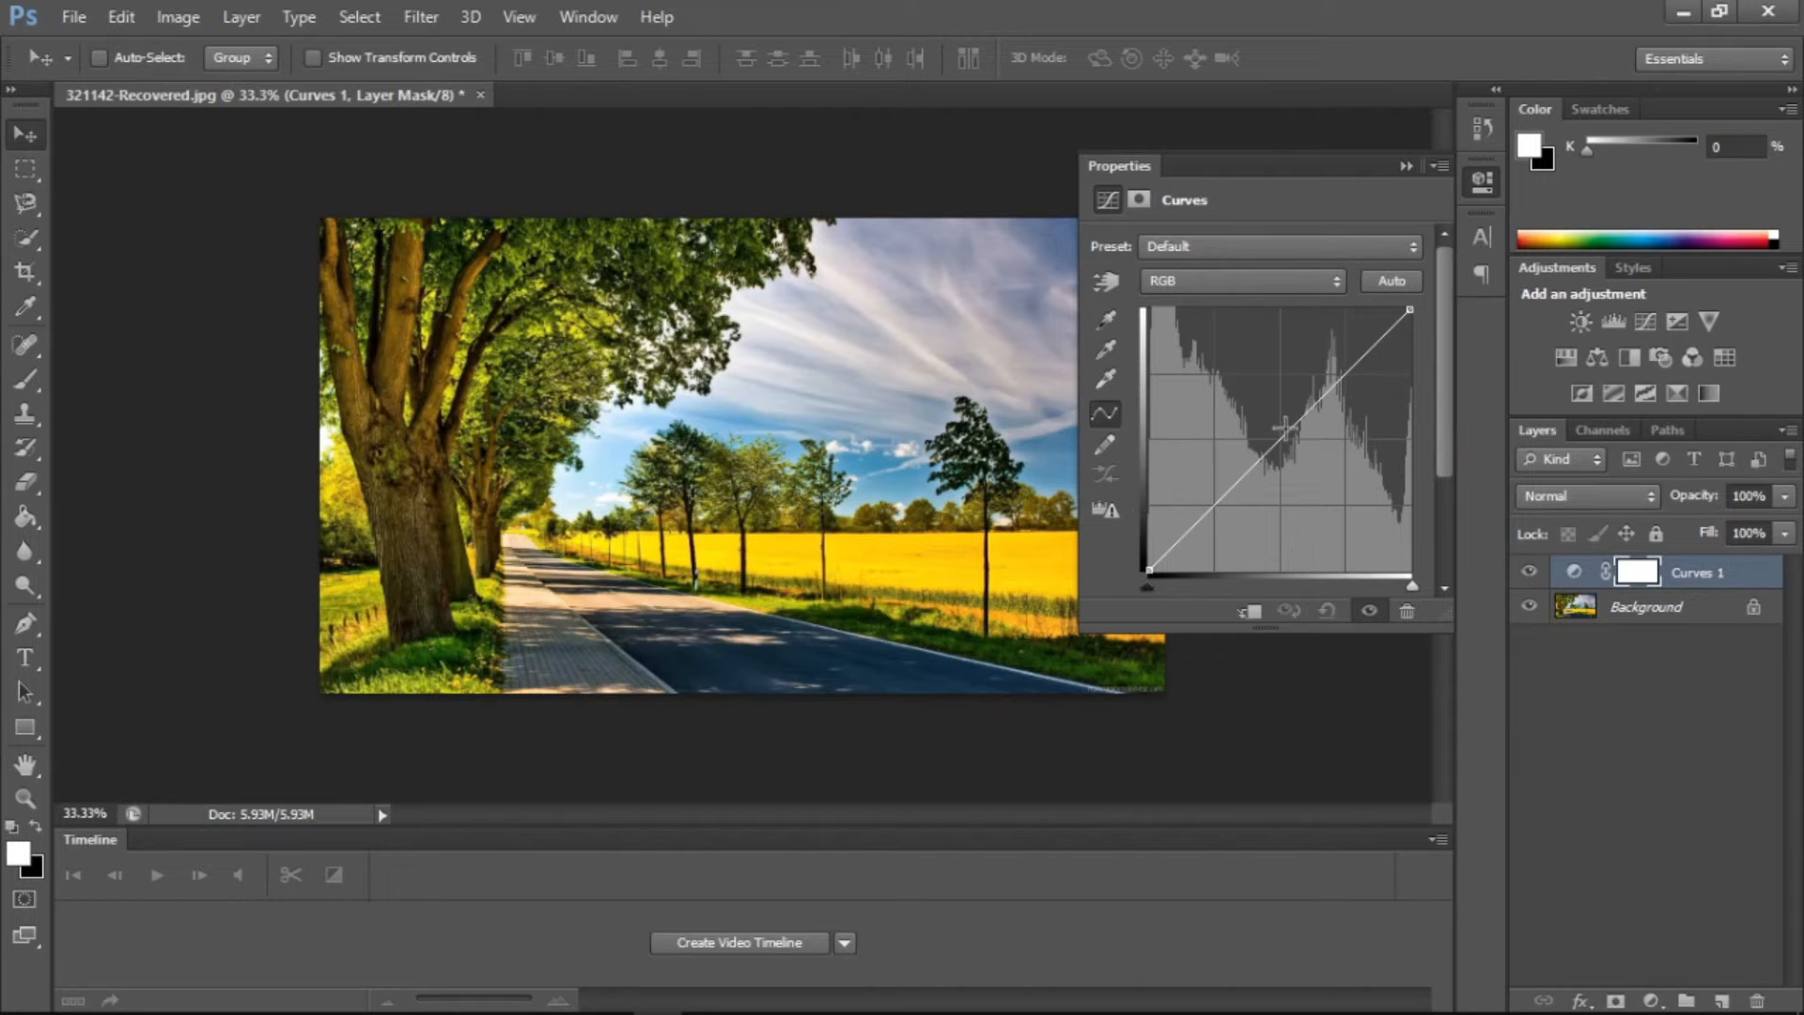
drag(1297, 428, 1330, 449)
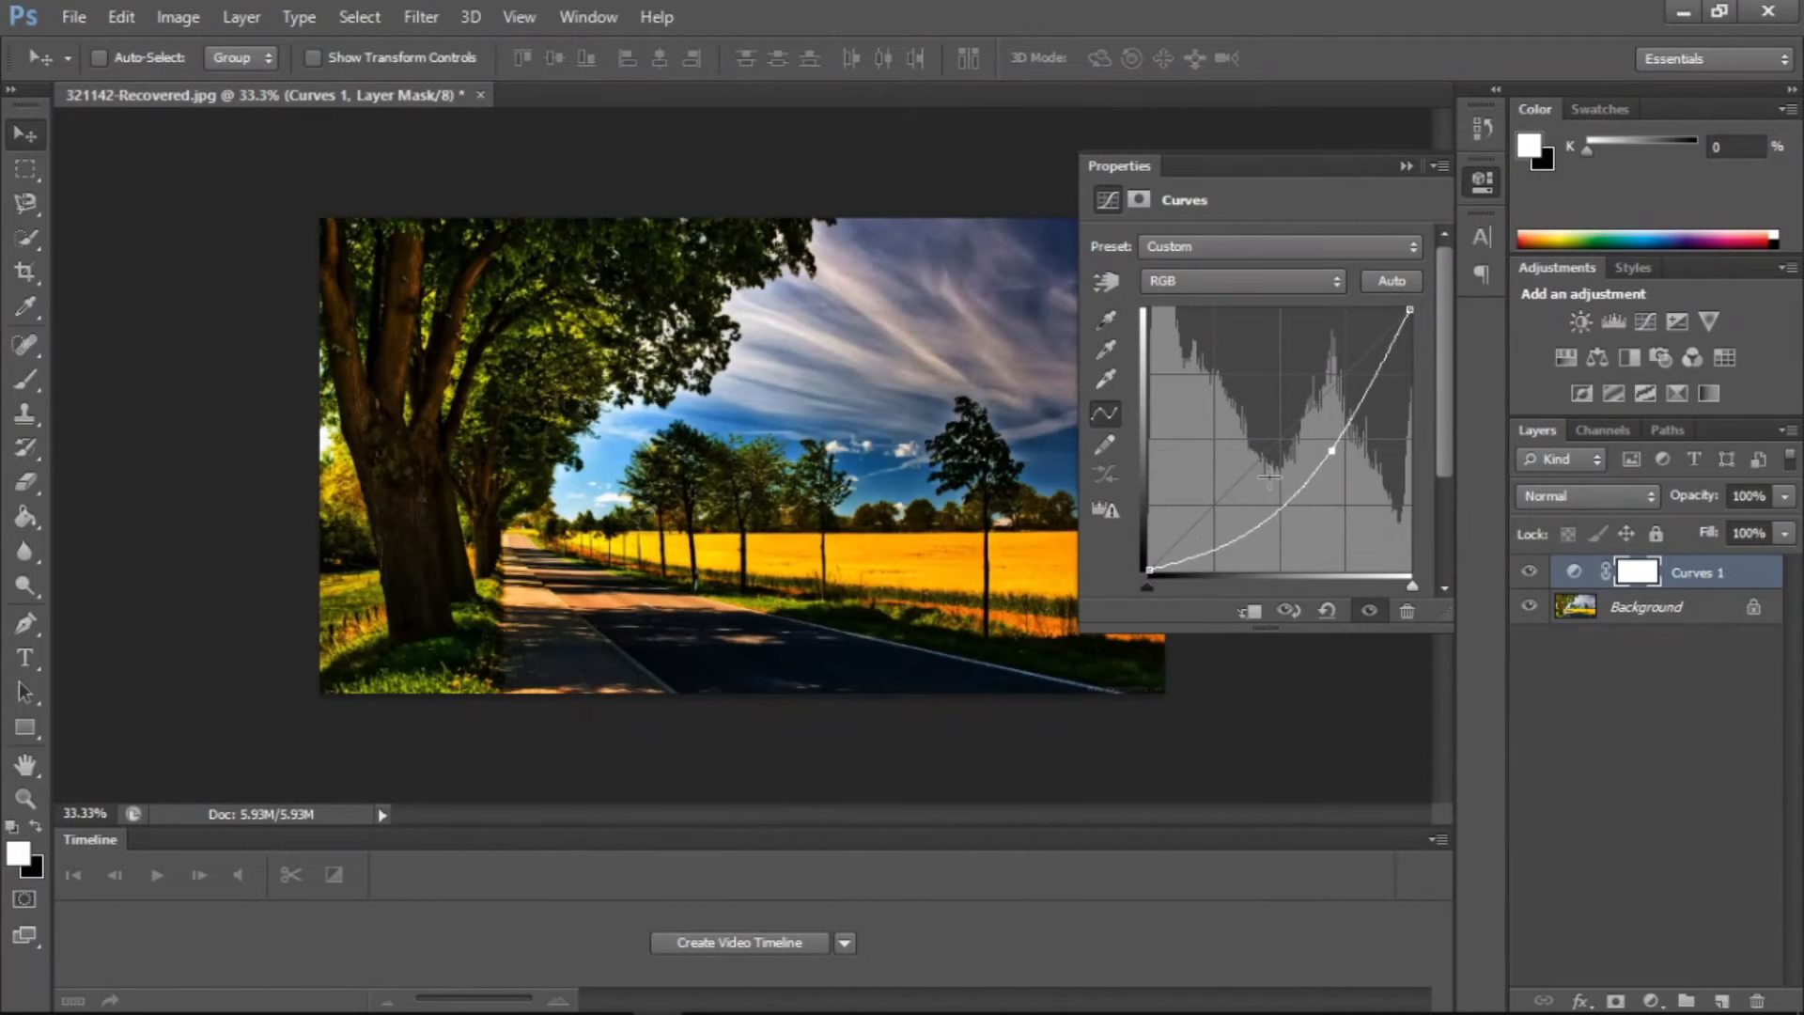
Delete the Curves adjustment layer and collapse the properties
click(1406, 612)
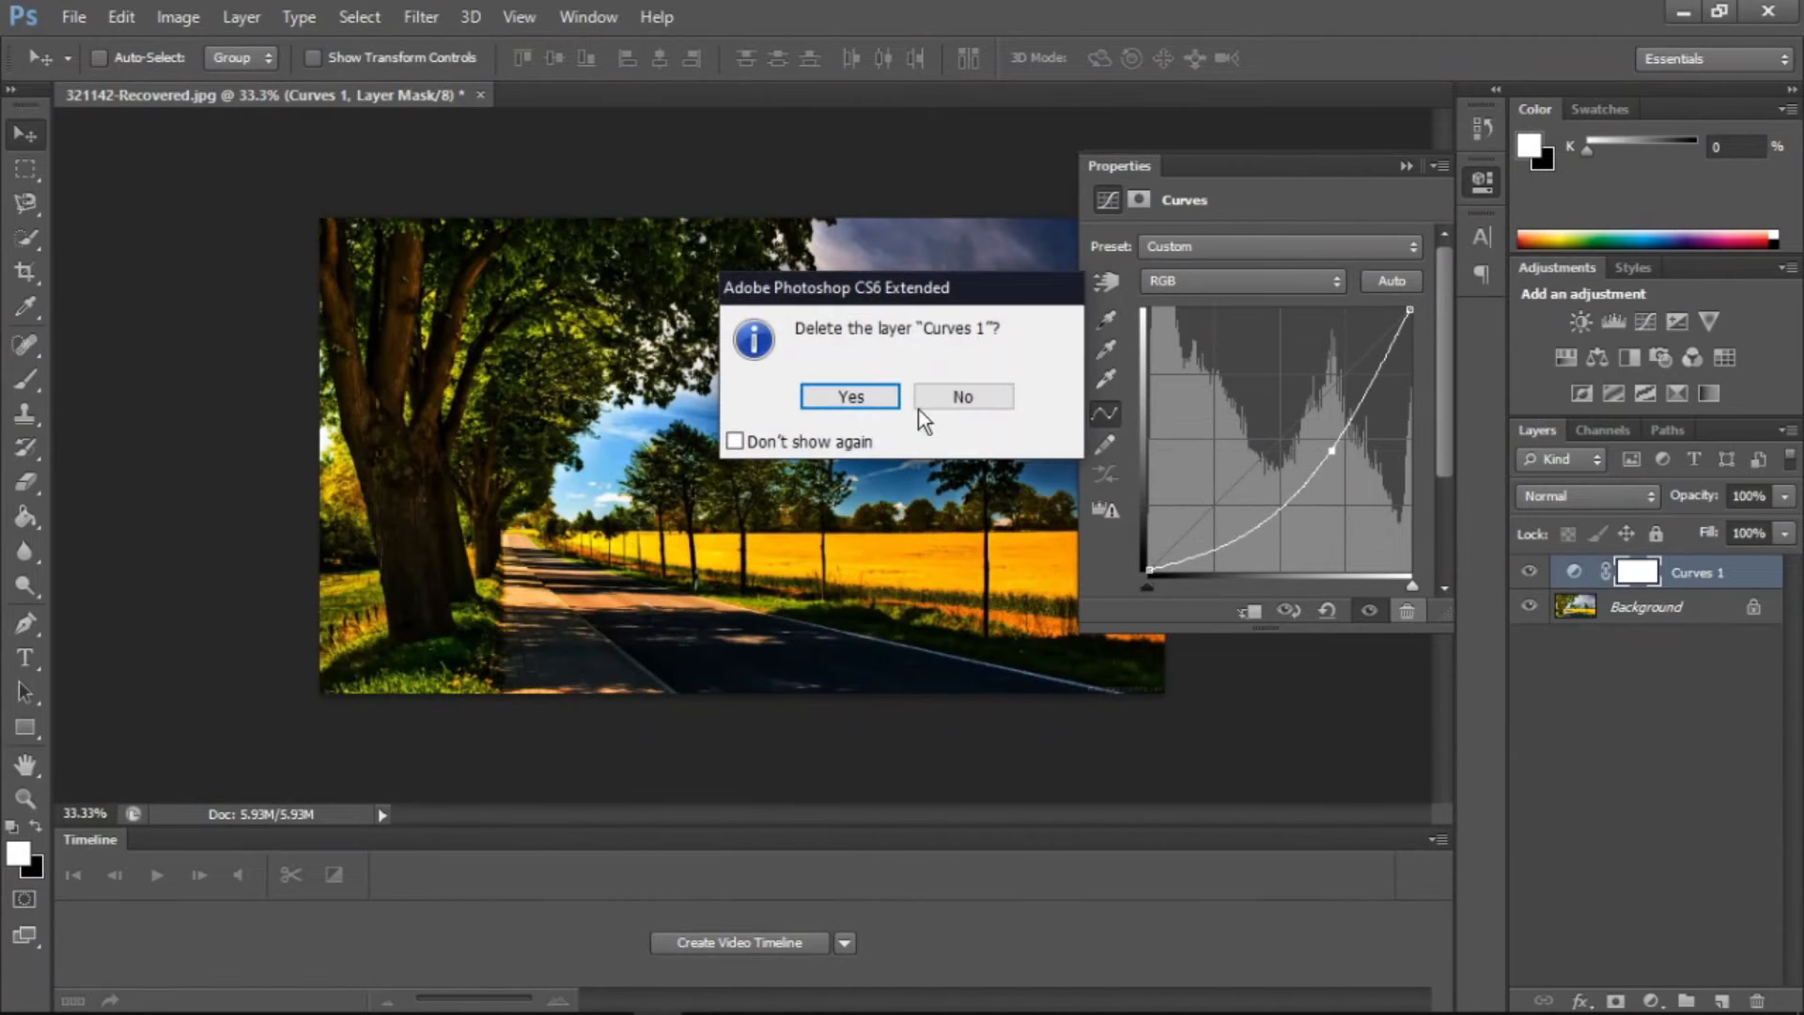
click(851, 397)
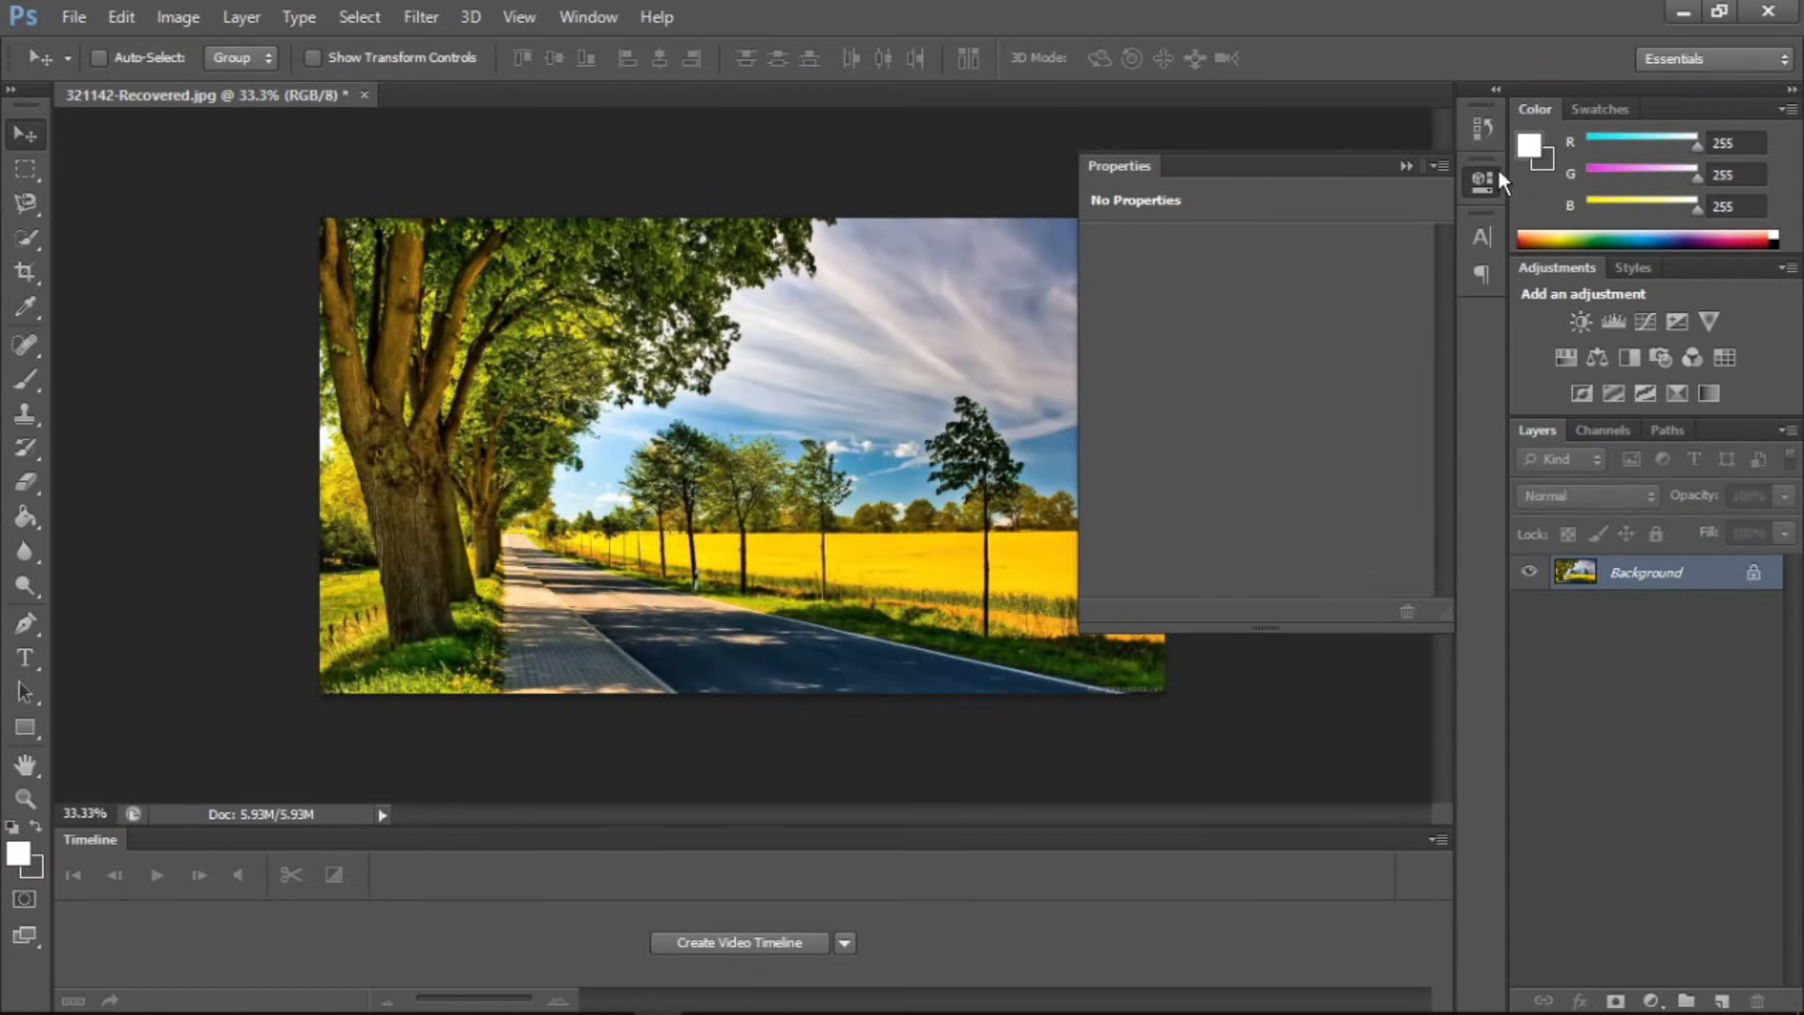
click(1405, 167)
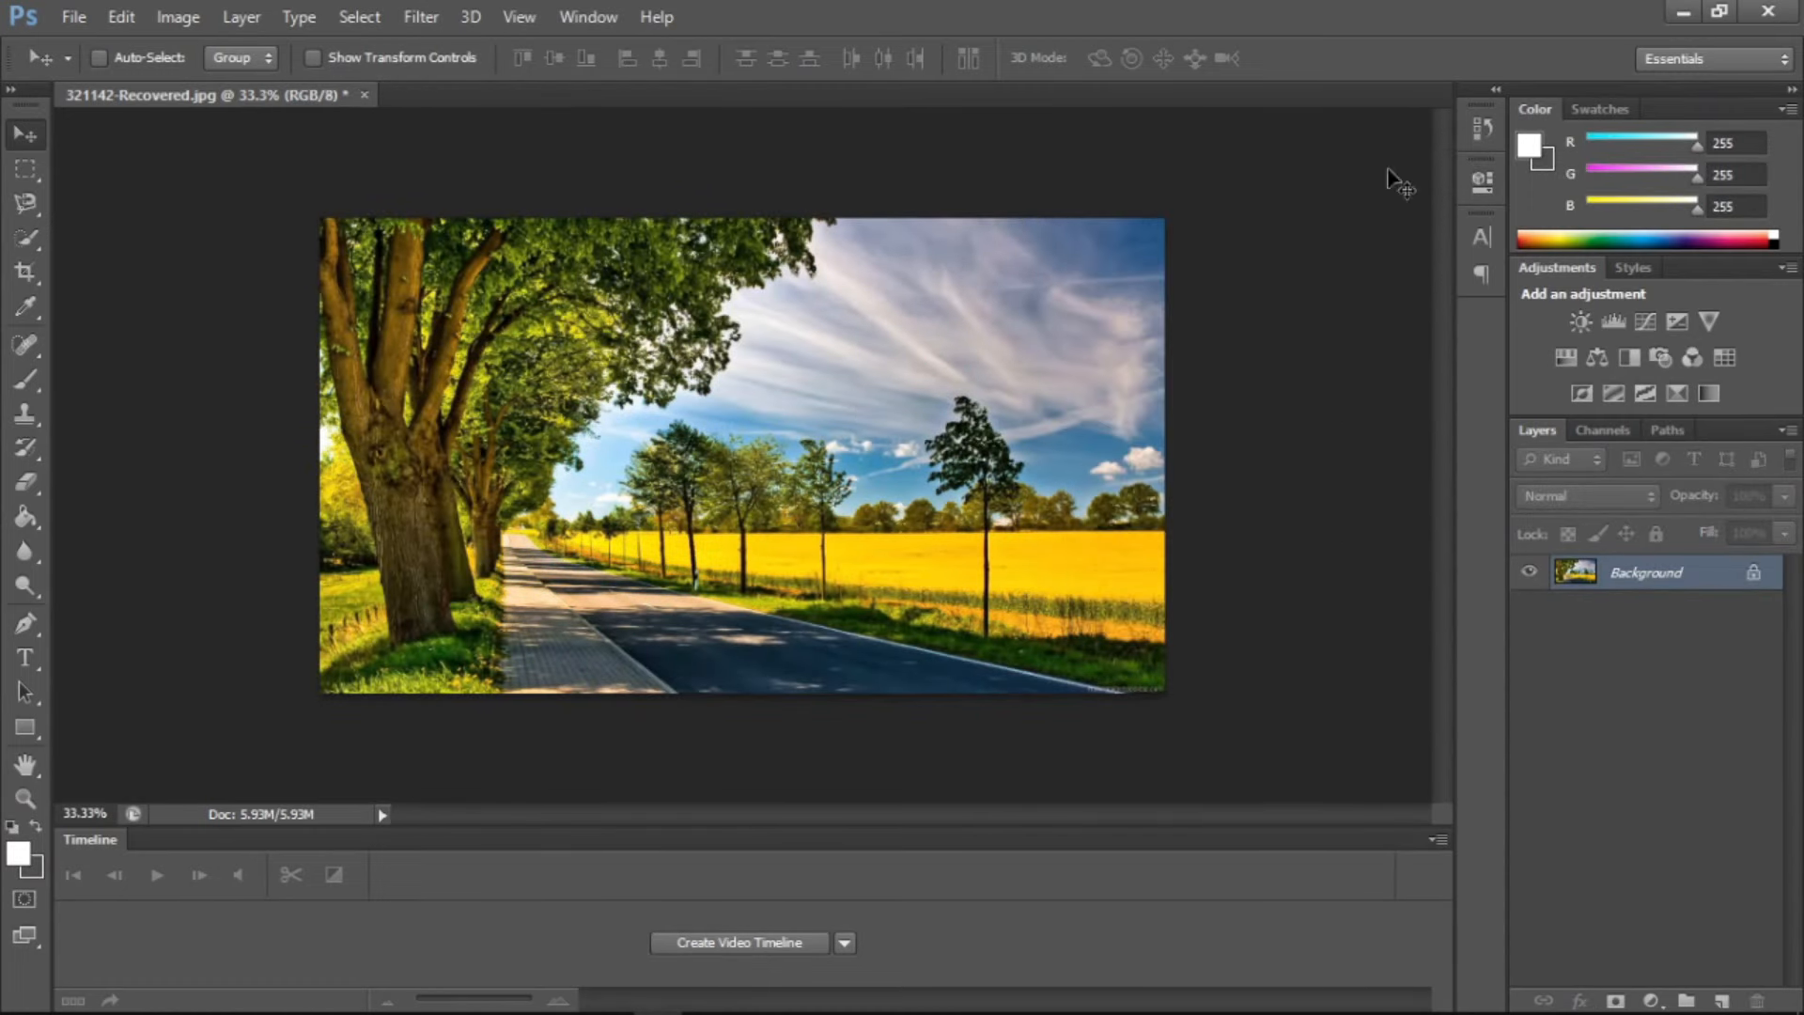
Add an Exposure adjustment layer above the Background with the default name, Normal mode and 100% opacity
click(242, 16)
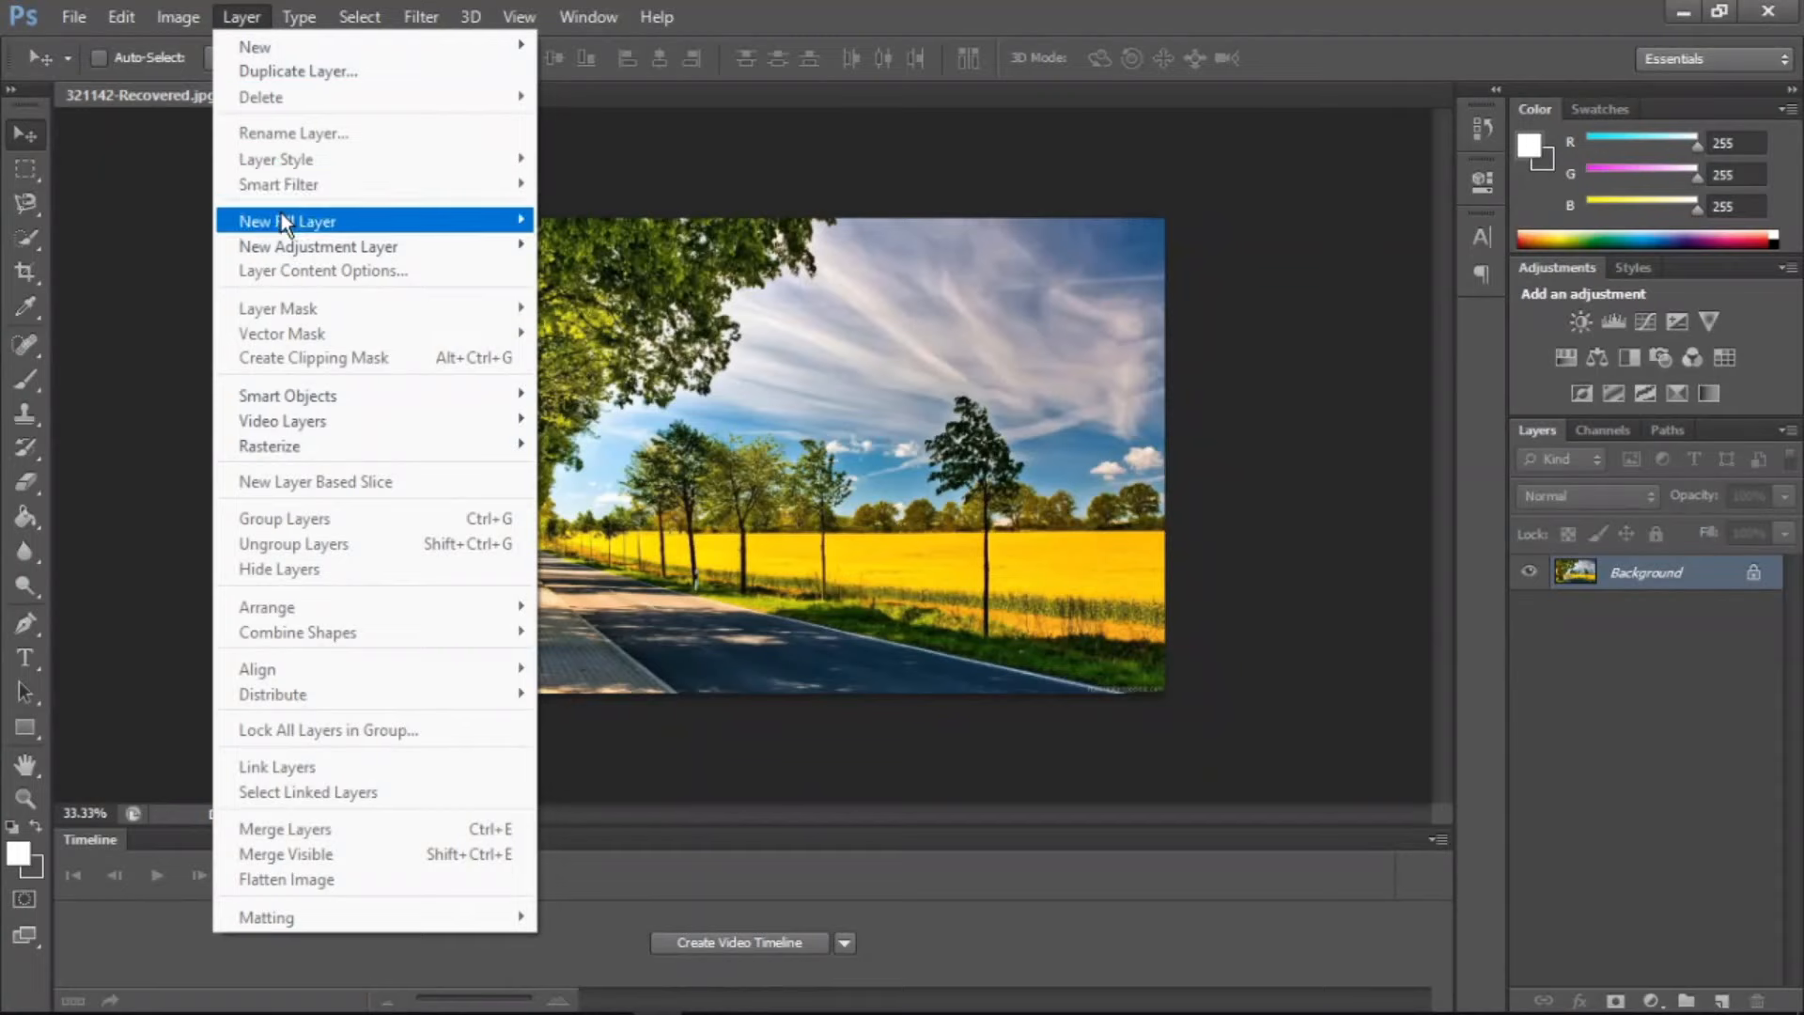
mouse_move(280, 246)
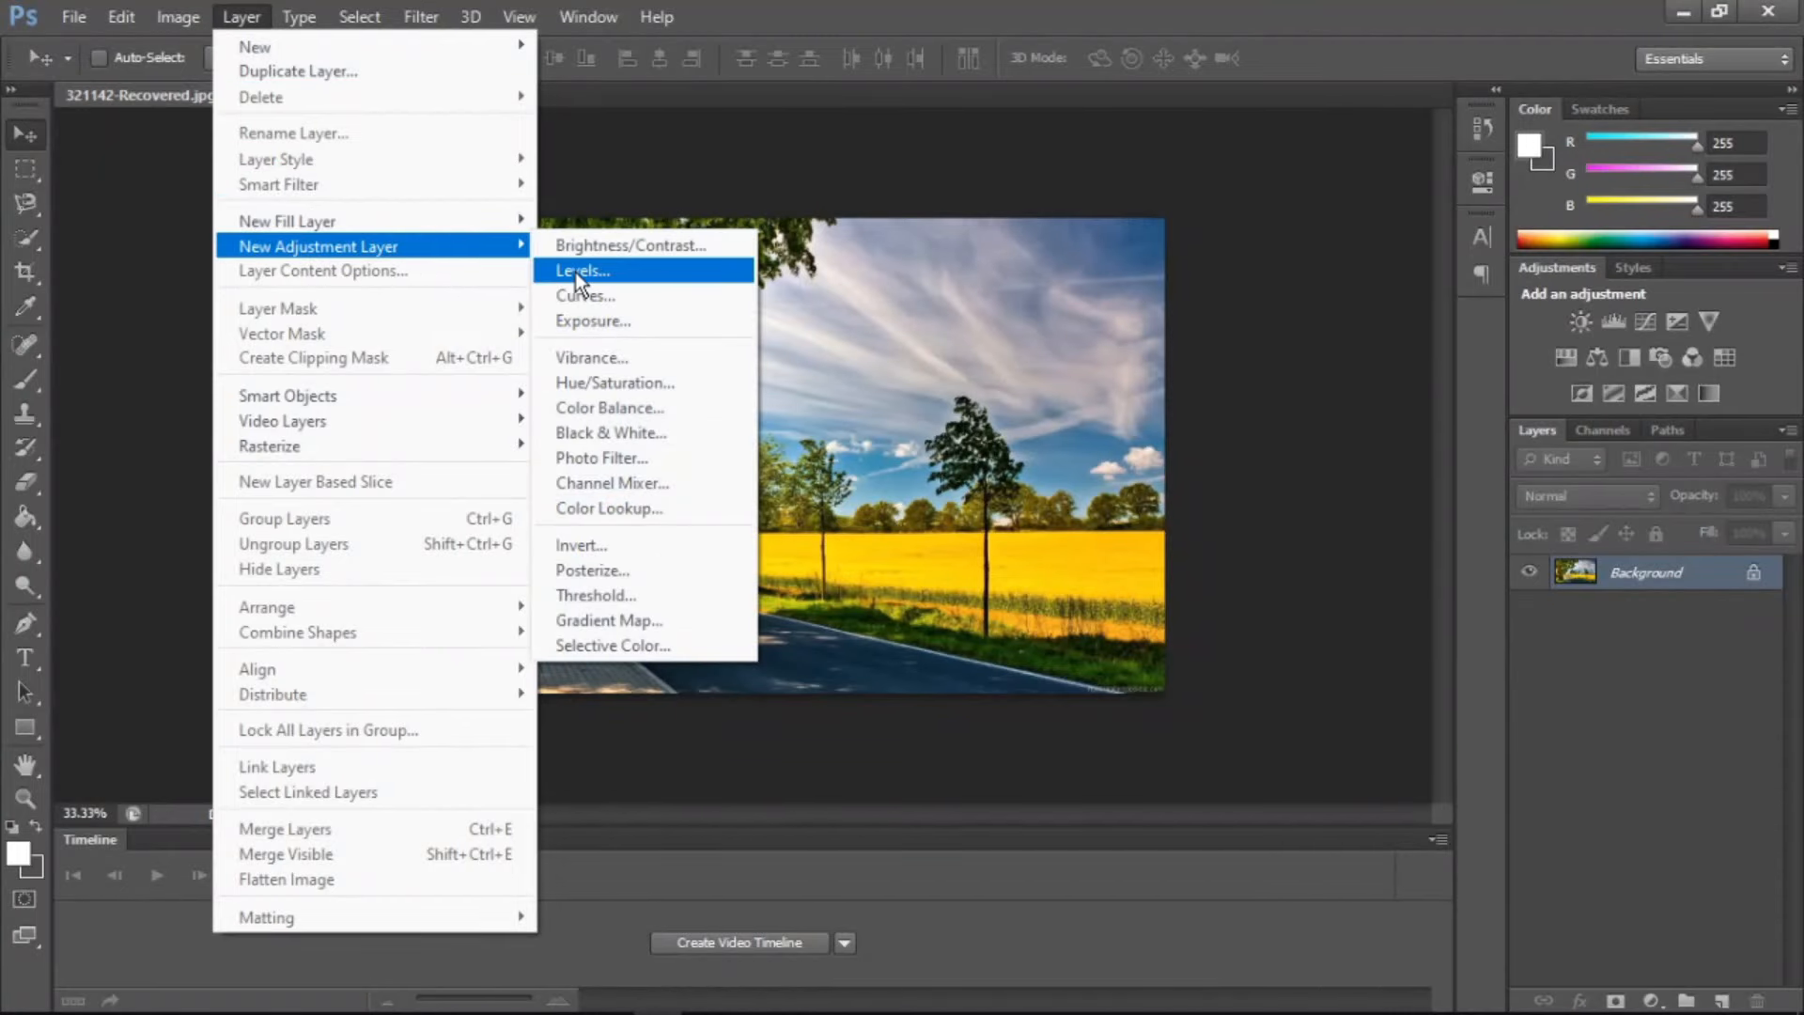
click(639, 312)
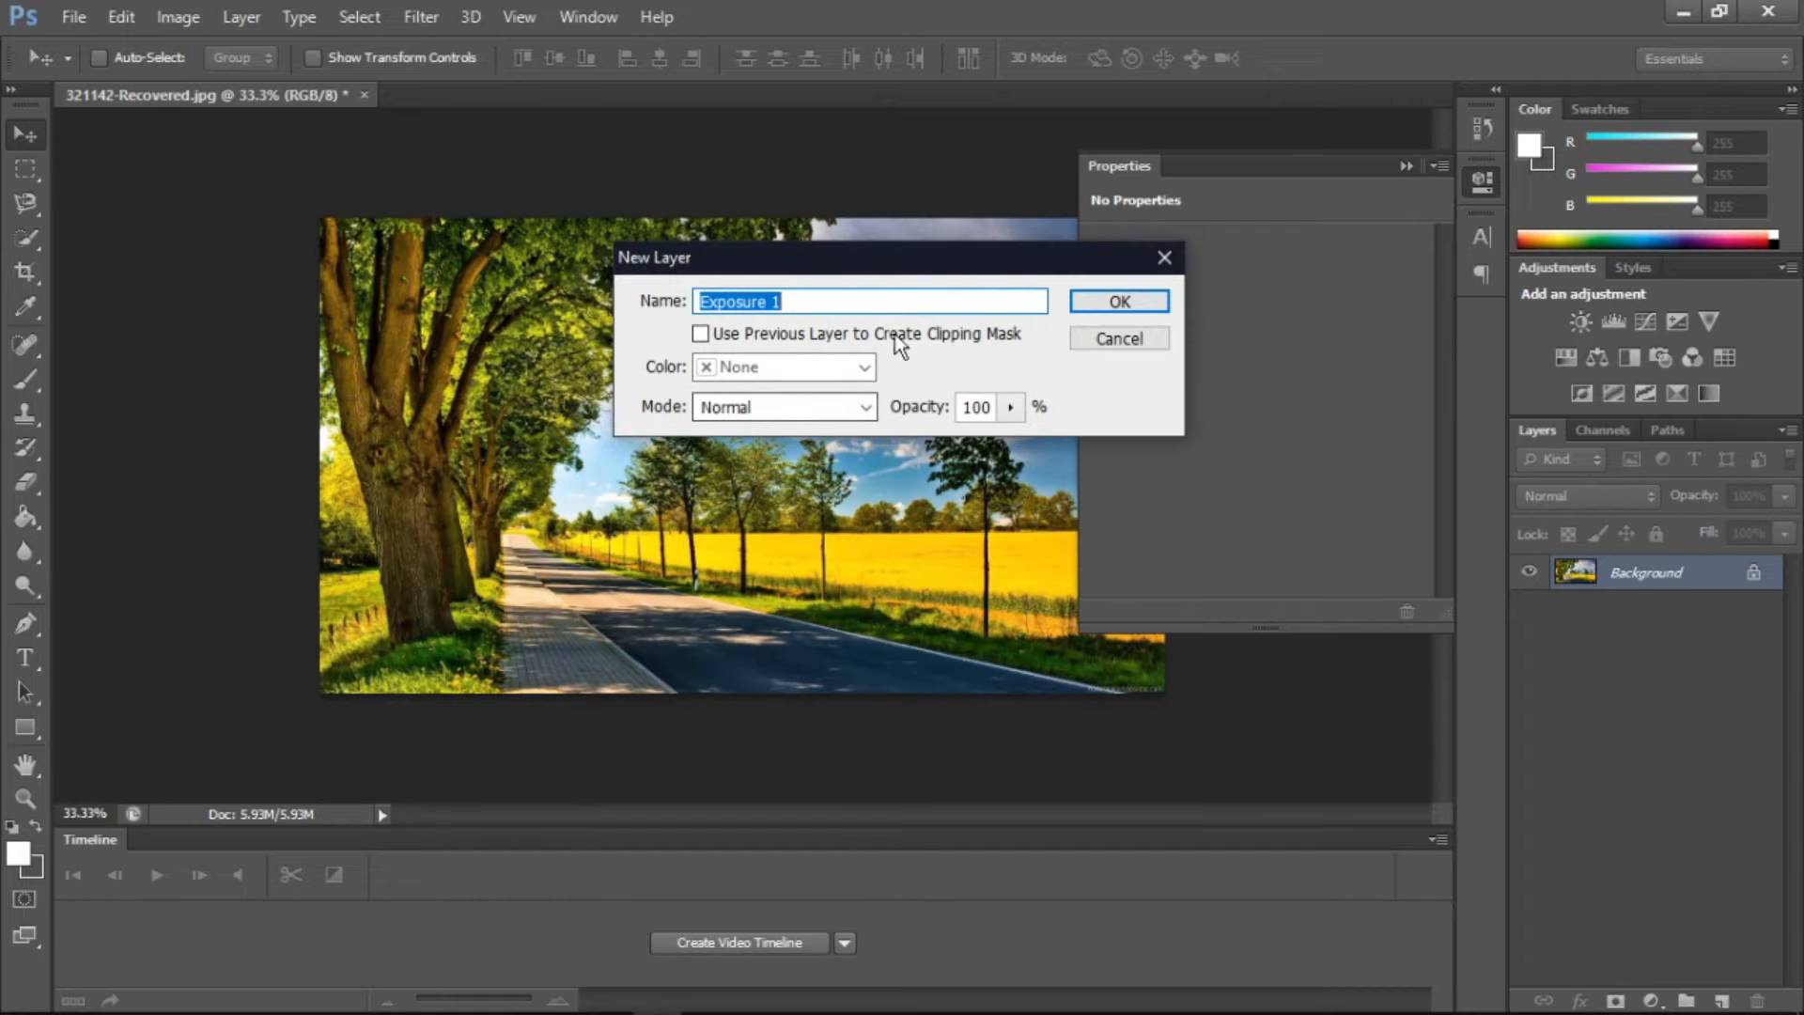
key(Return)
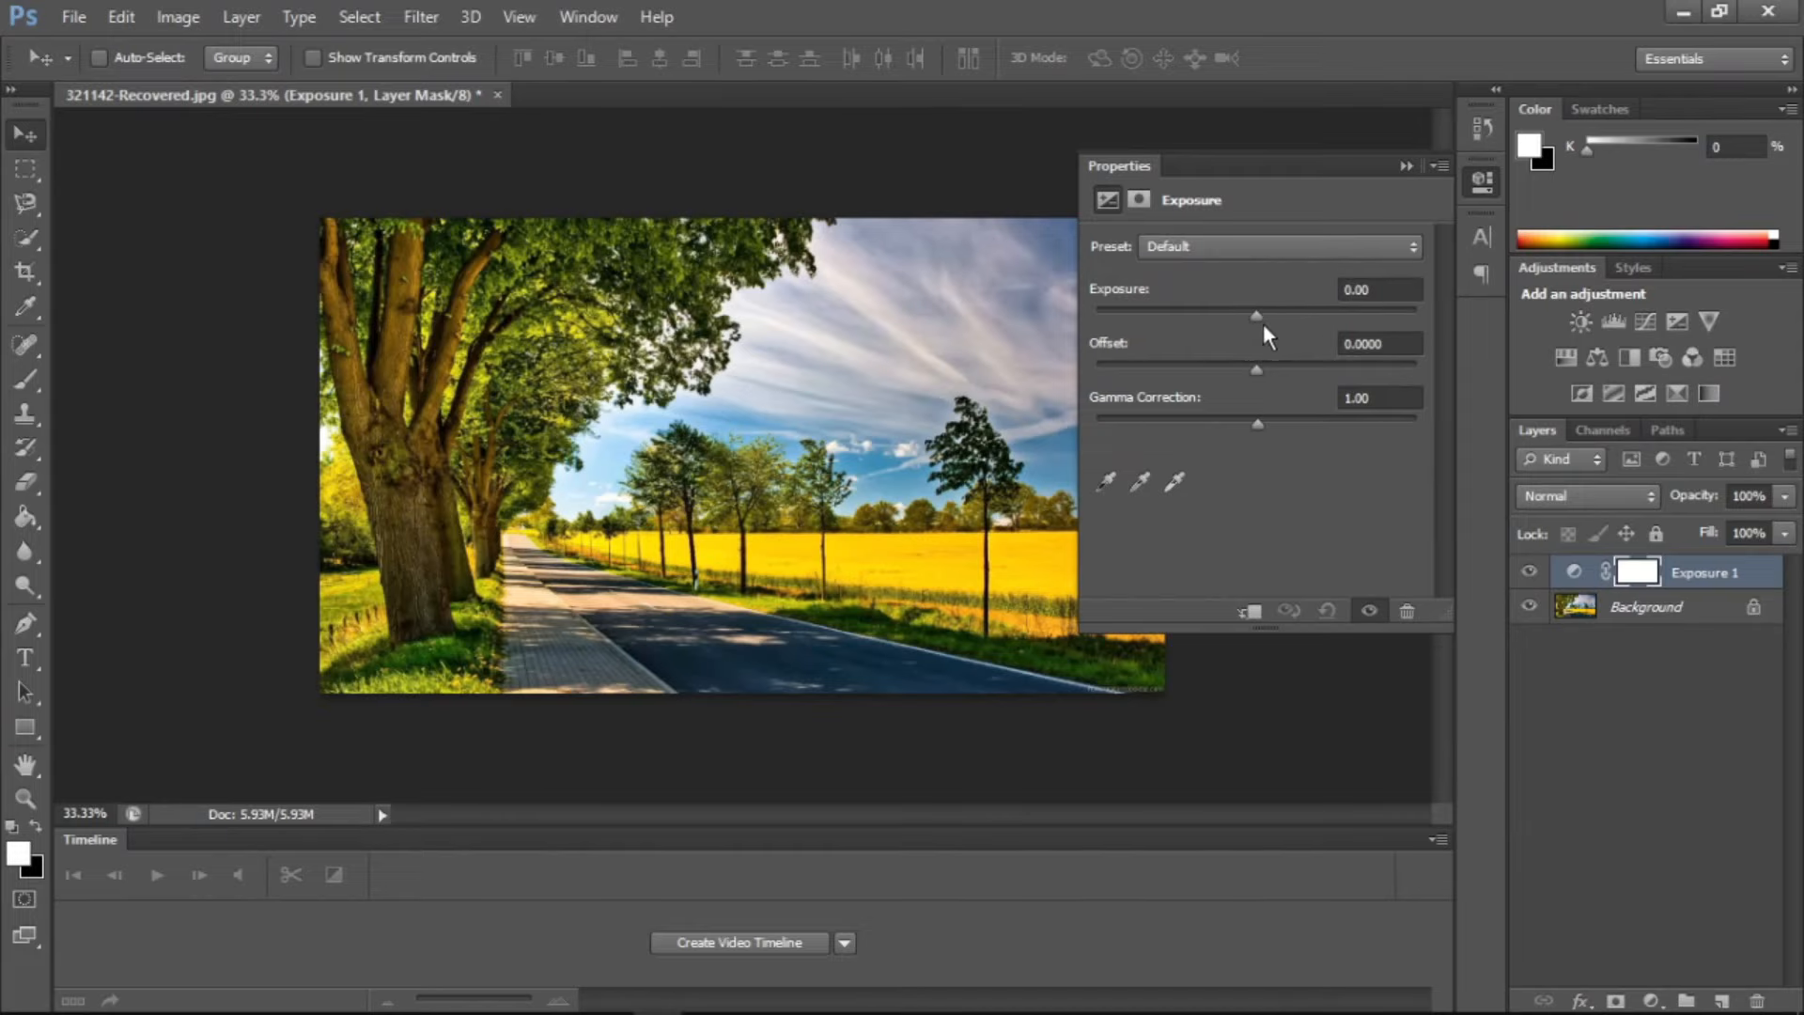
Raise the exposure to +2.20, and try the Minus 1.0 and Minus 2.0 exposure presets
drag(1259, 319, 1309, 317)
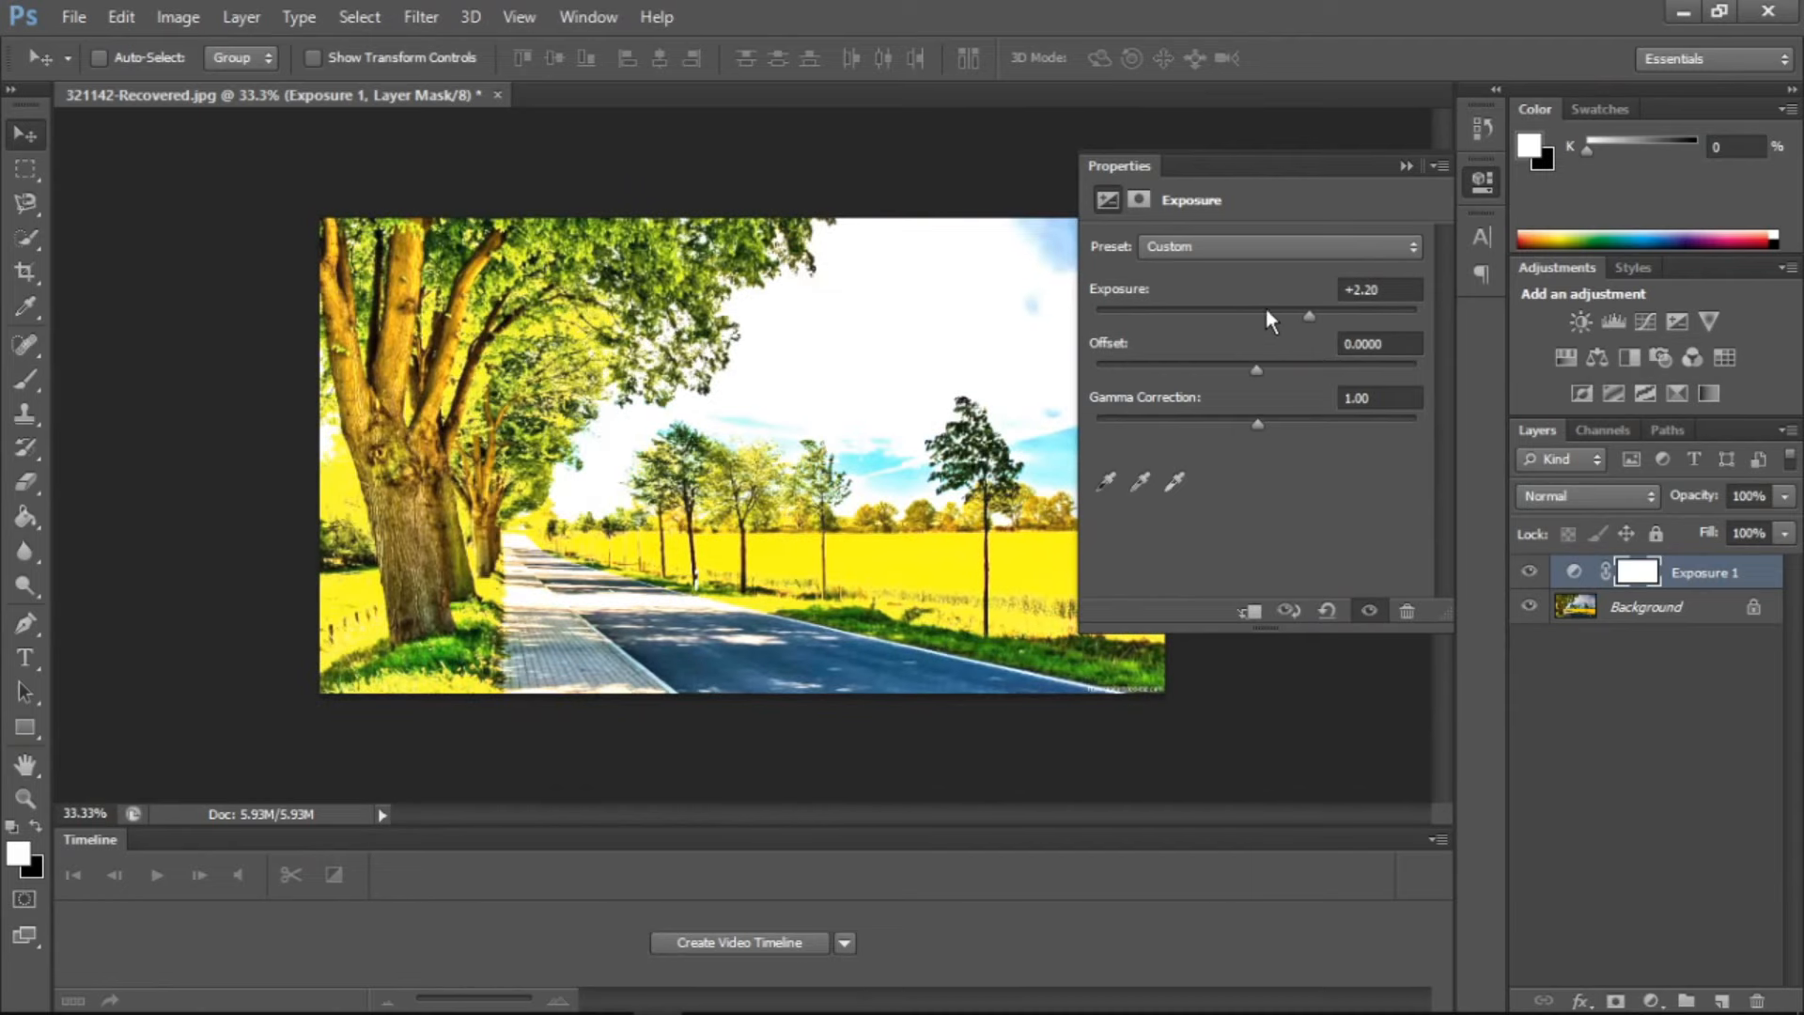
click(1204, 248)
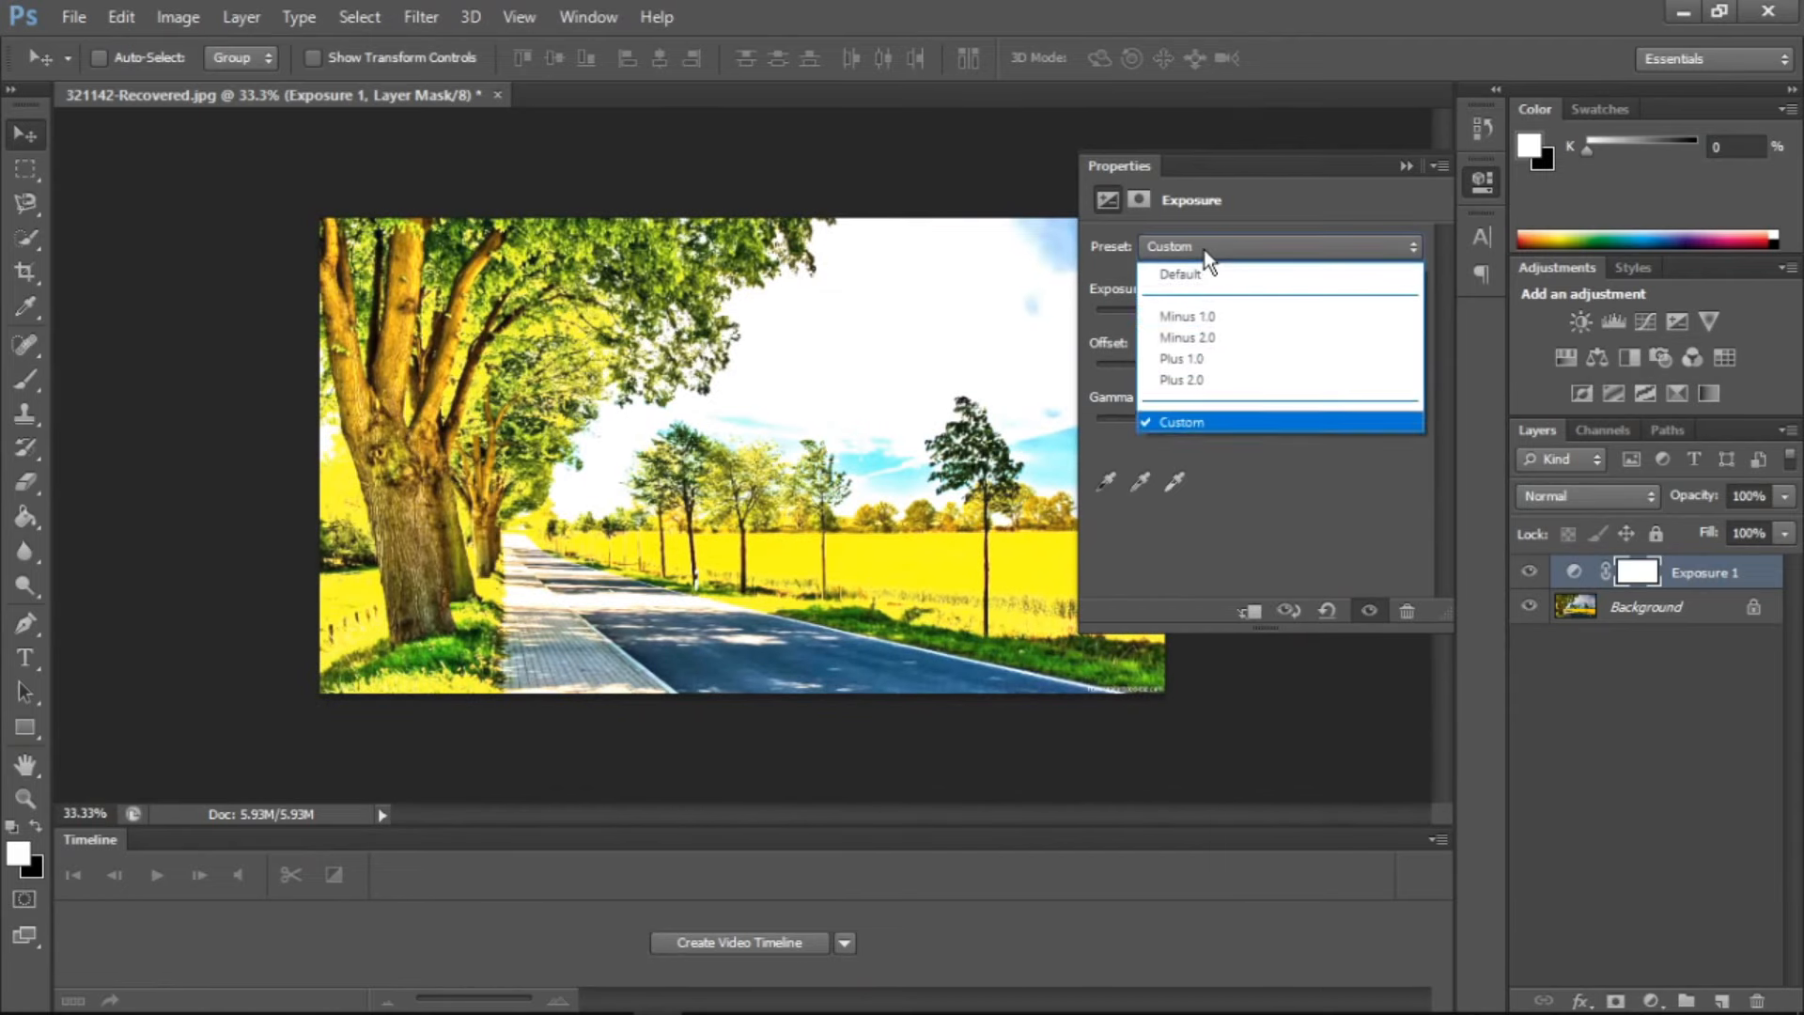
click(1204, 321)
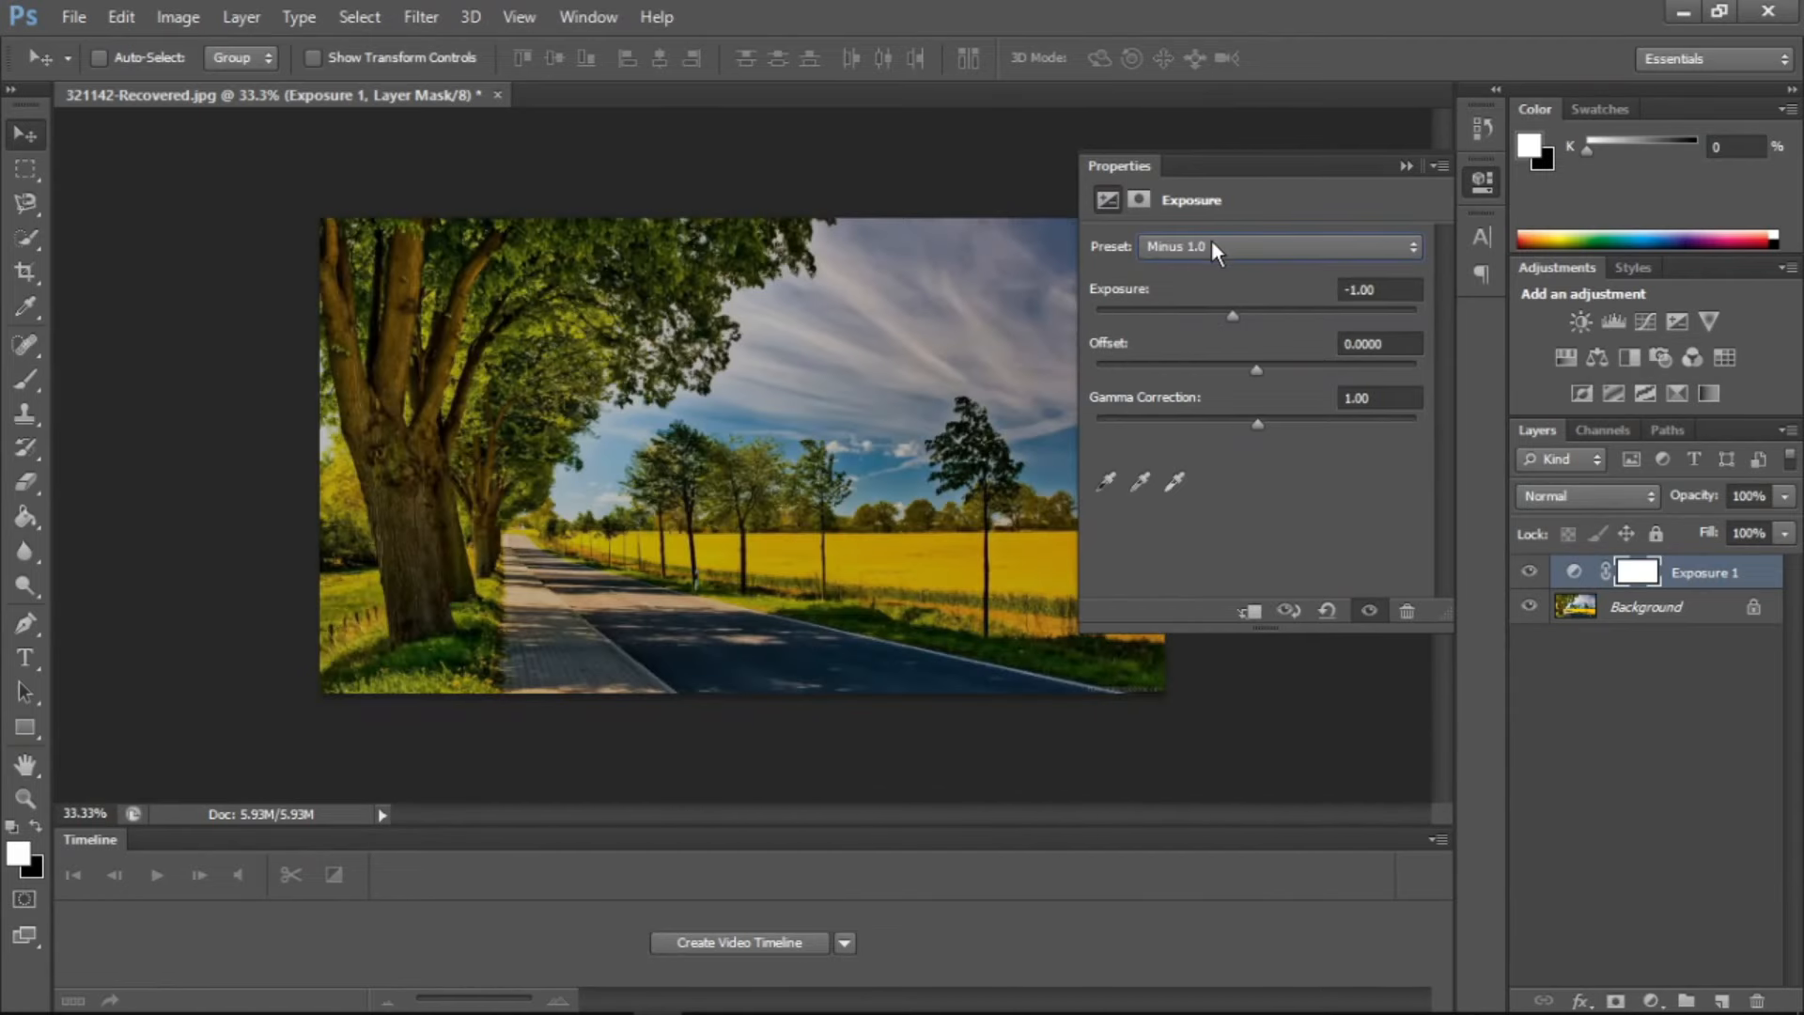
click(1212, 242)
click(1212, 337)
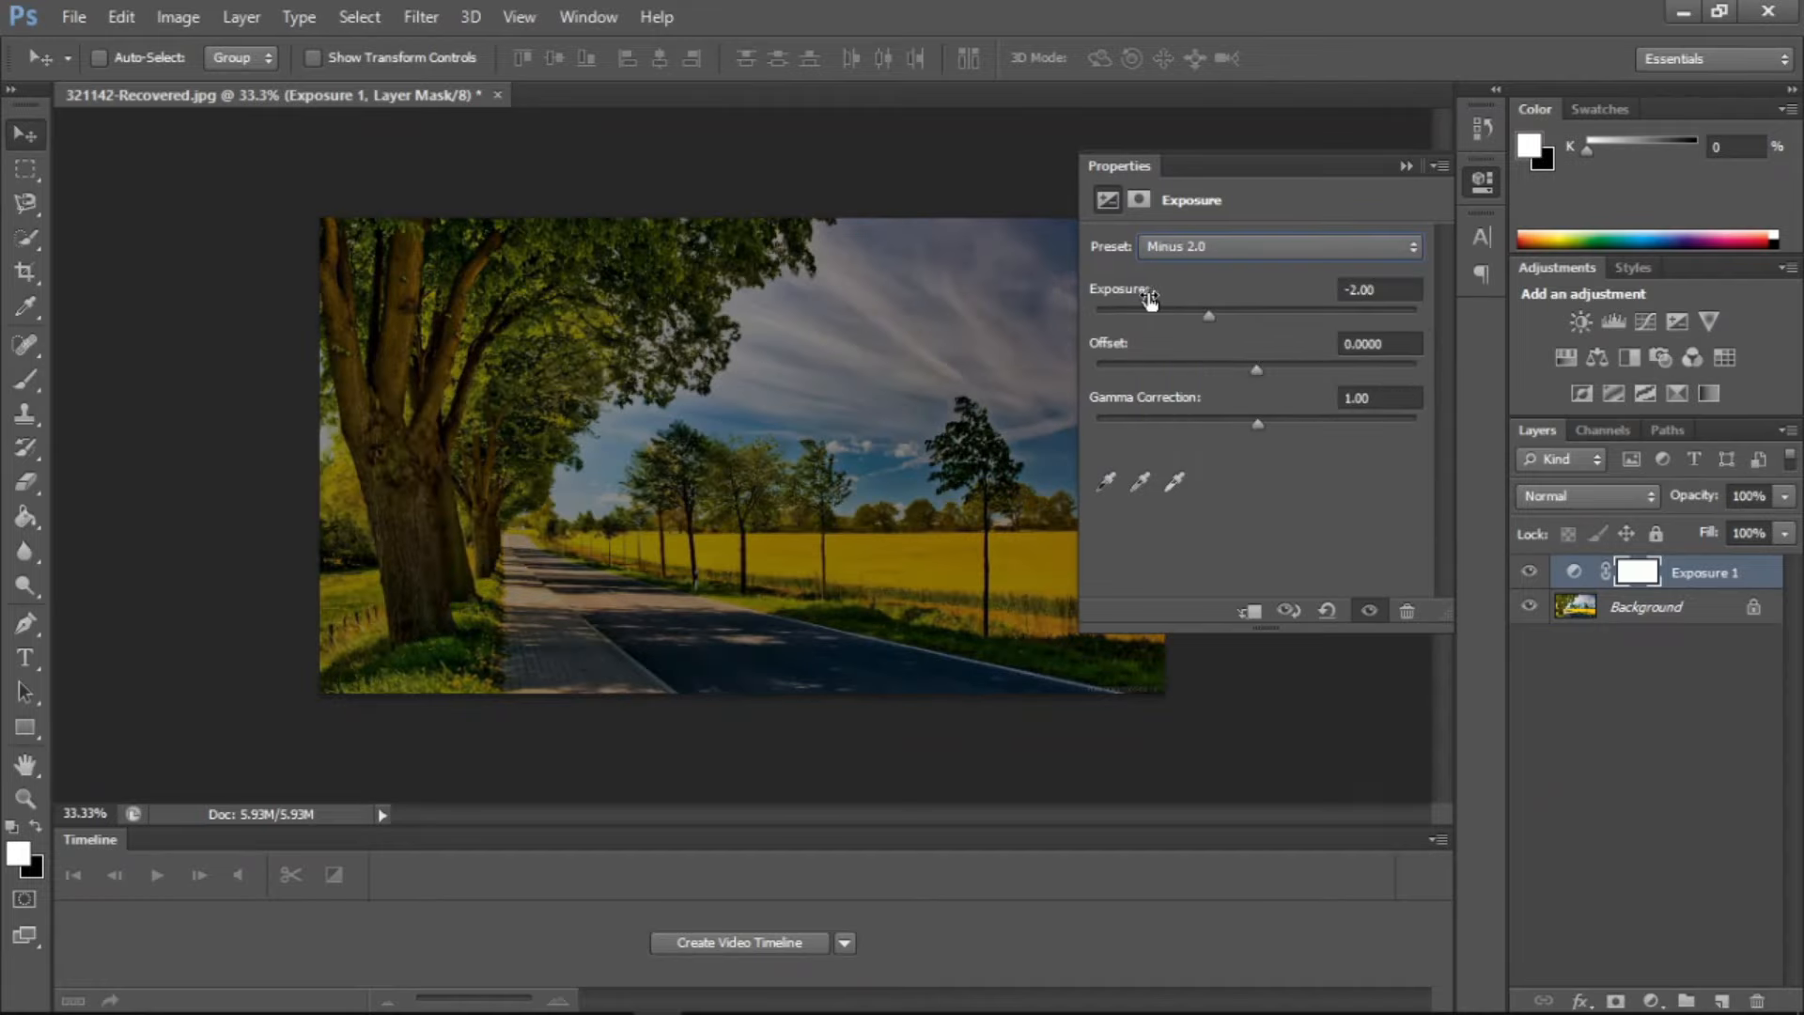
Switch to the Custom preset and set exposure to +0.99, offset to -0.1446 and gamma correction to 0.70
click(1260, 244)
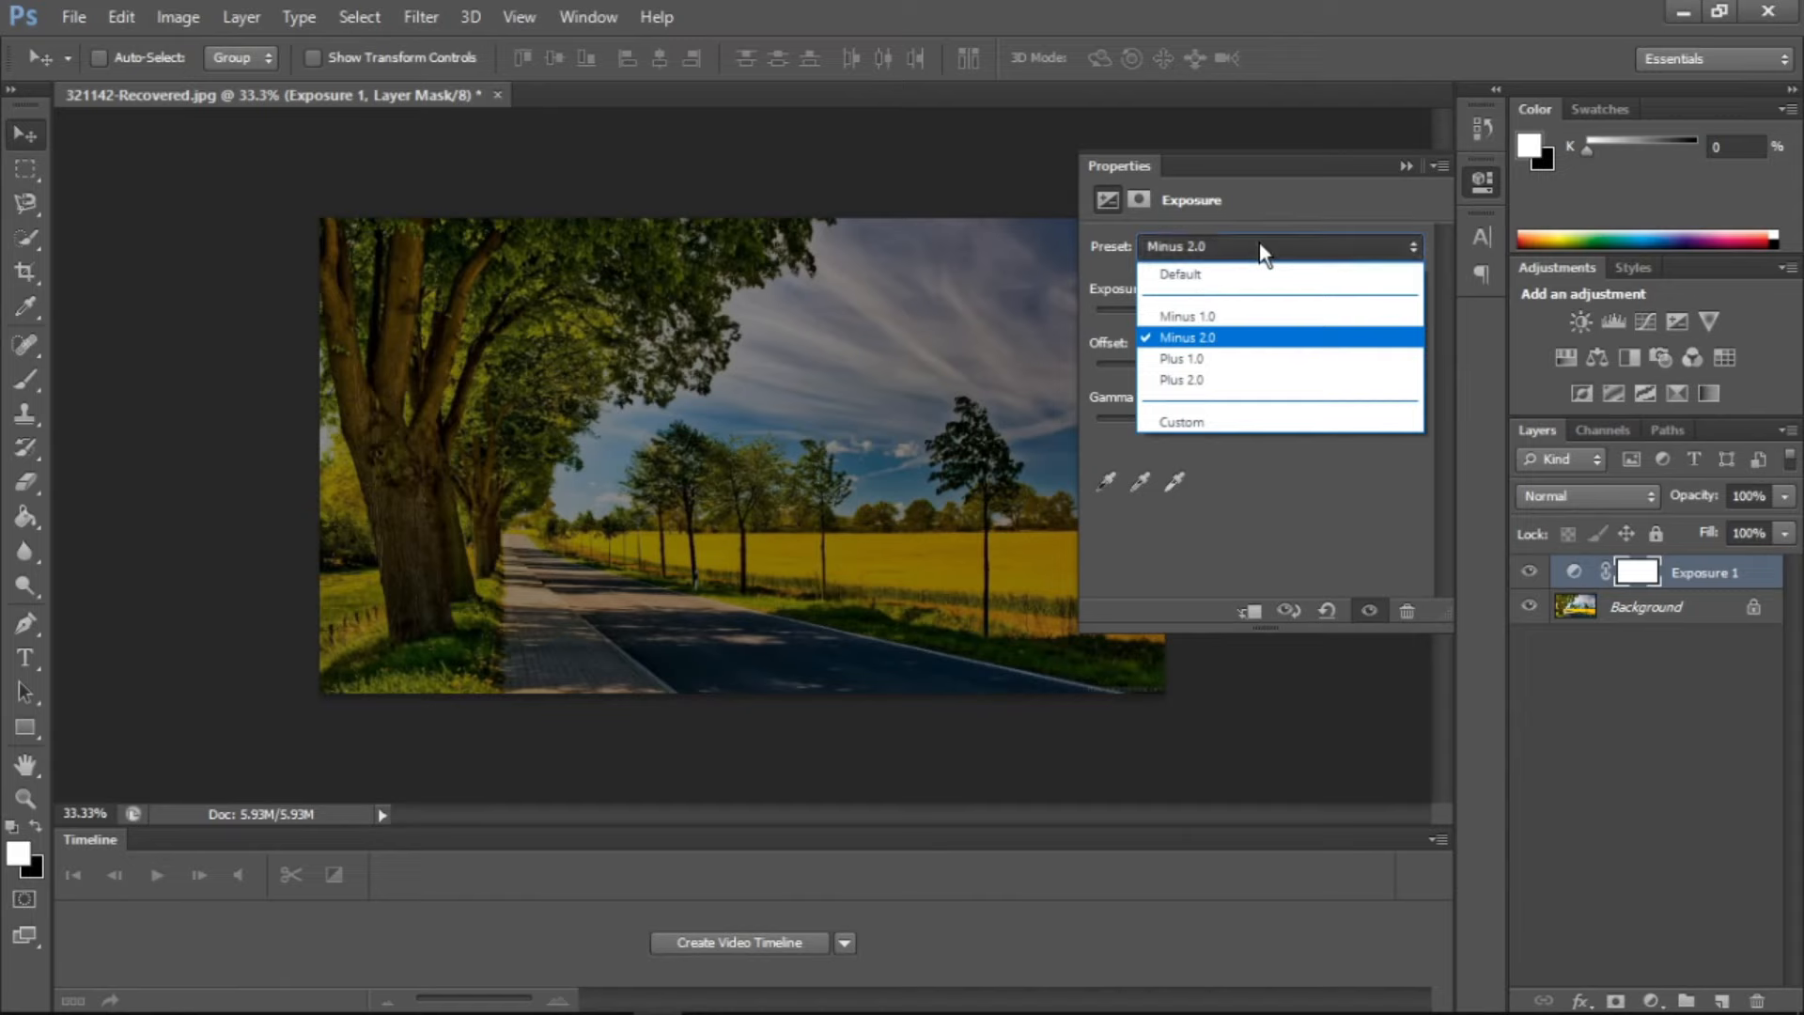
click(1200, 418)
drag(1238, 319, 1295, 424)
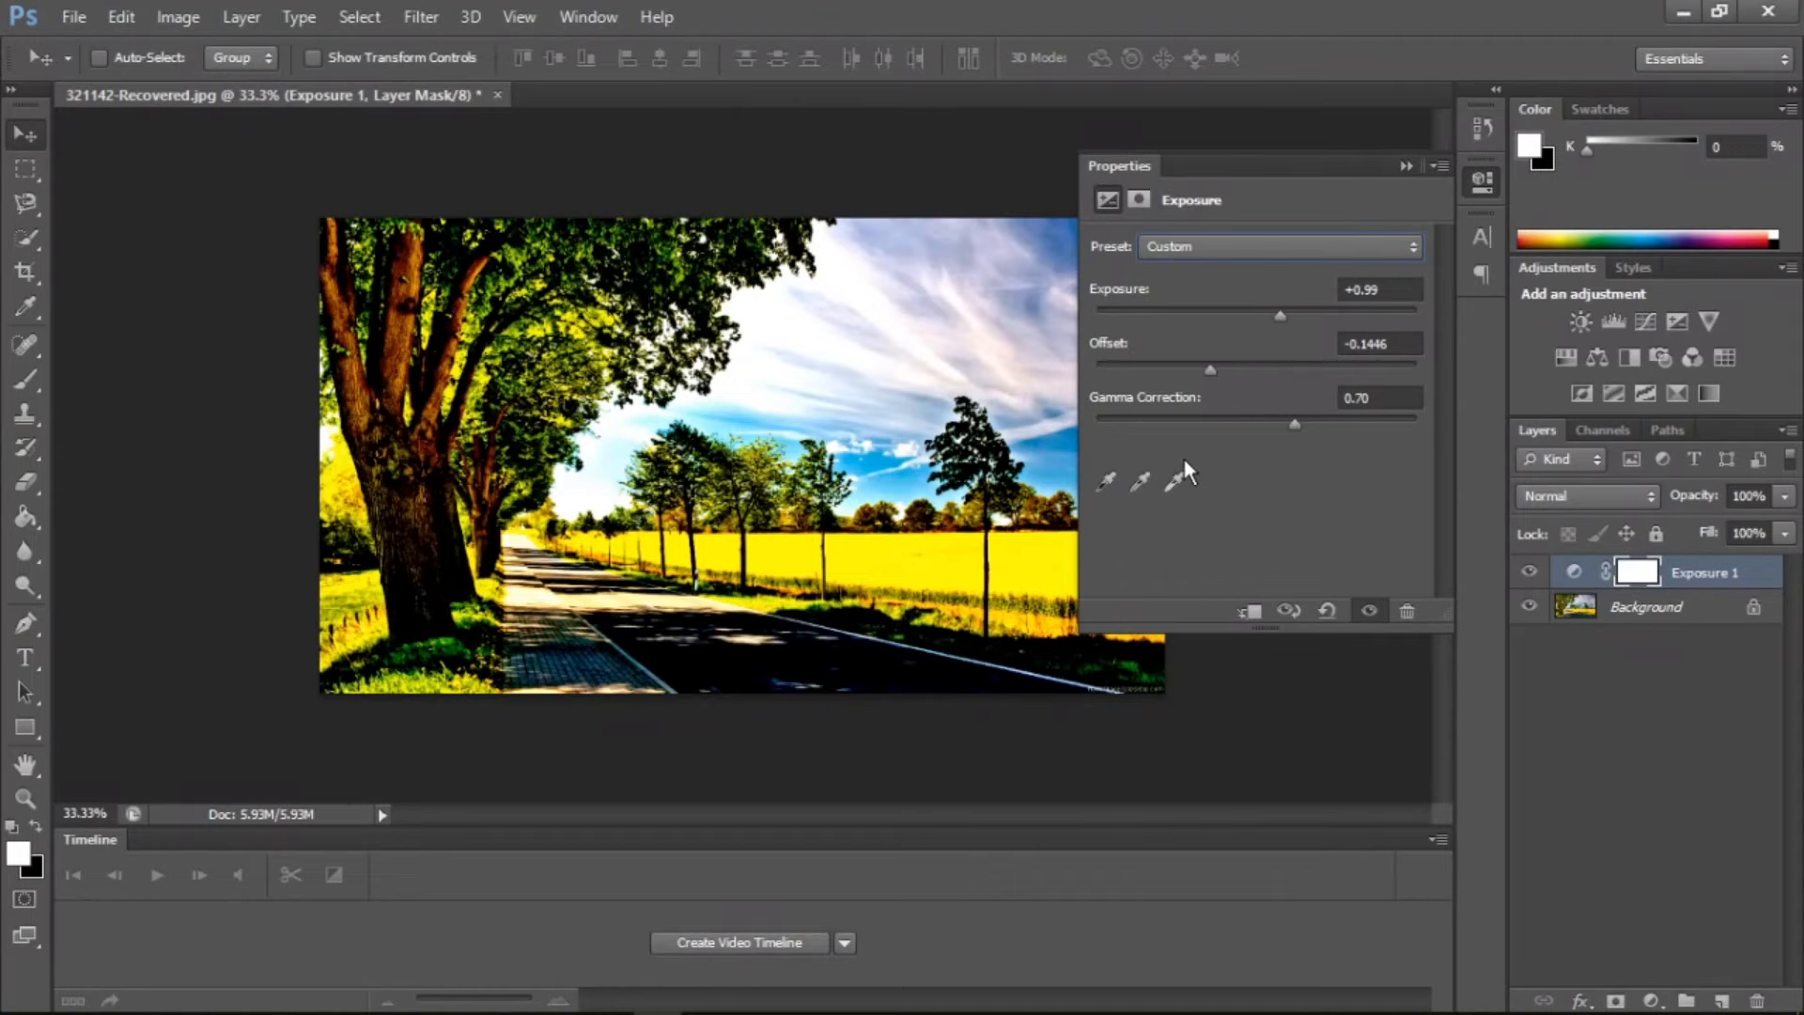
Delete the Exposure adjustment layer and collapse the properties
click(1405, 612)
key(Return)
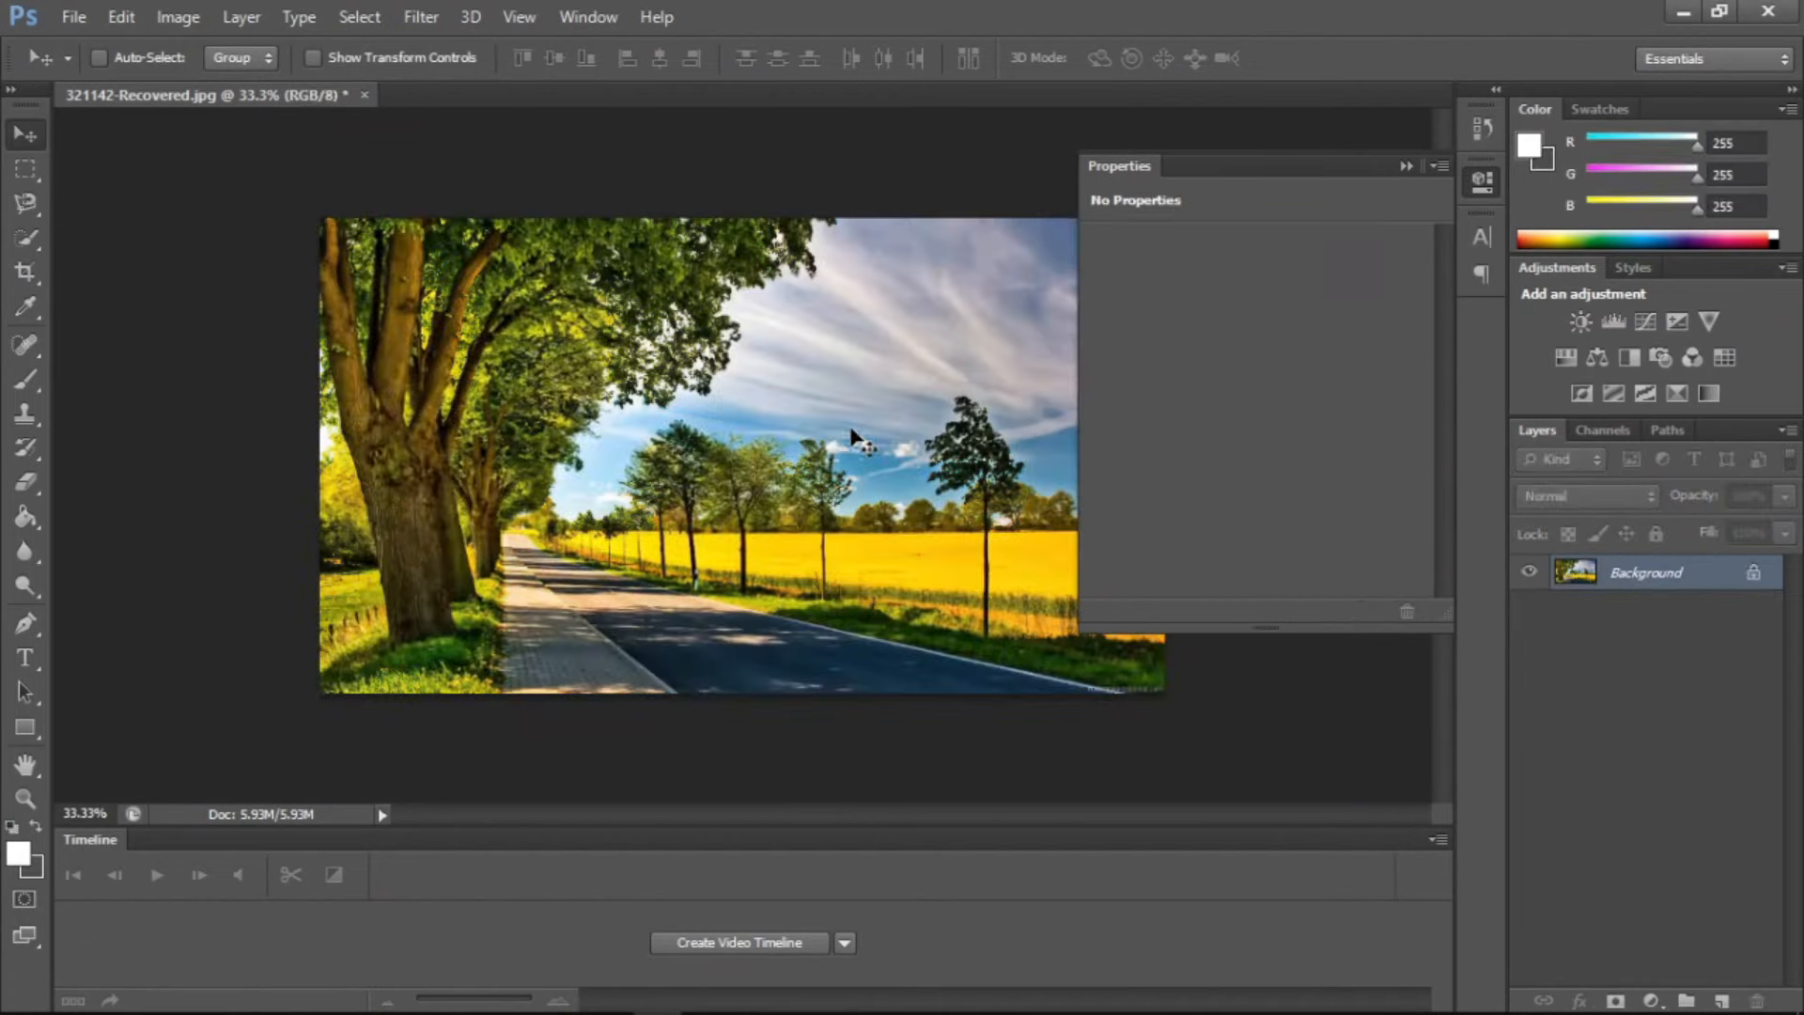
click(1407, 166)
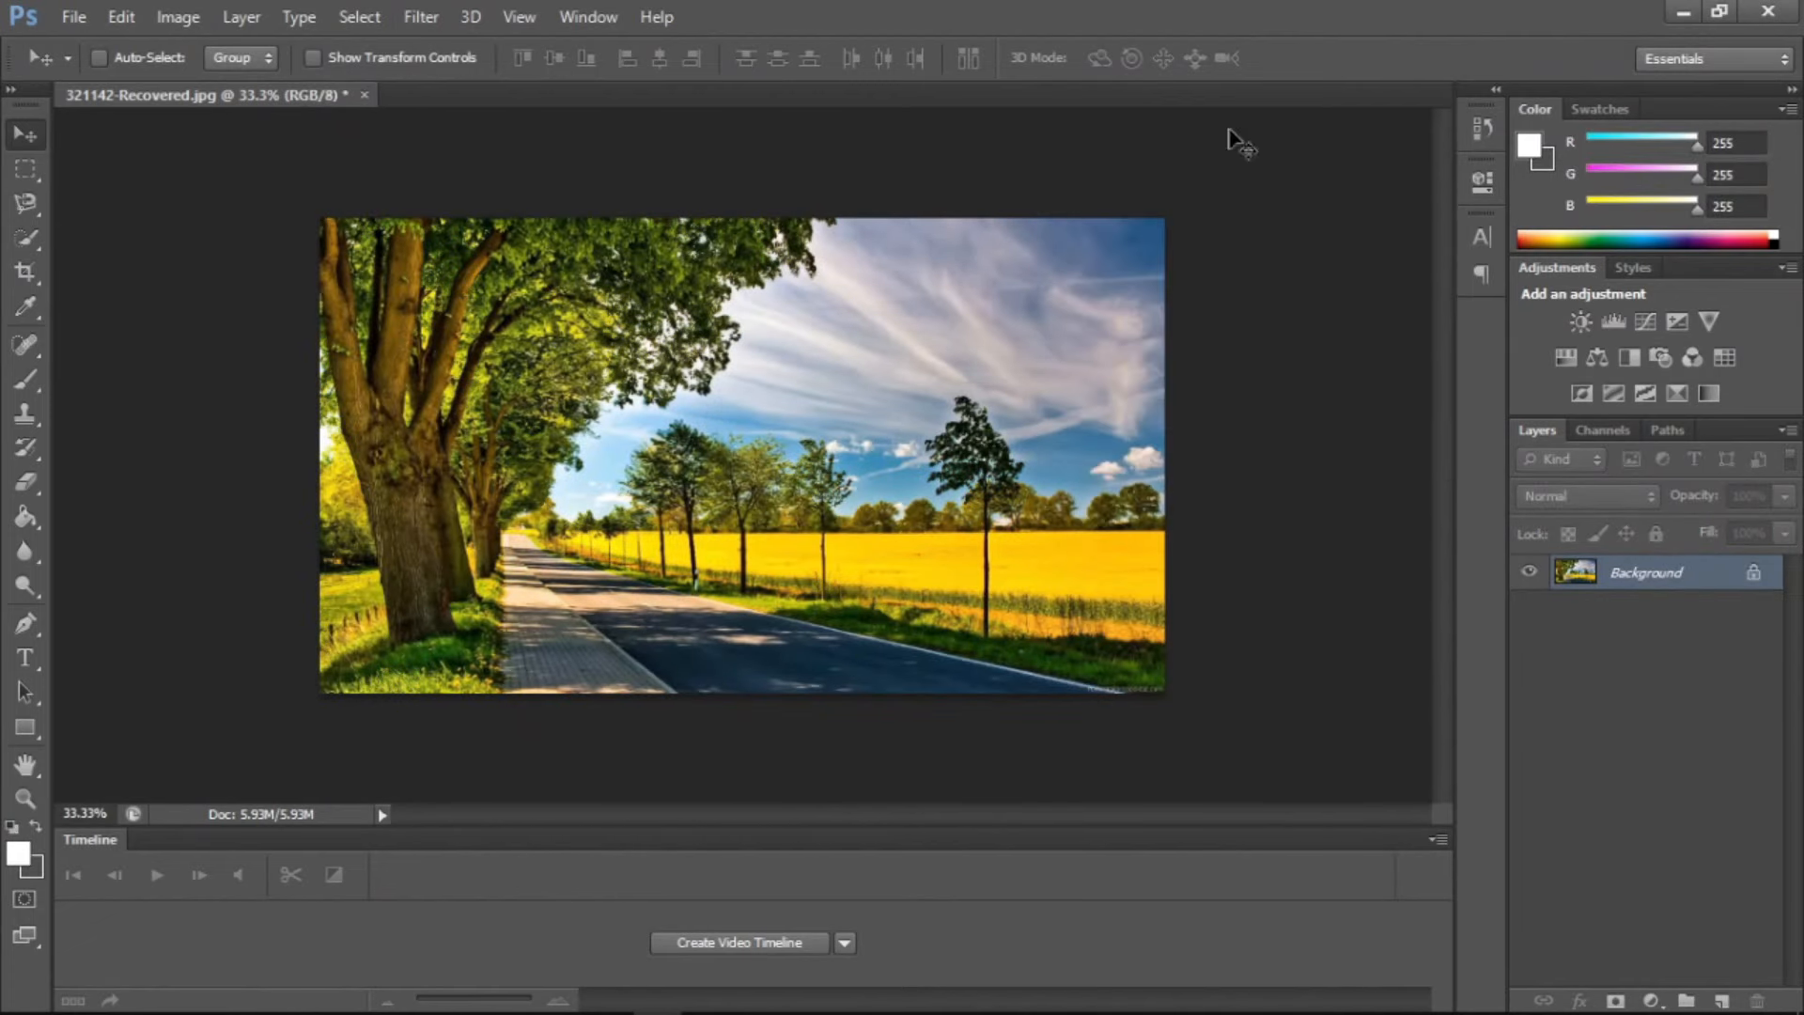
Add a Vibrance adjustment layer above the Background with the default settings
click(241, 16)
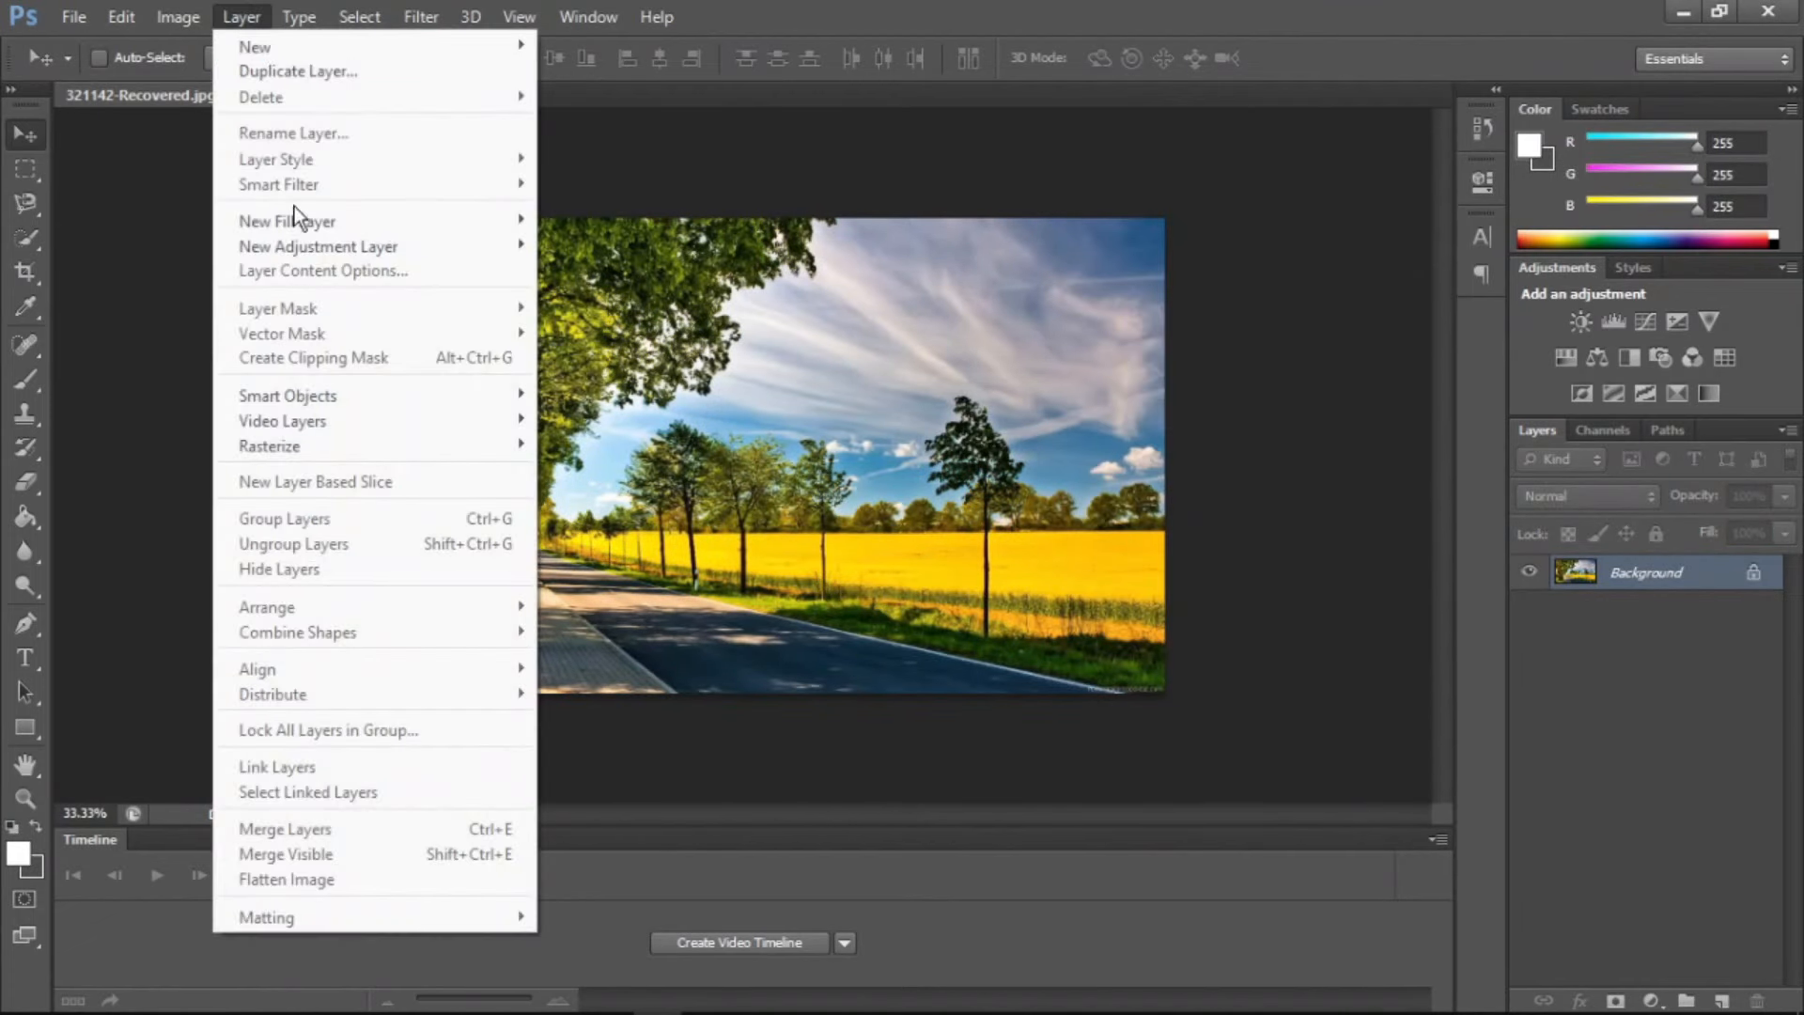
mouse_move(297, 244)
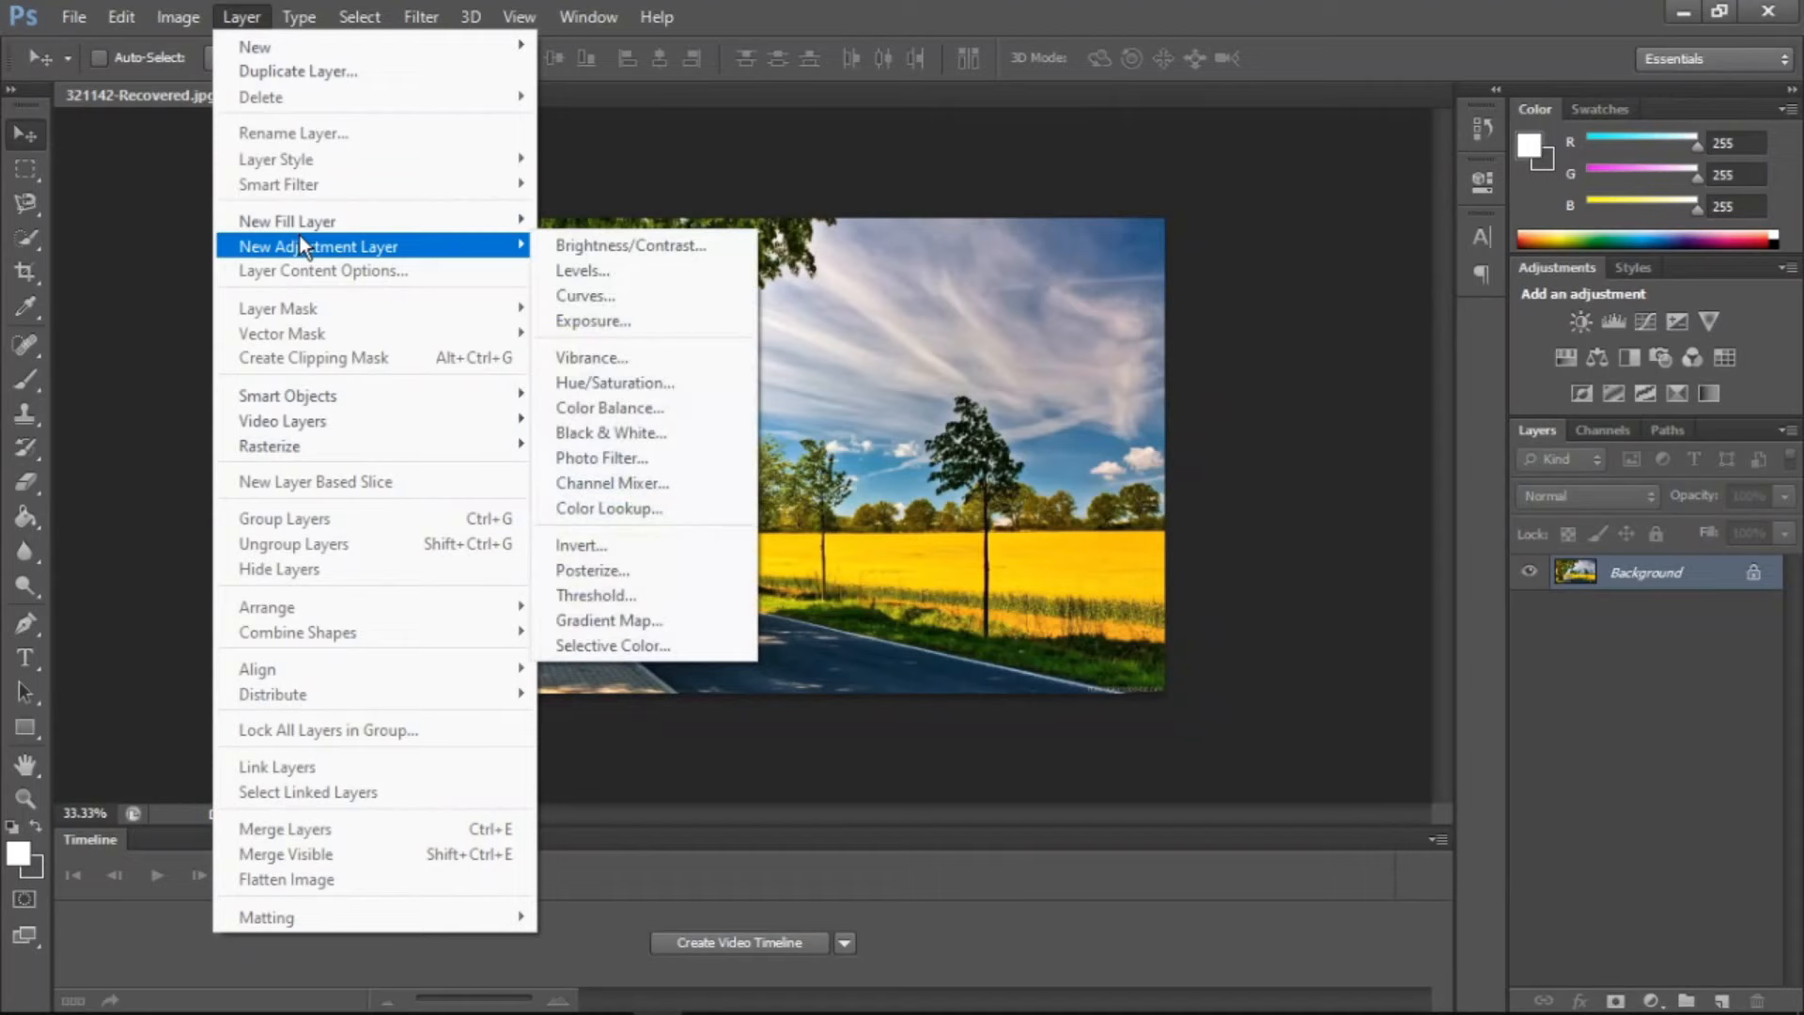
click(621, 361)
click(1121, 301)
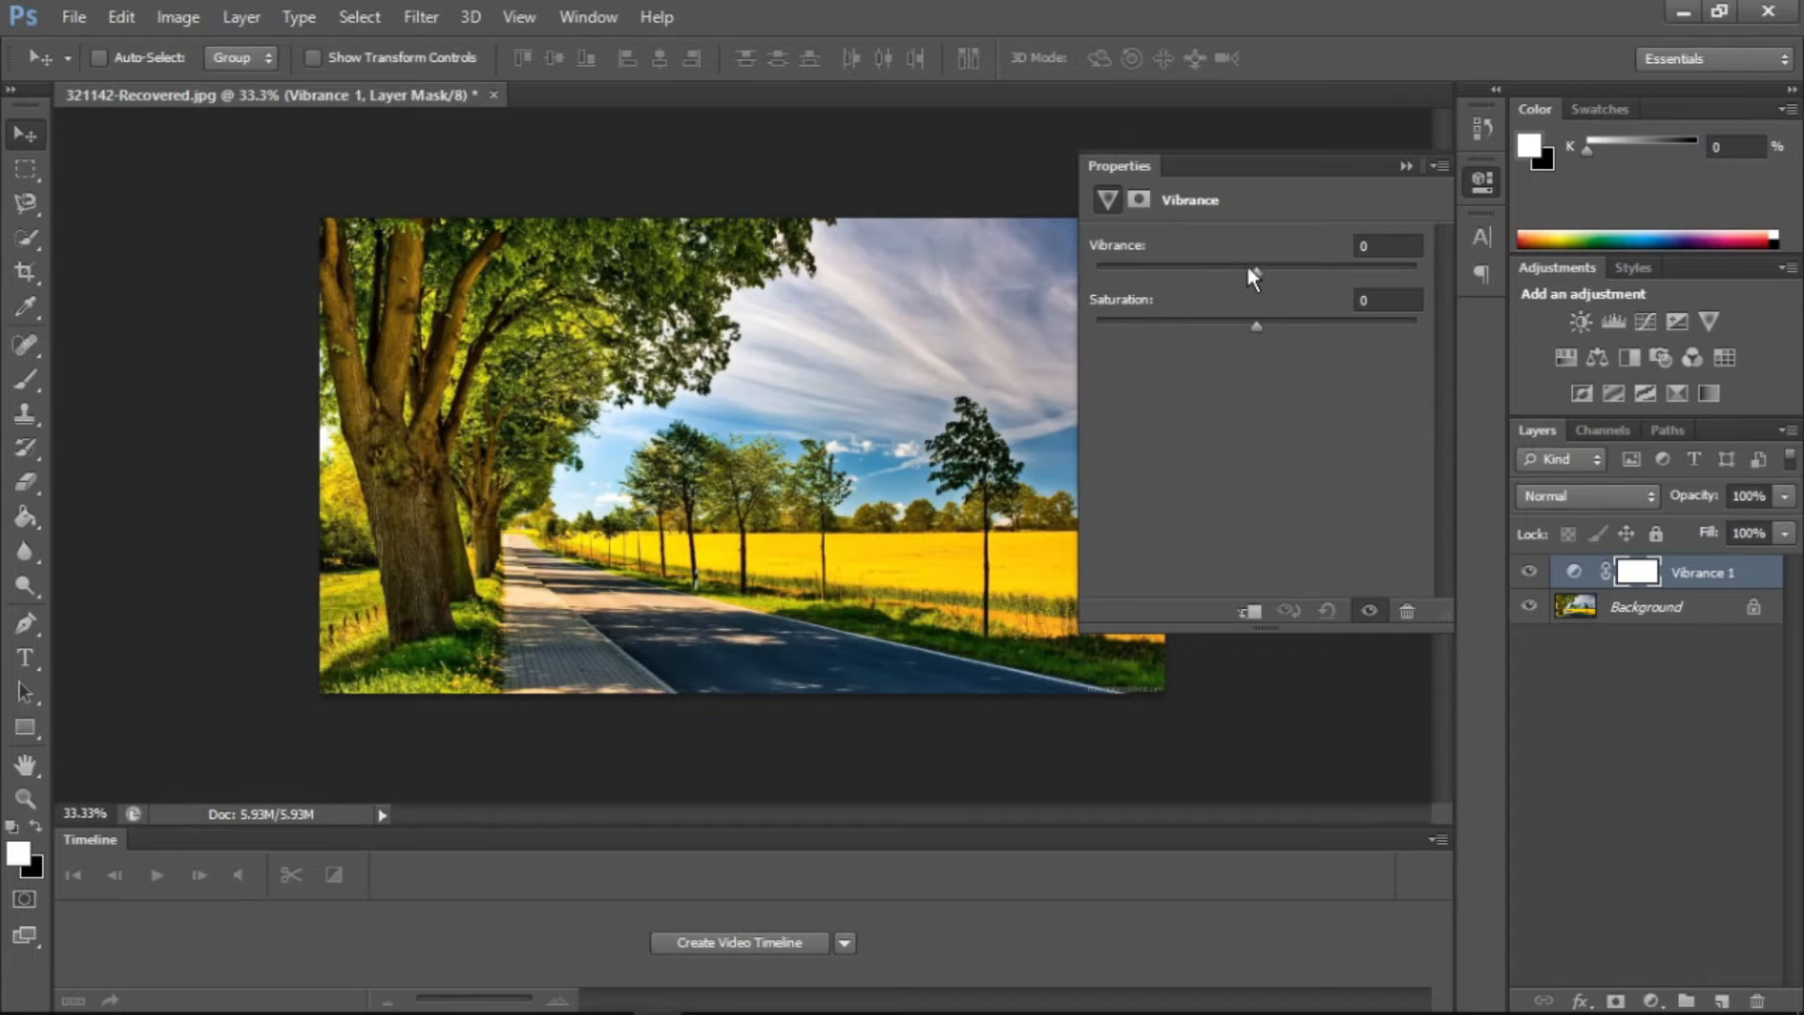
Set the layer's vibrance to +65 and its saturation to about +84
drag(1250, 268, 1292, 272)
drag(1248, 329, 1373, 324)
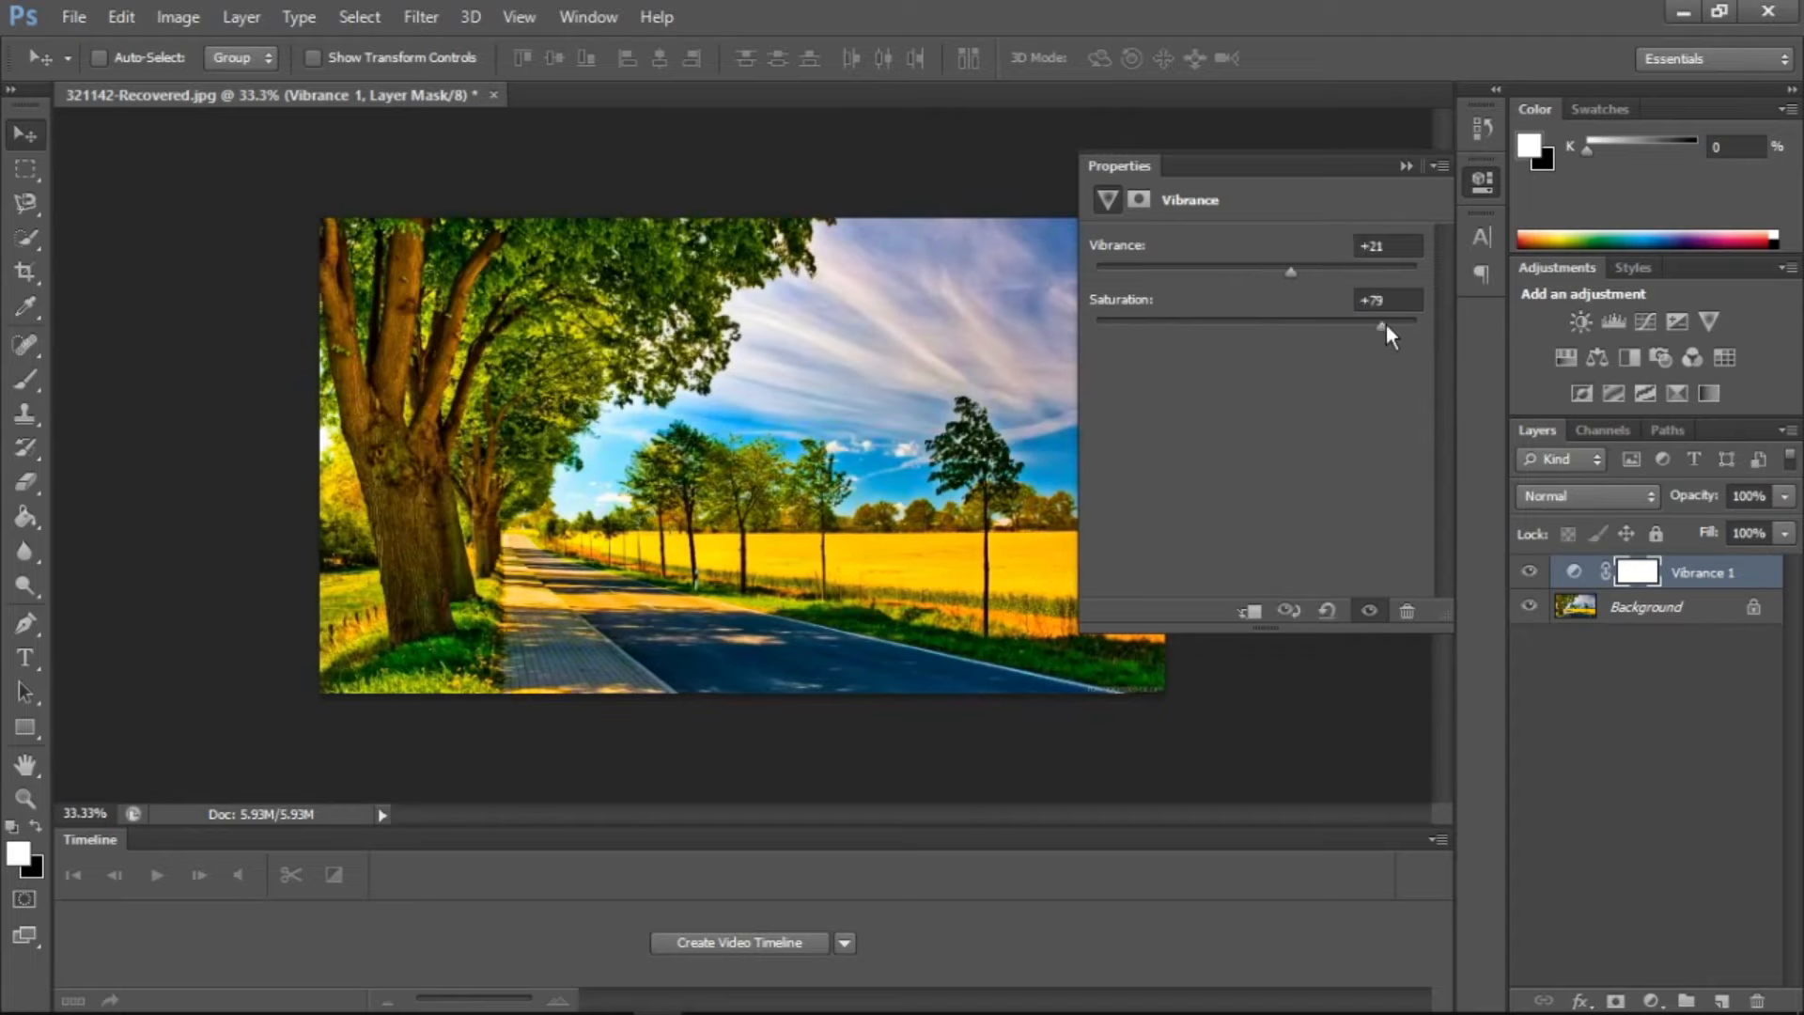
drag(1286, 273, 1362, 273)
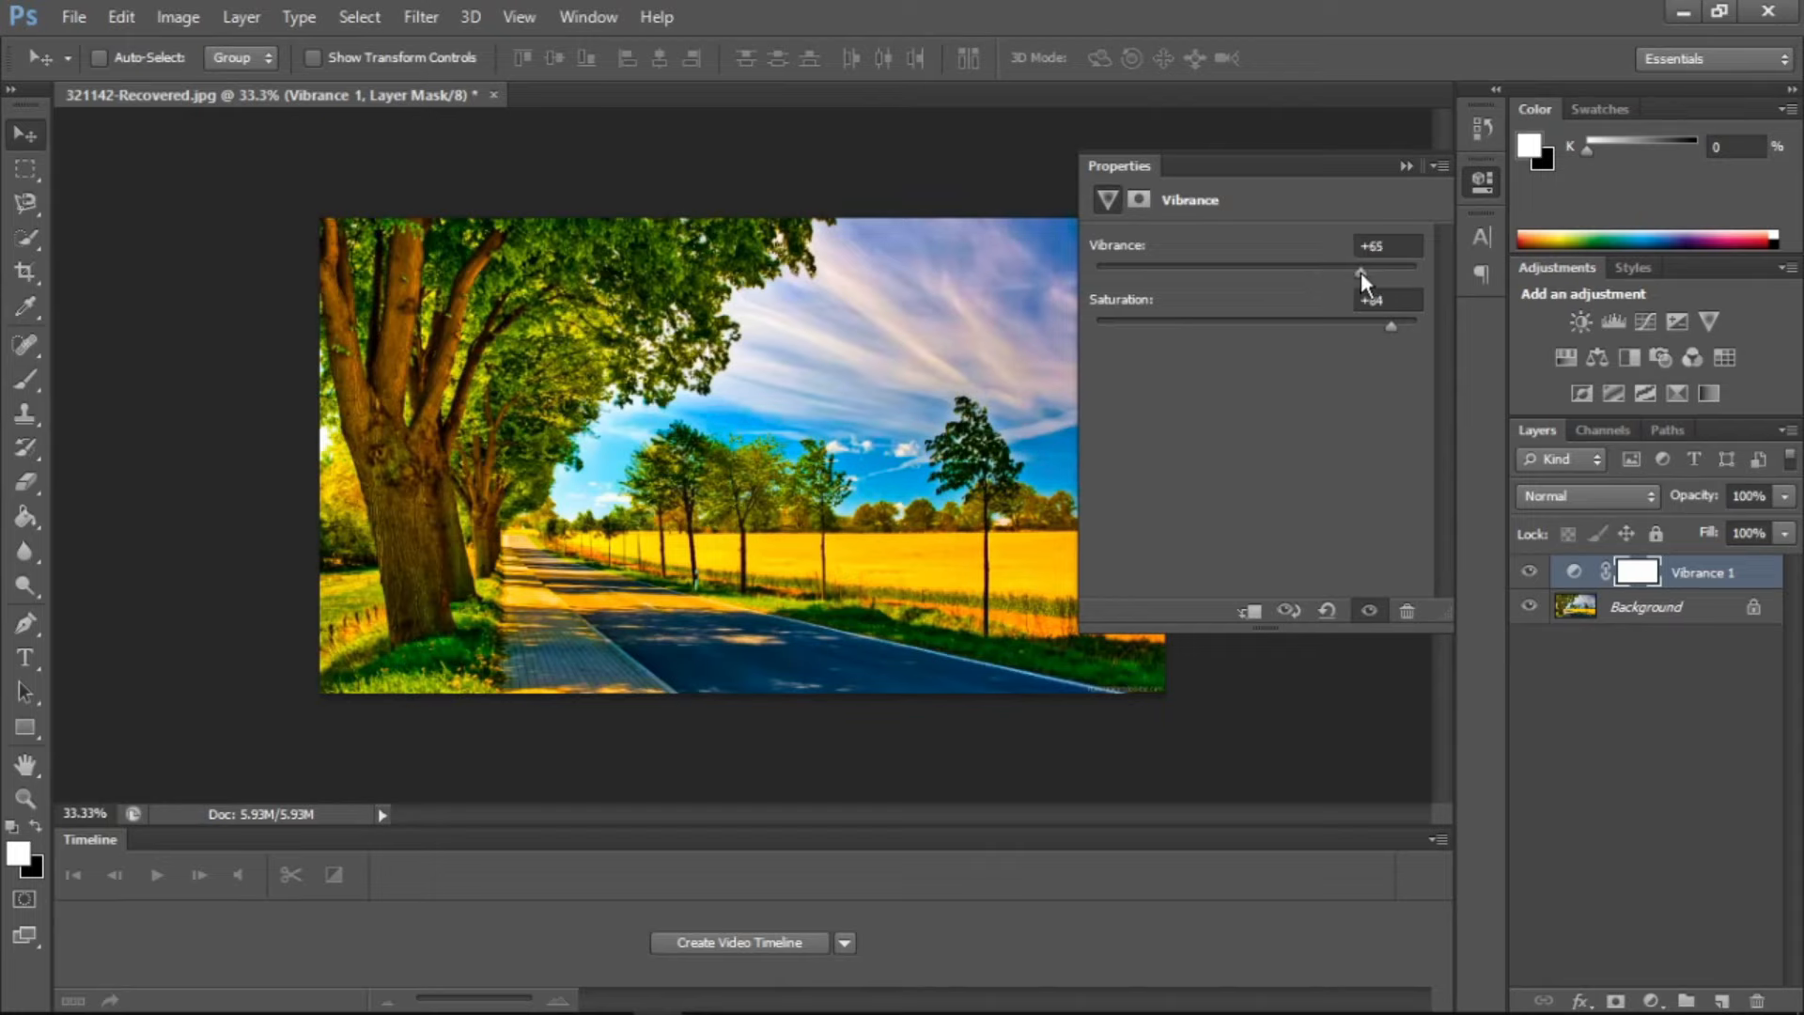
Delete the Vibrance adjustment layer and collapse the properties
click(1402, 611)
key(Return)
drag(564, 214, 1389, 145)
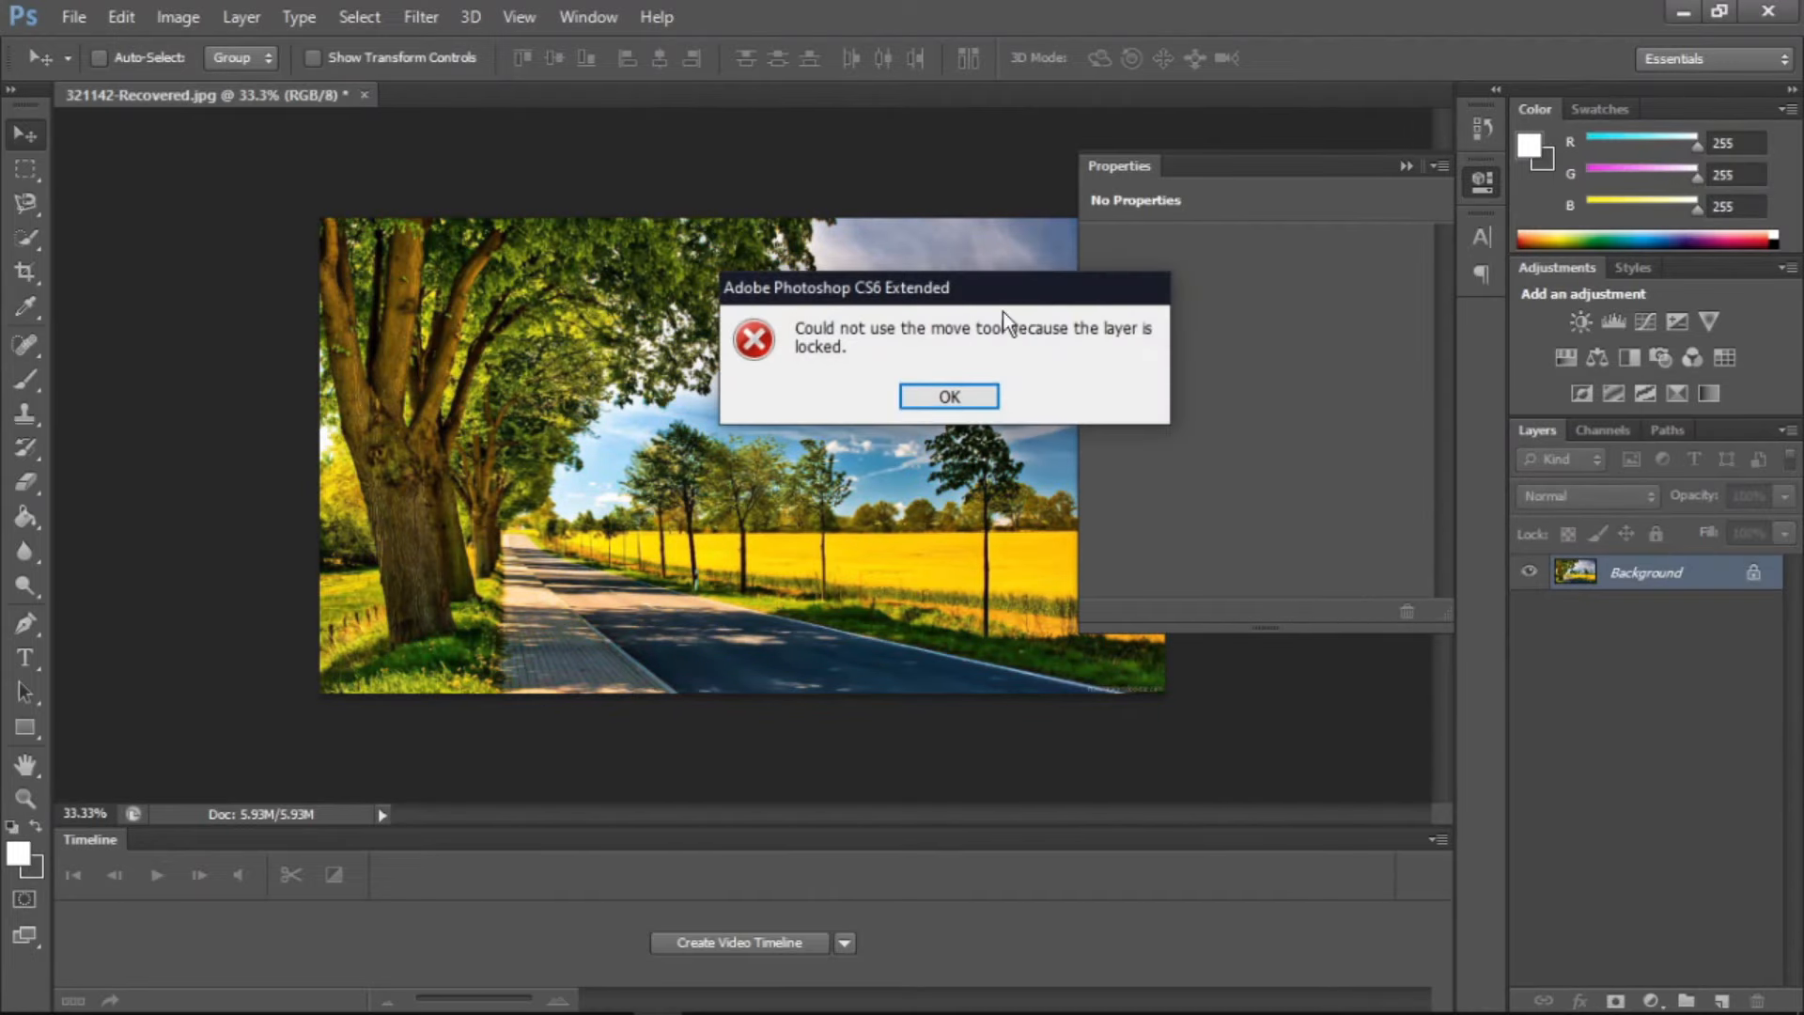
click(977, 393)
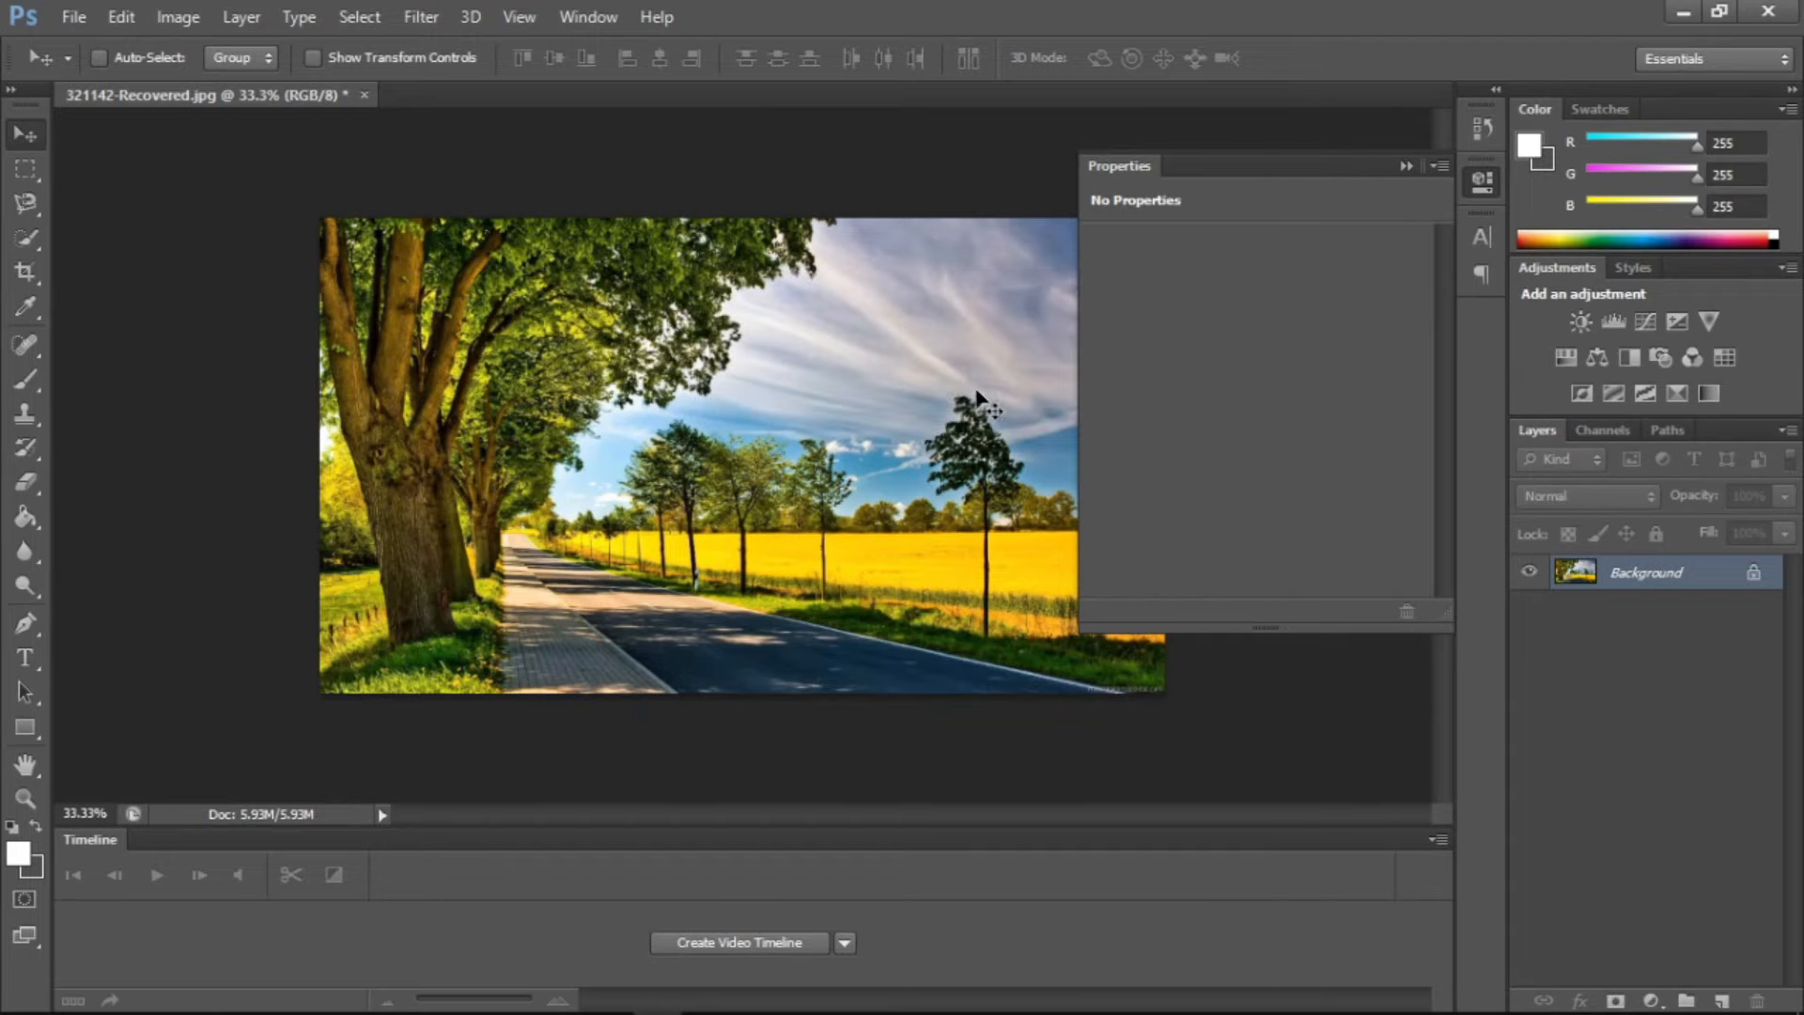
click(1393, 166)
click(241, 17)
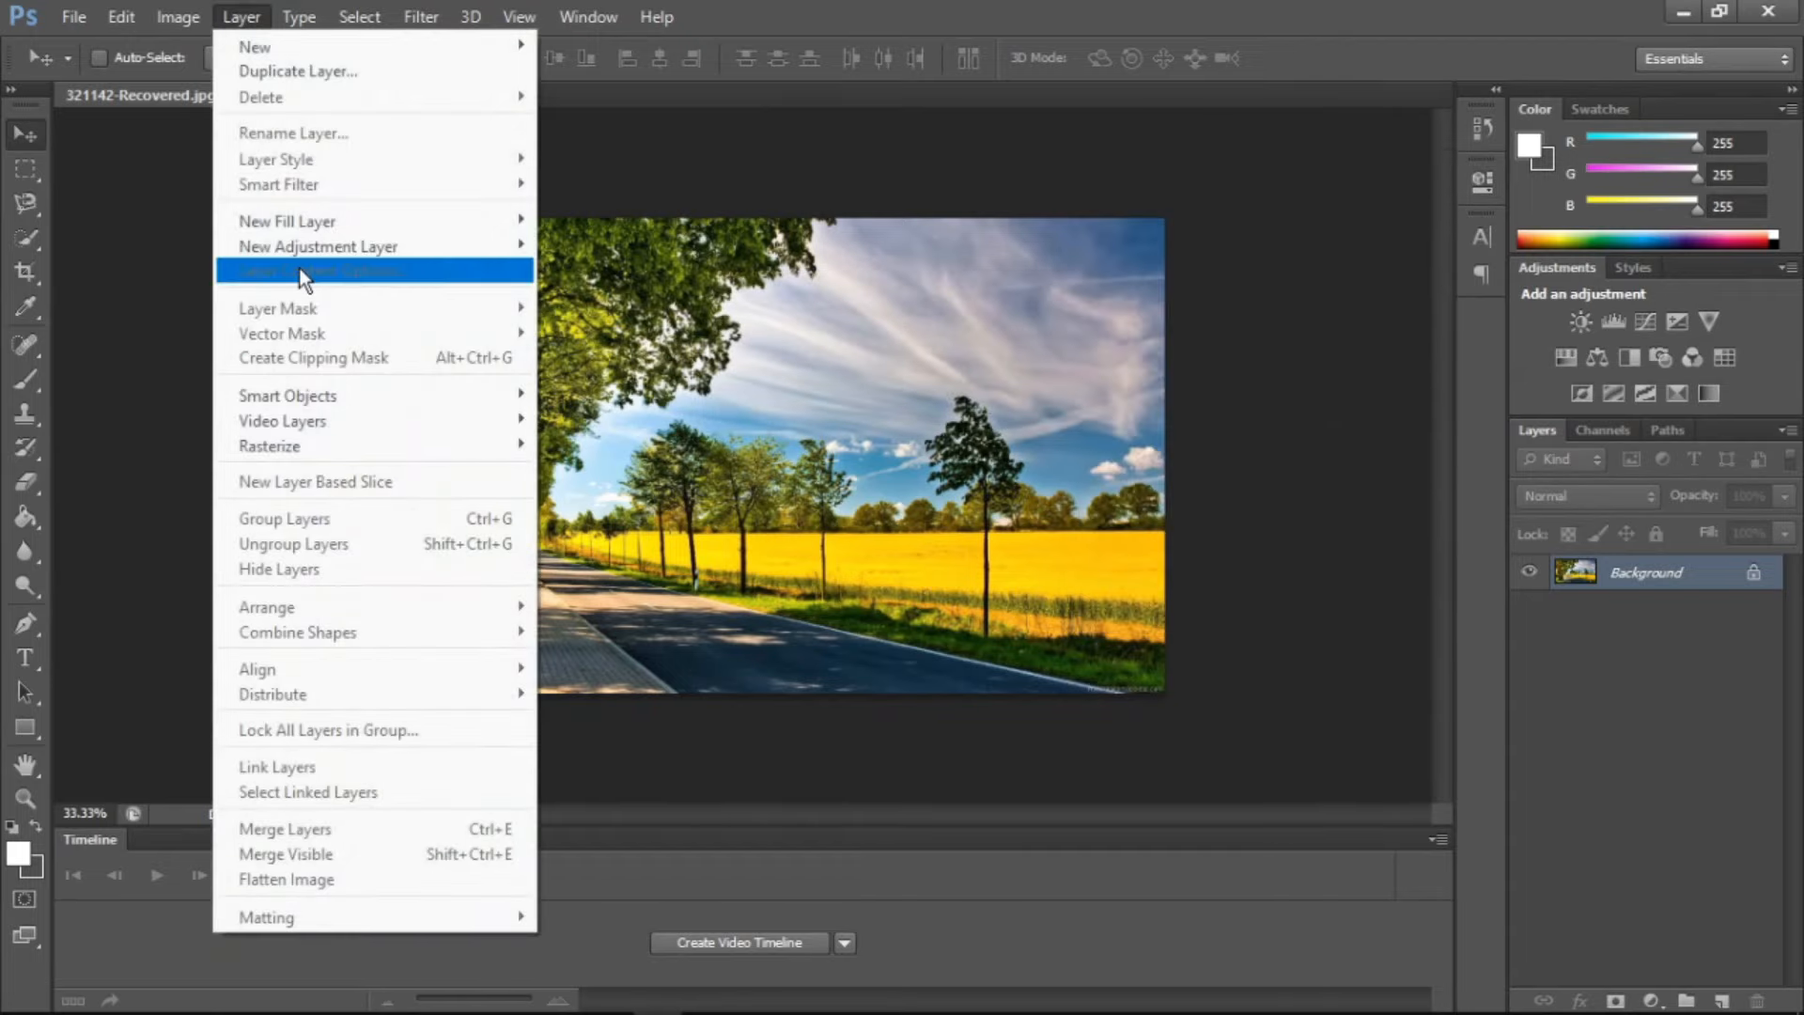
mouse_move(345, 248)
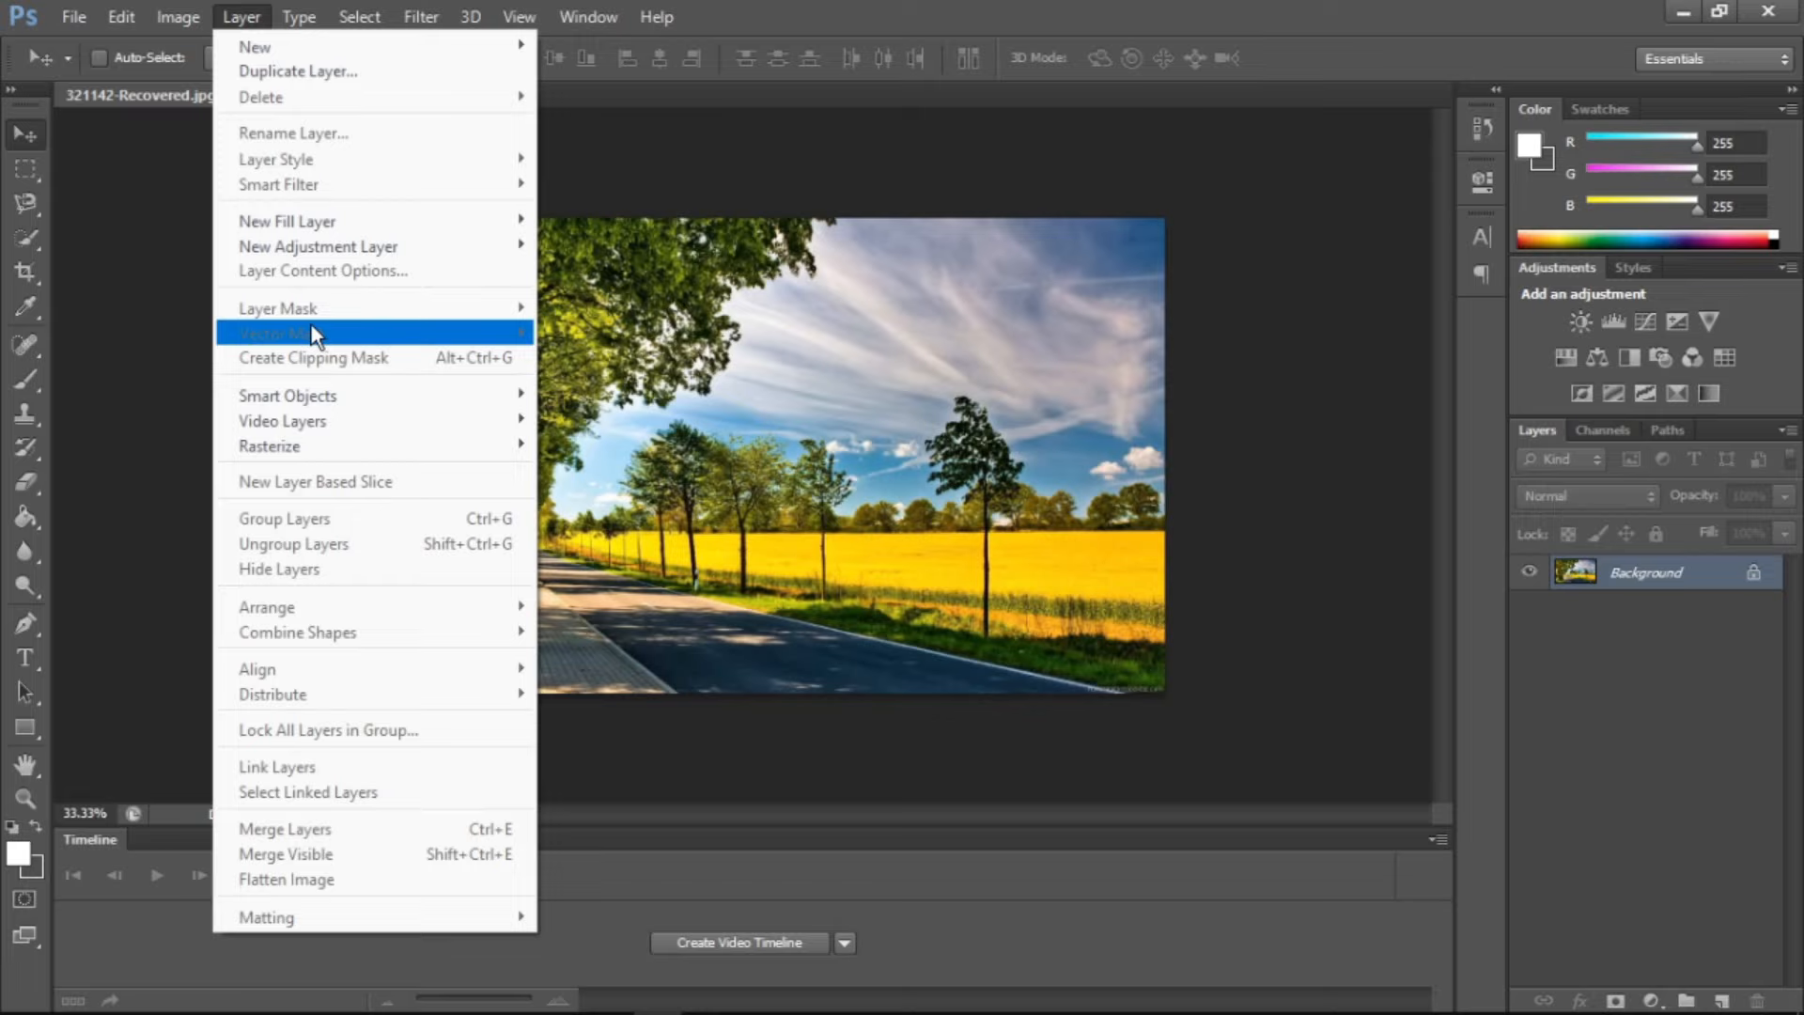
click(1497, 528)
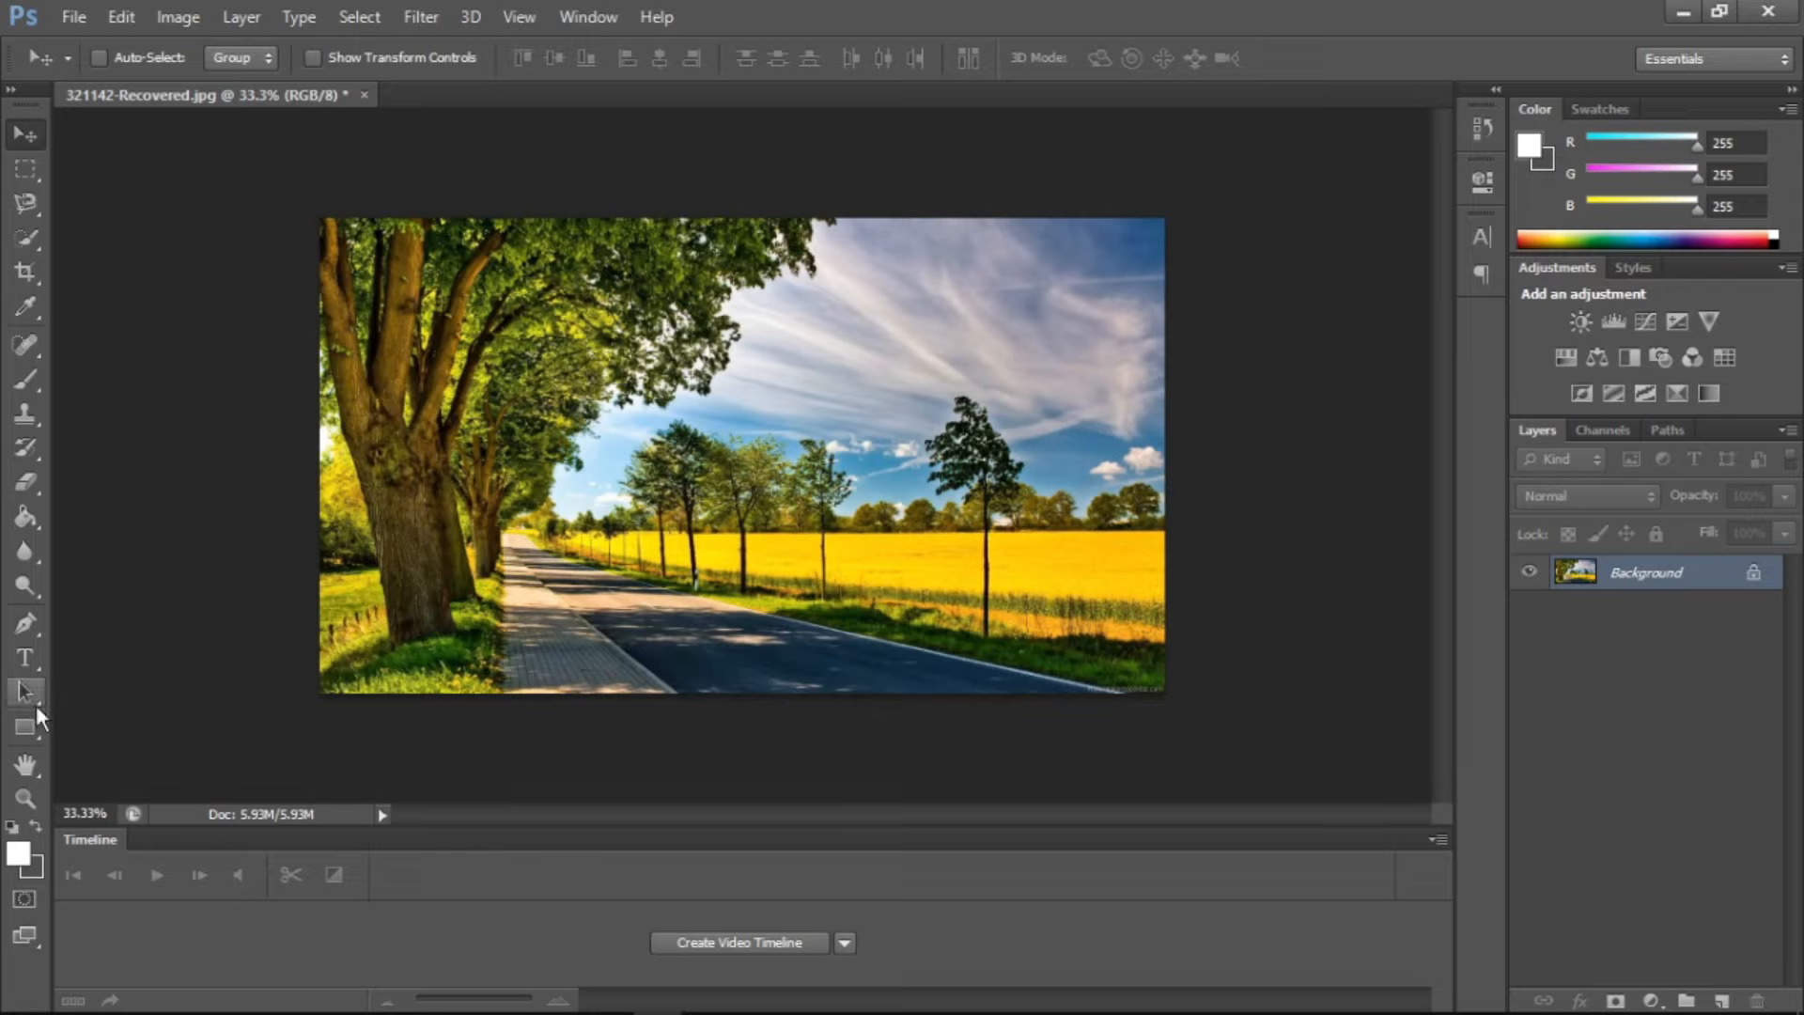
Draw a rectangle shape about 1380 by 636 px across the middle of the photo and set its fill to none
key(u)
drag(409, 333, 1016, 605)
click(235, 60)
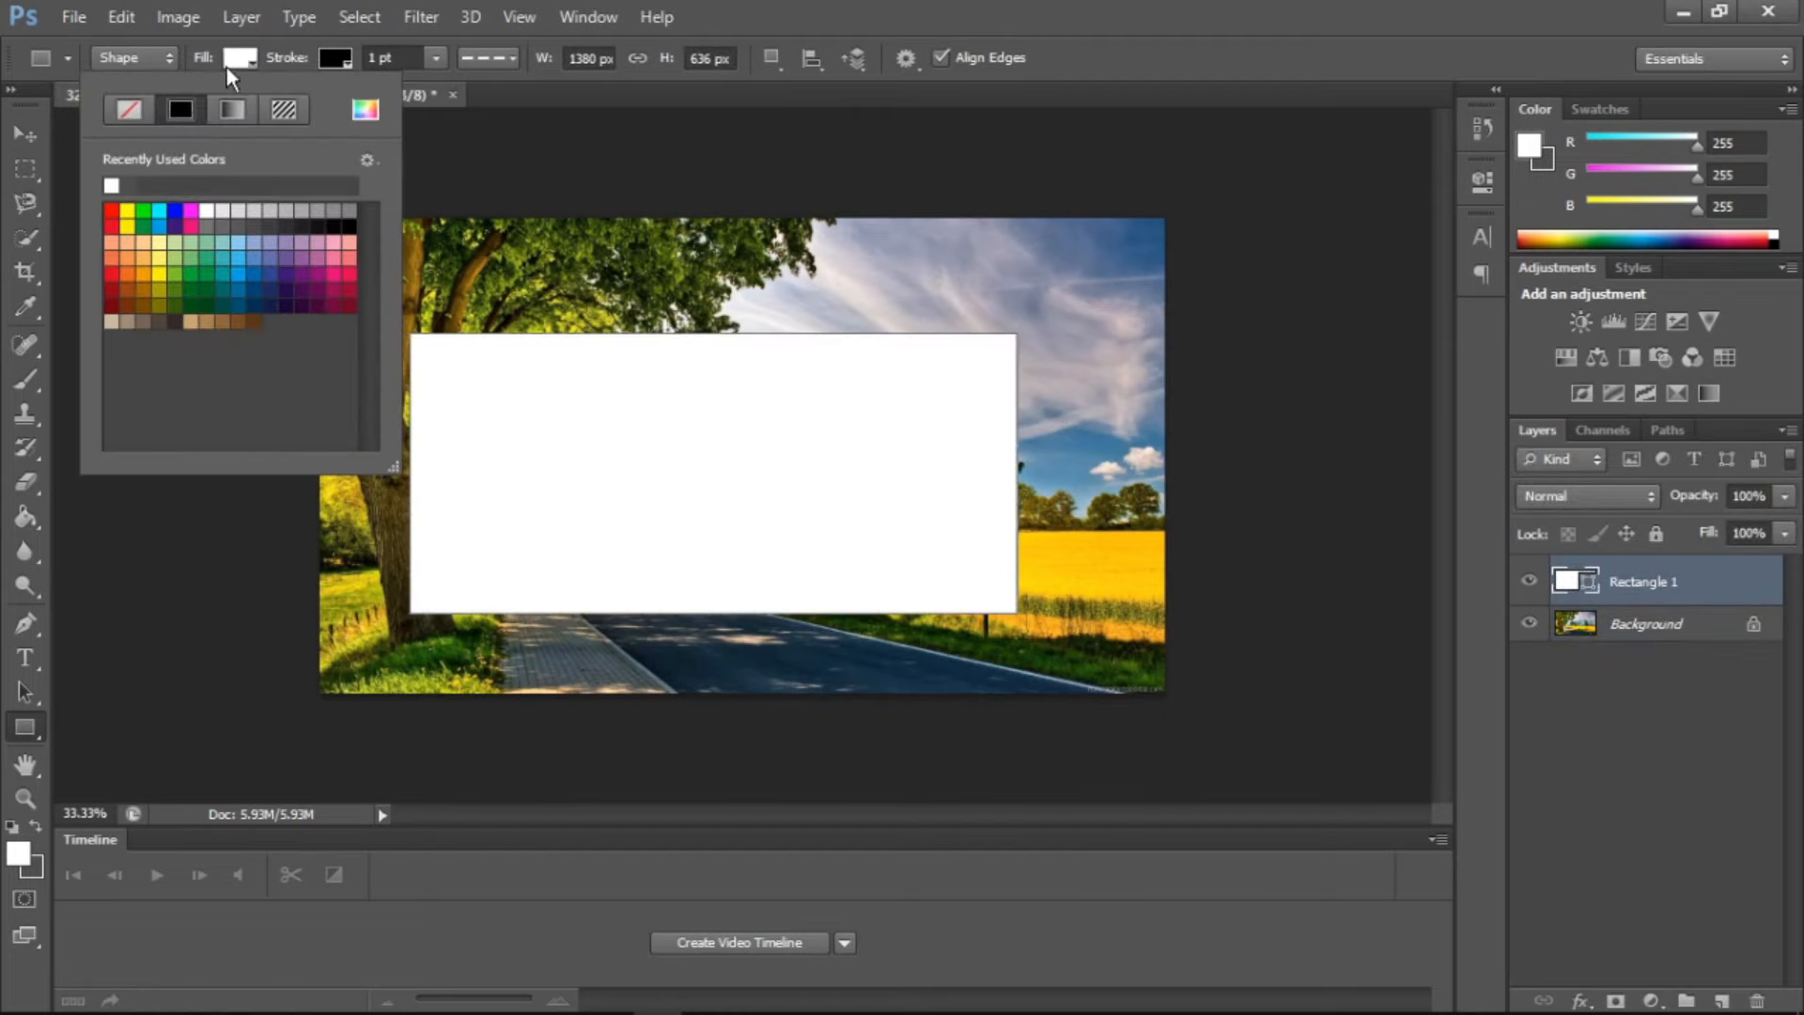
click(132, 110)
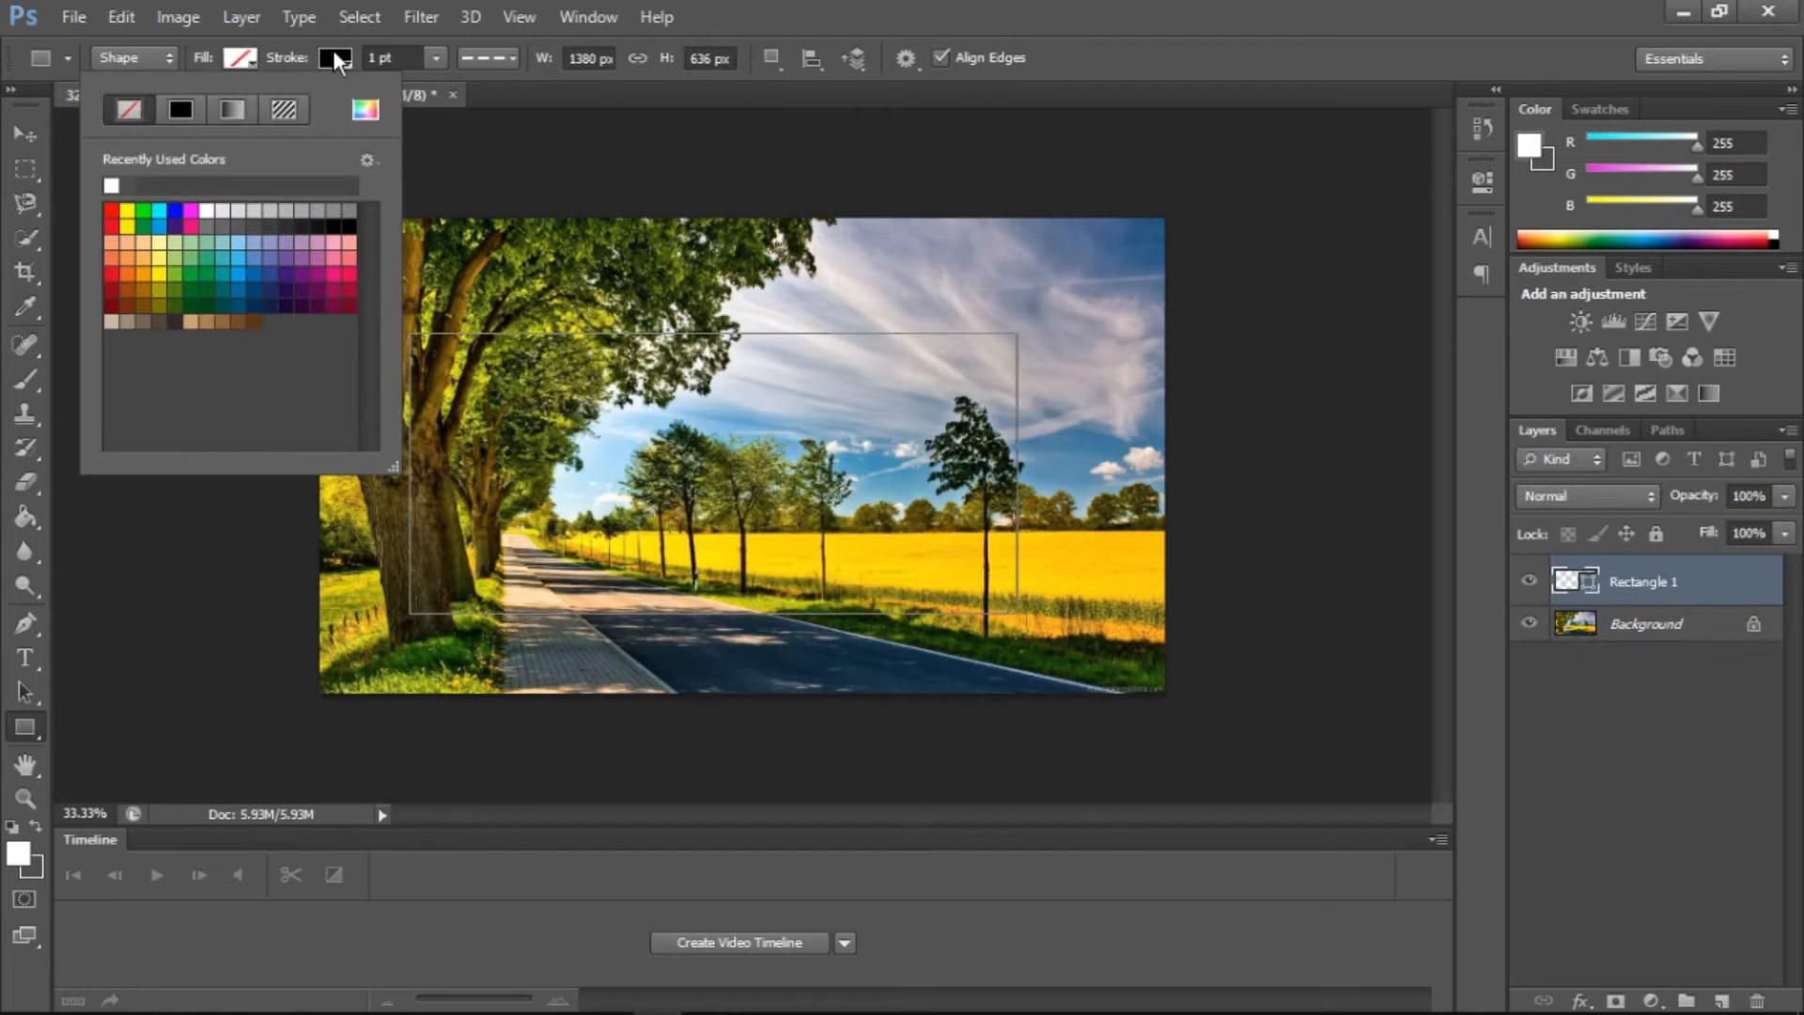
Set the rectangle's dashed black stroke width to 14.77 pt
click(334, 58)
click(334, 58)
click(419, 59)
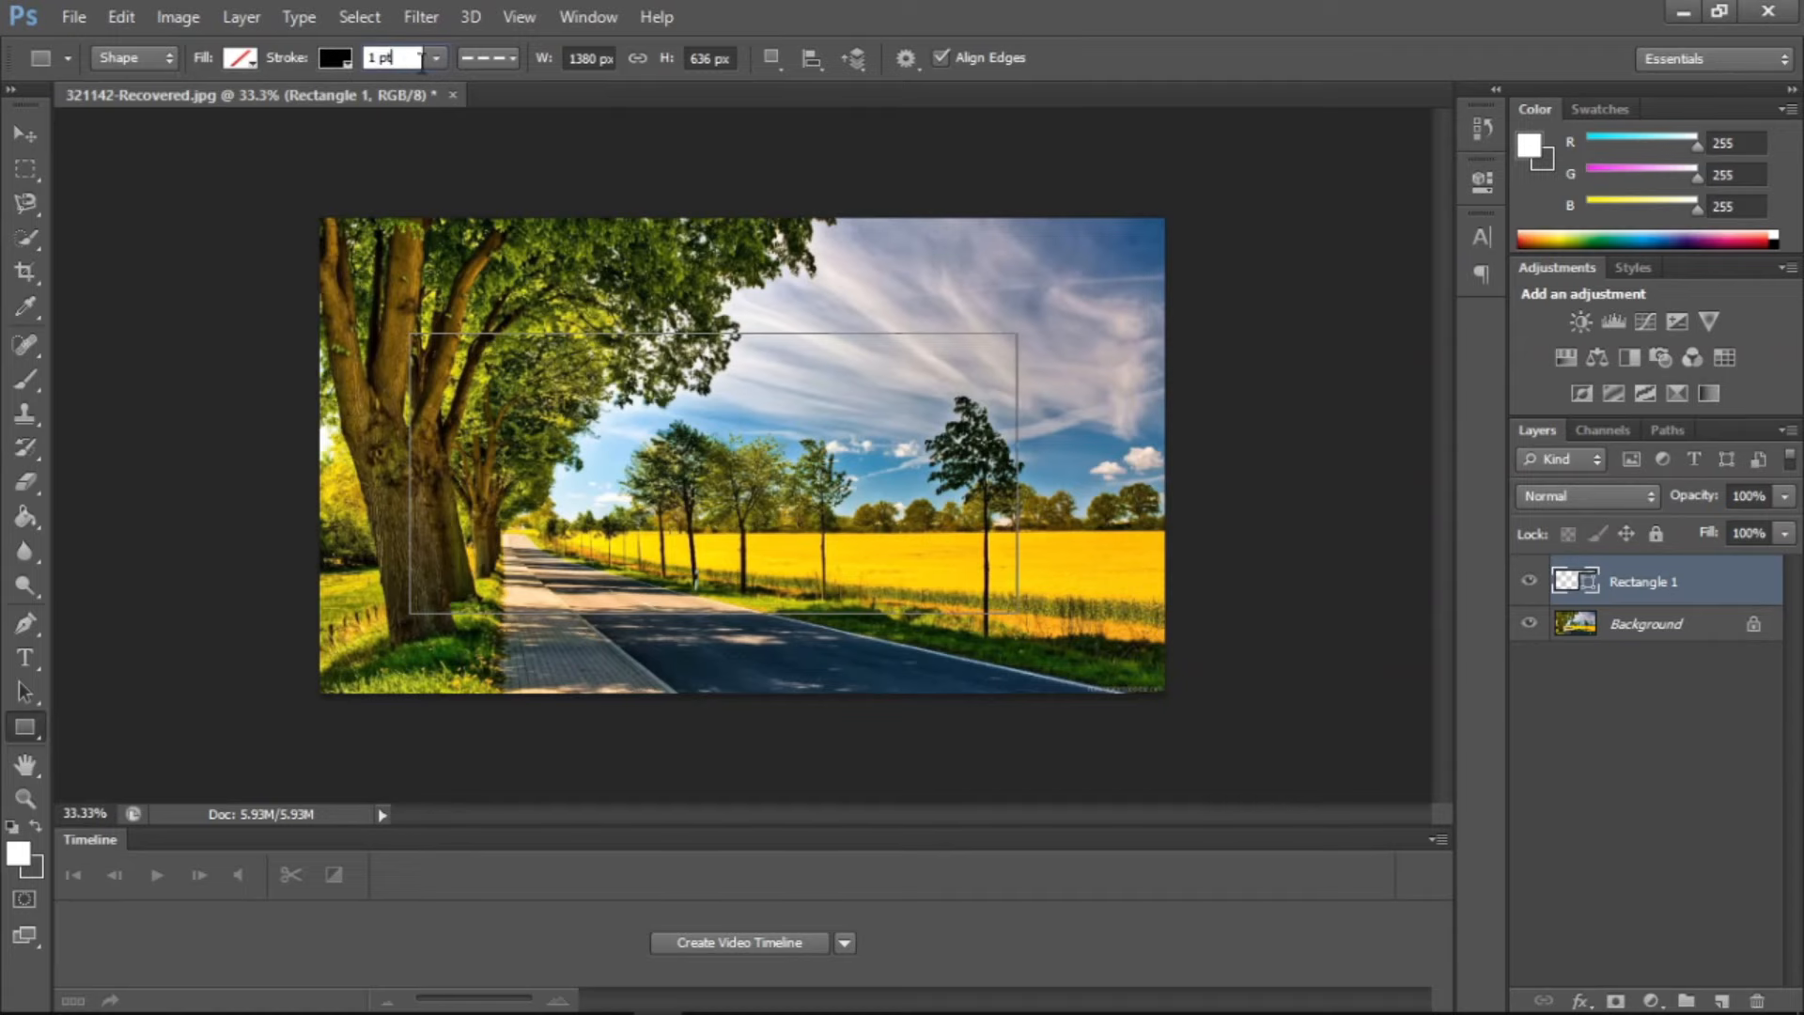
click(435, 60)
drag(455, 91, 468, 90)
Create a clipping mask from the rectangle layer onto the Background
click(1638, 587)
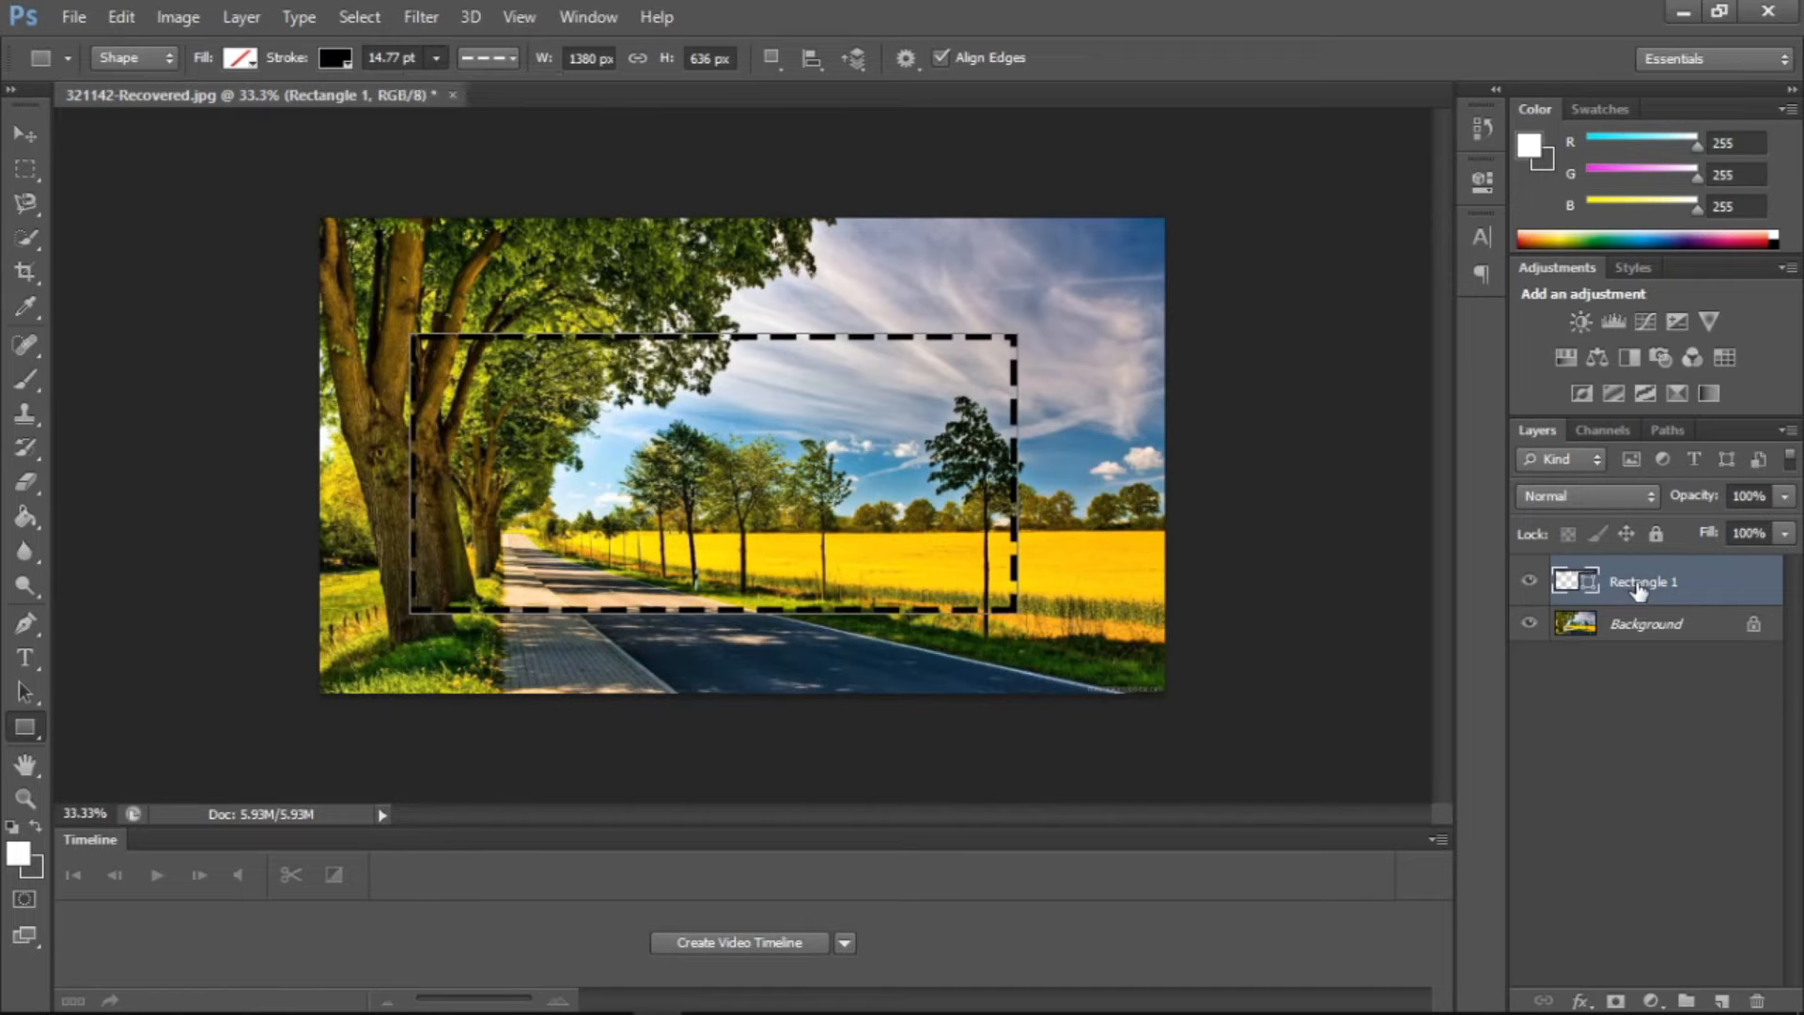
click(242, 16)
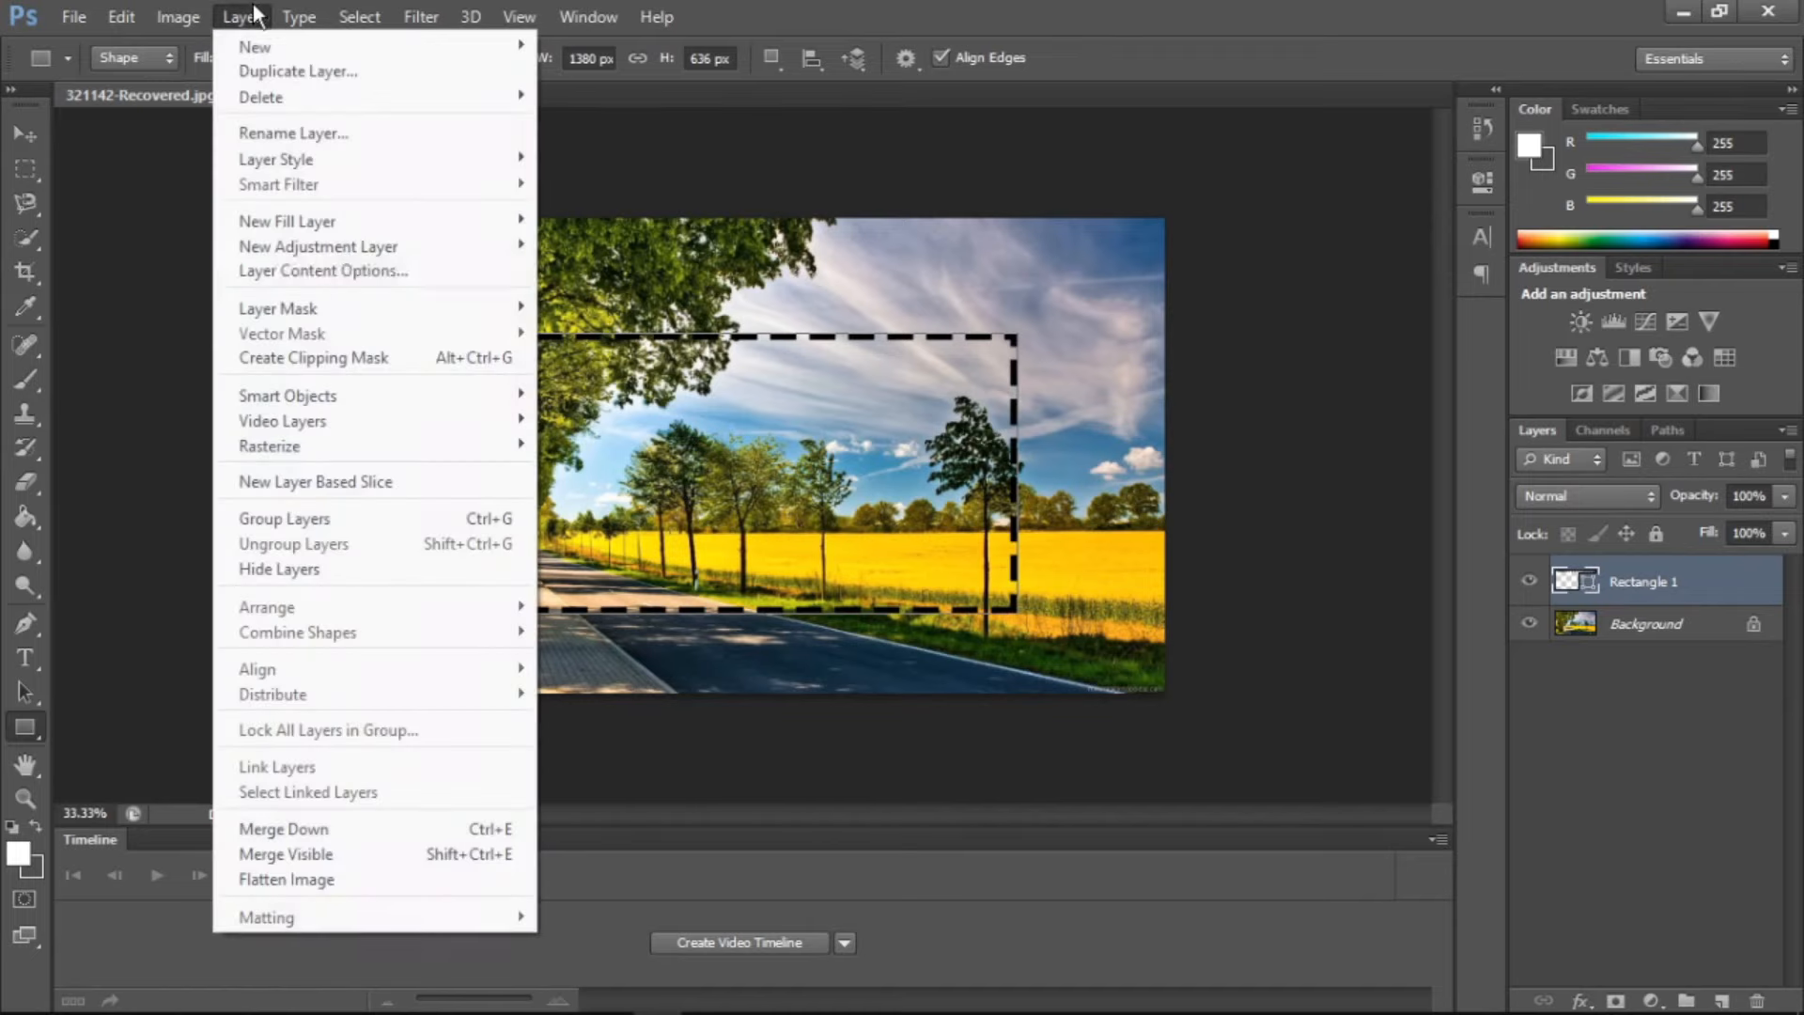
click(320, 359)
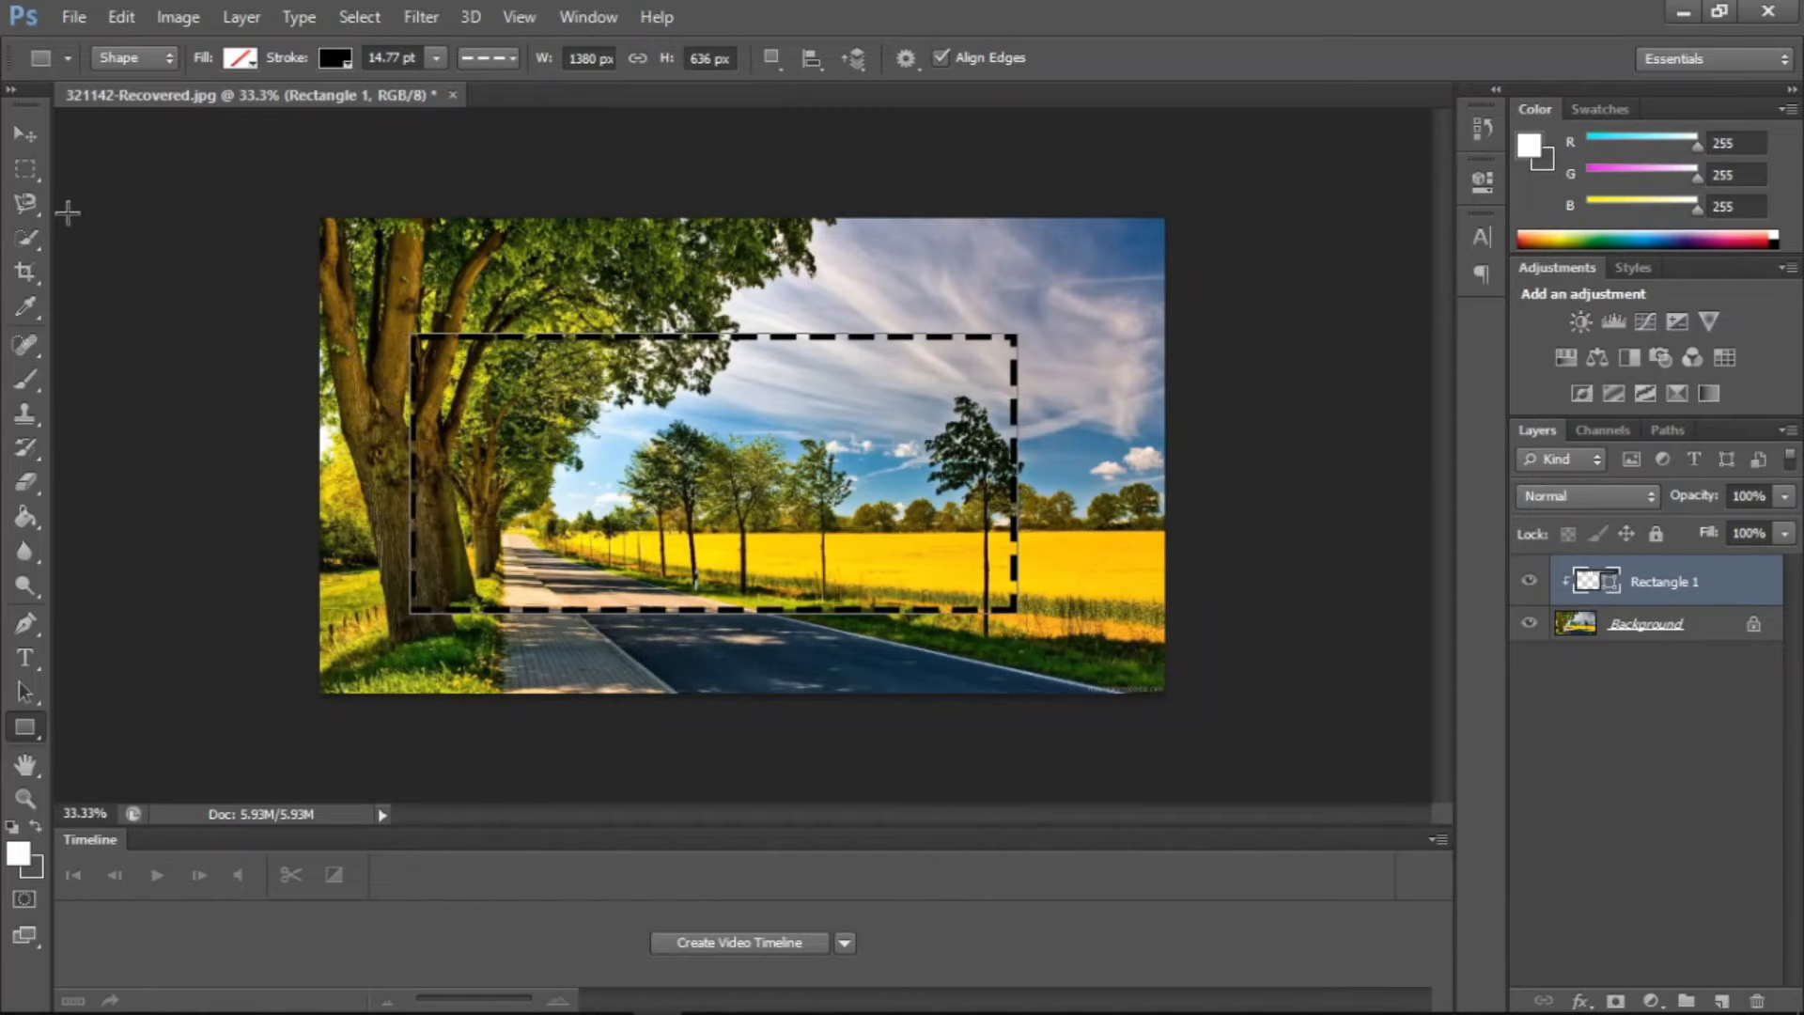
Move the clipped dashed rectangle slightly up and right over the photo, and delete the Rectangle 1 layer
click(32, 138)
drag(763, 527, 810, 504)
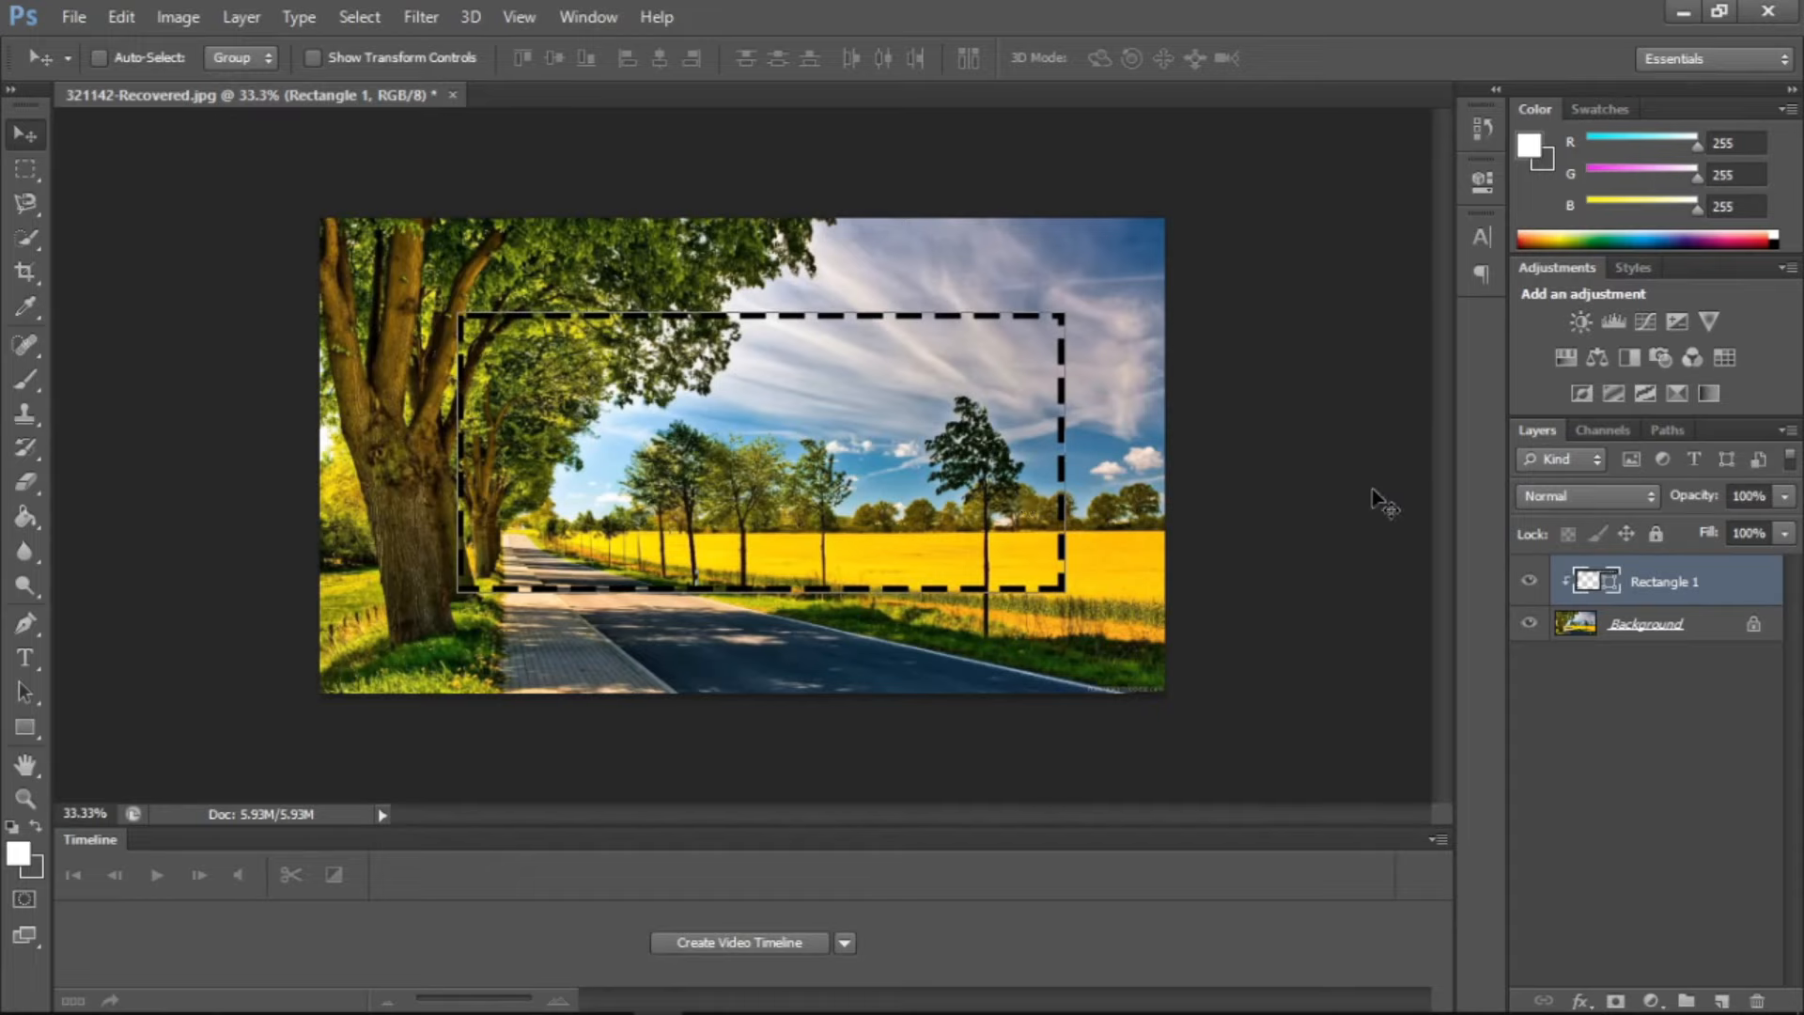
right_click(1659, 588)
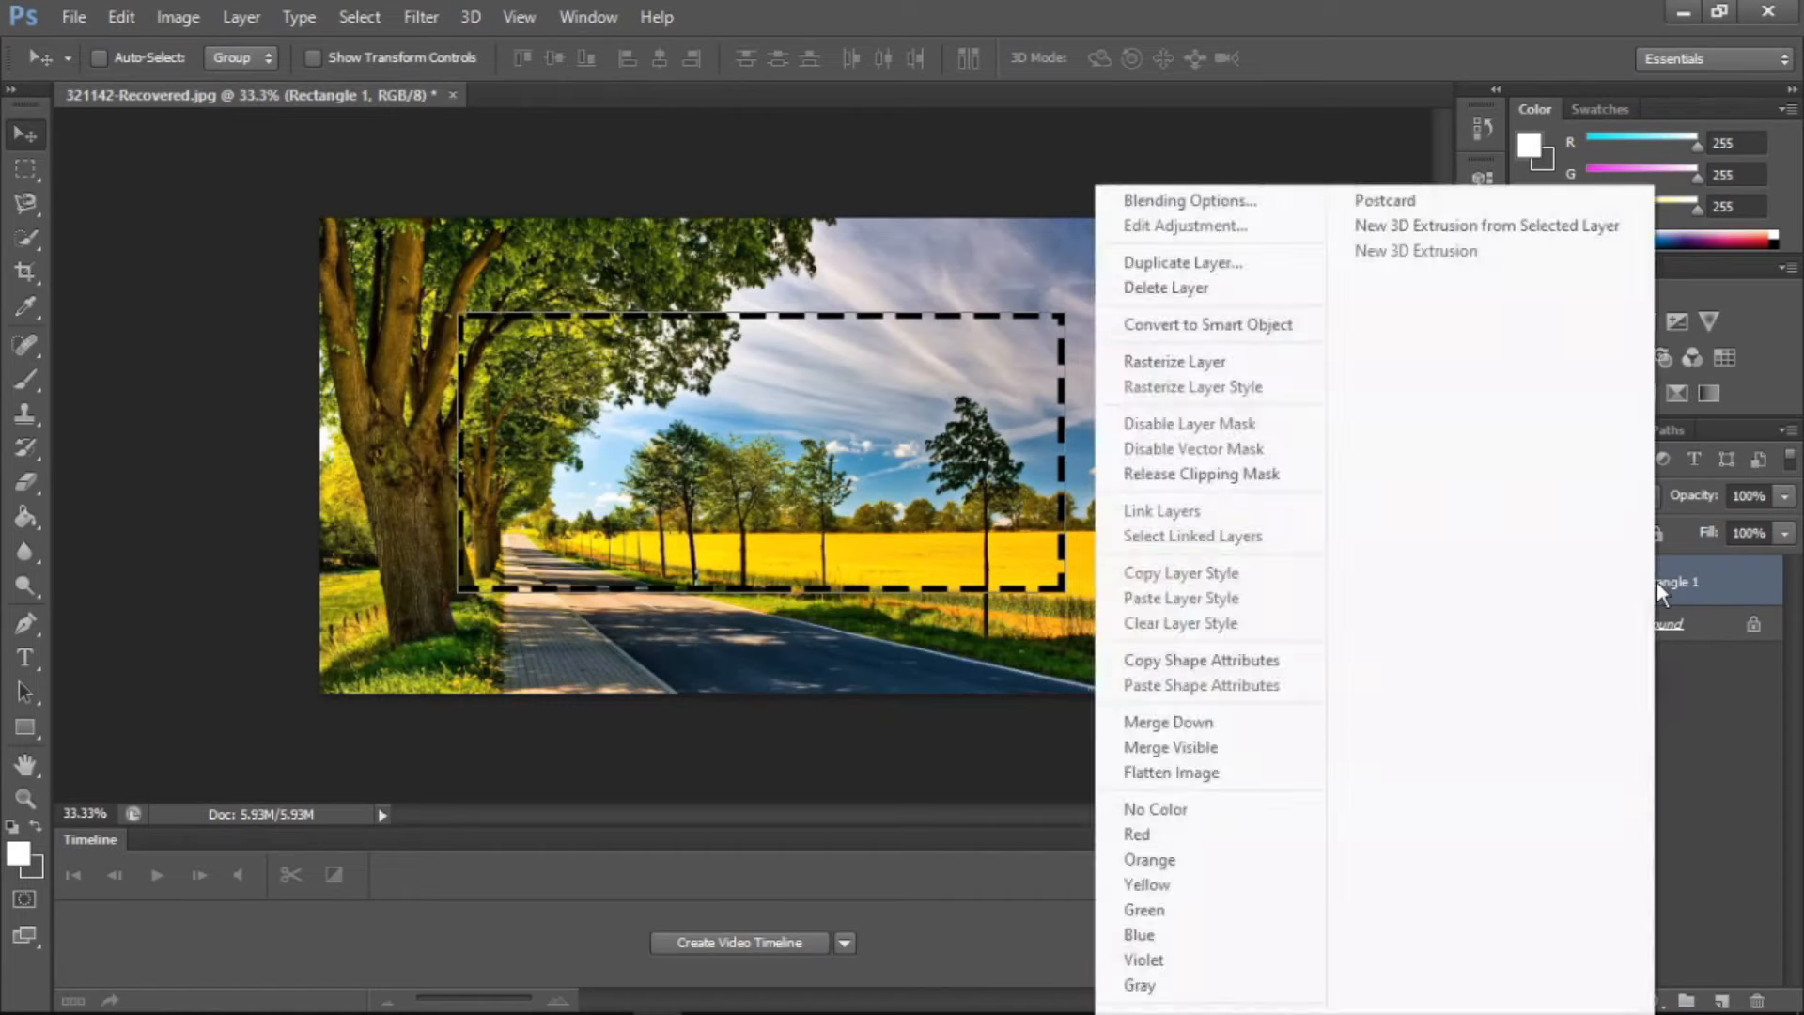
click(1220, 287)
key(Return)
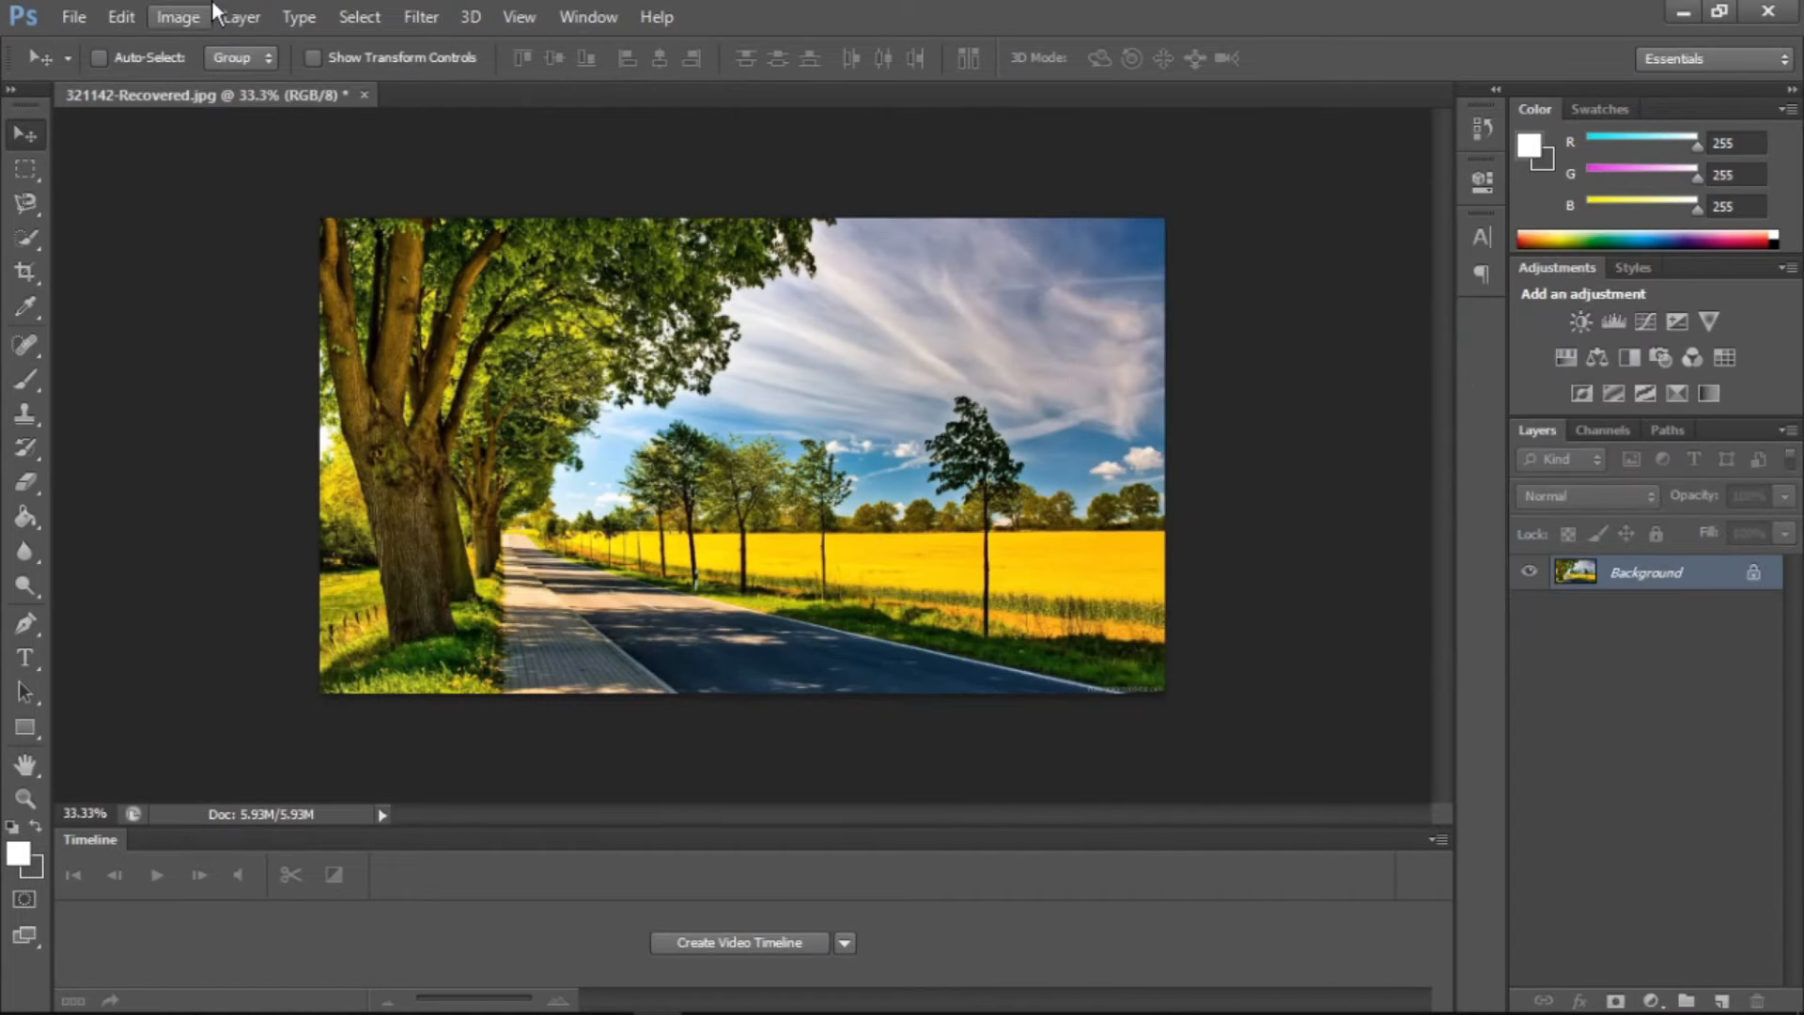
Rasterize the layer style of the Background layer
click(242, 16)
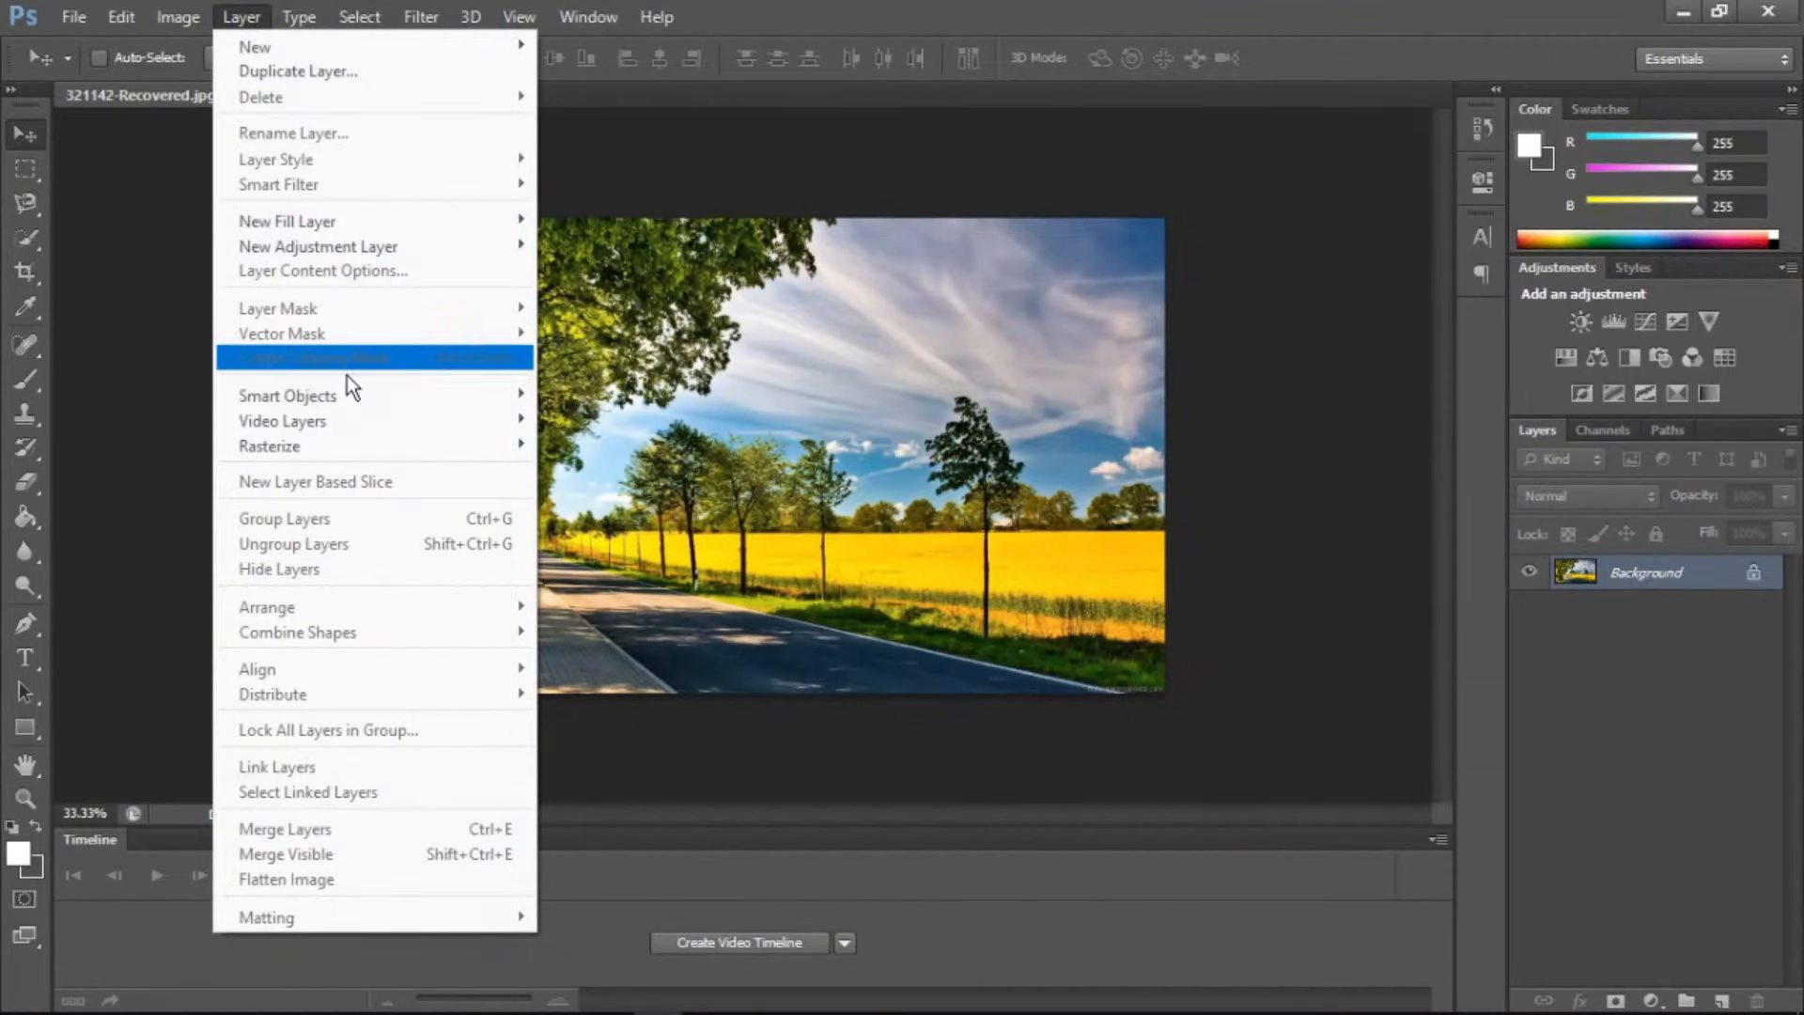
mouse_move(344, 403)
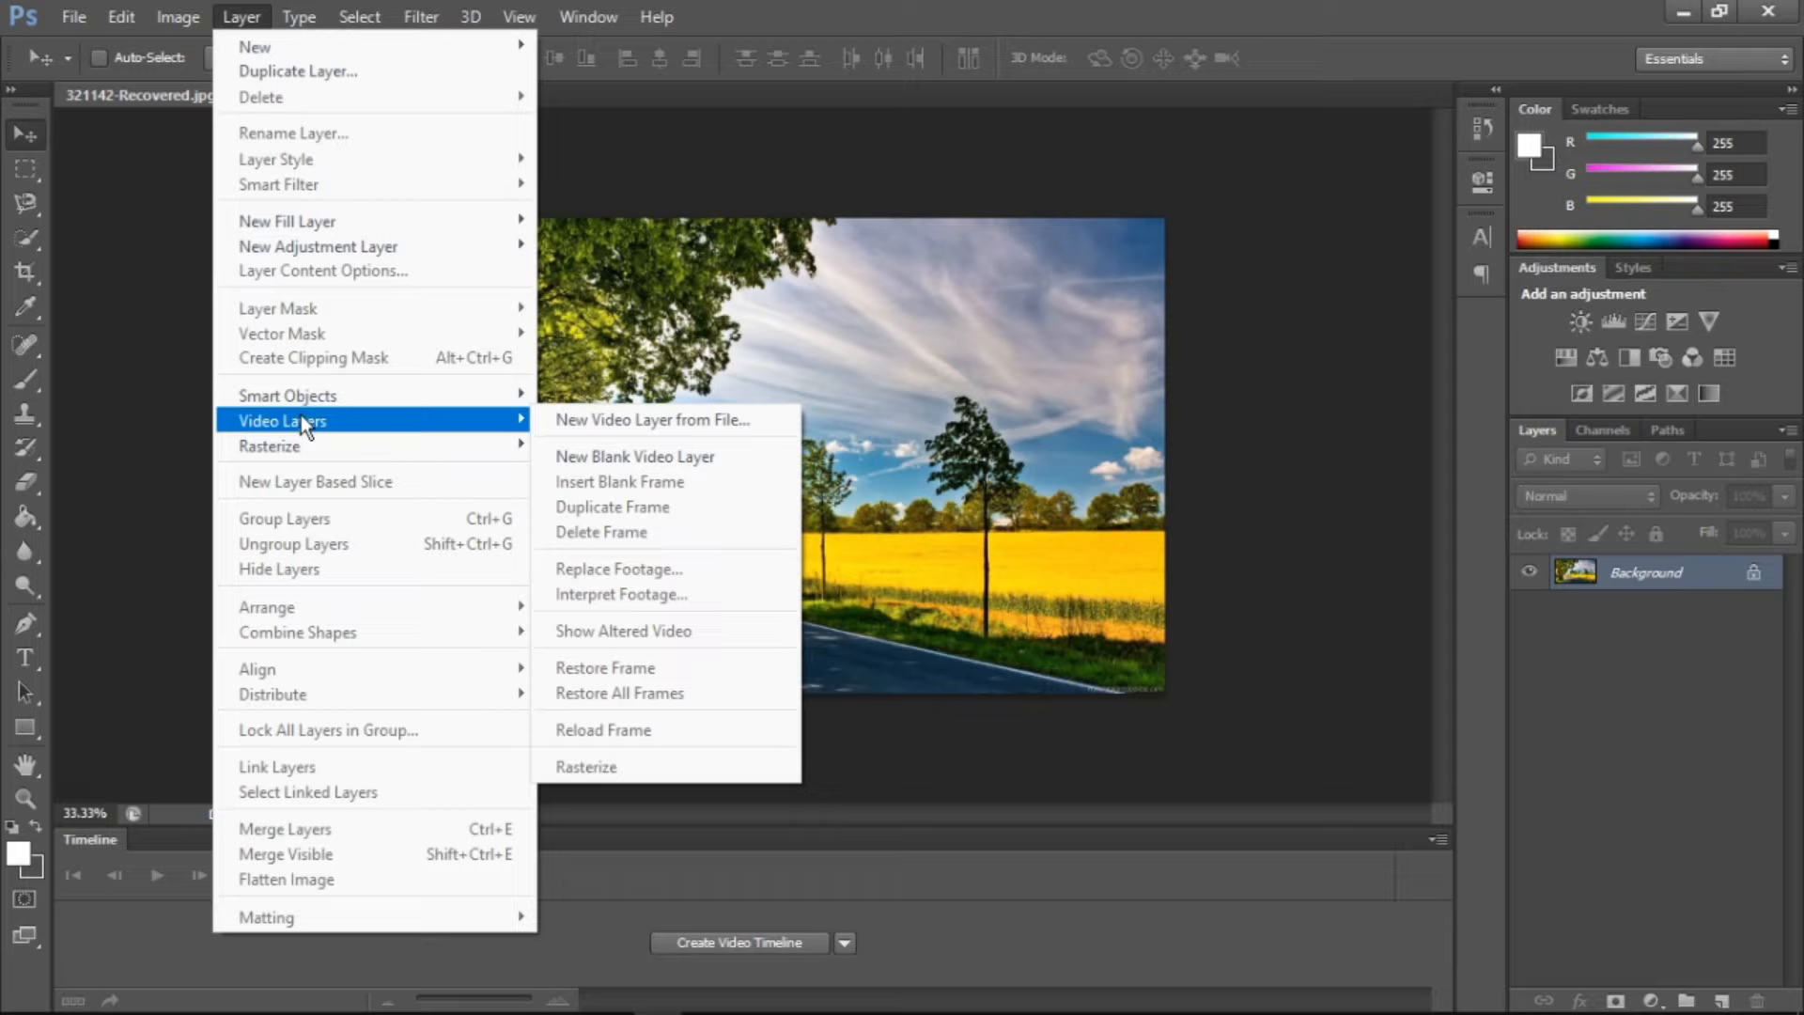
mouse_move(297, 449)
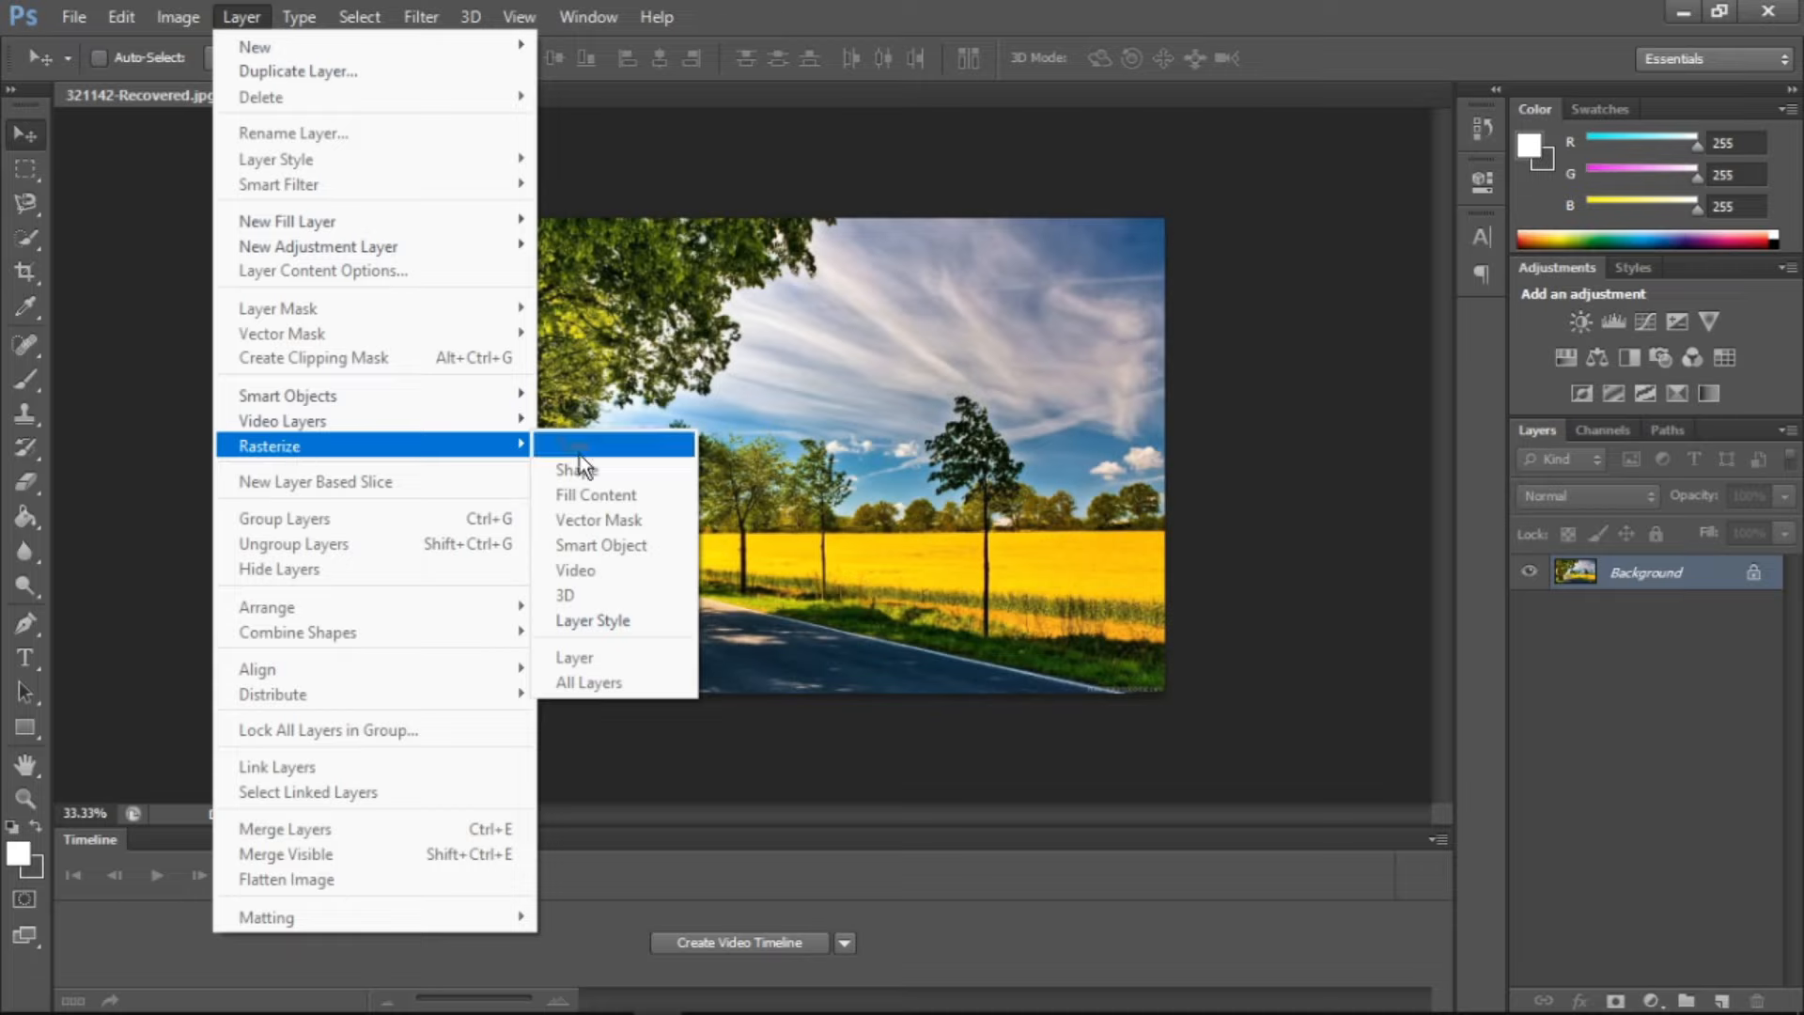
click(581, 617)
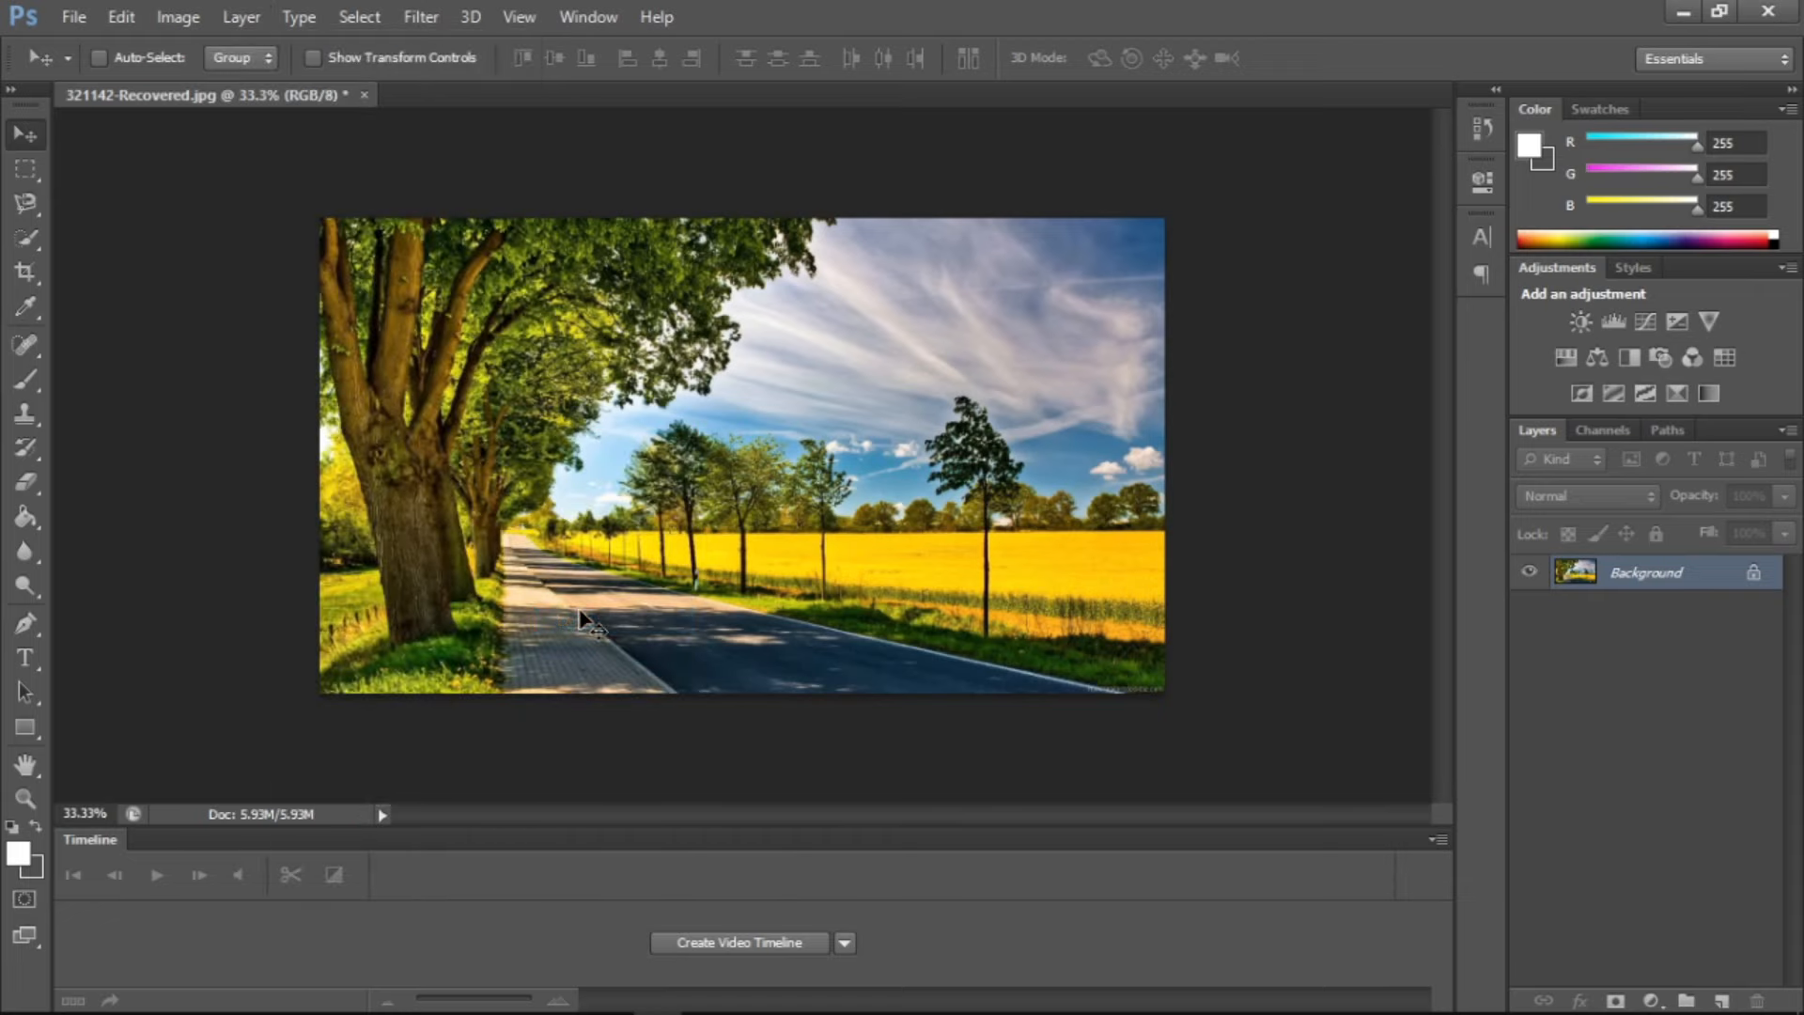
click(239, 16)
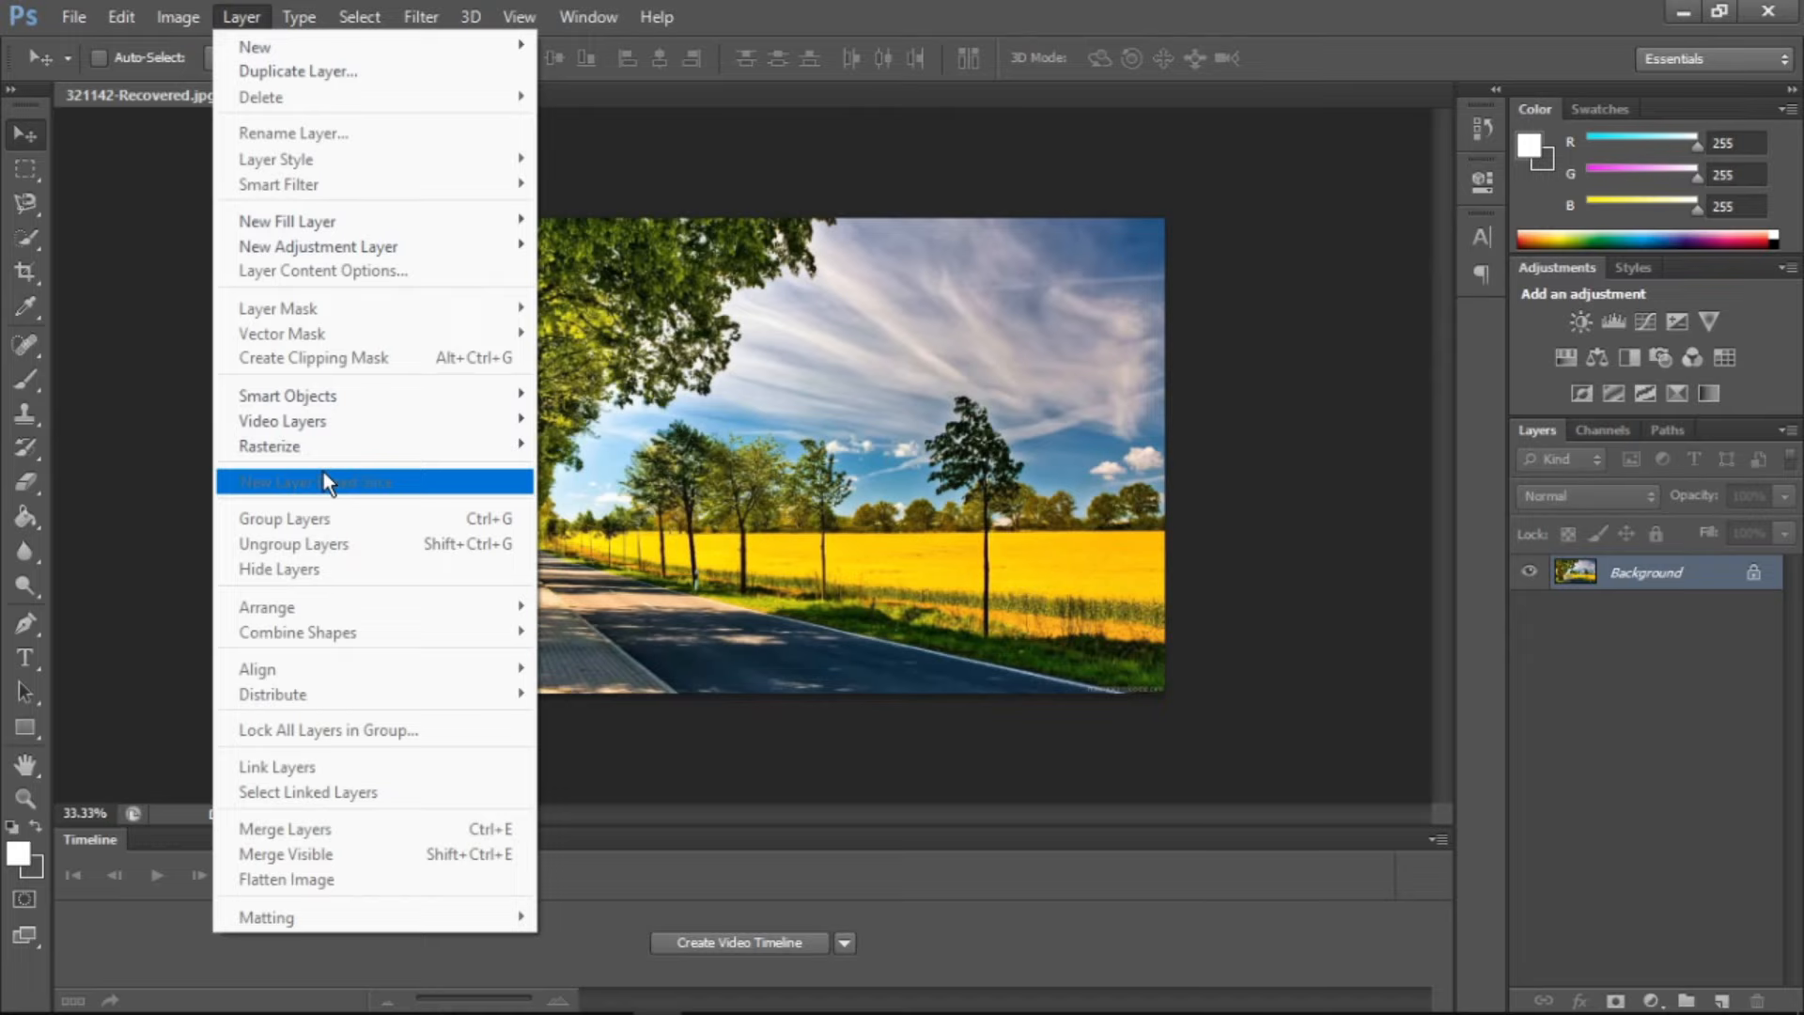
click(1104, 221)
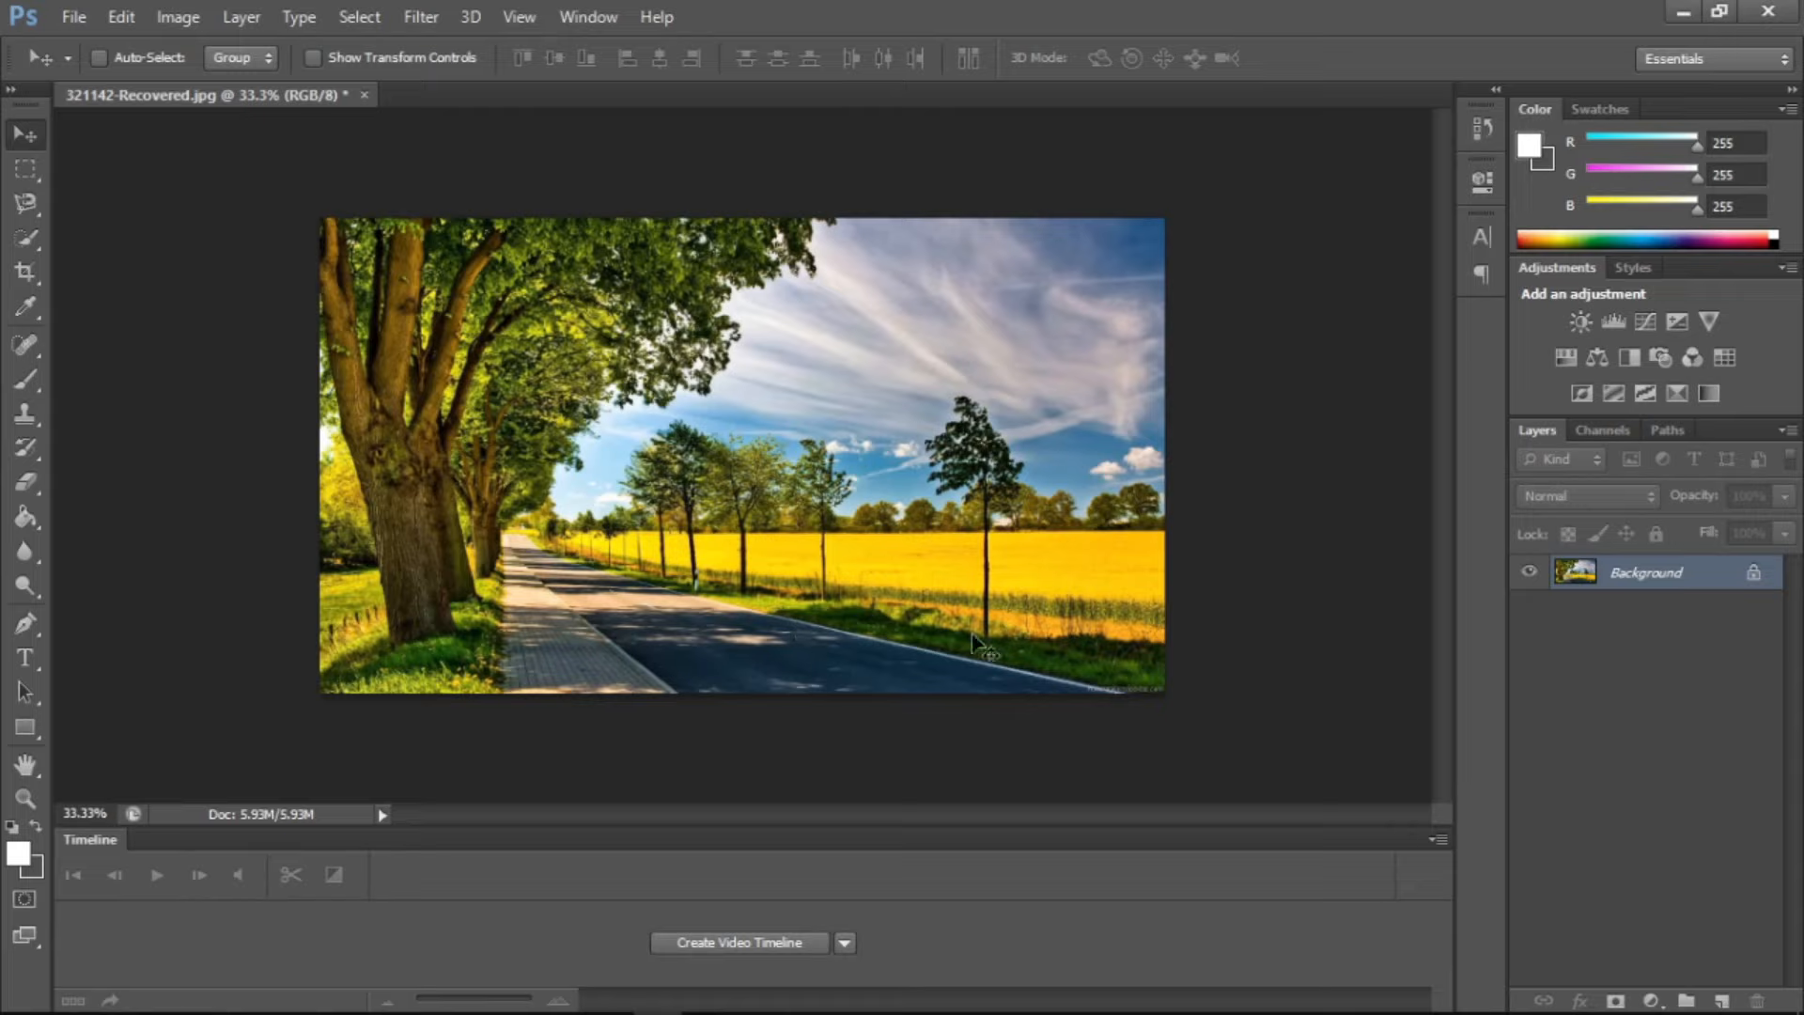
click(238, 17)
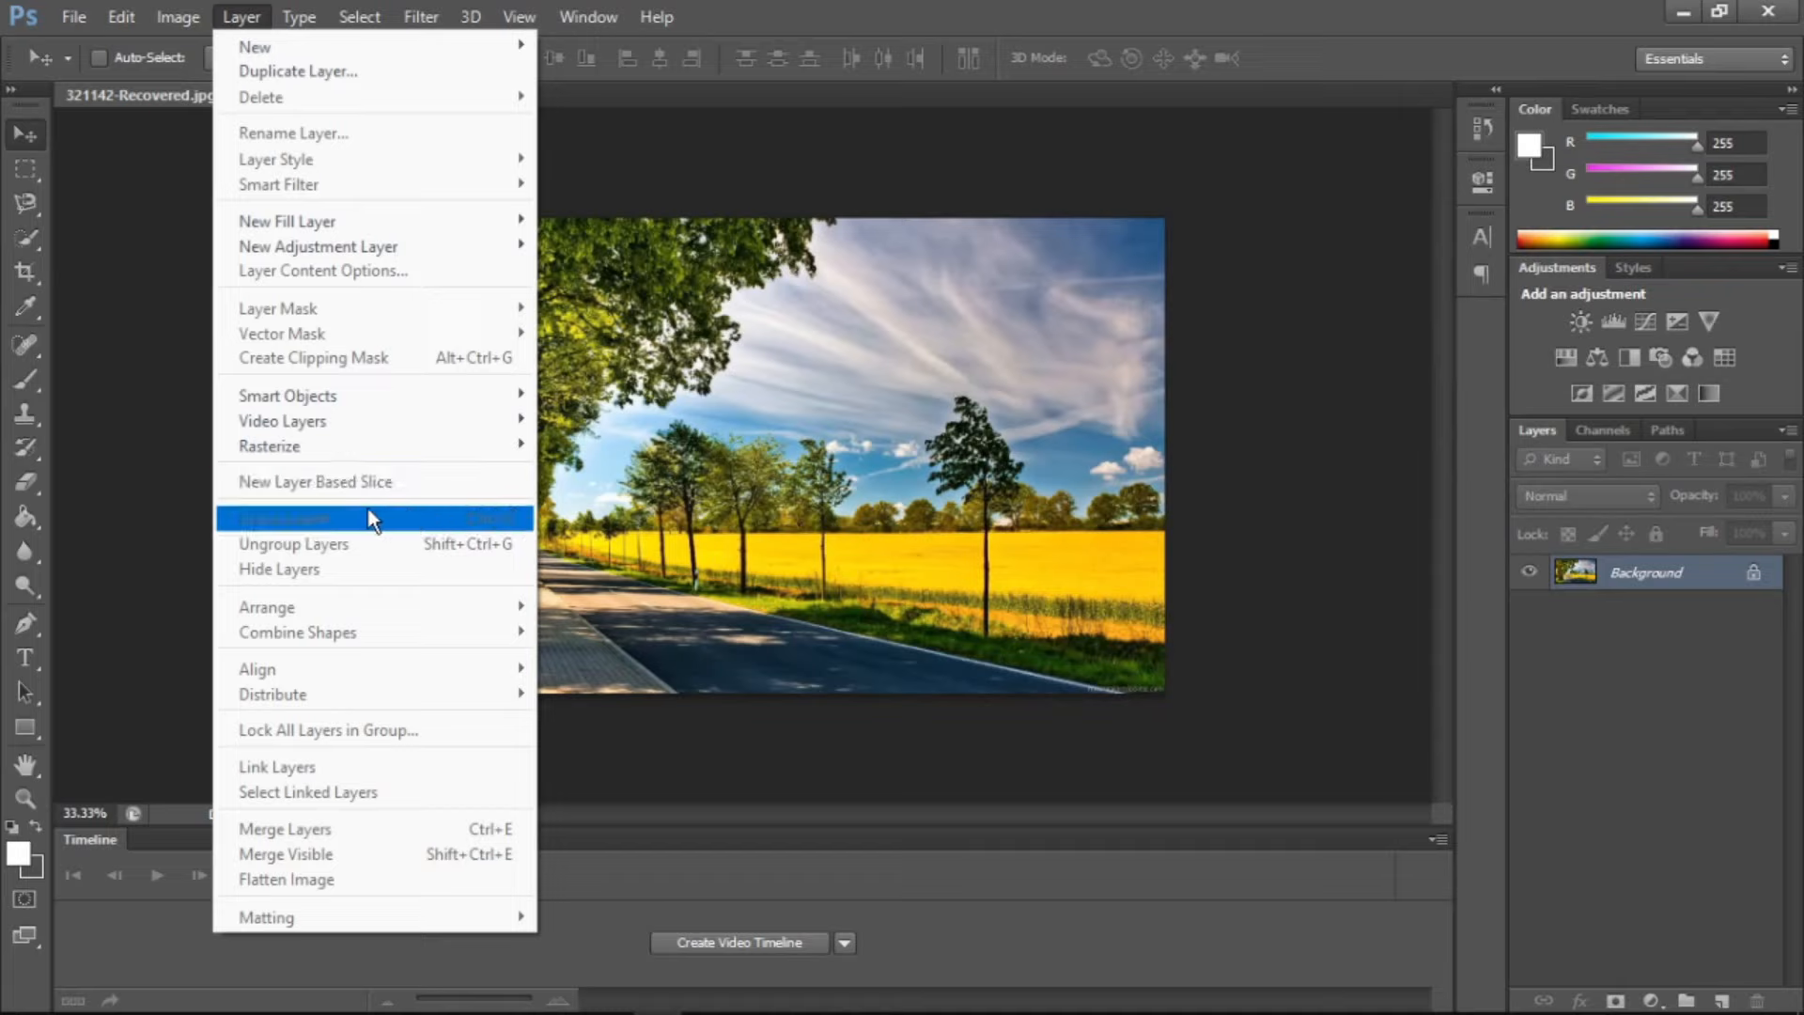
click(1707, 696)
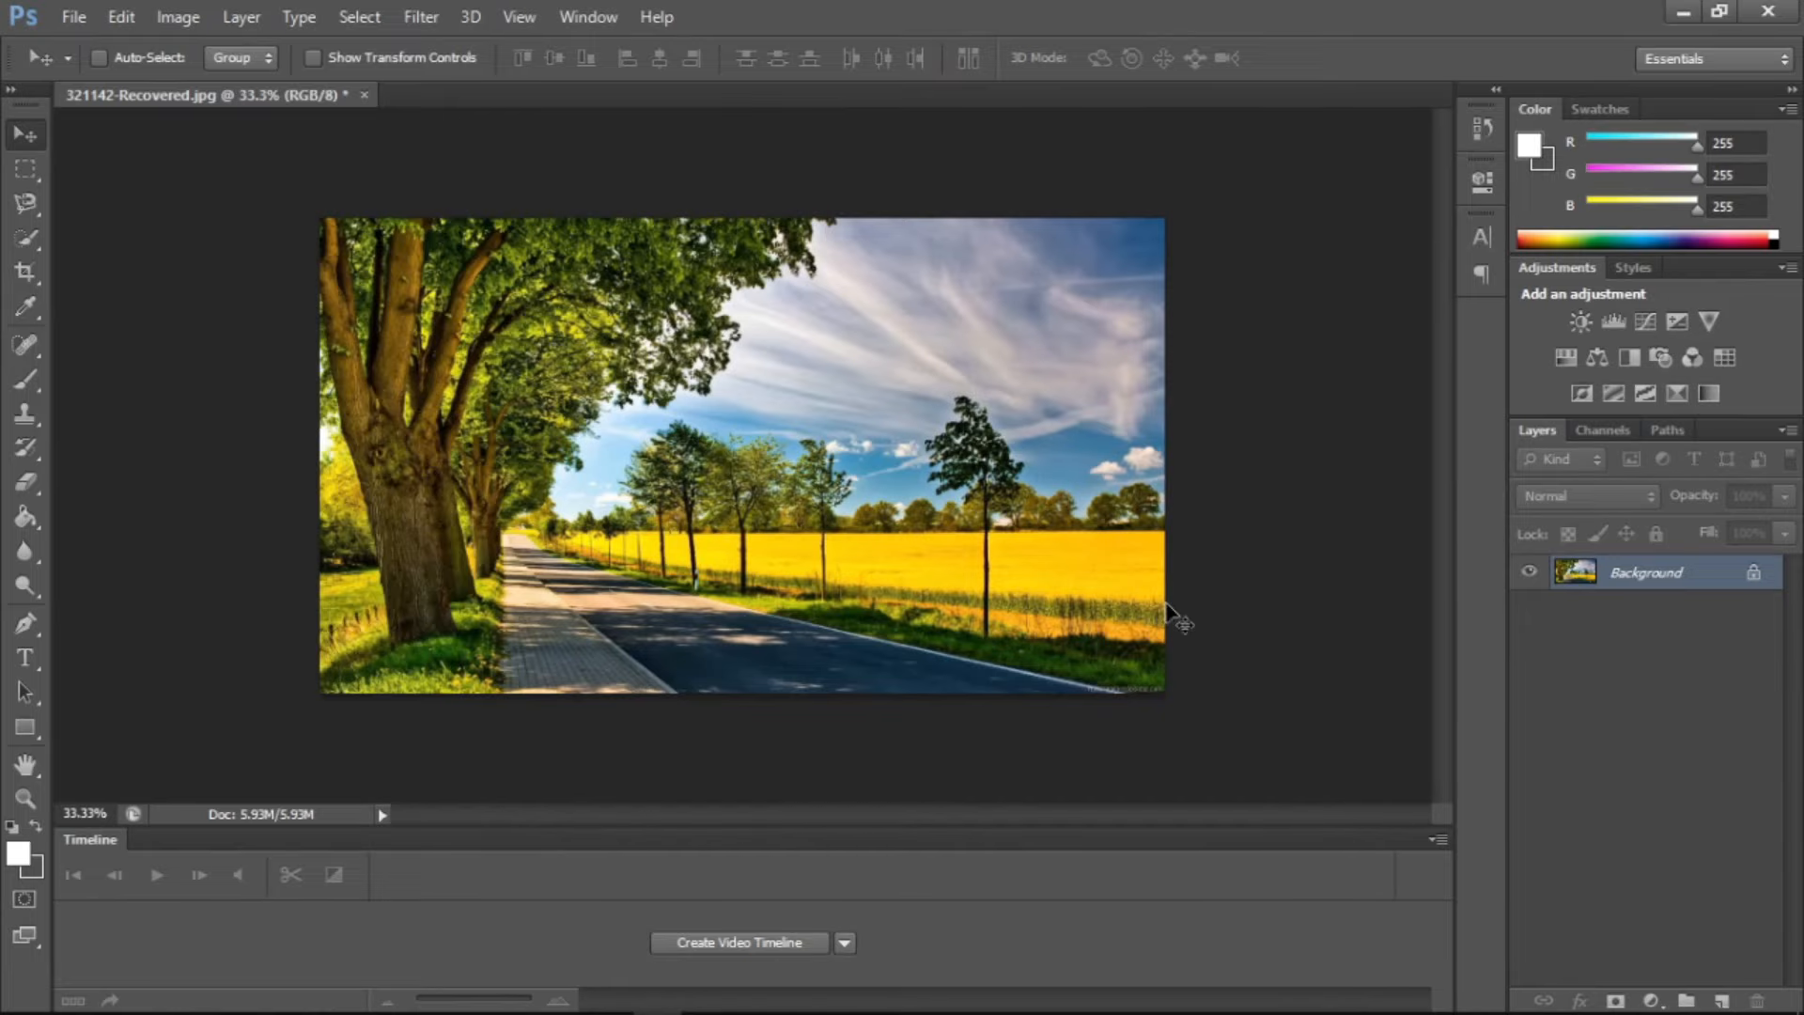
Duplicate the Background layer so that five copies are stacked above it
key(ctrl+j)
key(ctrl+j)
key(ctrl+j)
key(ctrl+j)
key(ctrl+j)
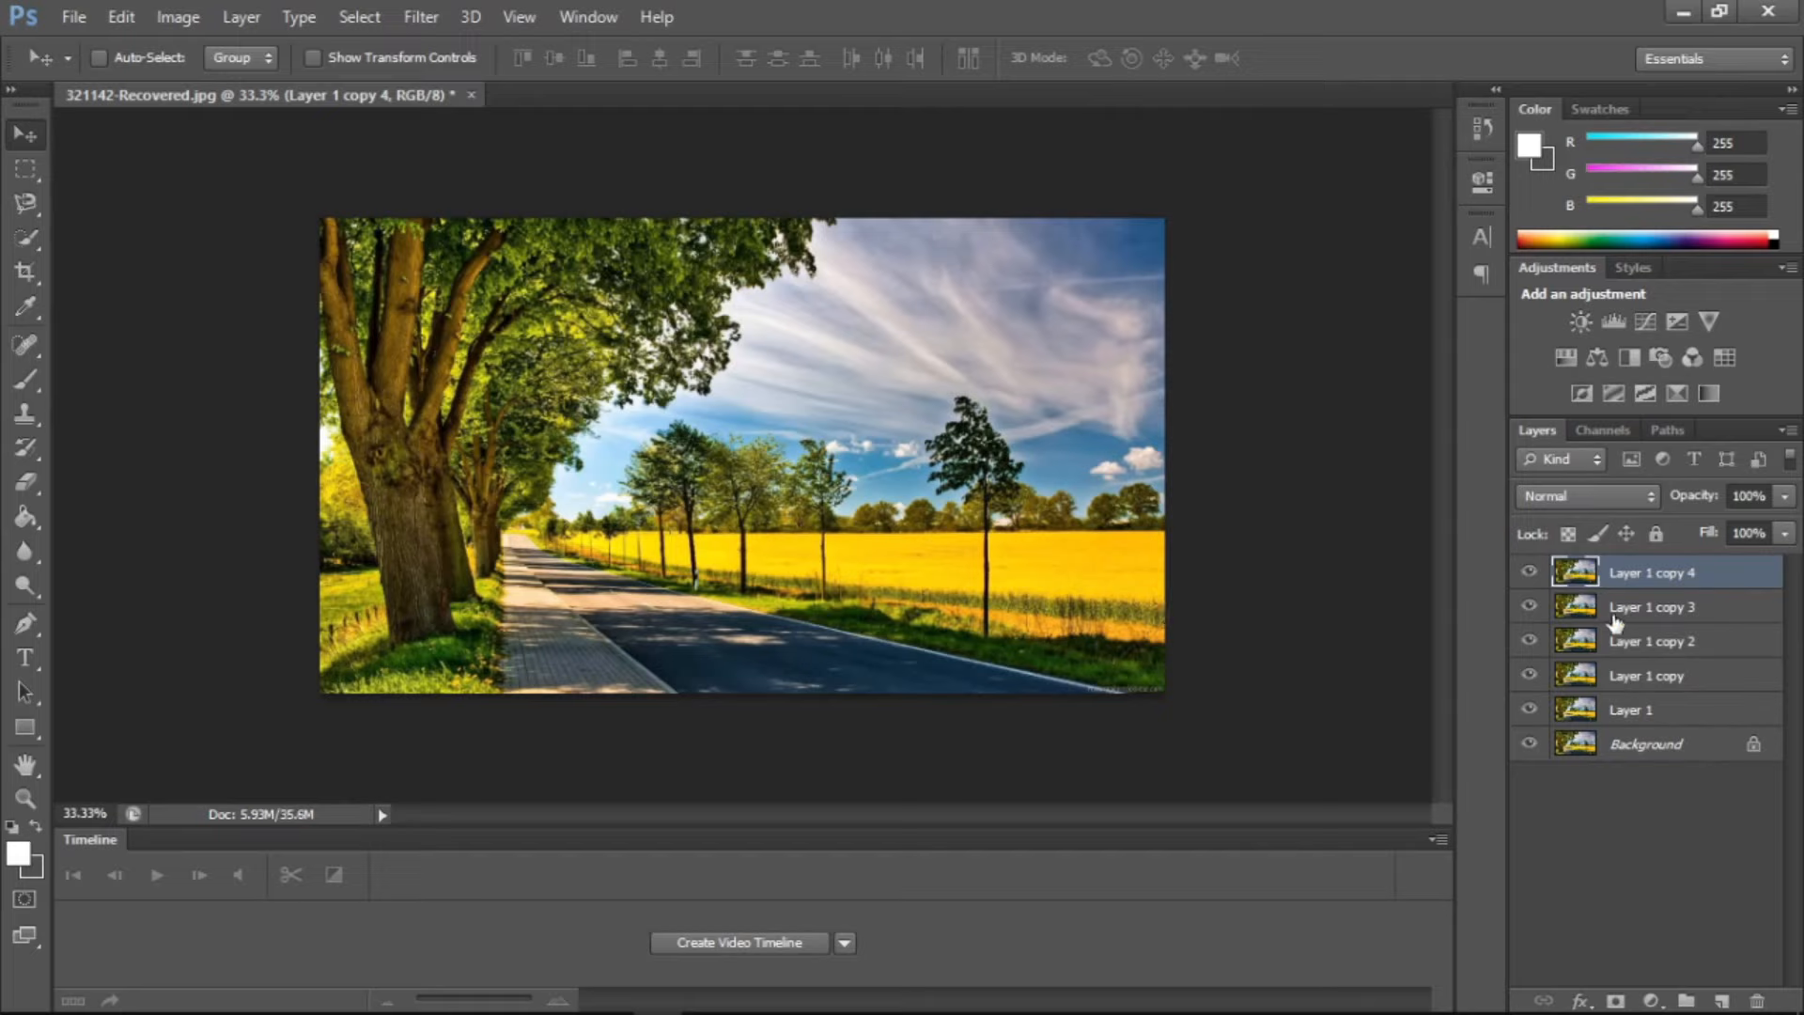
Select all five copied layers, from Layer 1 to Layer 1 copy 4, and group them
shift+click(1673, 714)
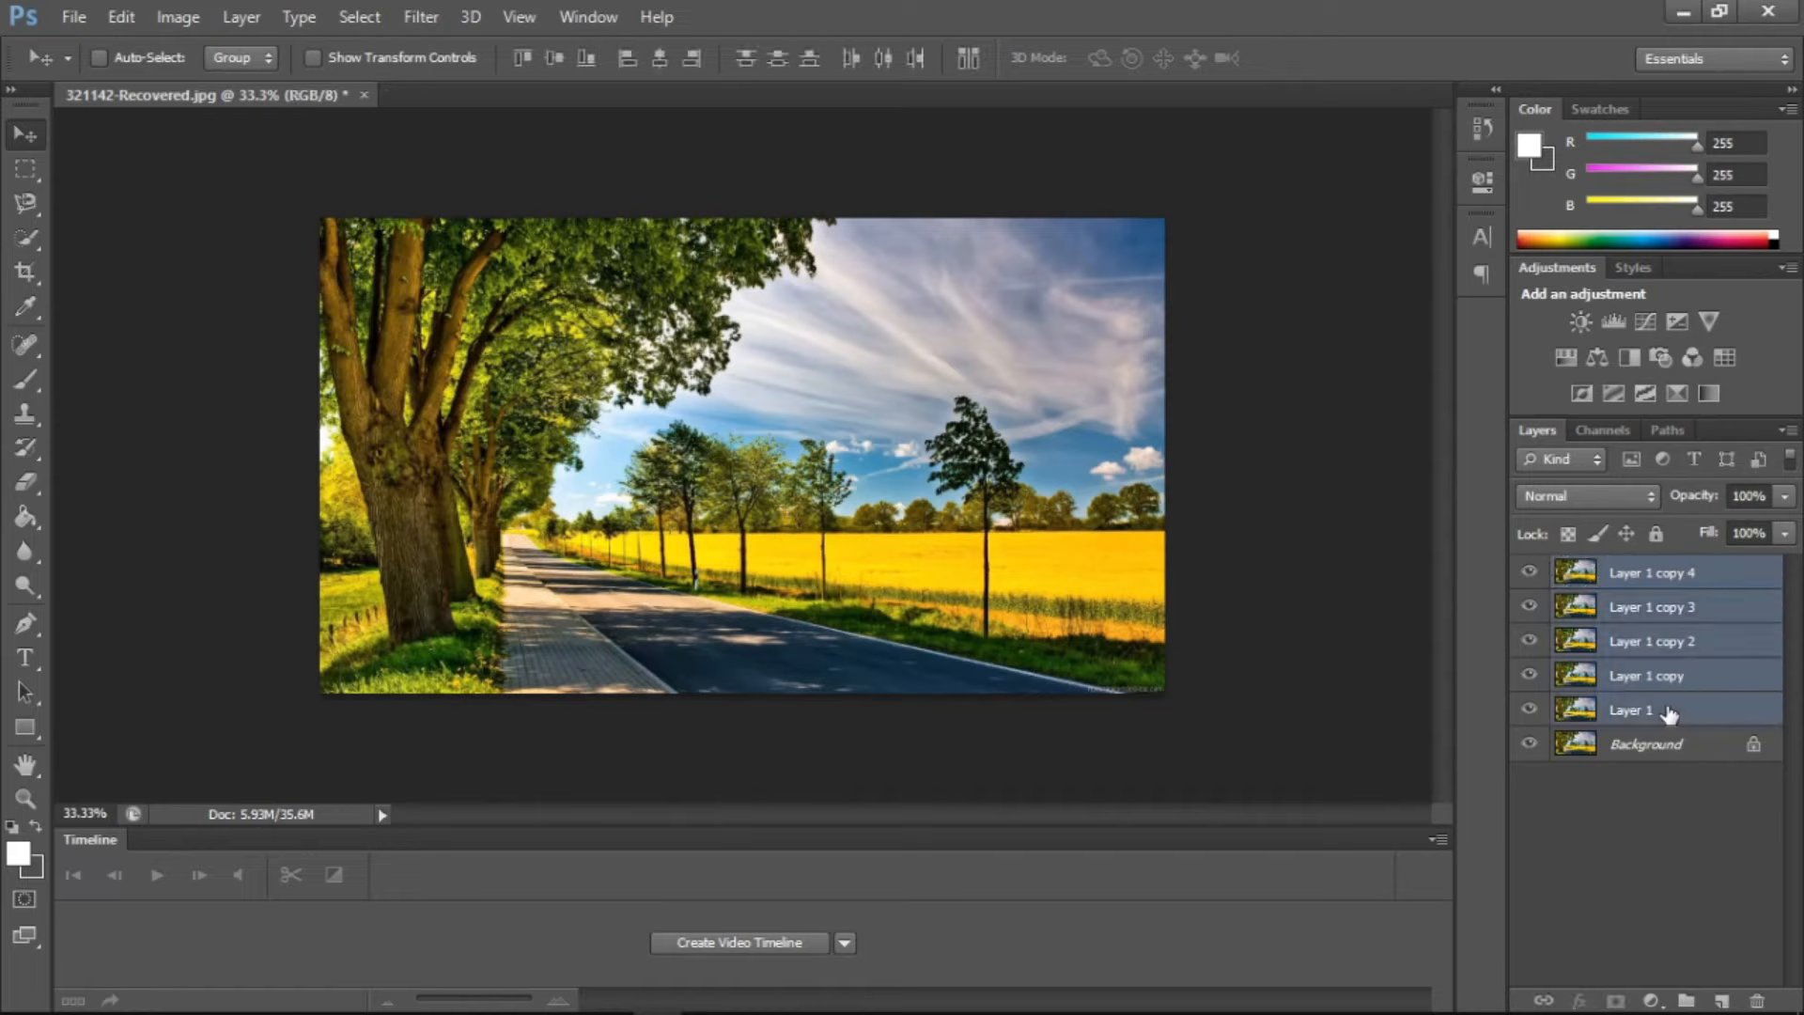
click(237, 15)
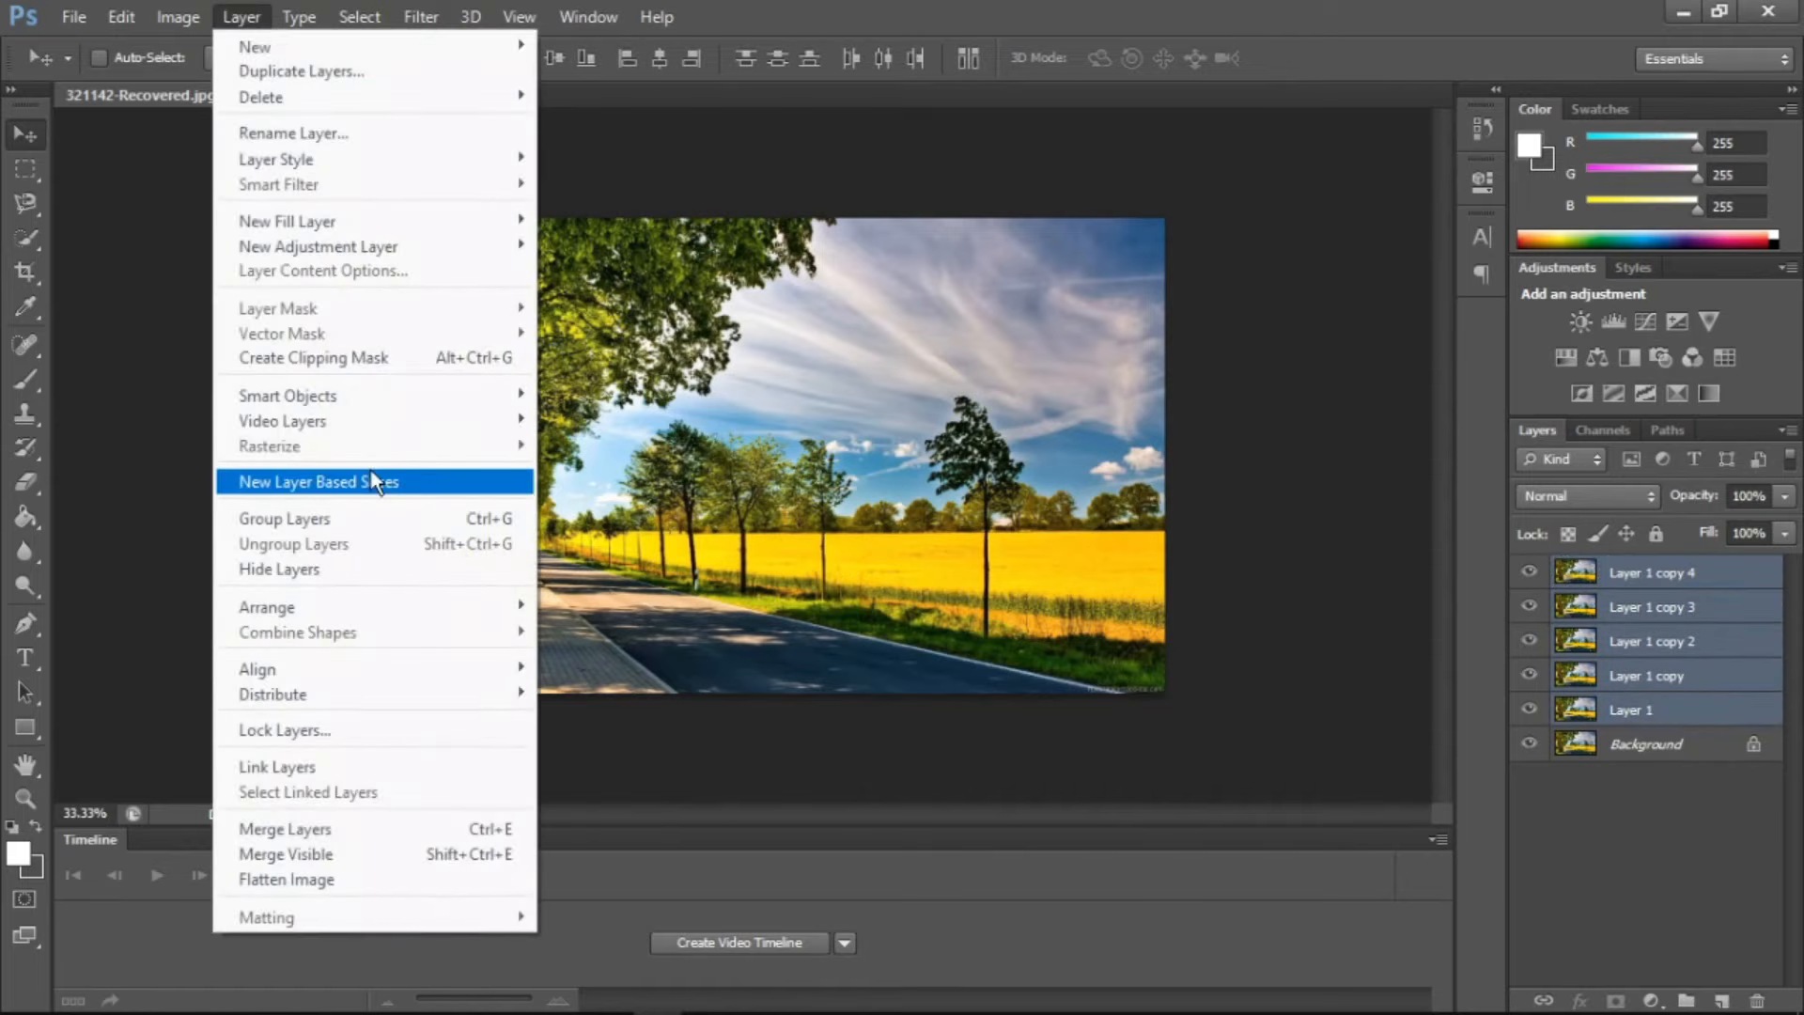
click(336, 516)
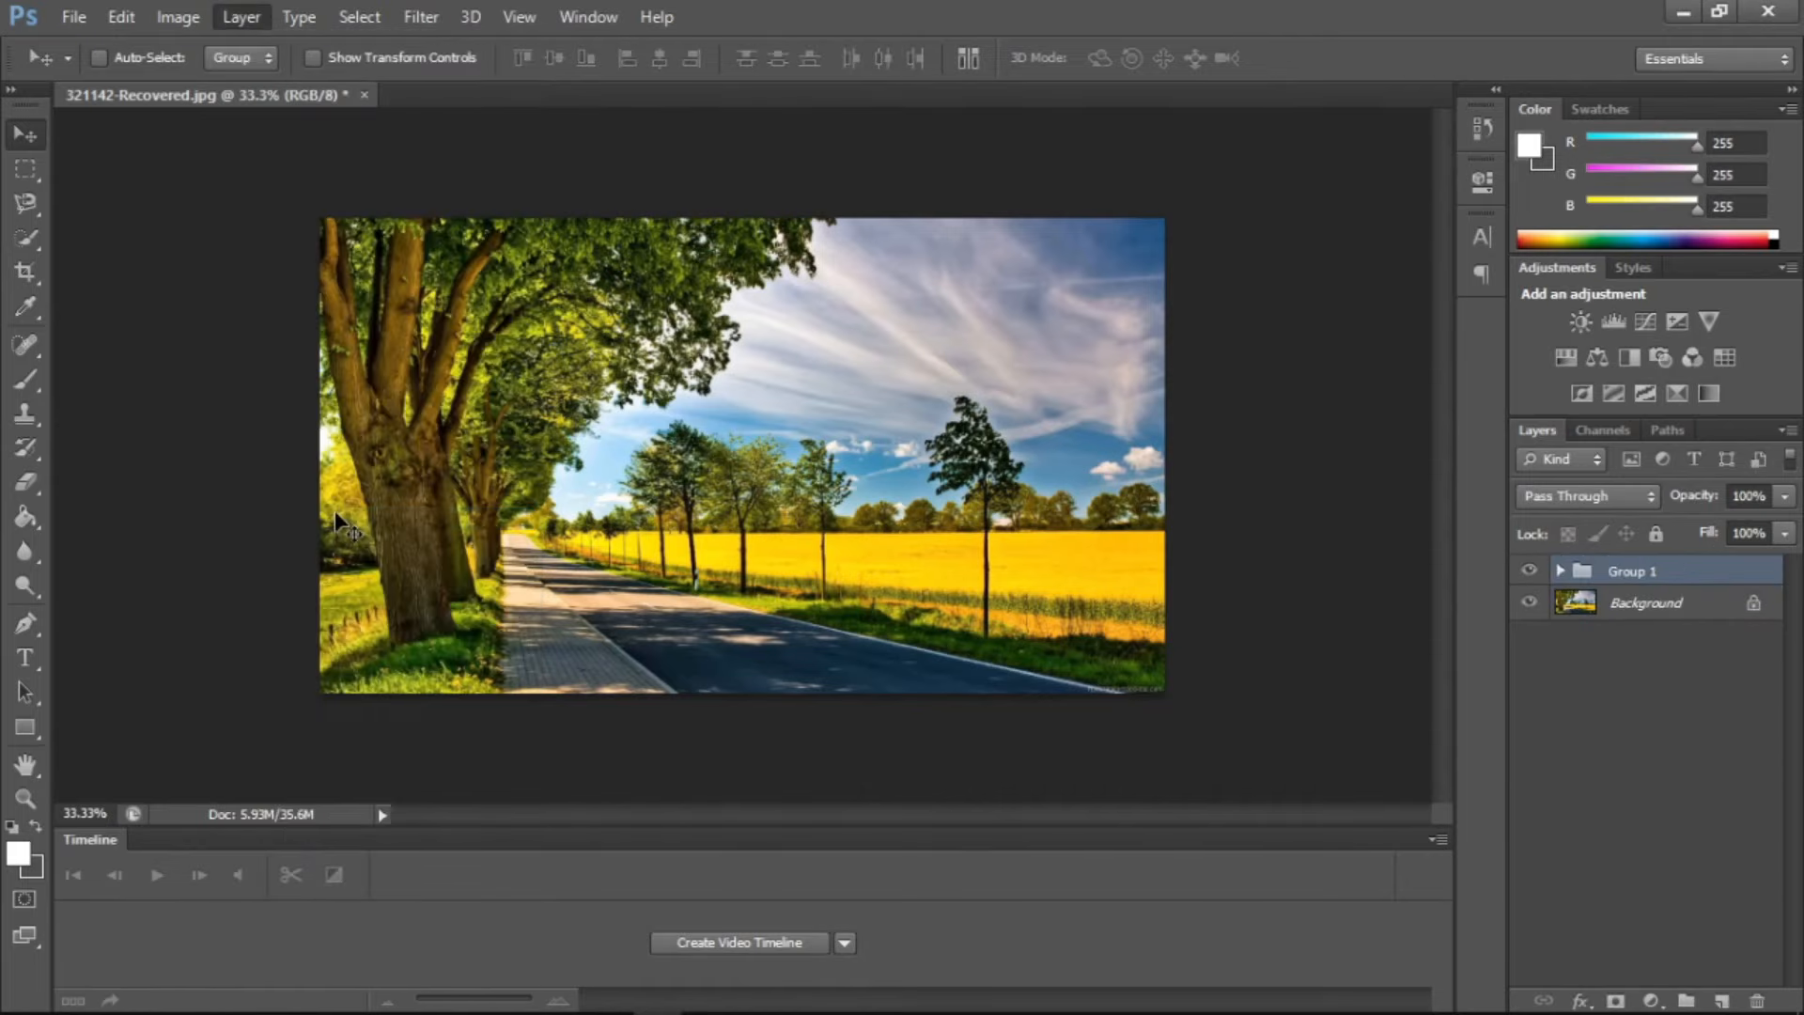
Expand and collapse Group 1 to view its layers, and duplicate the group twice
click(1558, 571)
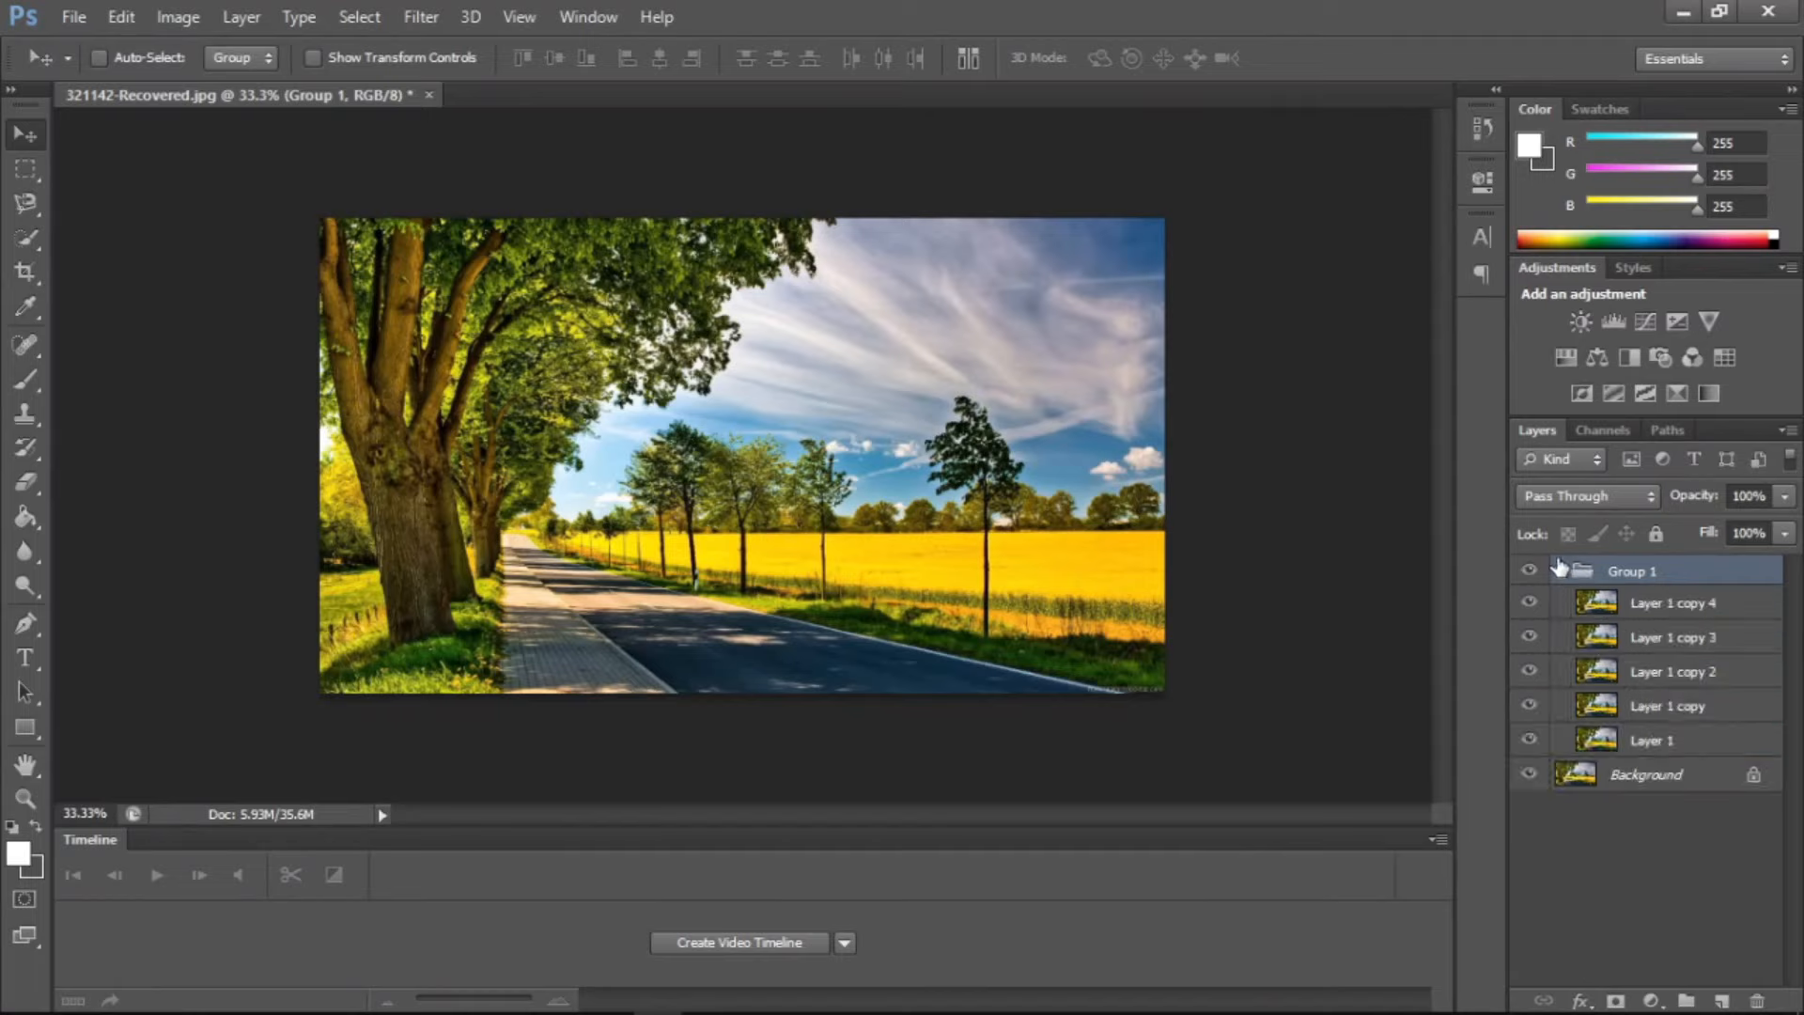
click(1561, 571)
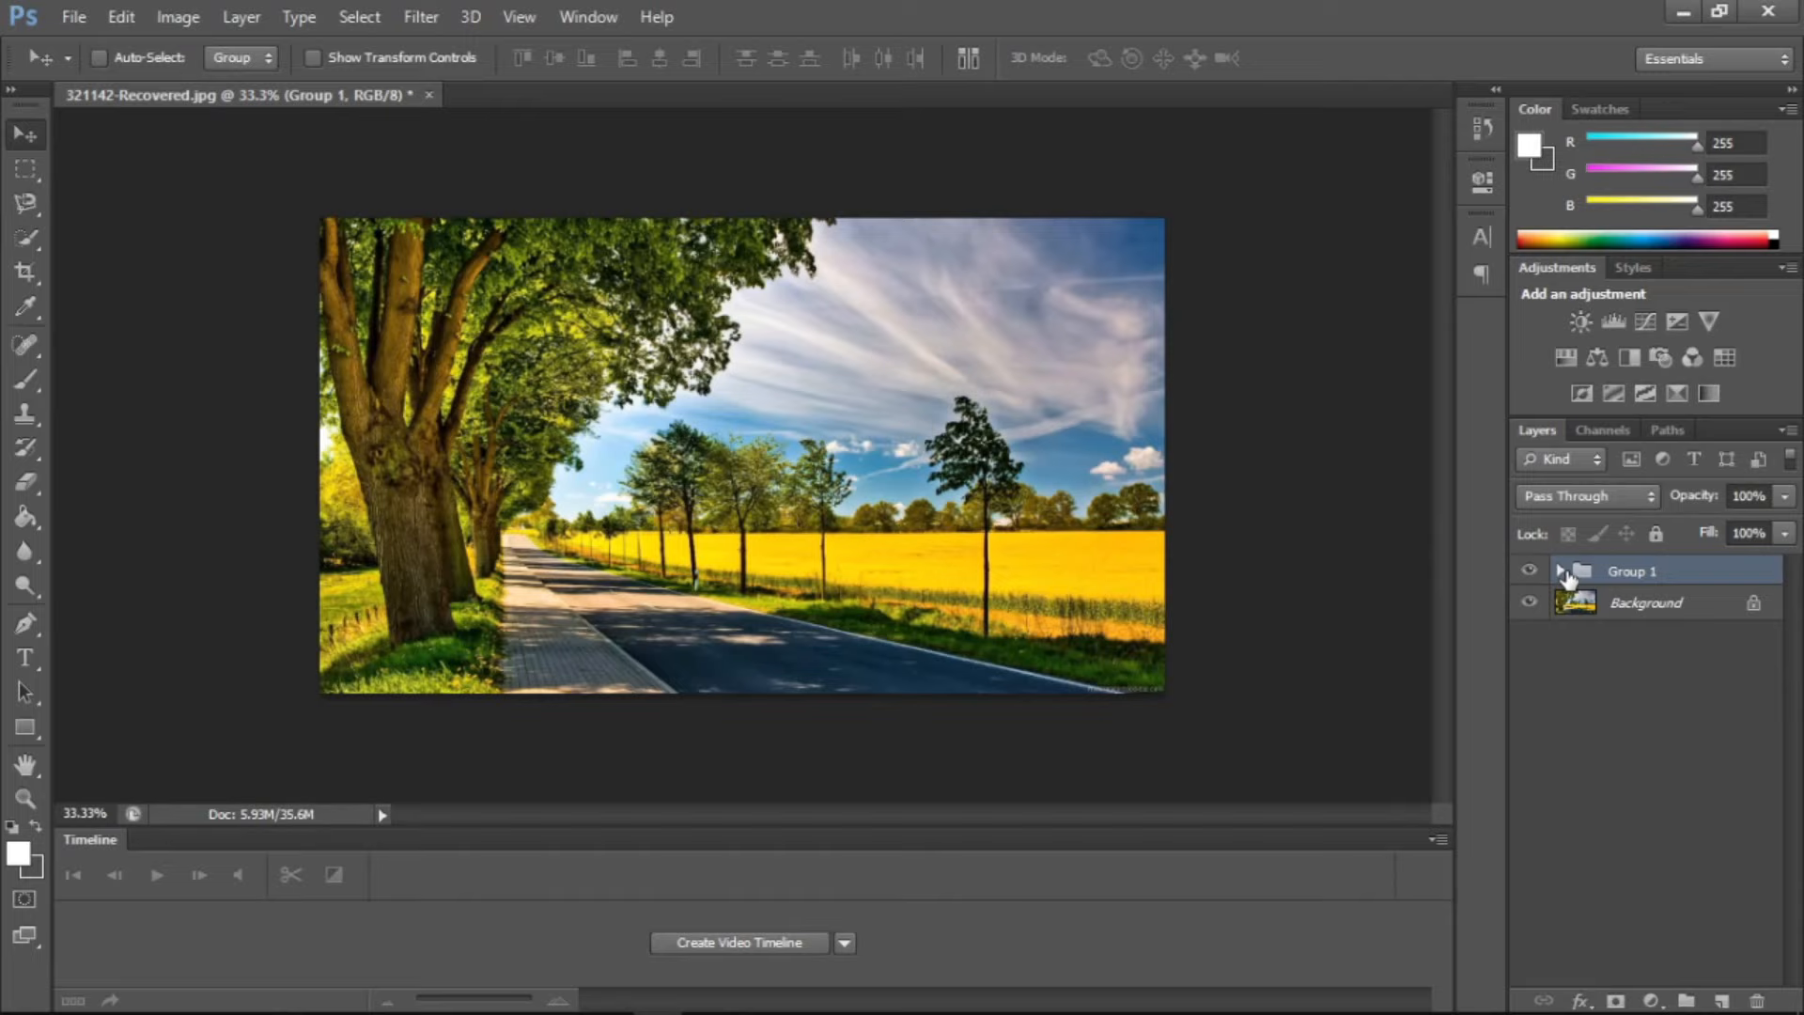
key(ctrl+j)
key(ctrl+j)
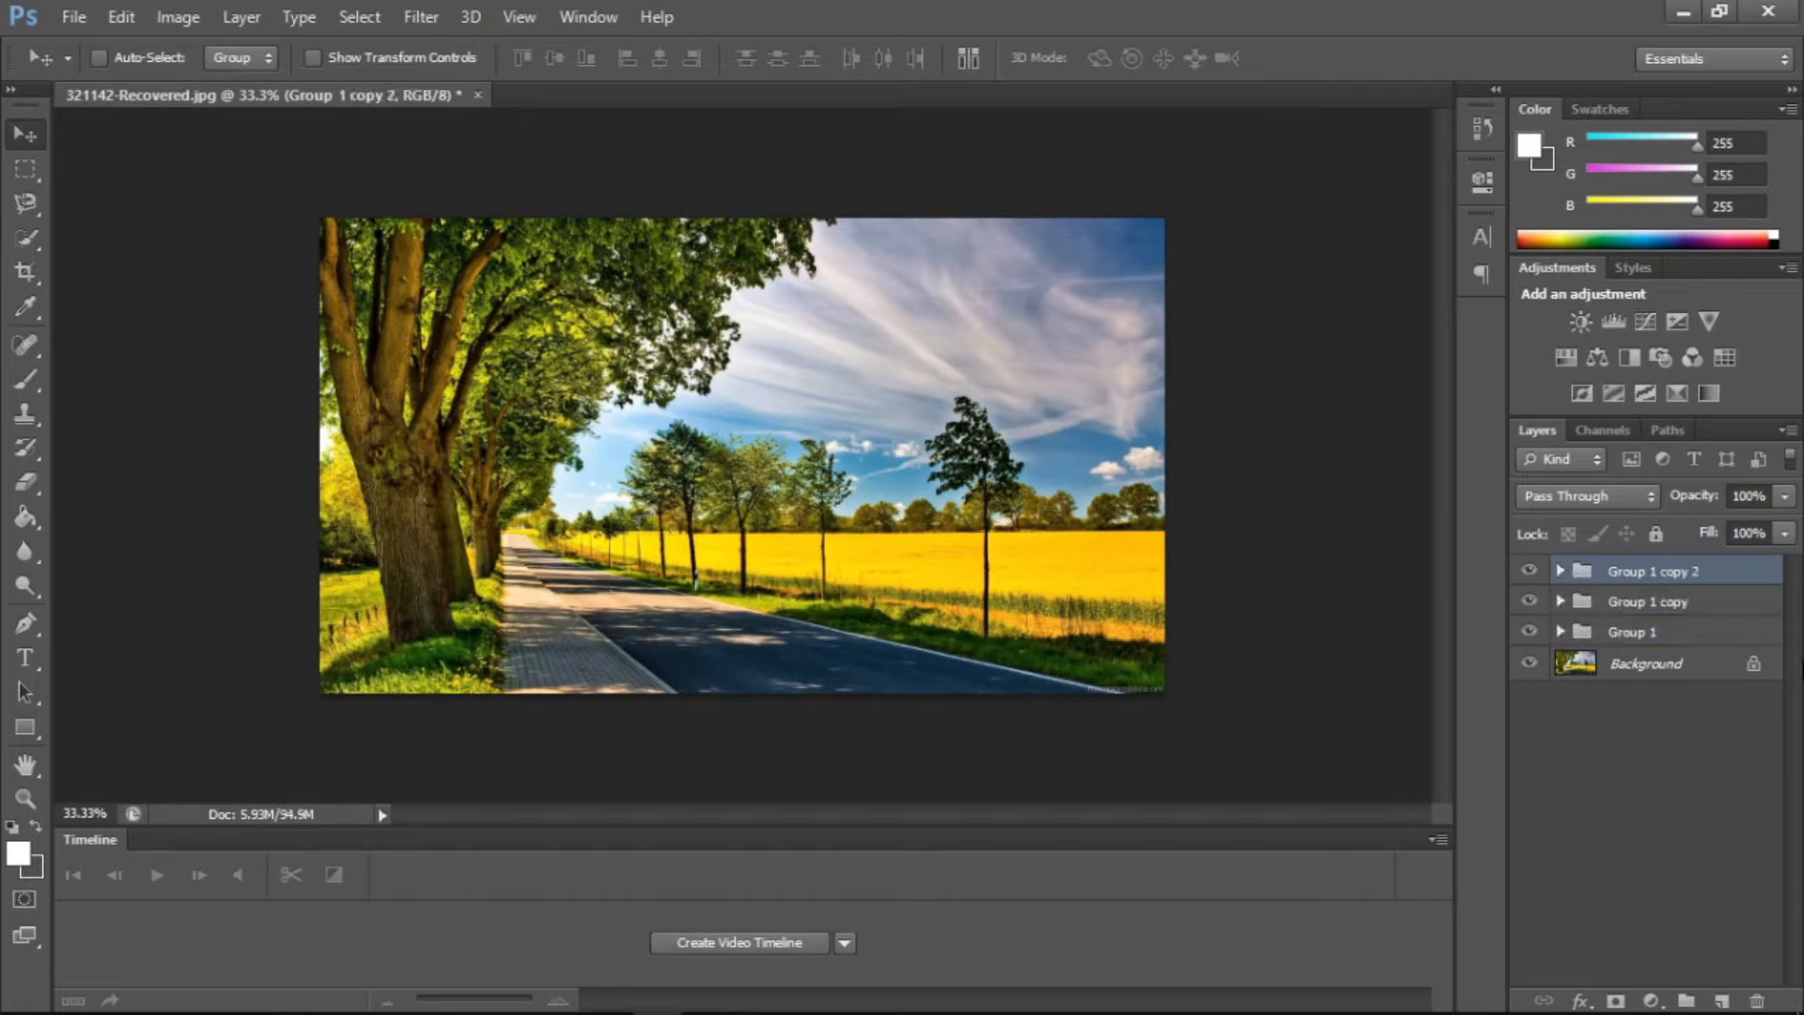
Rename the original Group 1 as titke and delete that group with its contents
double_click(1651, 632)
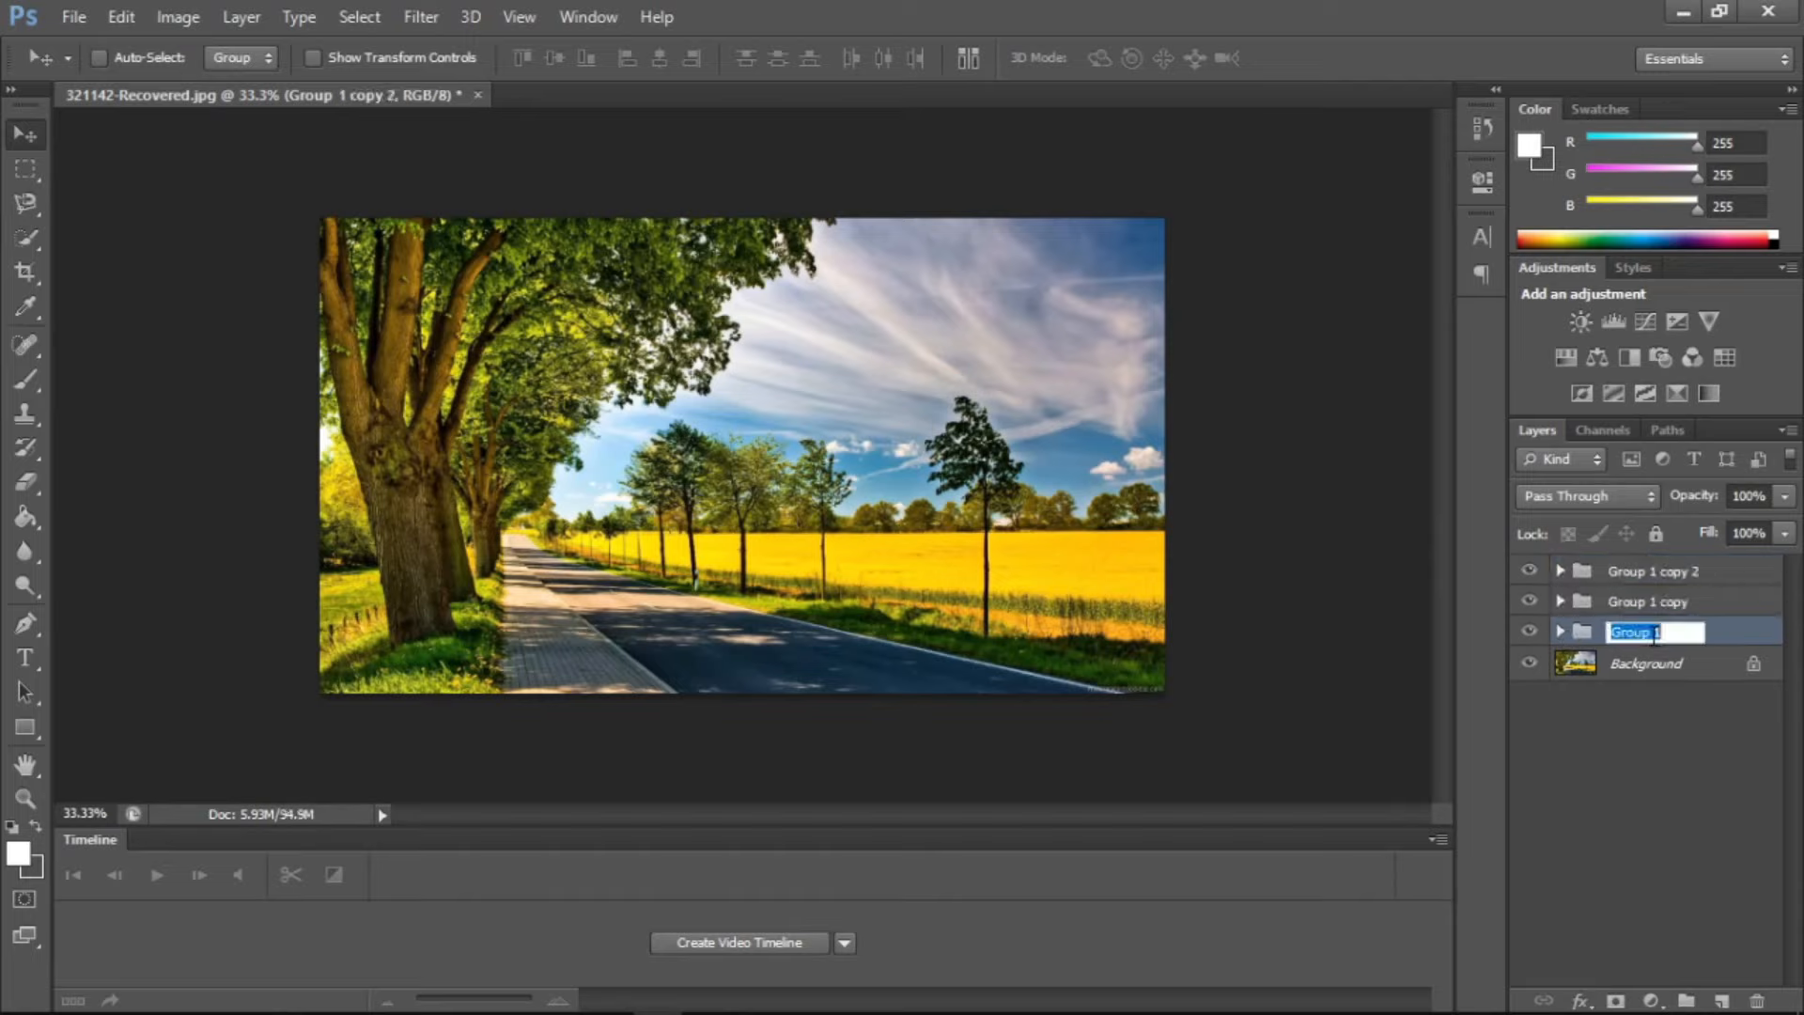
text(titke)
key(Return)
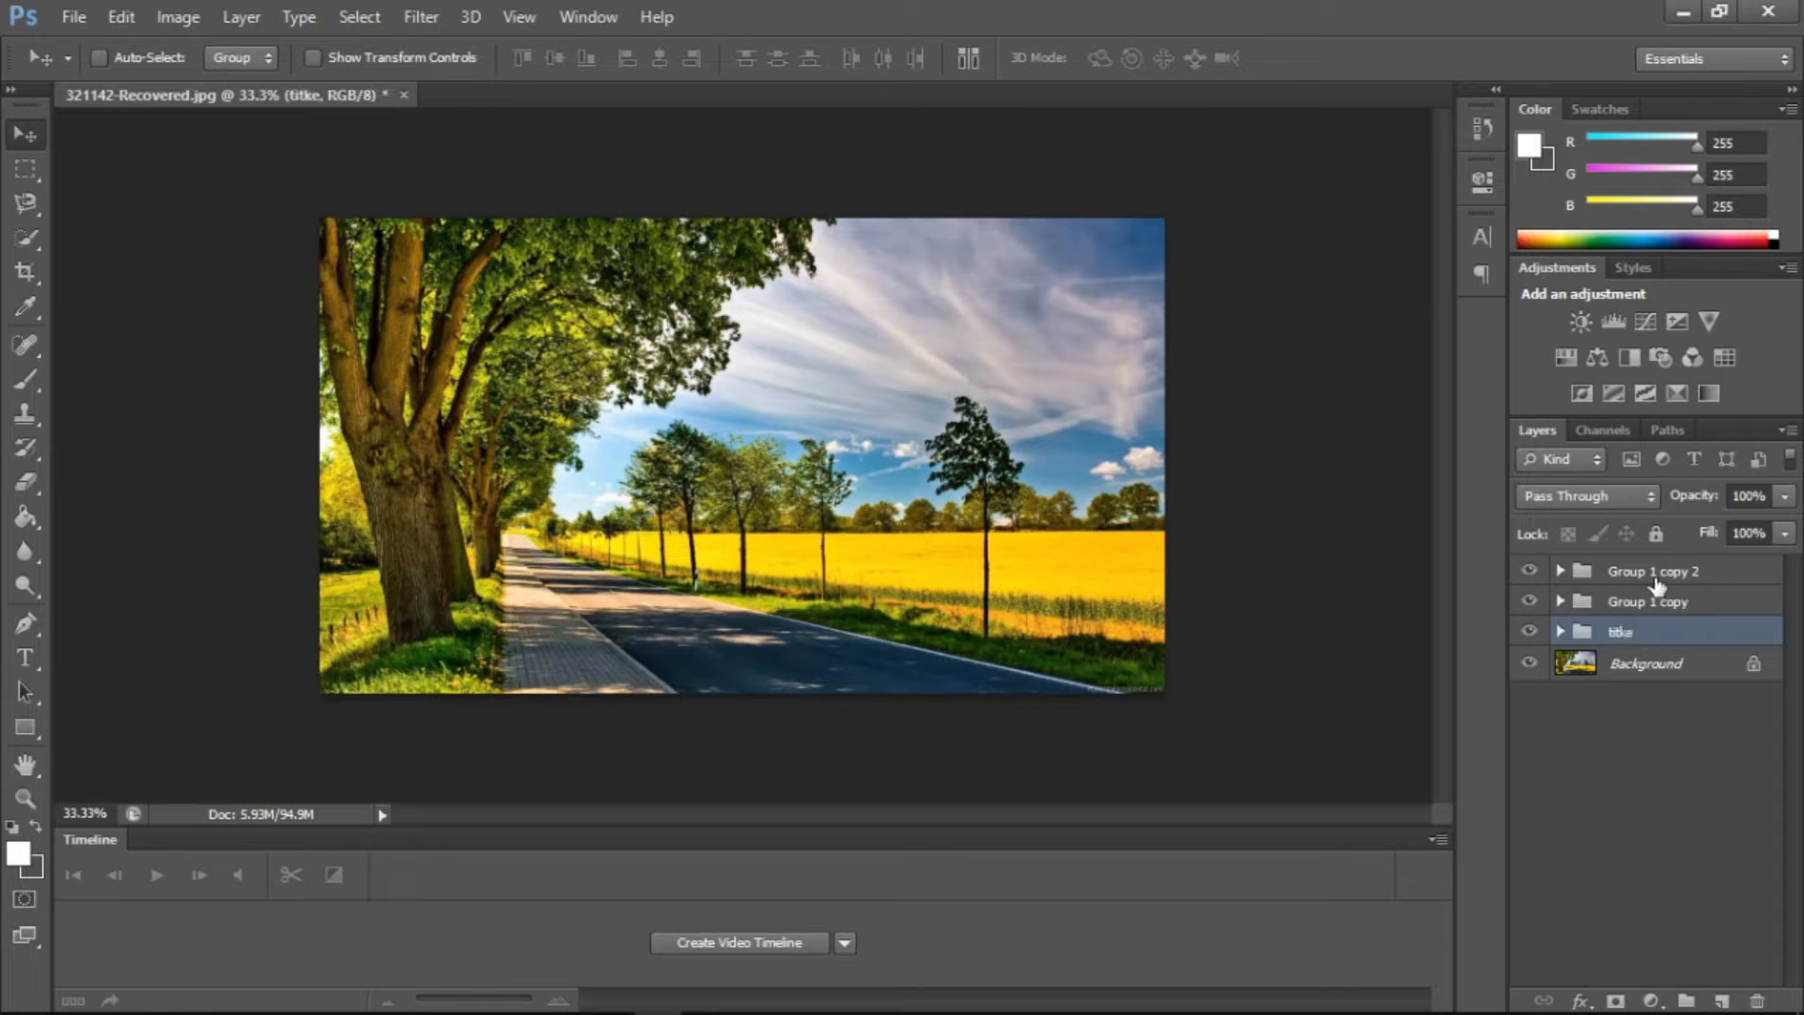
click(1757, 1001)
click(993, 399)
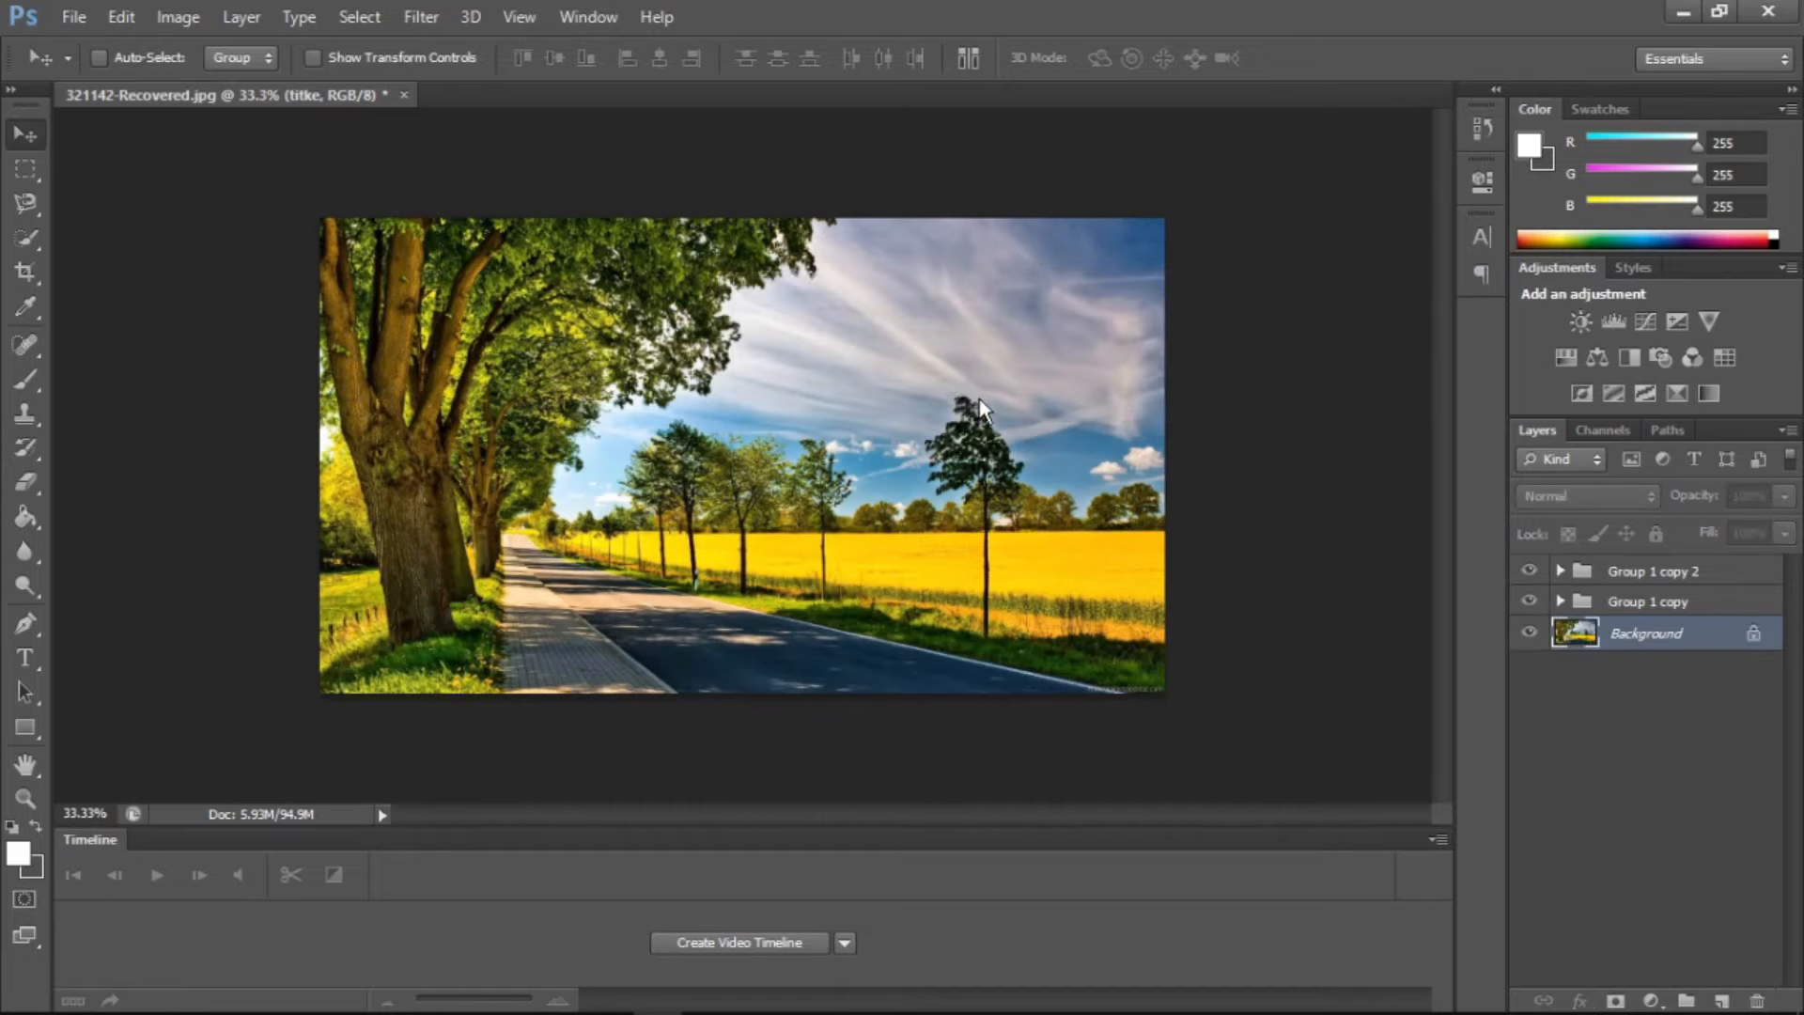
Select Group 1 copy 2 and Group 1 copy together and delete both groups
click(1612, 575)
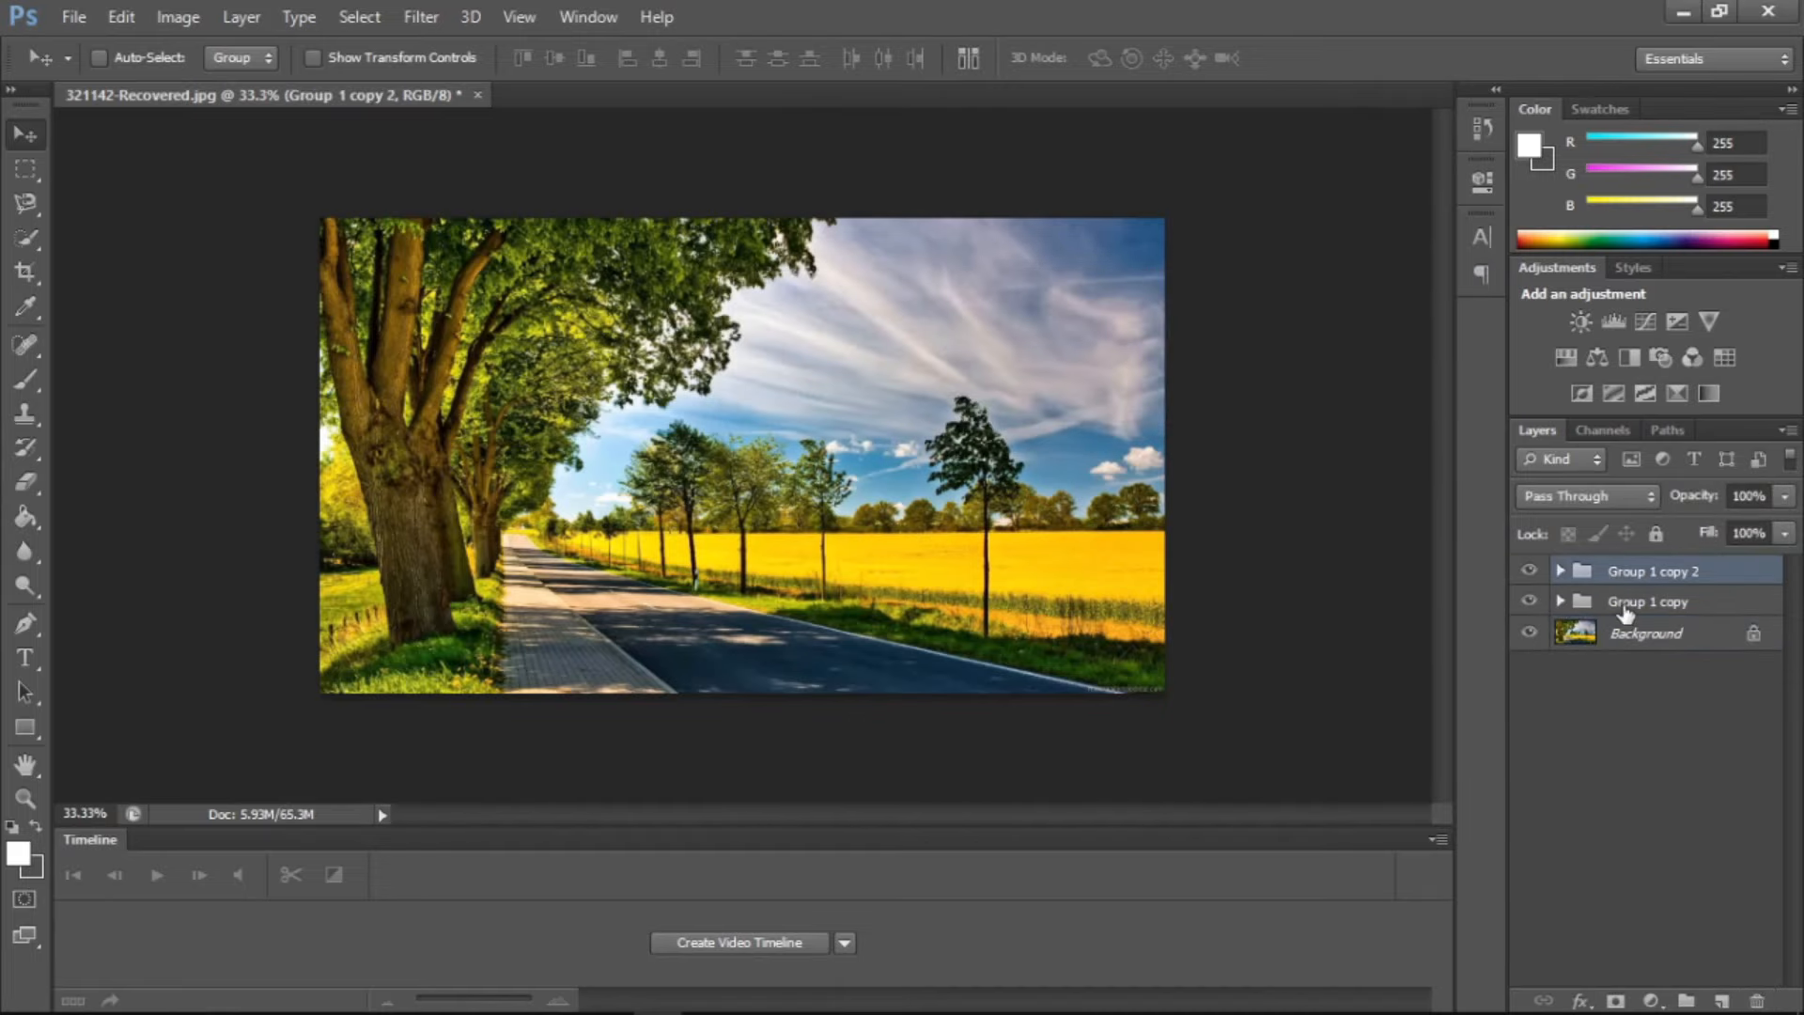
shift+click(1625, 602)
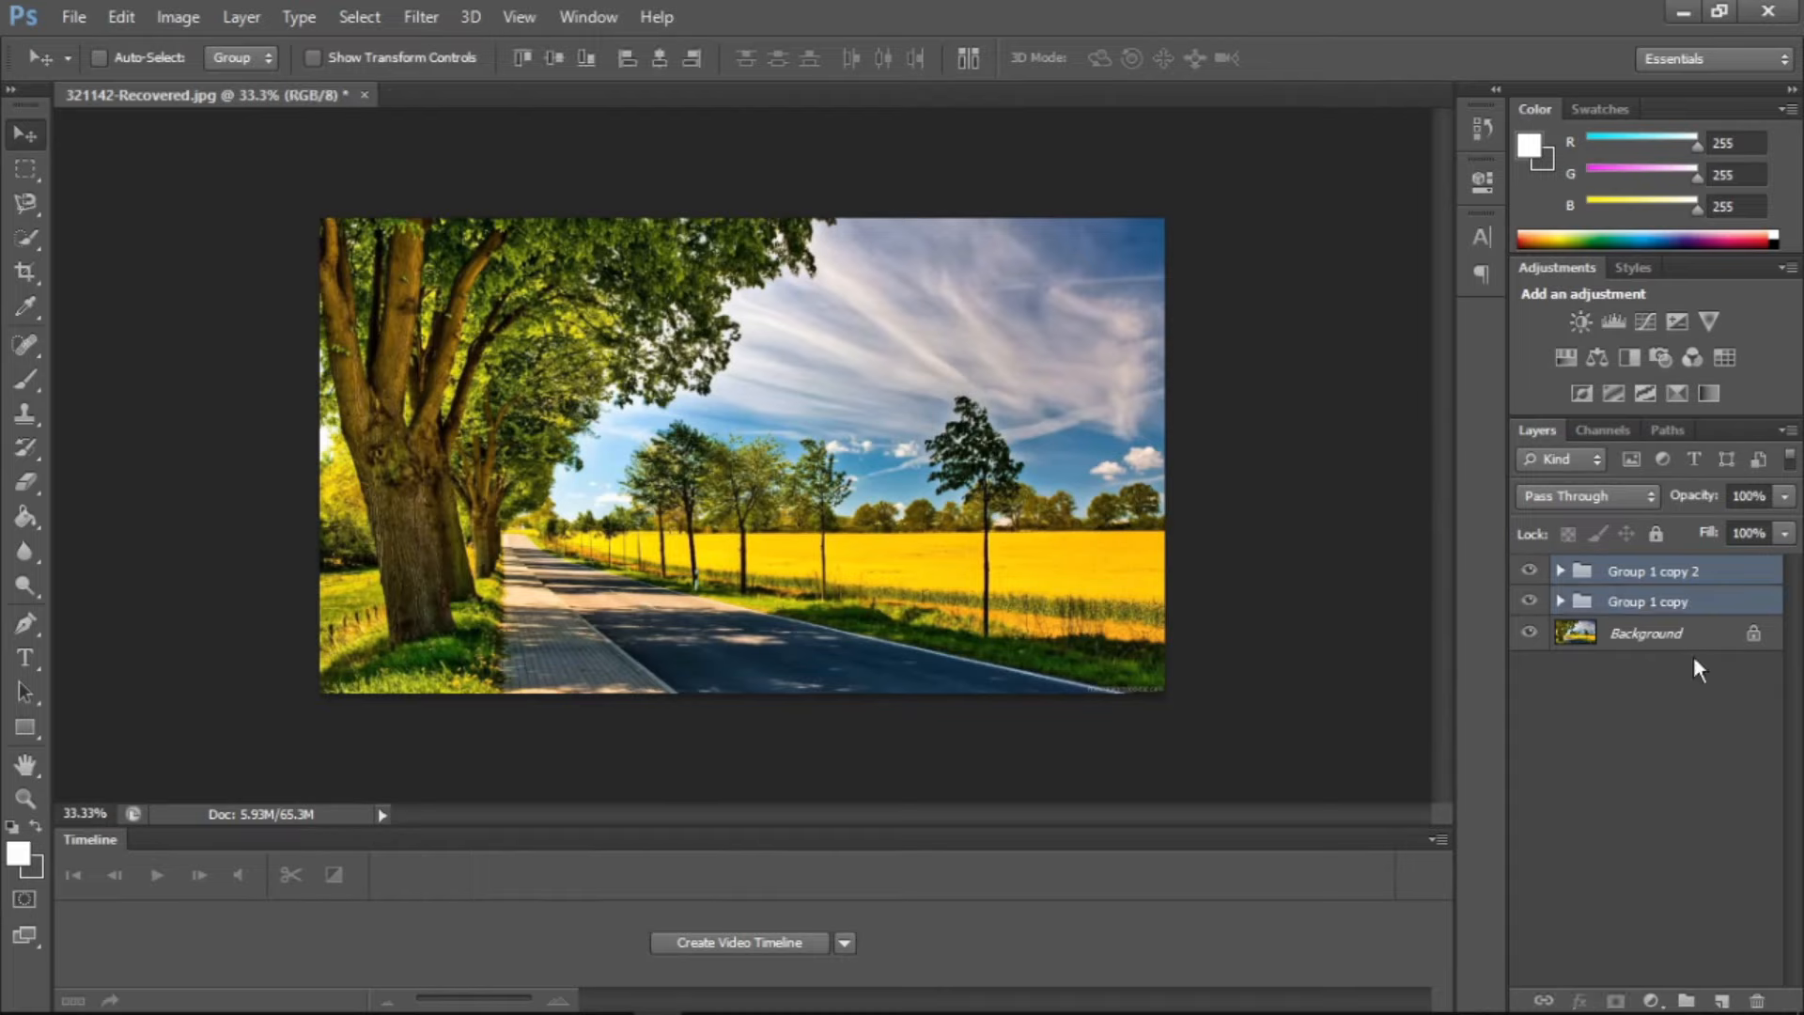
click(1762, 1002)
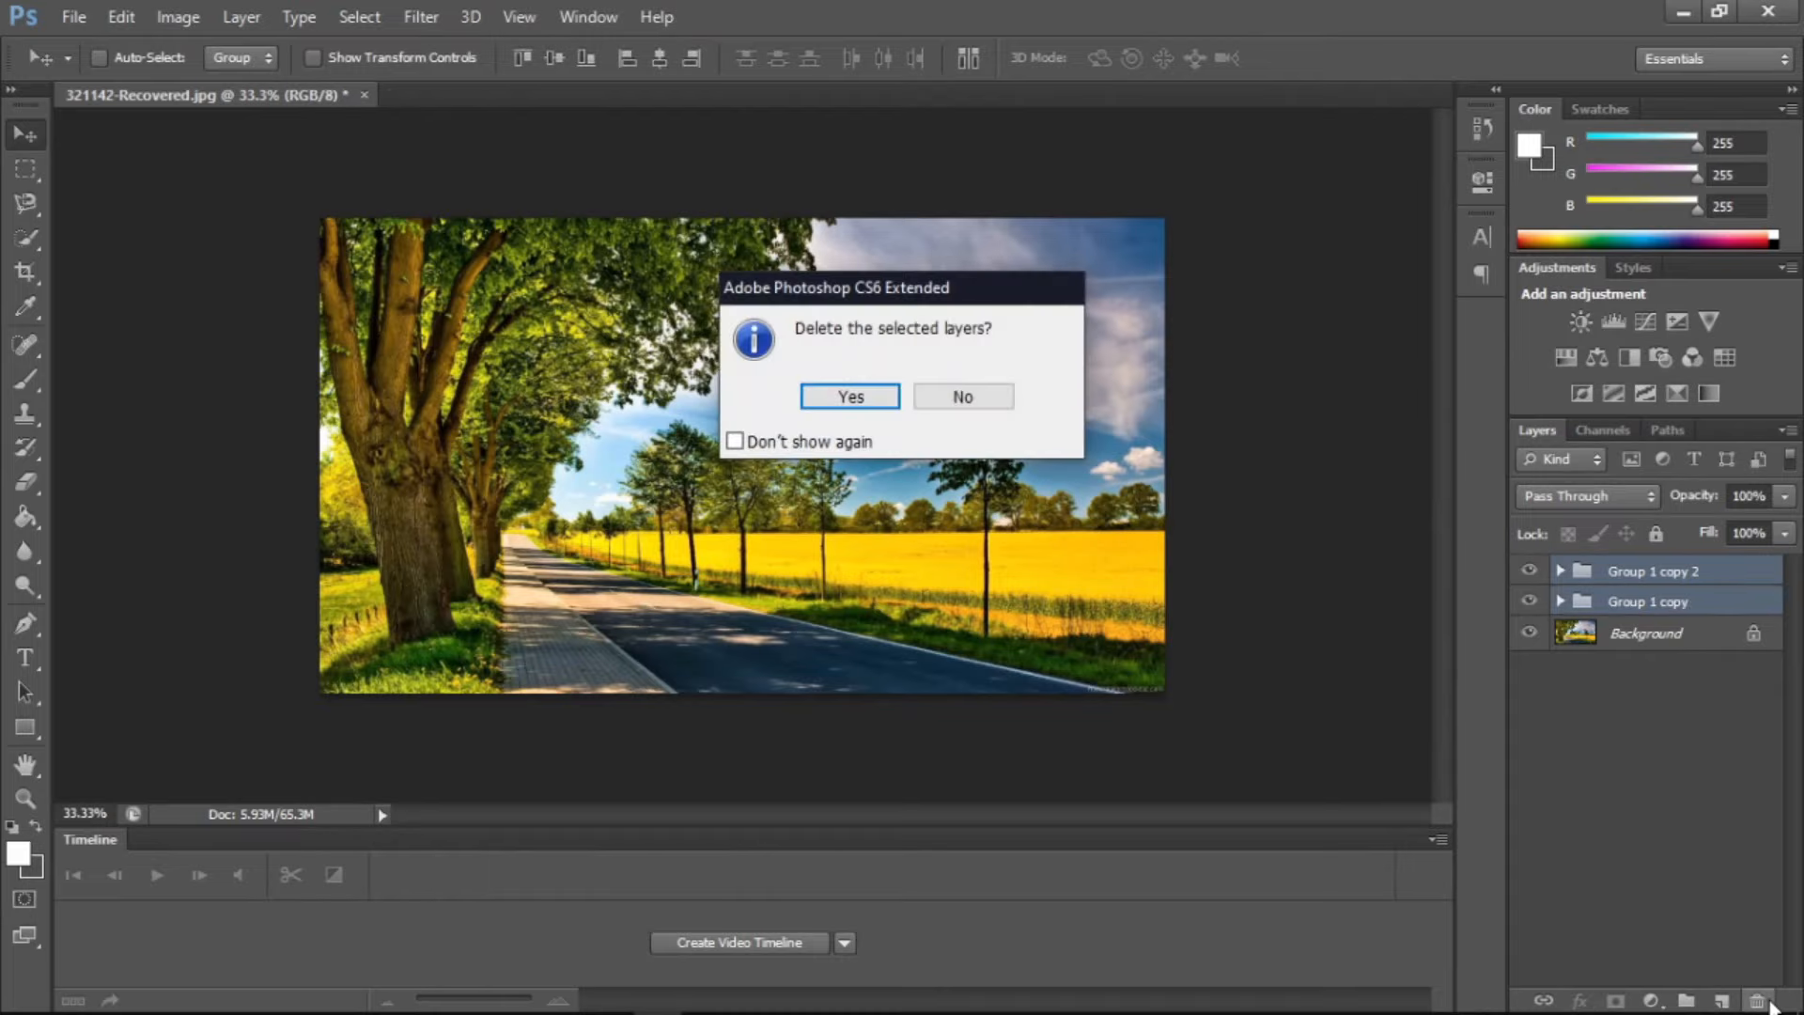
key(Return)
Undo the deletion of the two copied groups
click(242, 17)
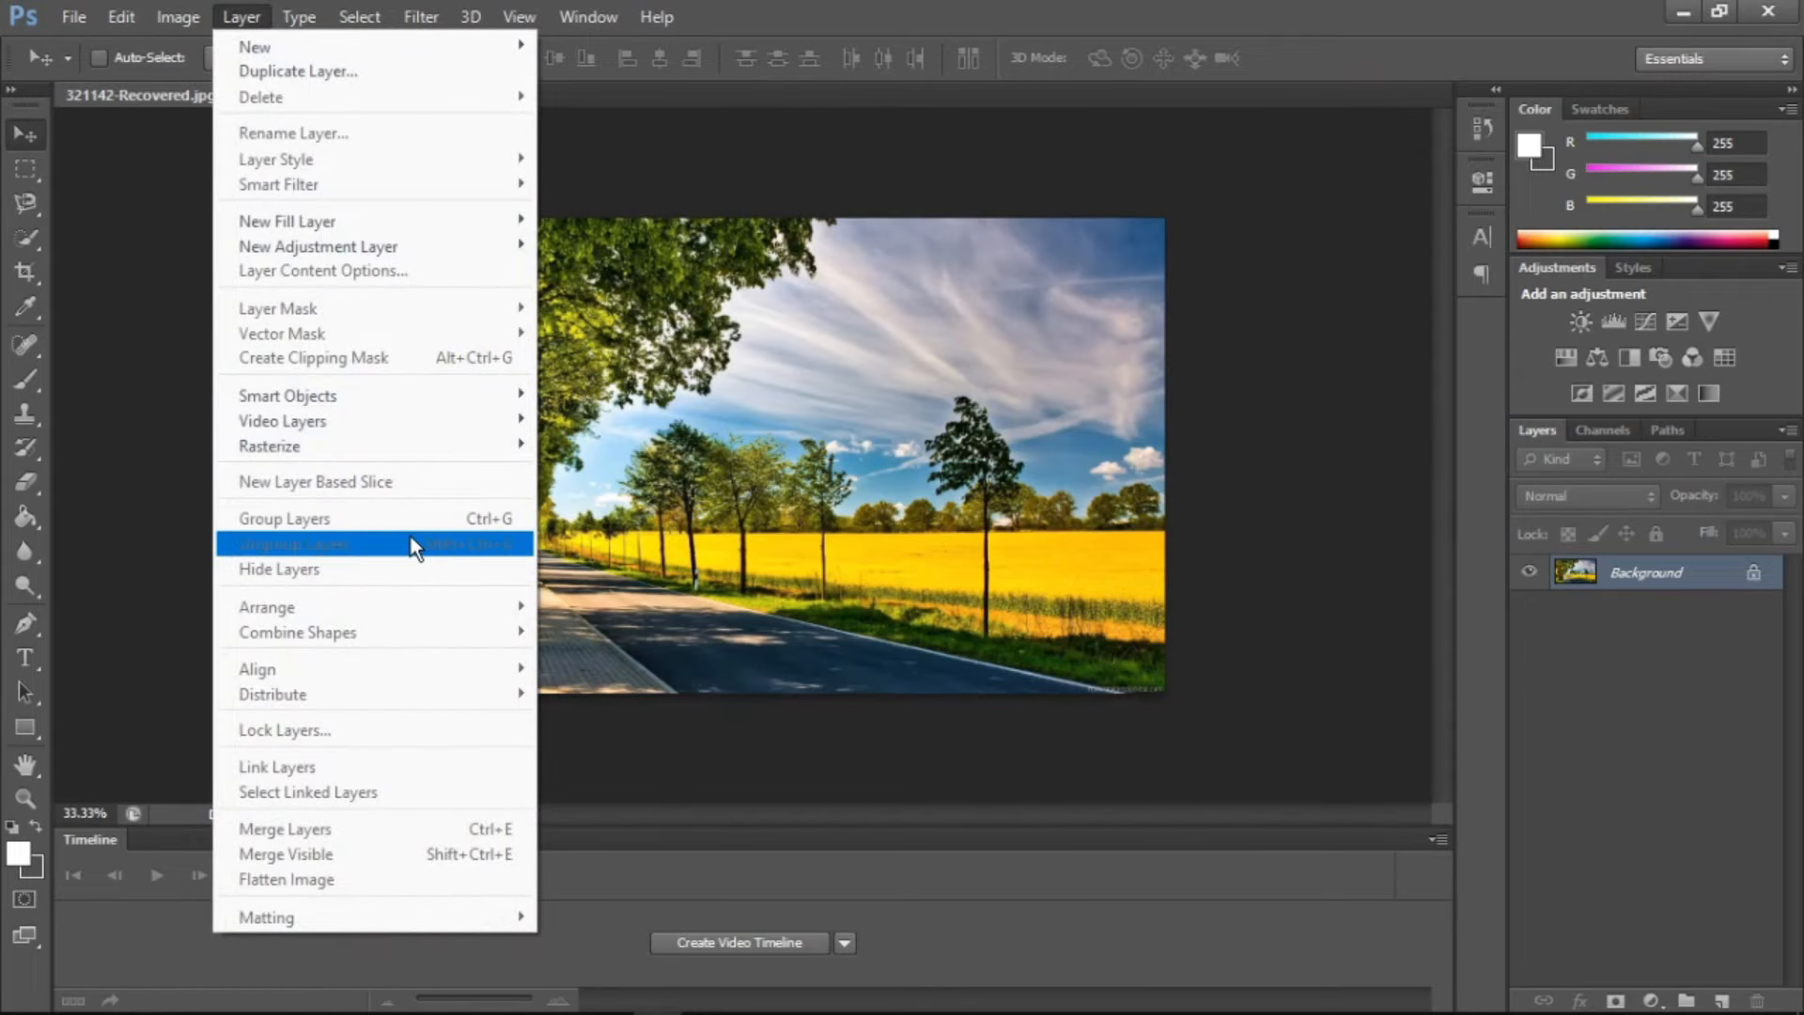
click(1452, 628)
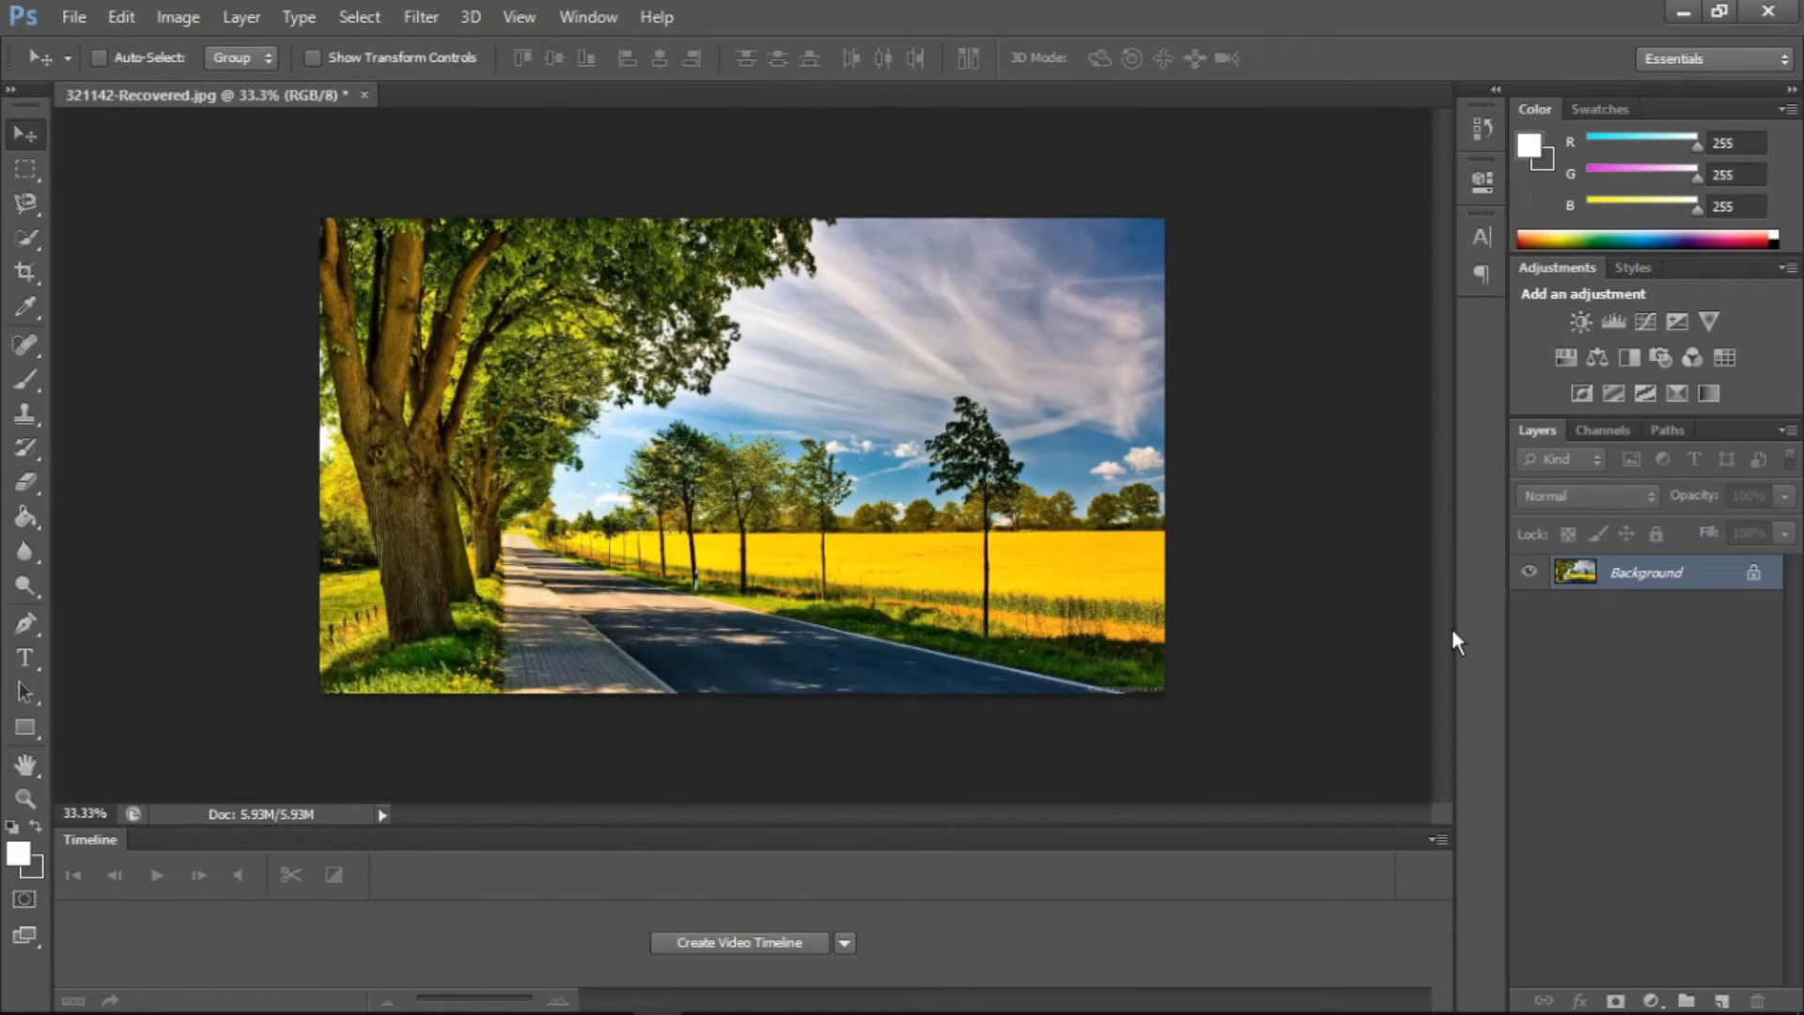
key(ctrl+z)
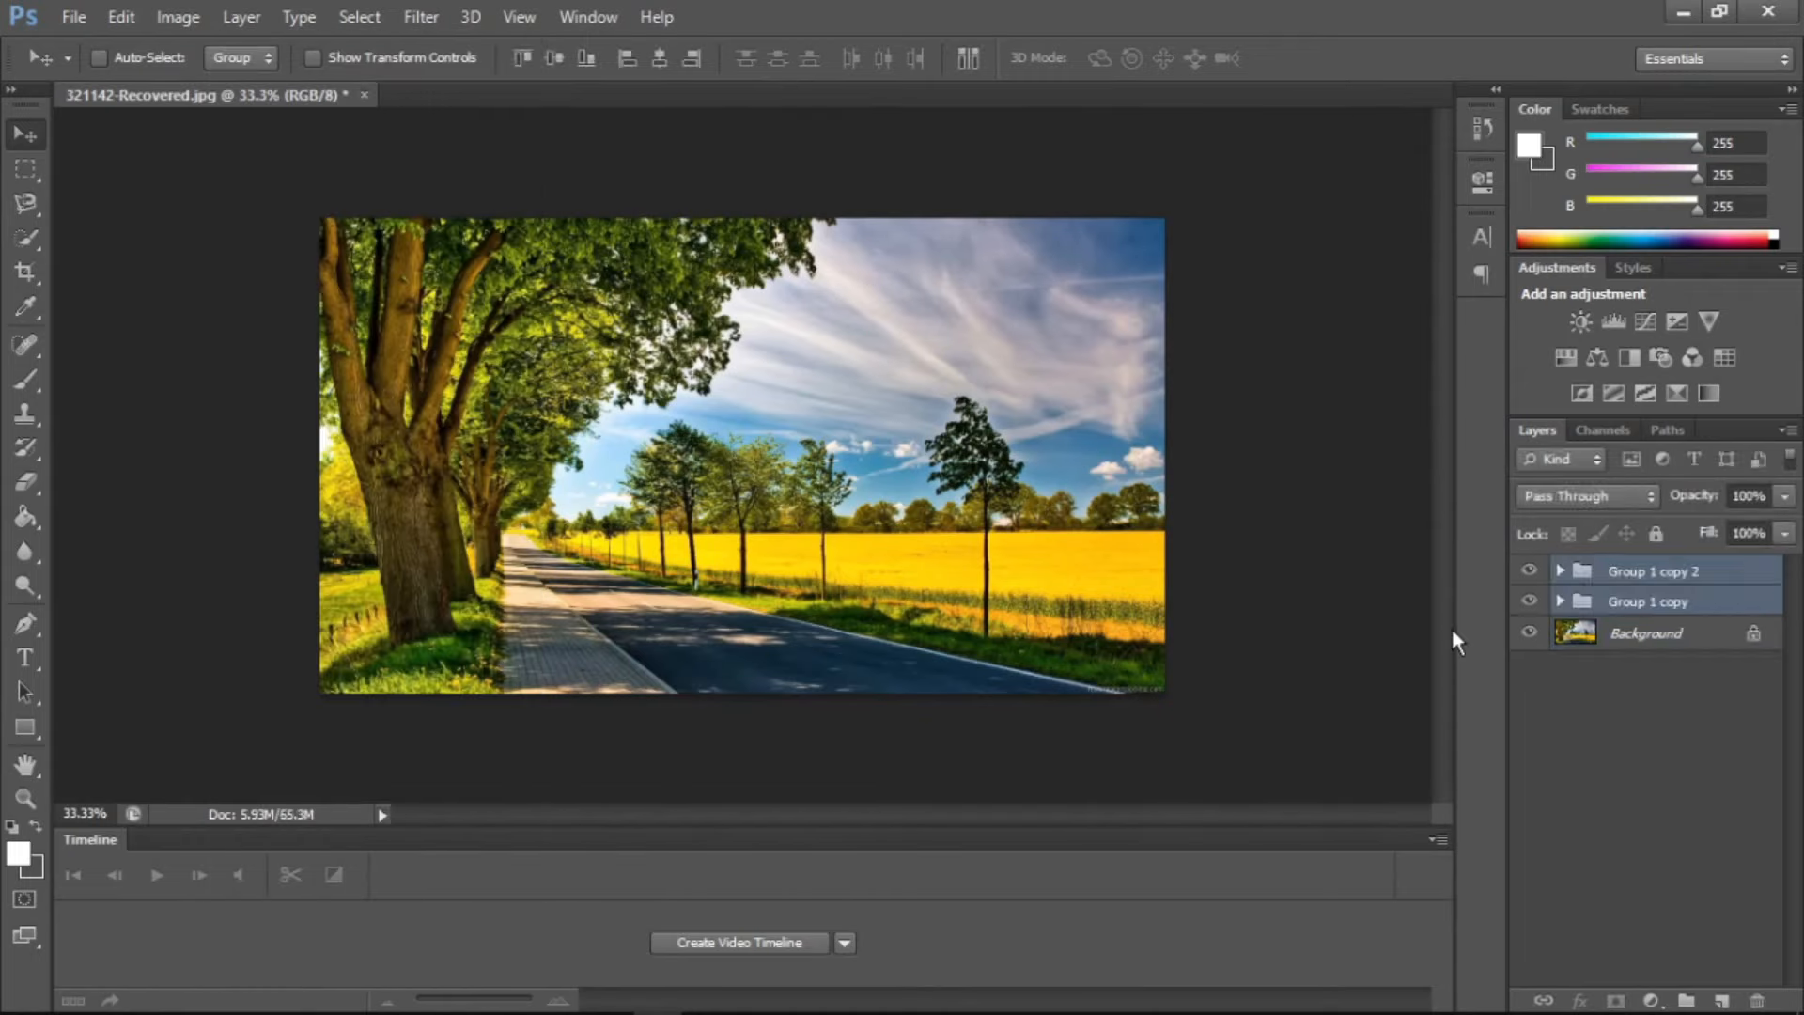
Ungroup Group 1 copy 2 and delete the five layers released from it
click(1601, 581)
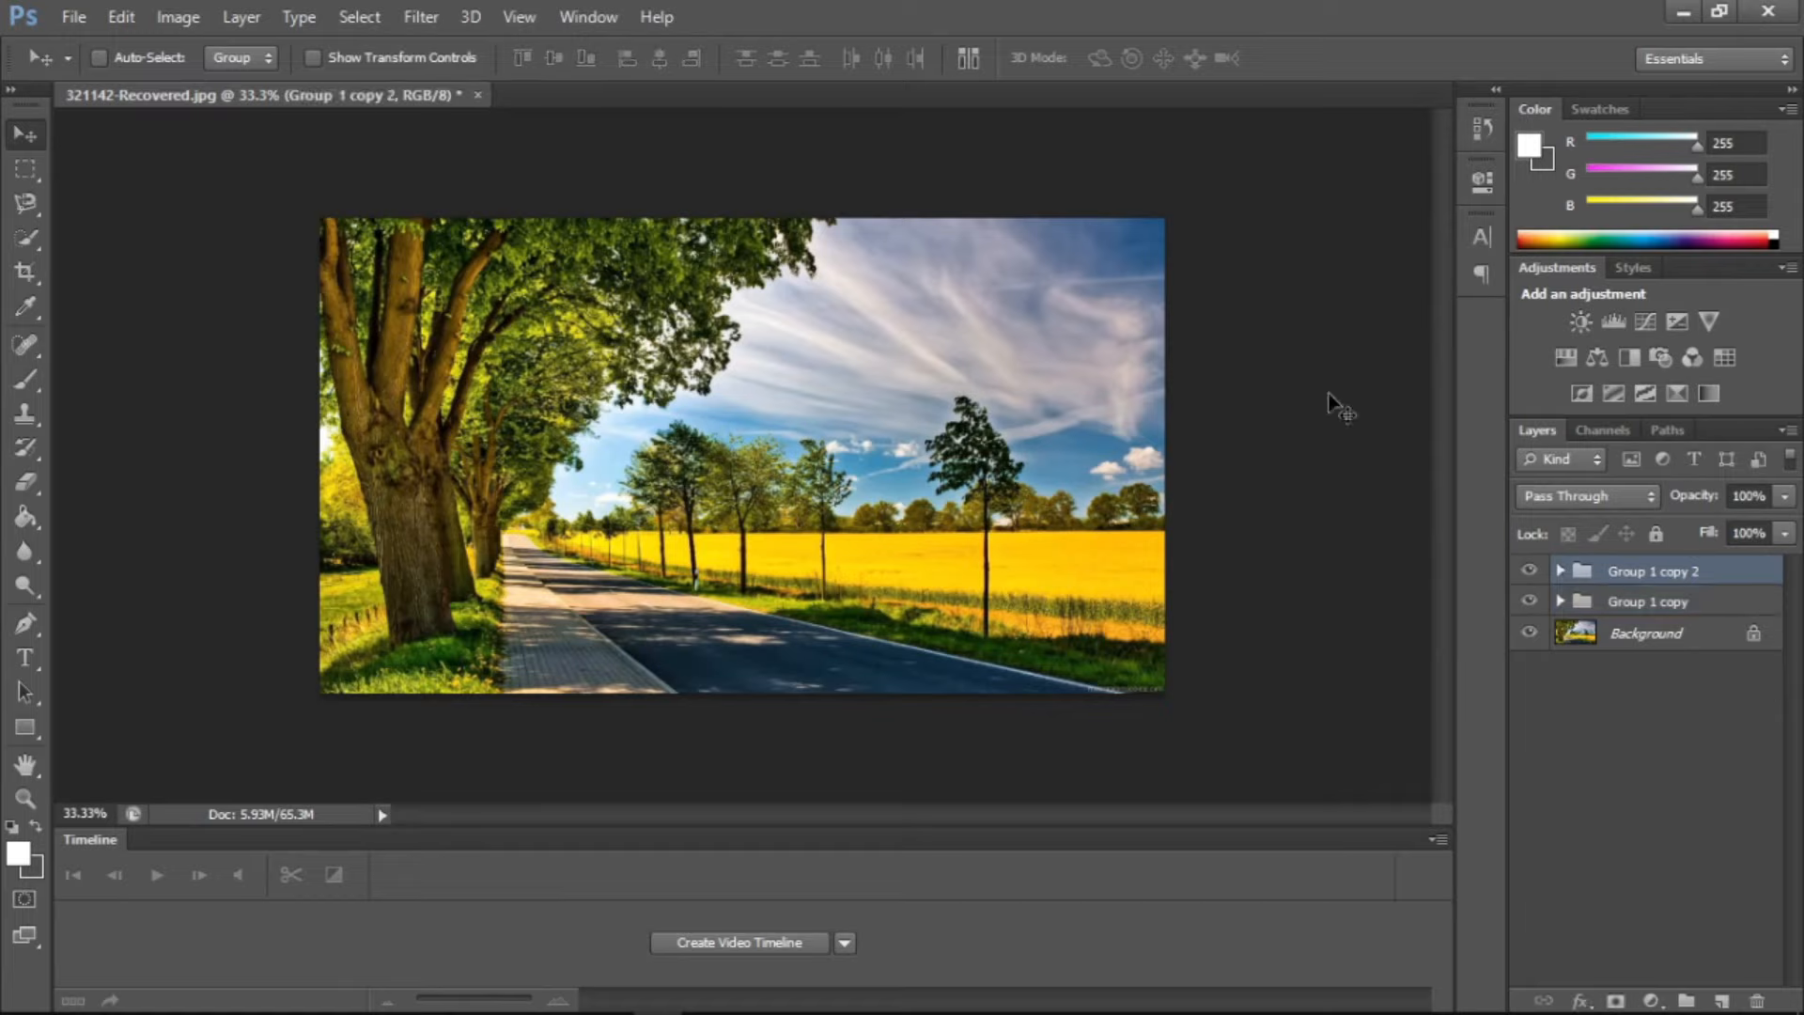
click(242, 16)
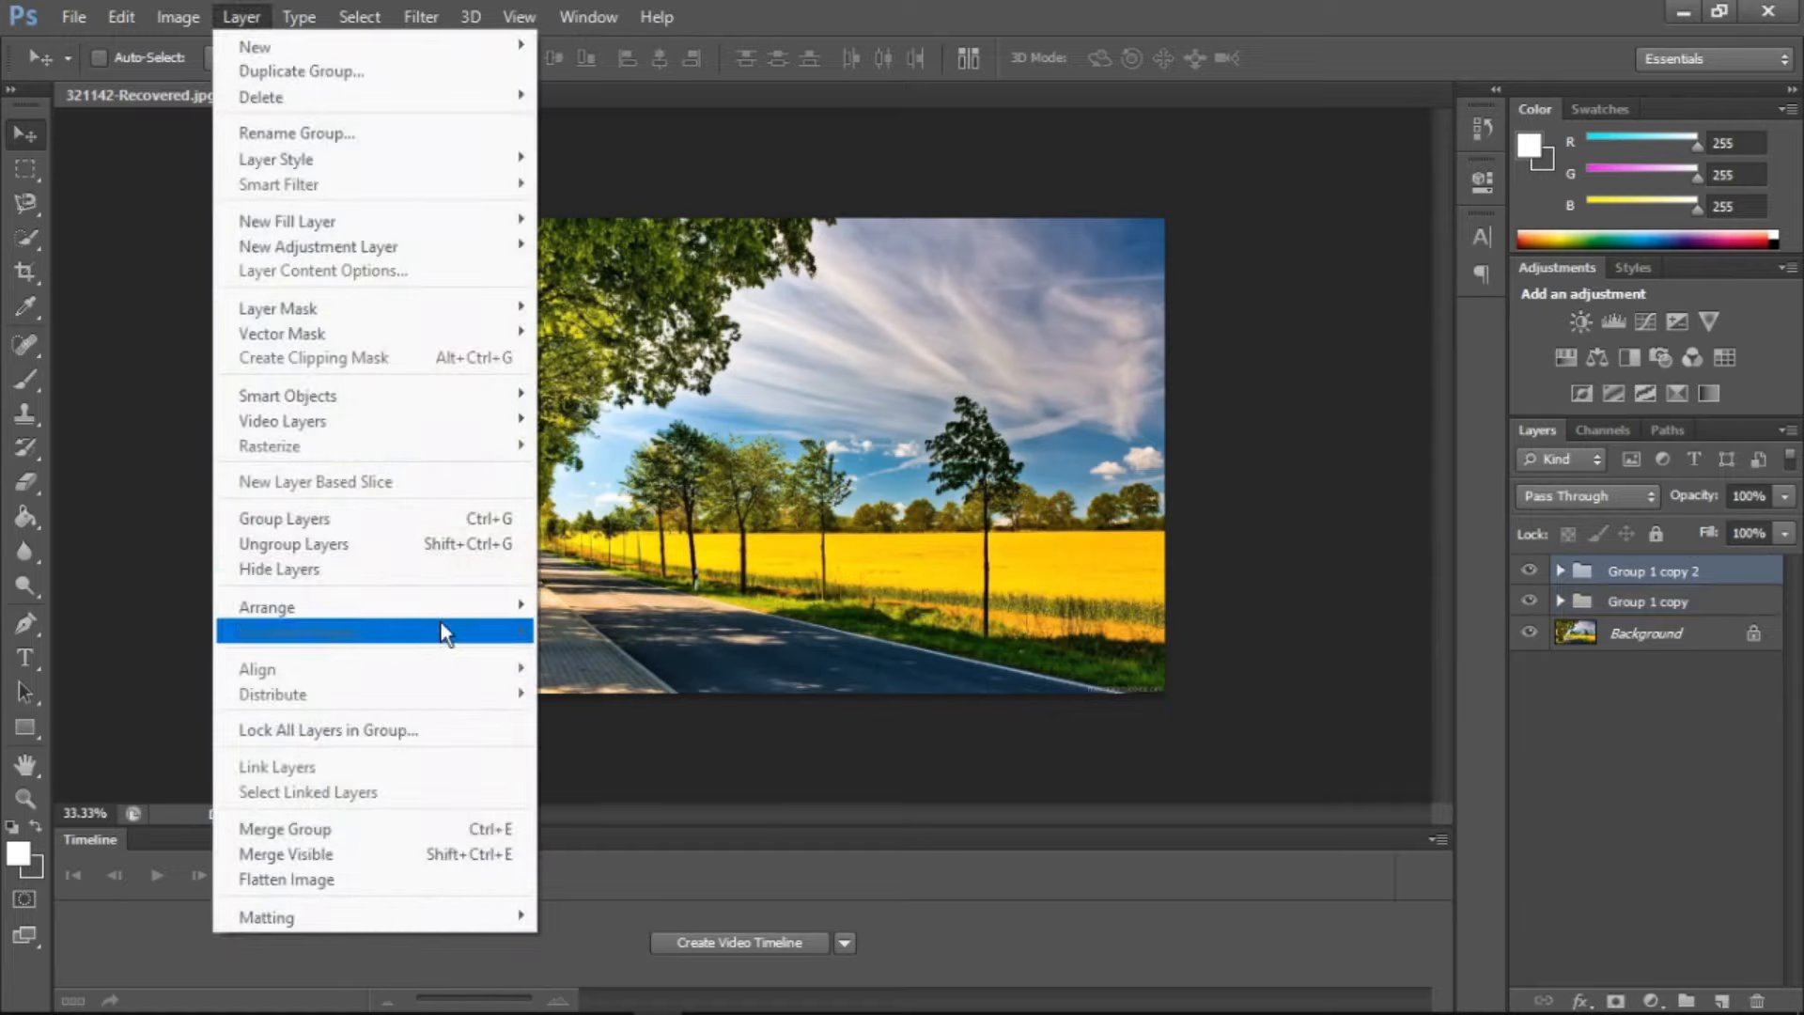
click(403, 547)
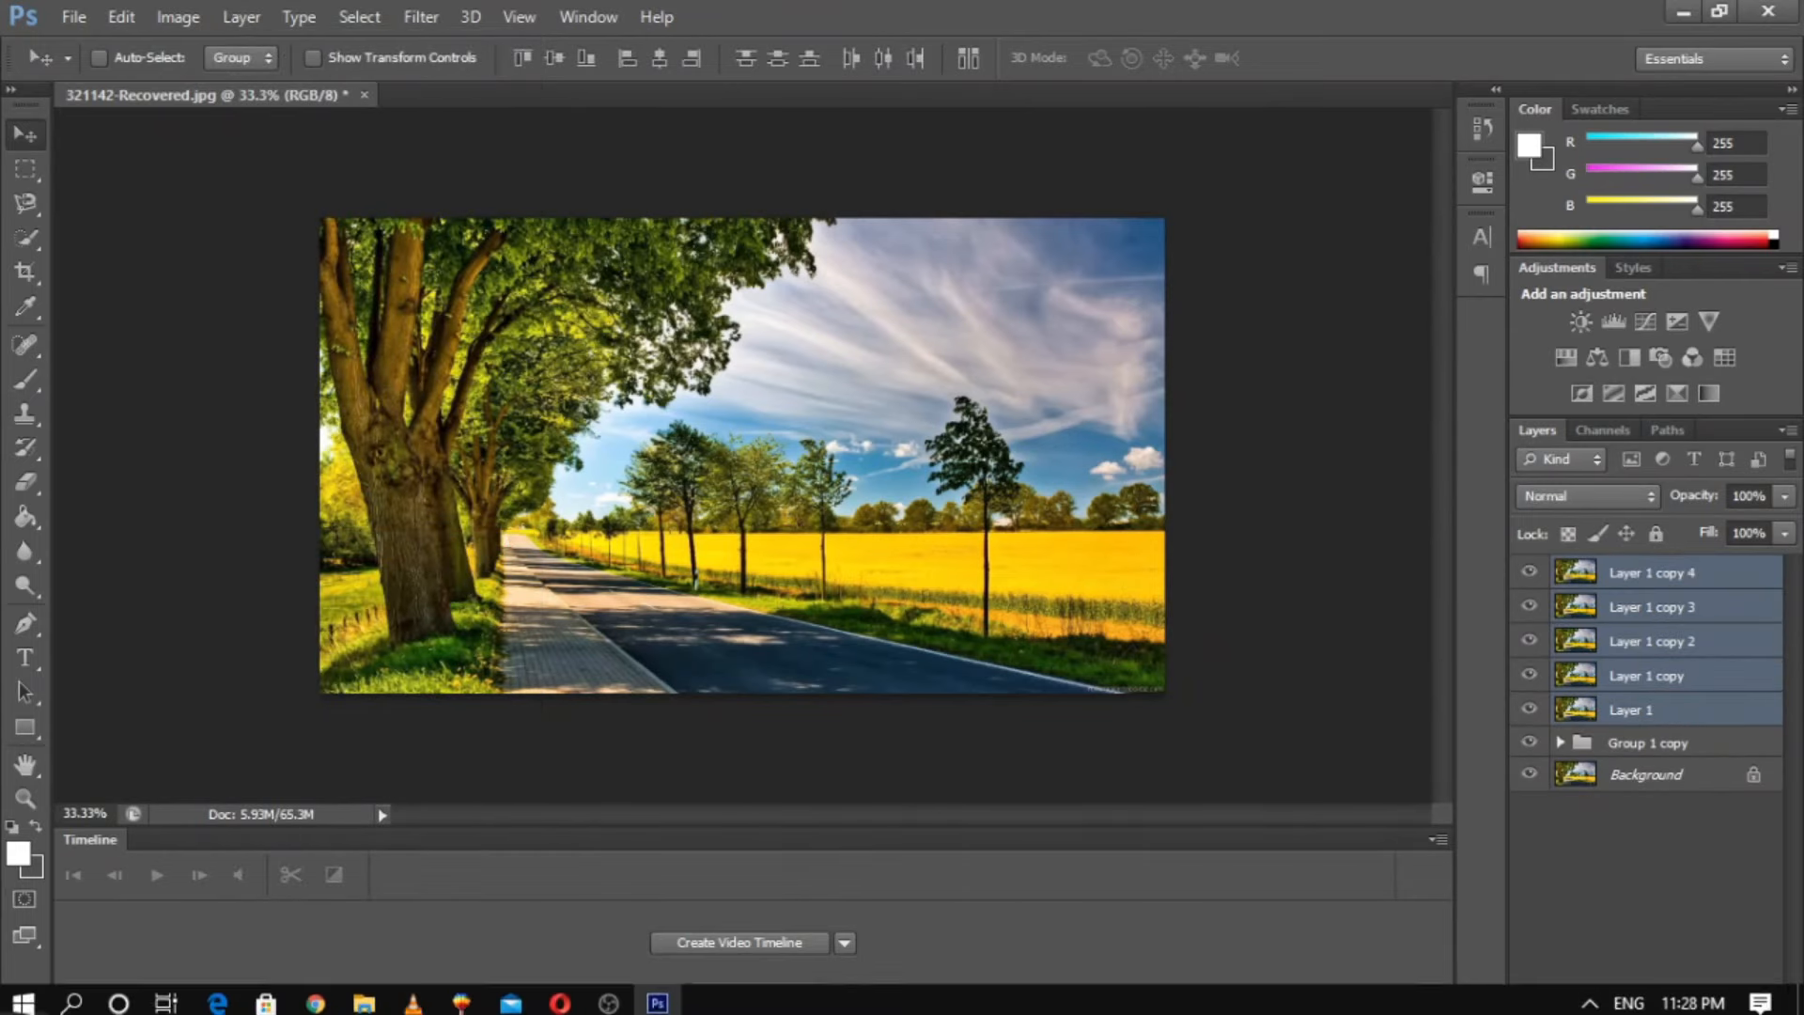
click(1758, 1000)
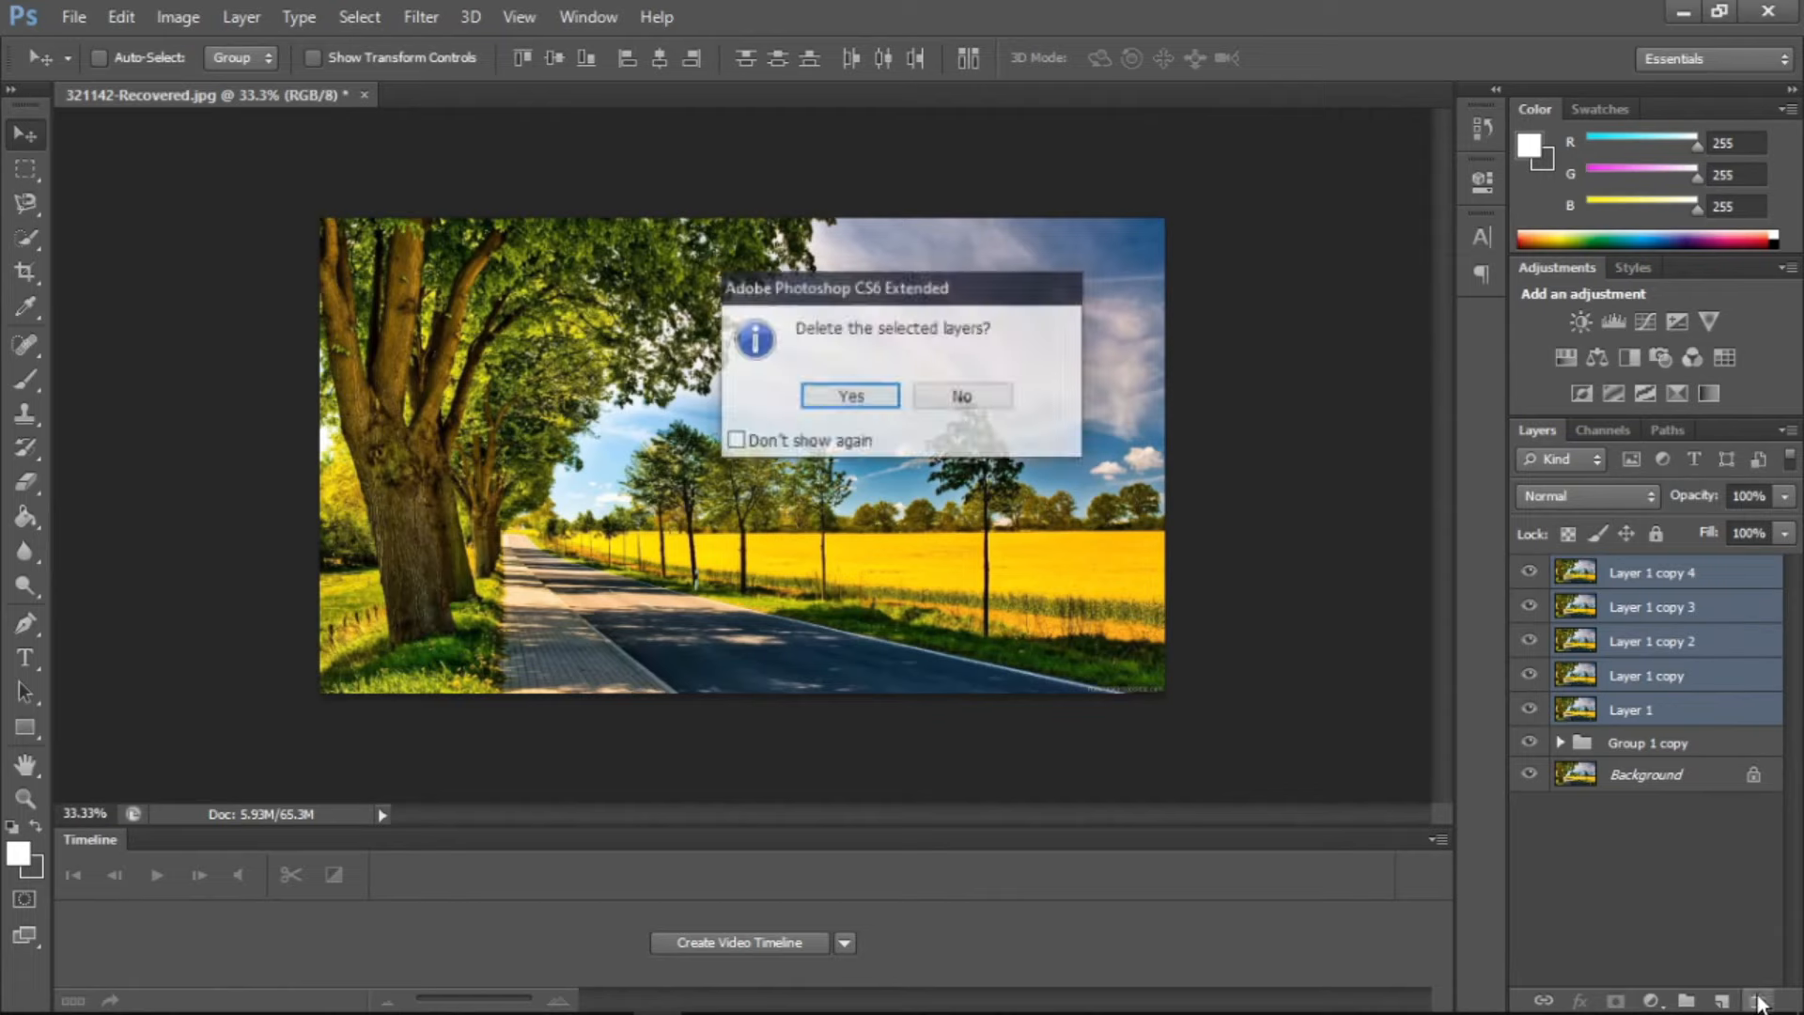
key(Return)
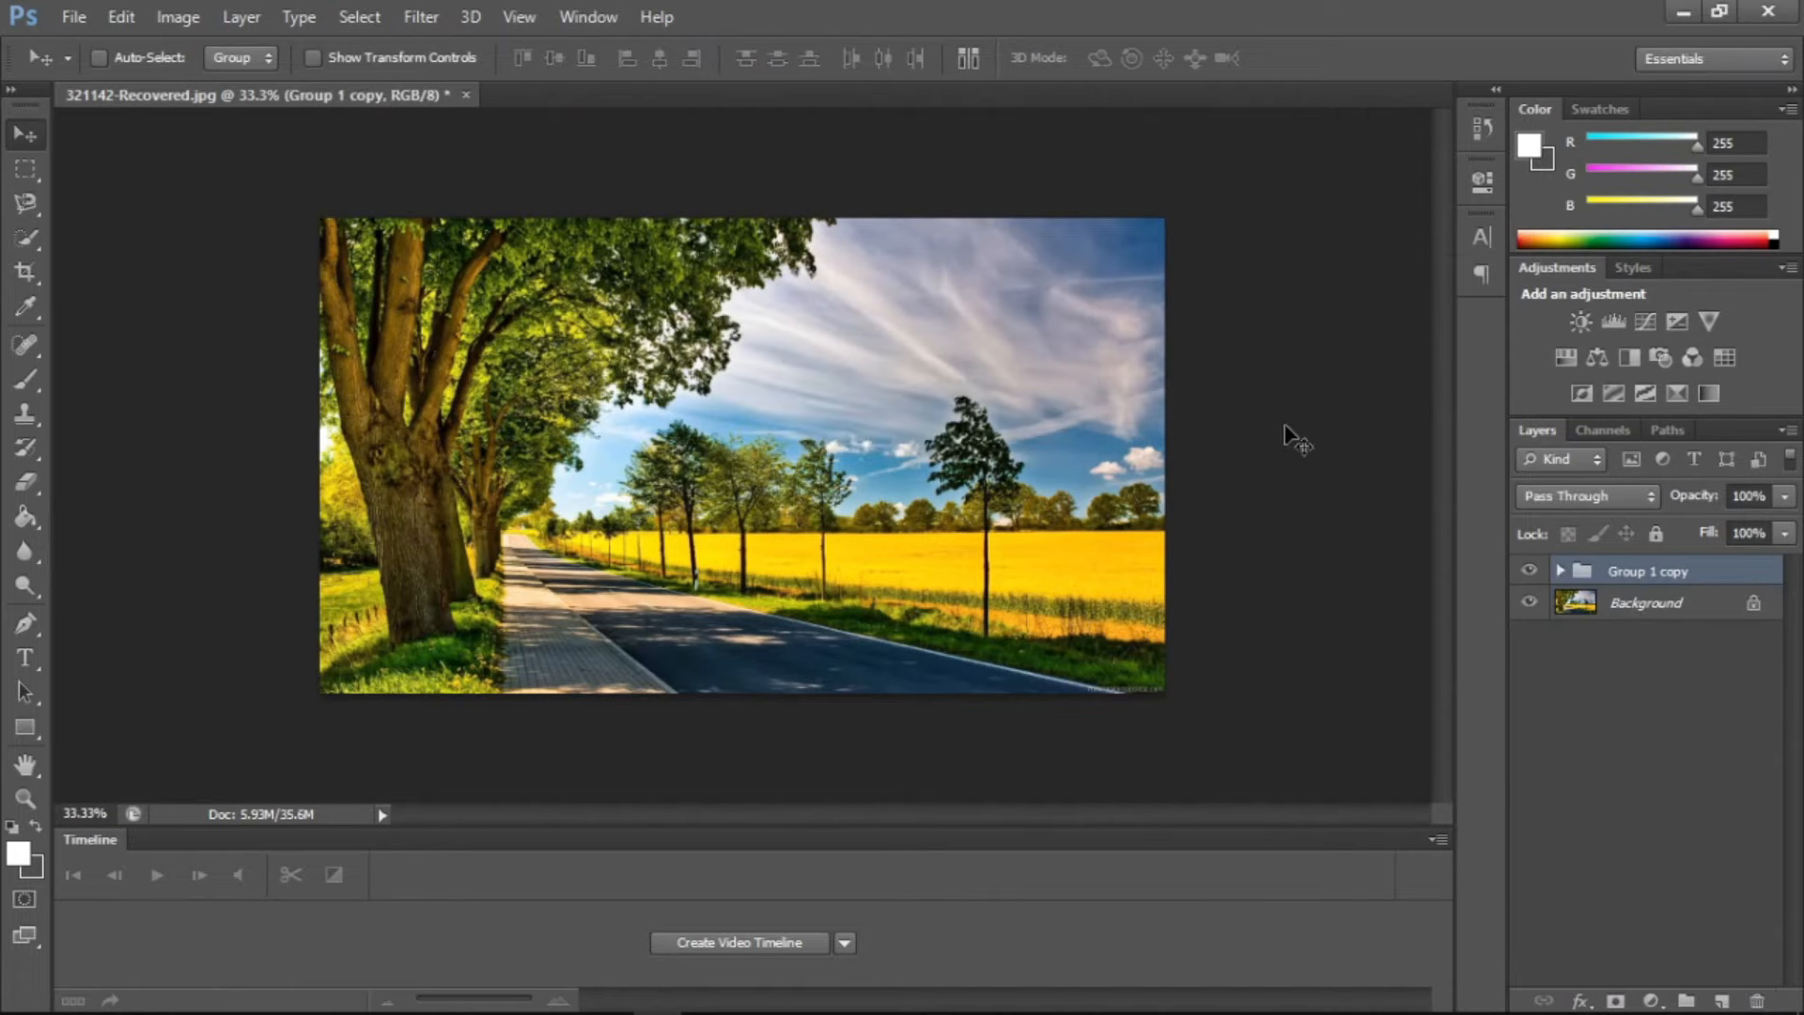
Hide the Group 1 copy group and make it visible again
click(227, 15)
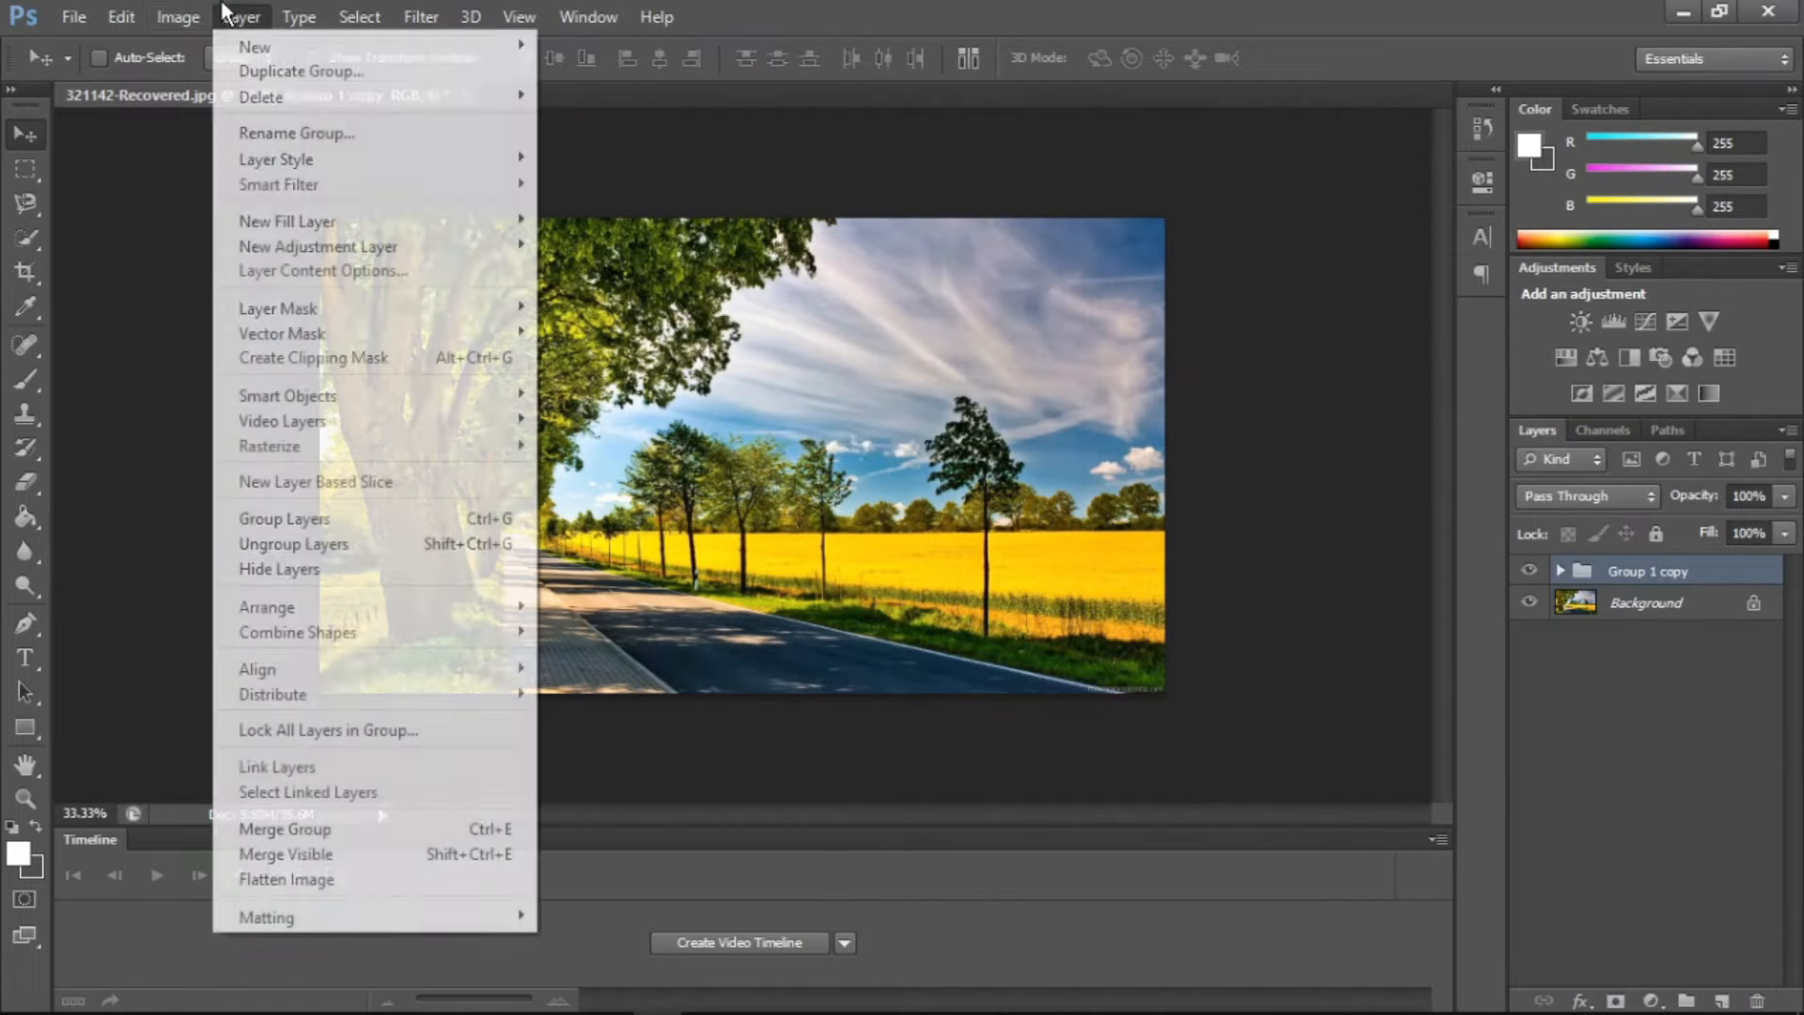
click(304, 558)
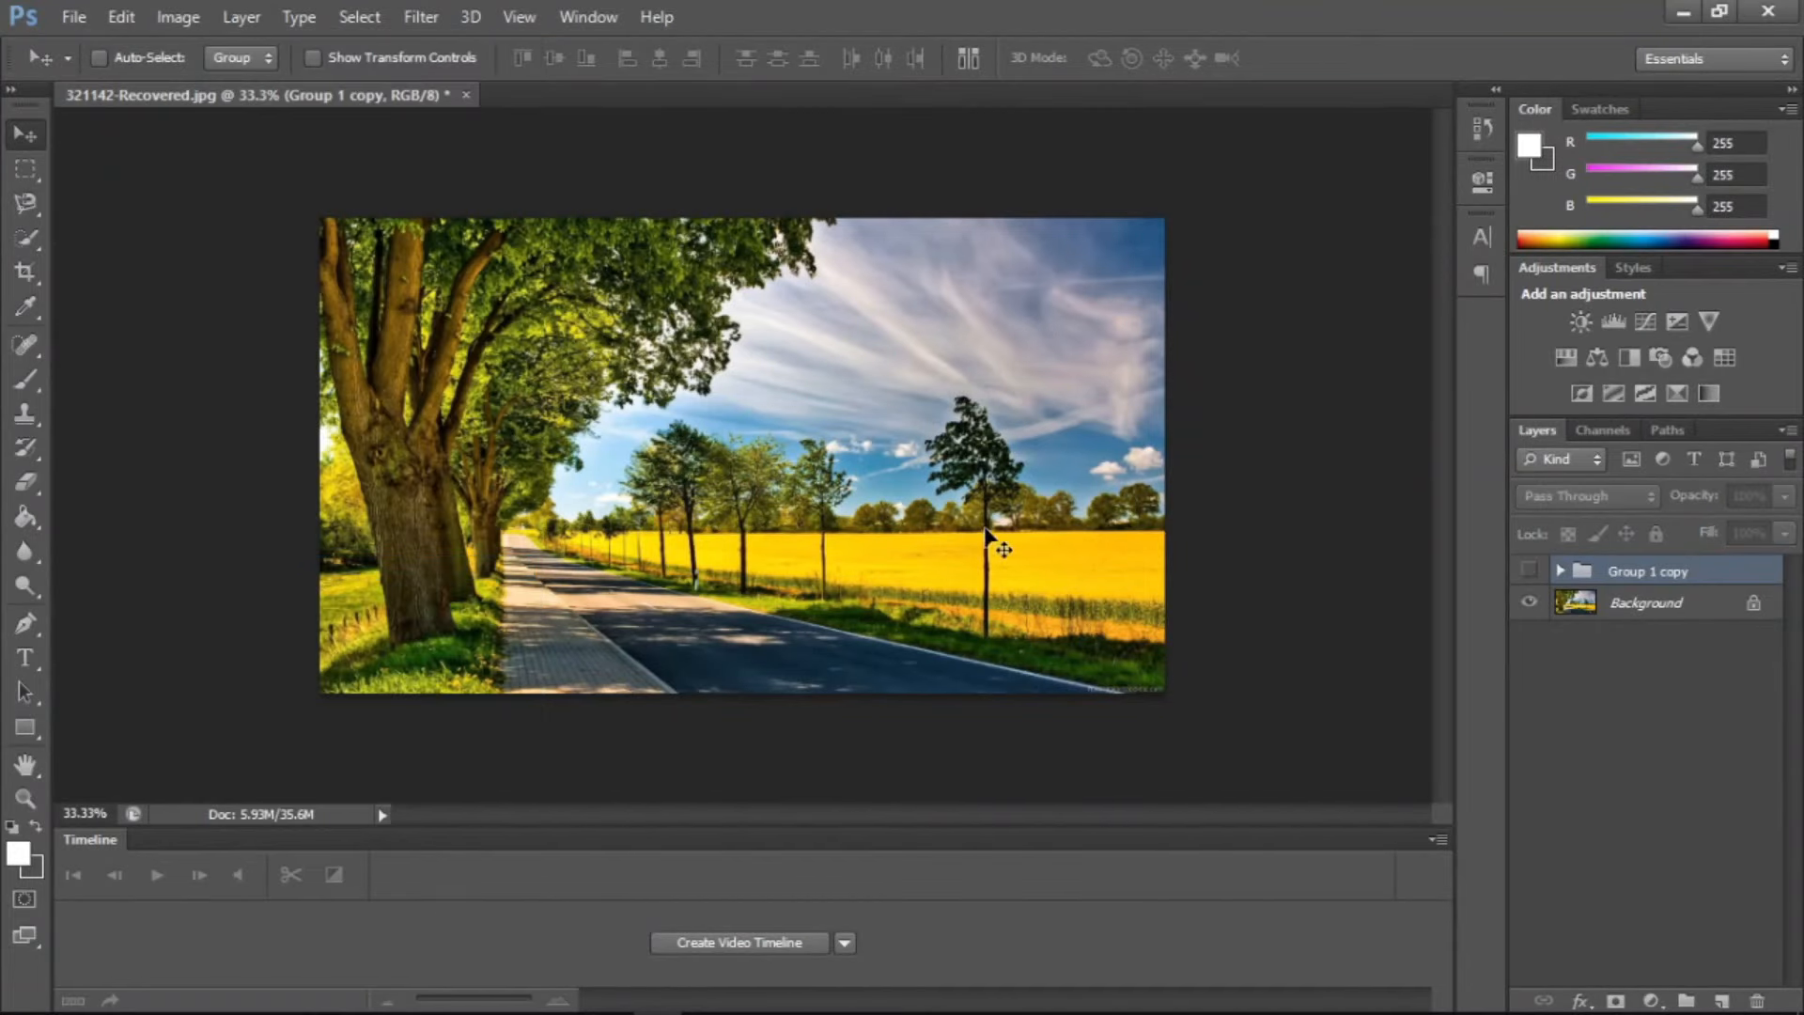
click(1529, 572)
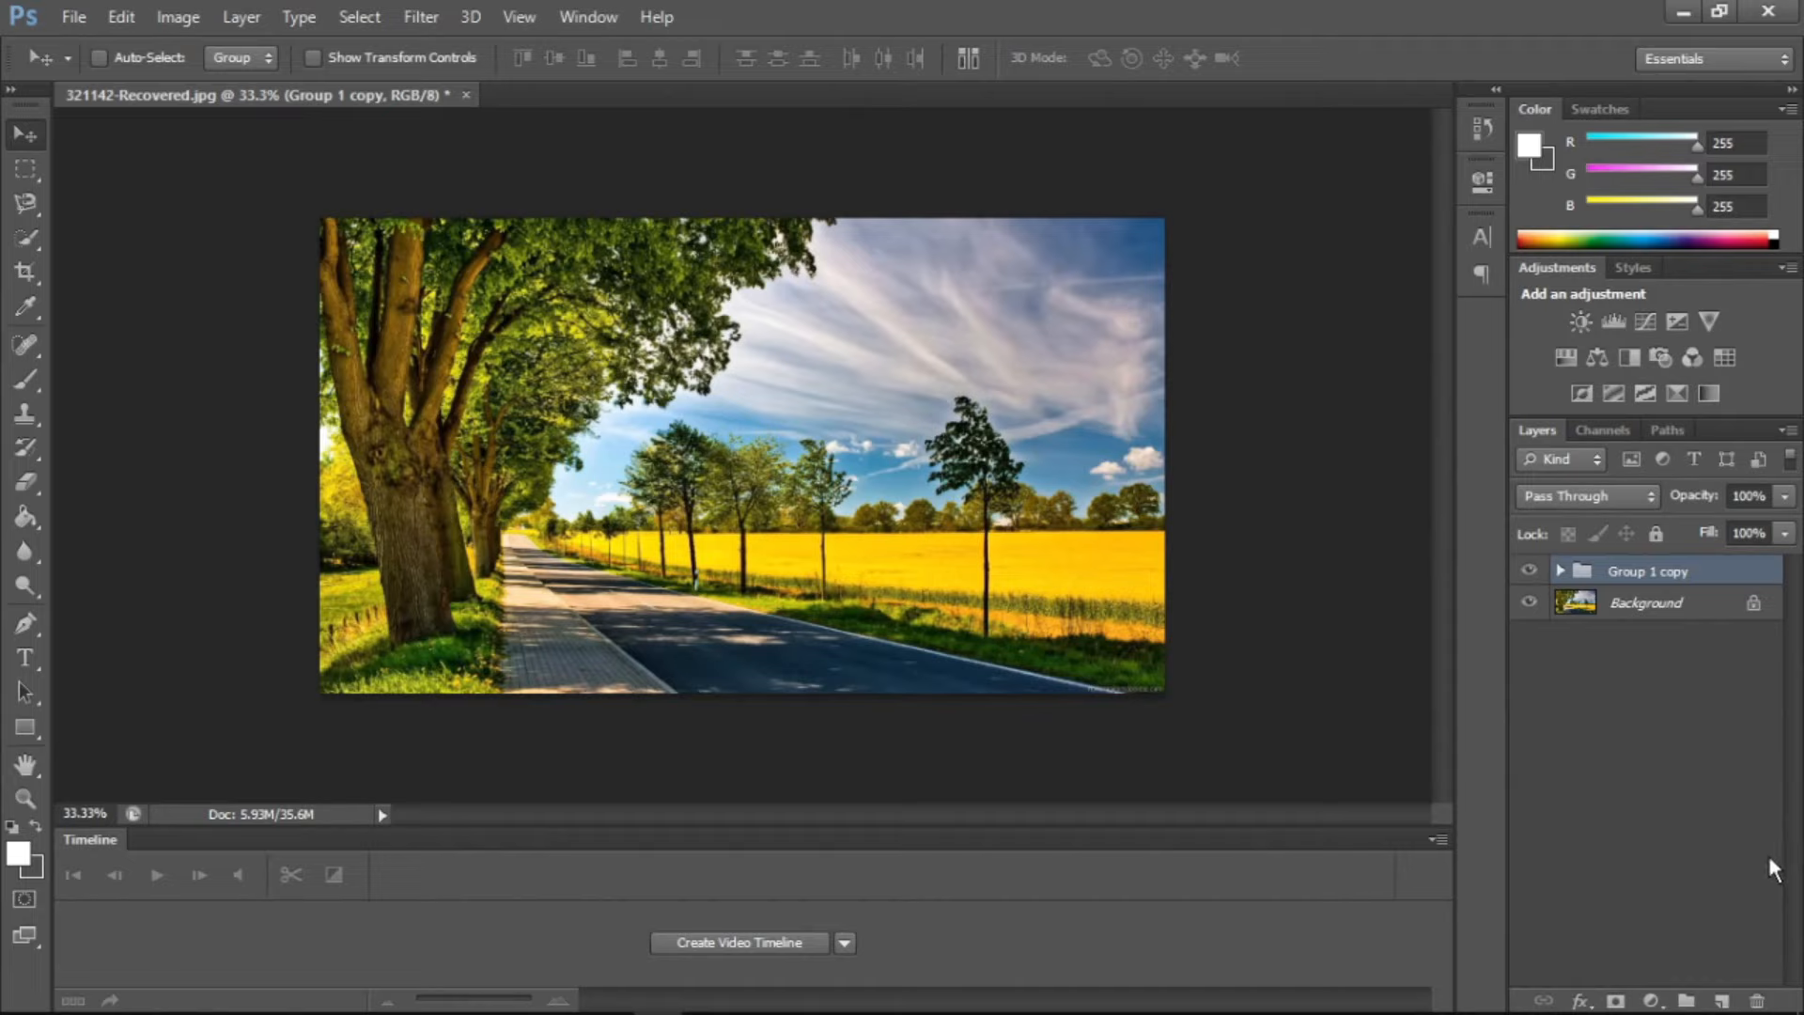
Draw a white rectangle shape about 765 × 384 px over the road and an ellipse about 453 × 468 px overlapping its right edge
click(246, 15)
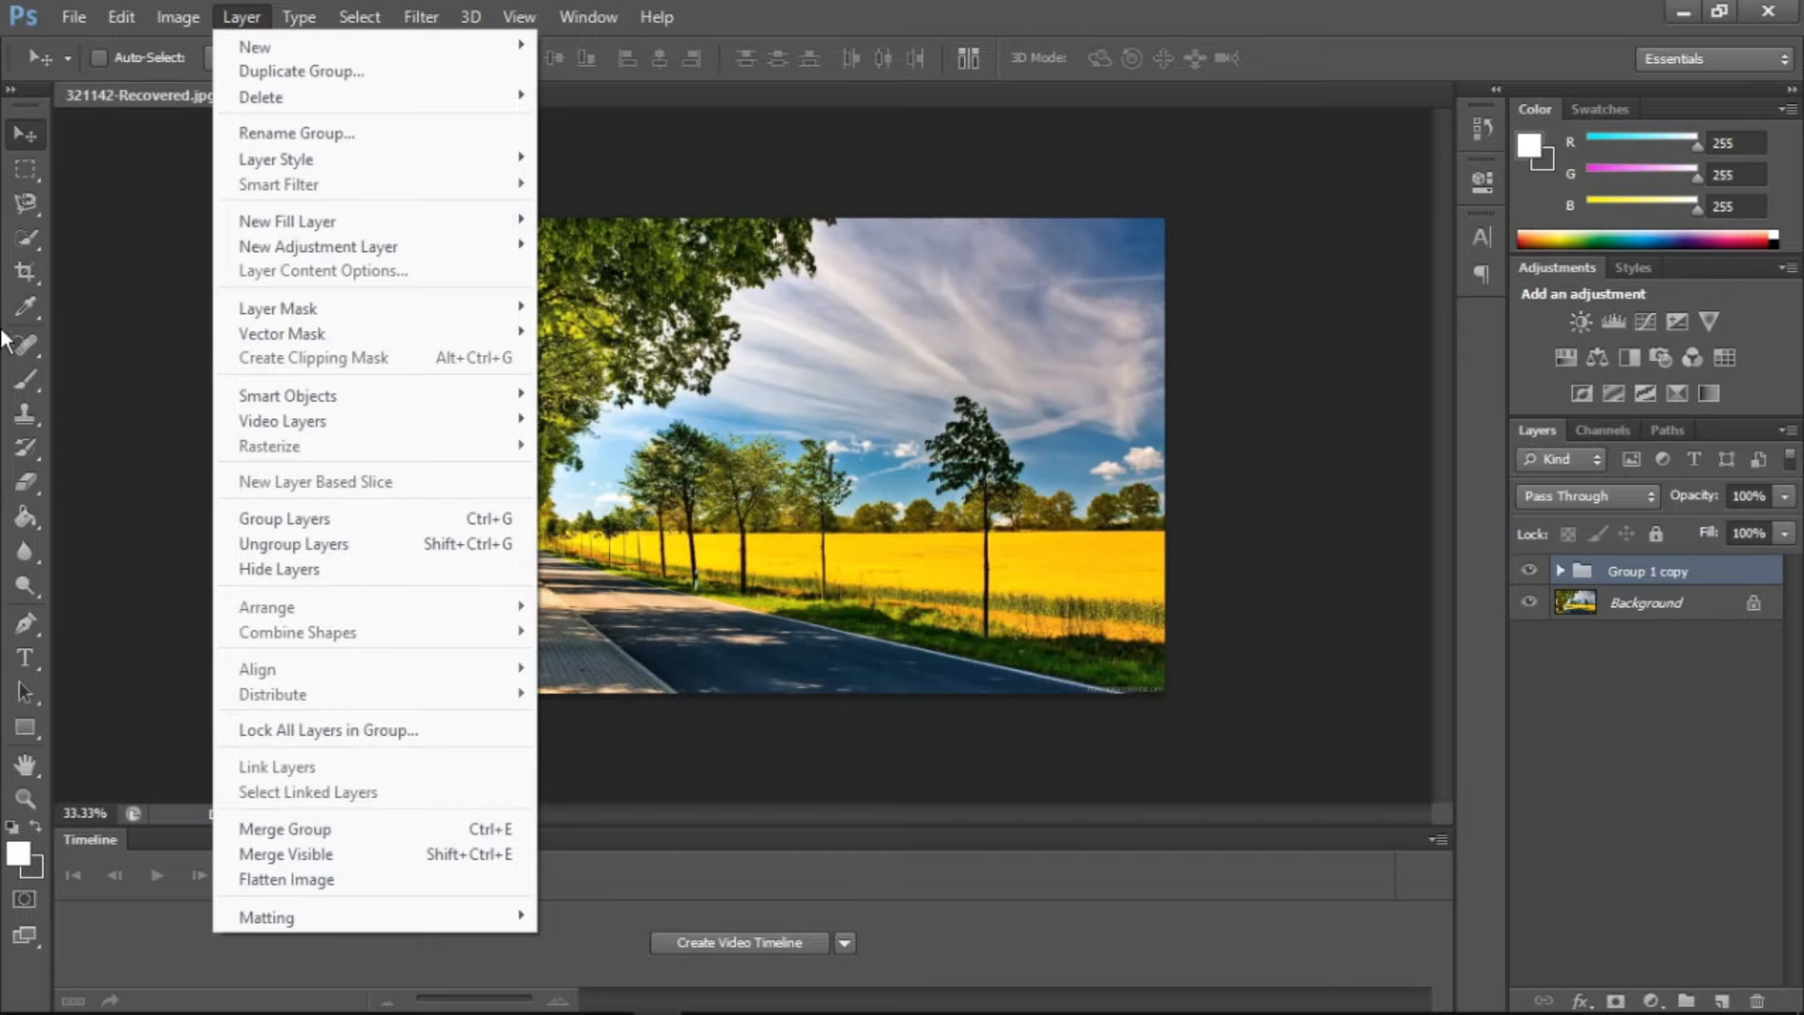
click(26, 728)
drag(492, 417, 829, 584)
right_click(28, 729)
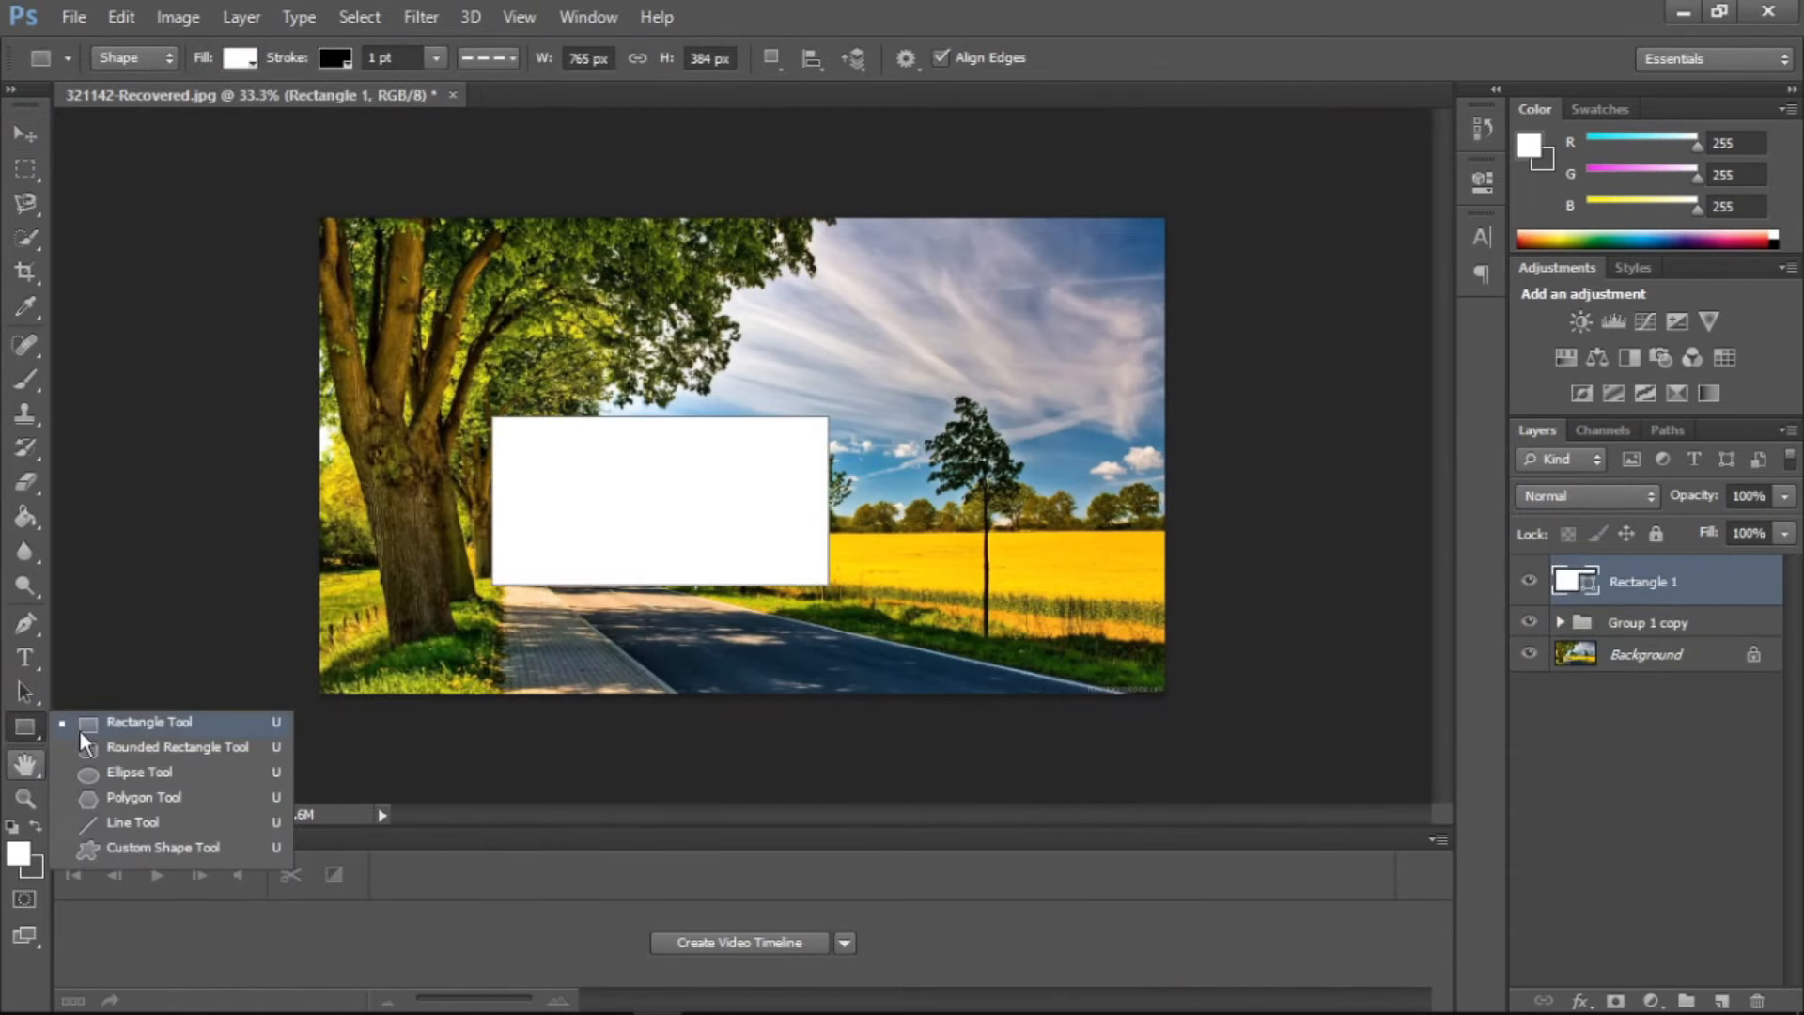
click(118, 766)
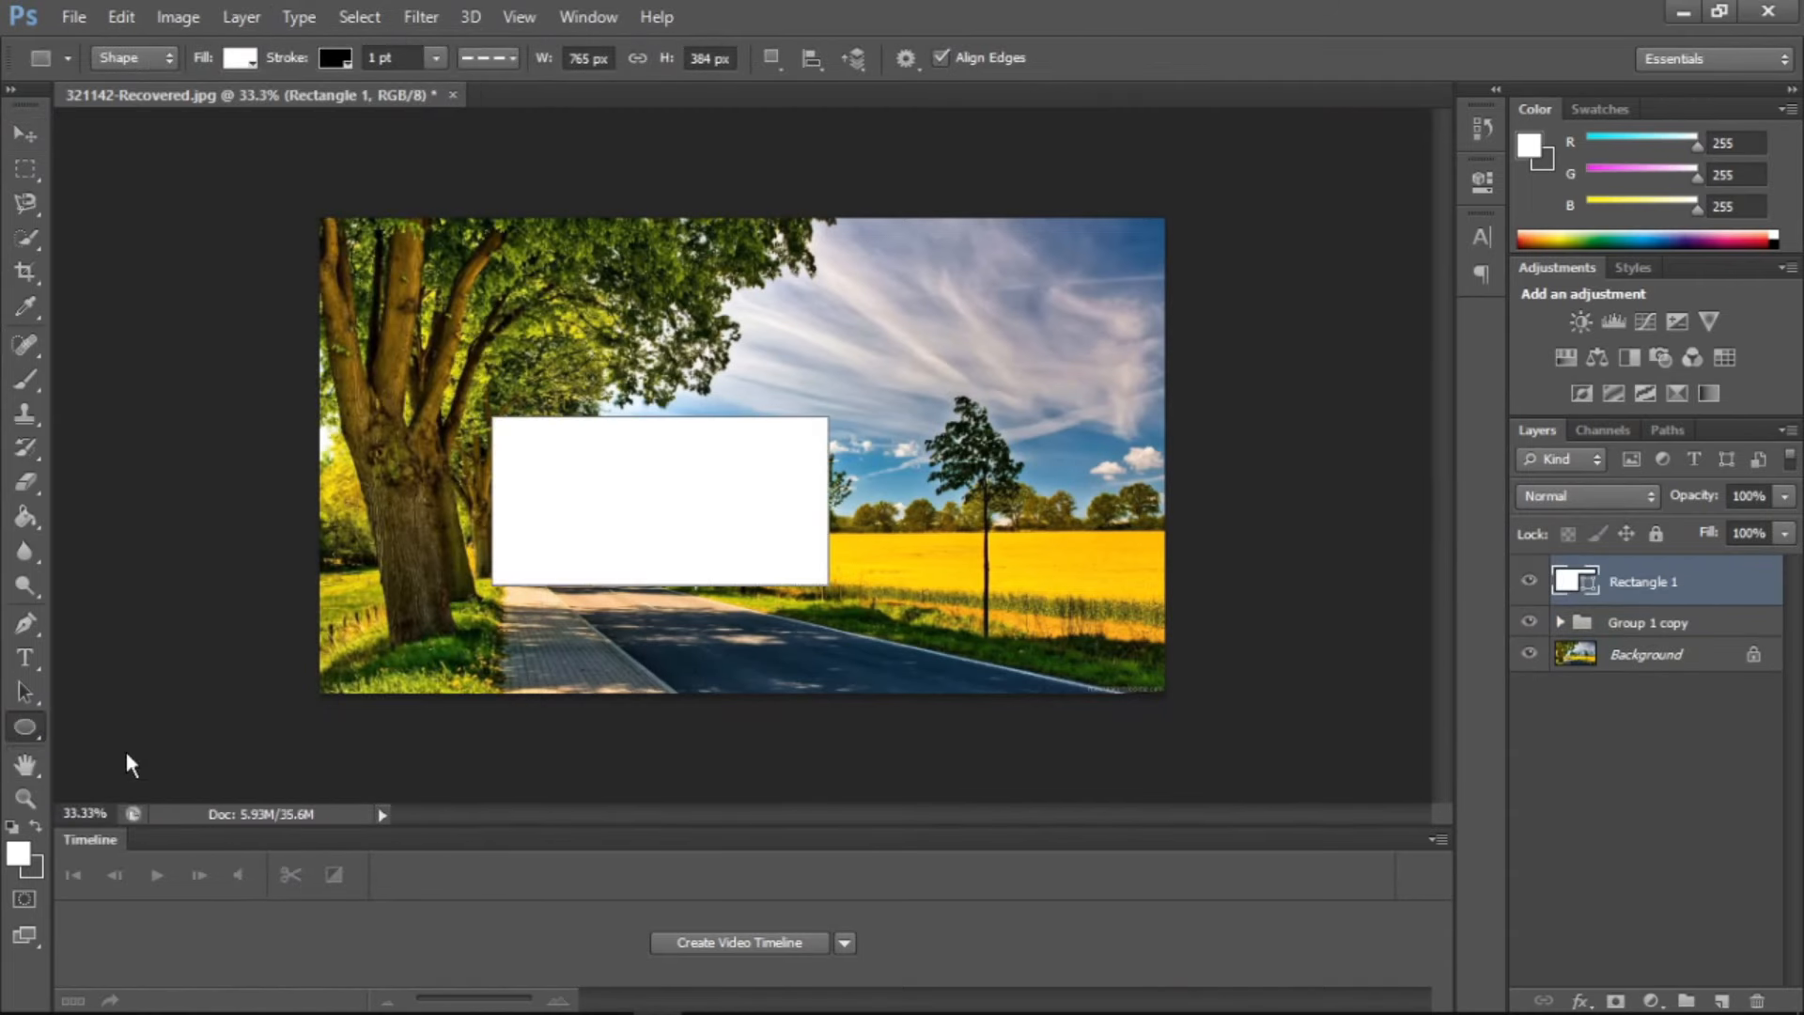
drag(817, 336, 1013, 543)
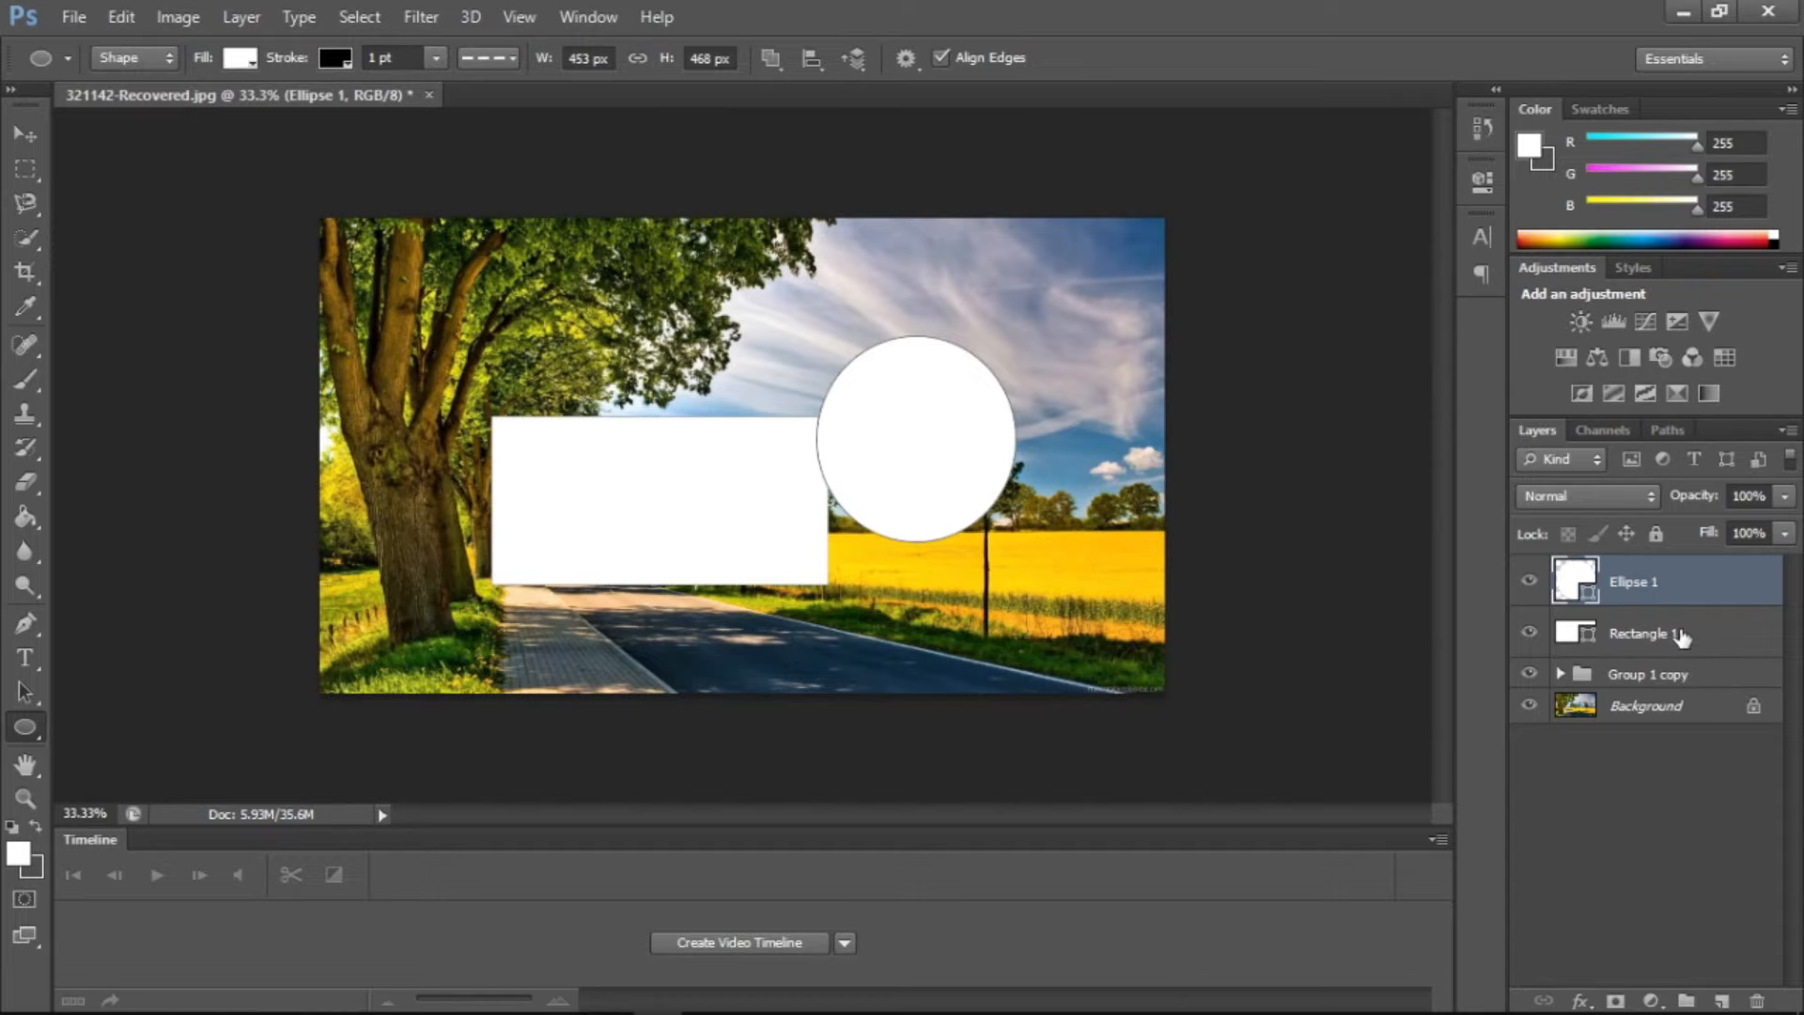
Select the Ellipse 1 and Rectangle 1 layers together and combine them with Unite Shapes
shift+click(1683, 635)
click(241, 16)
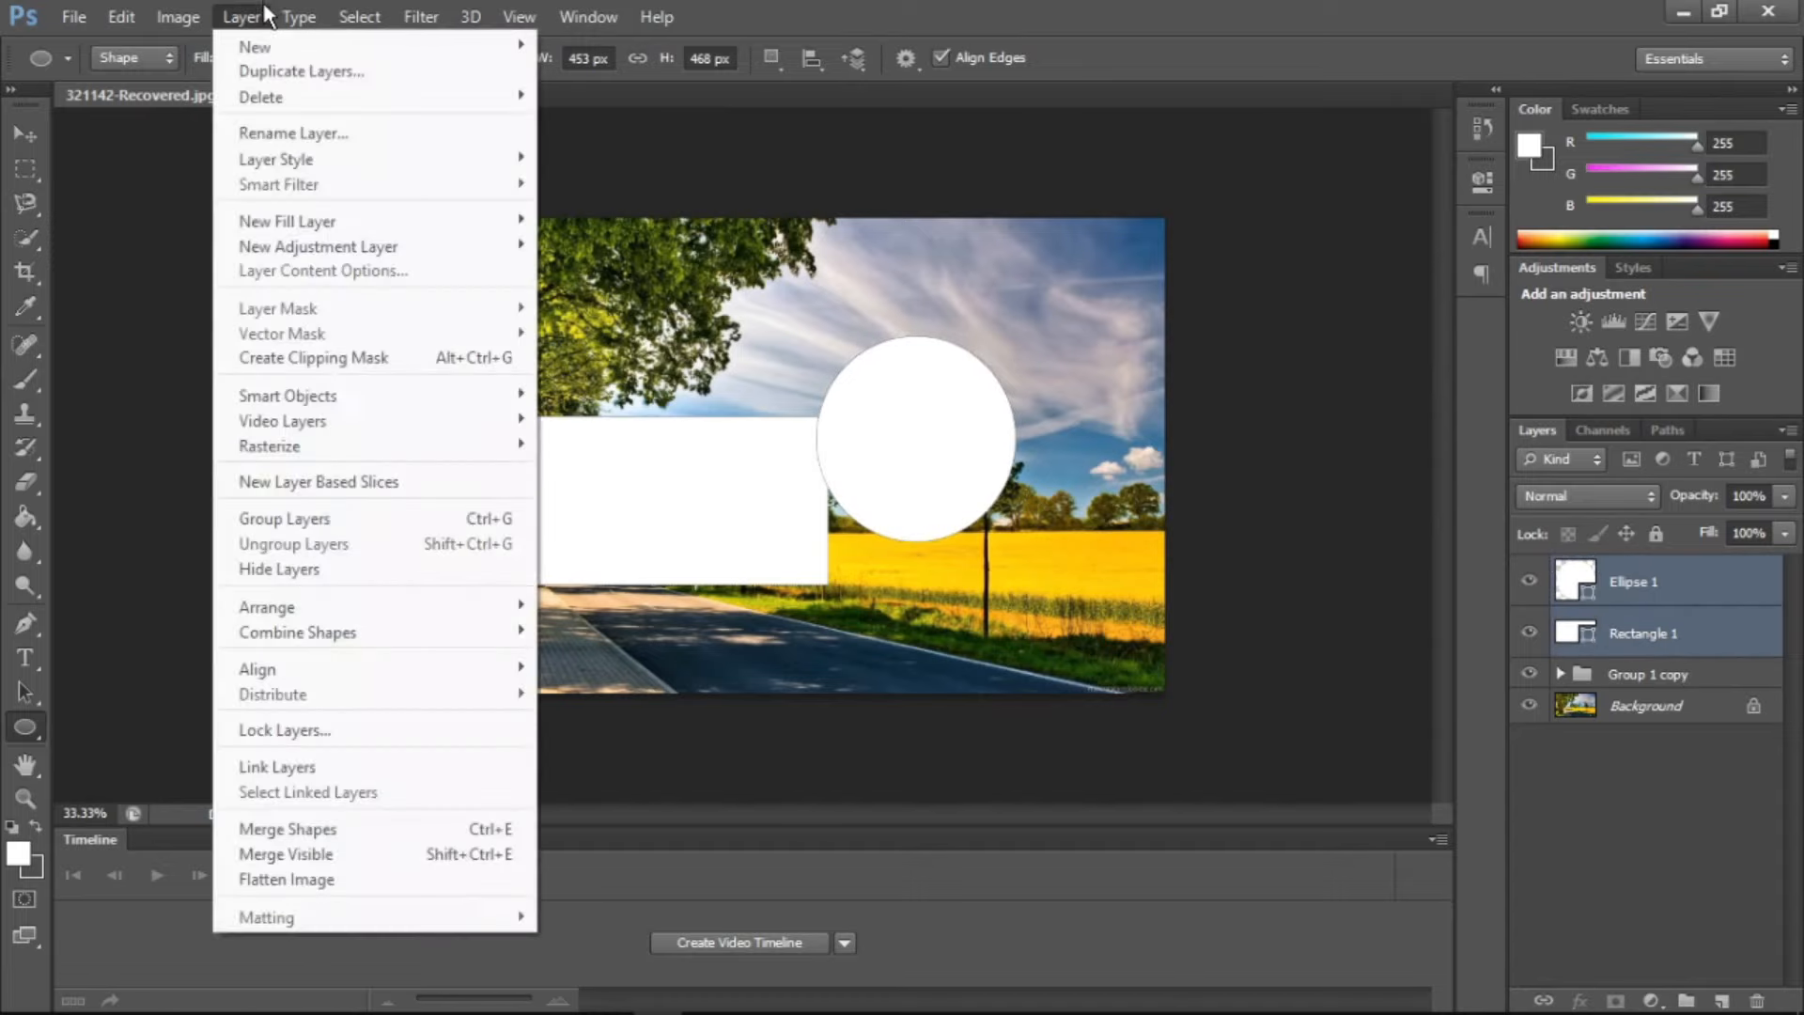
mouse_move(374, 637)
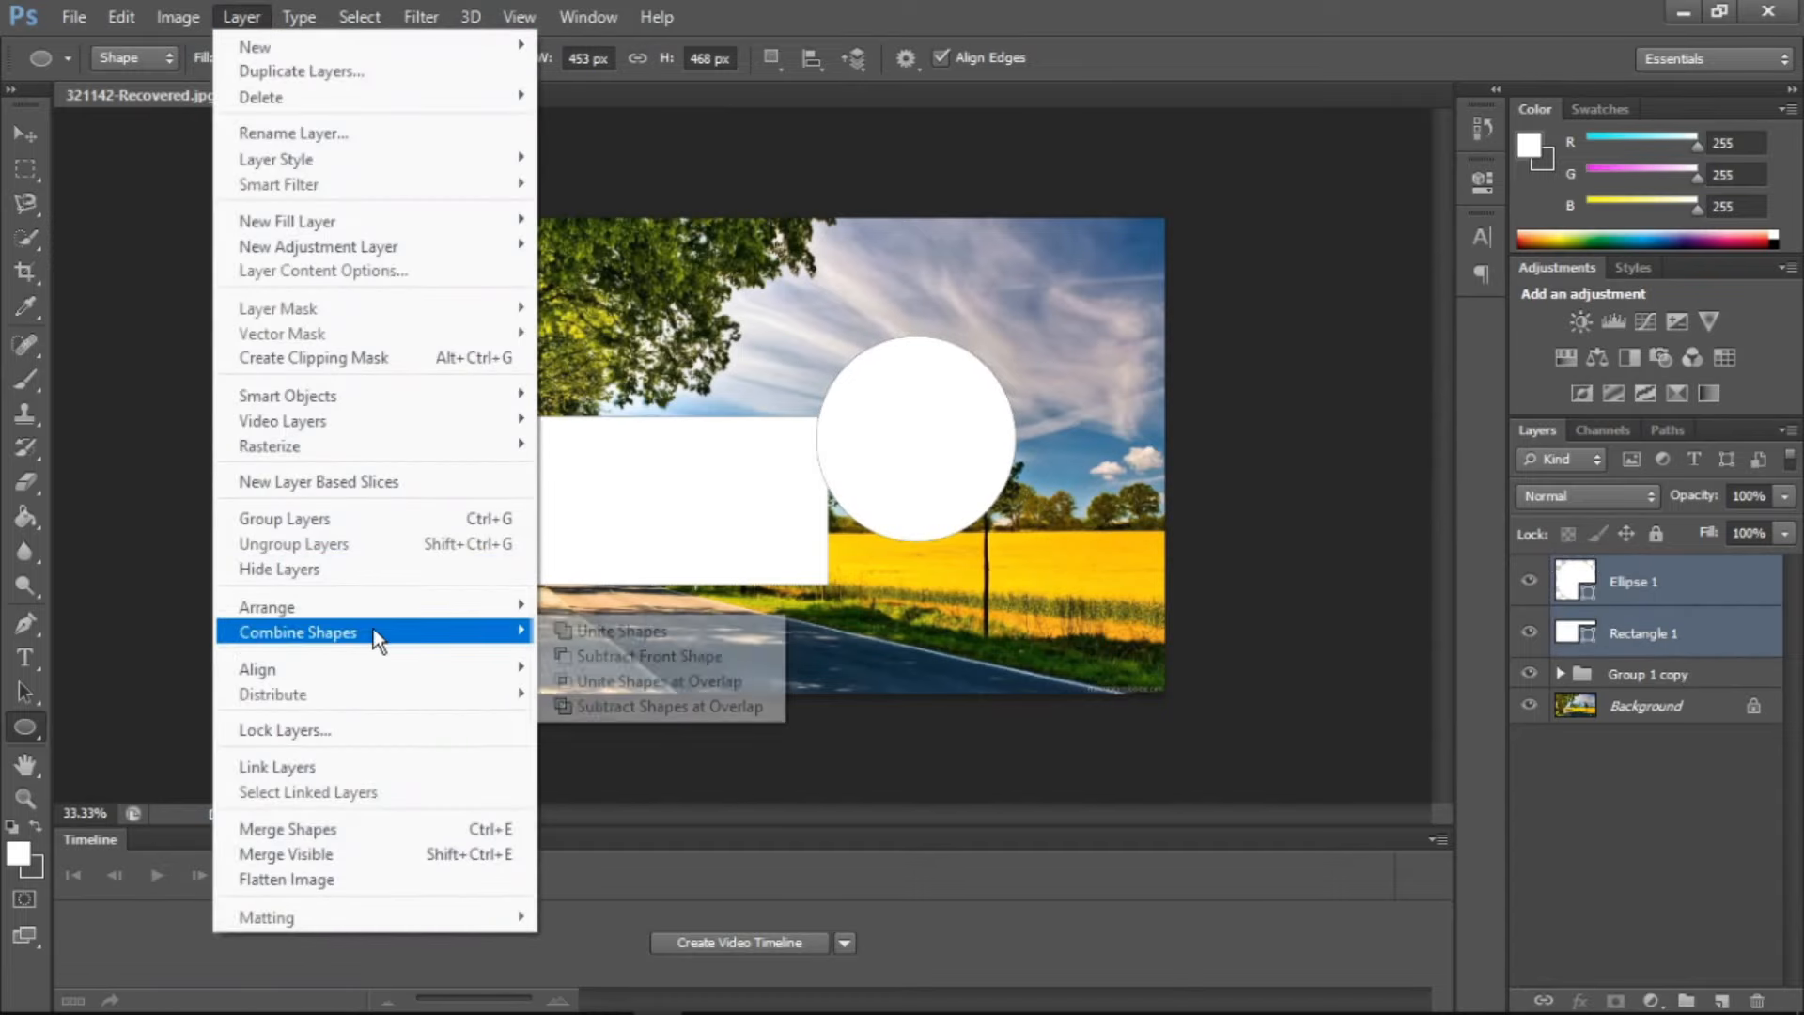
click(584, 629)
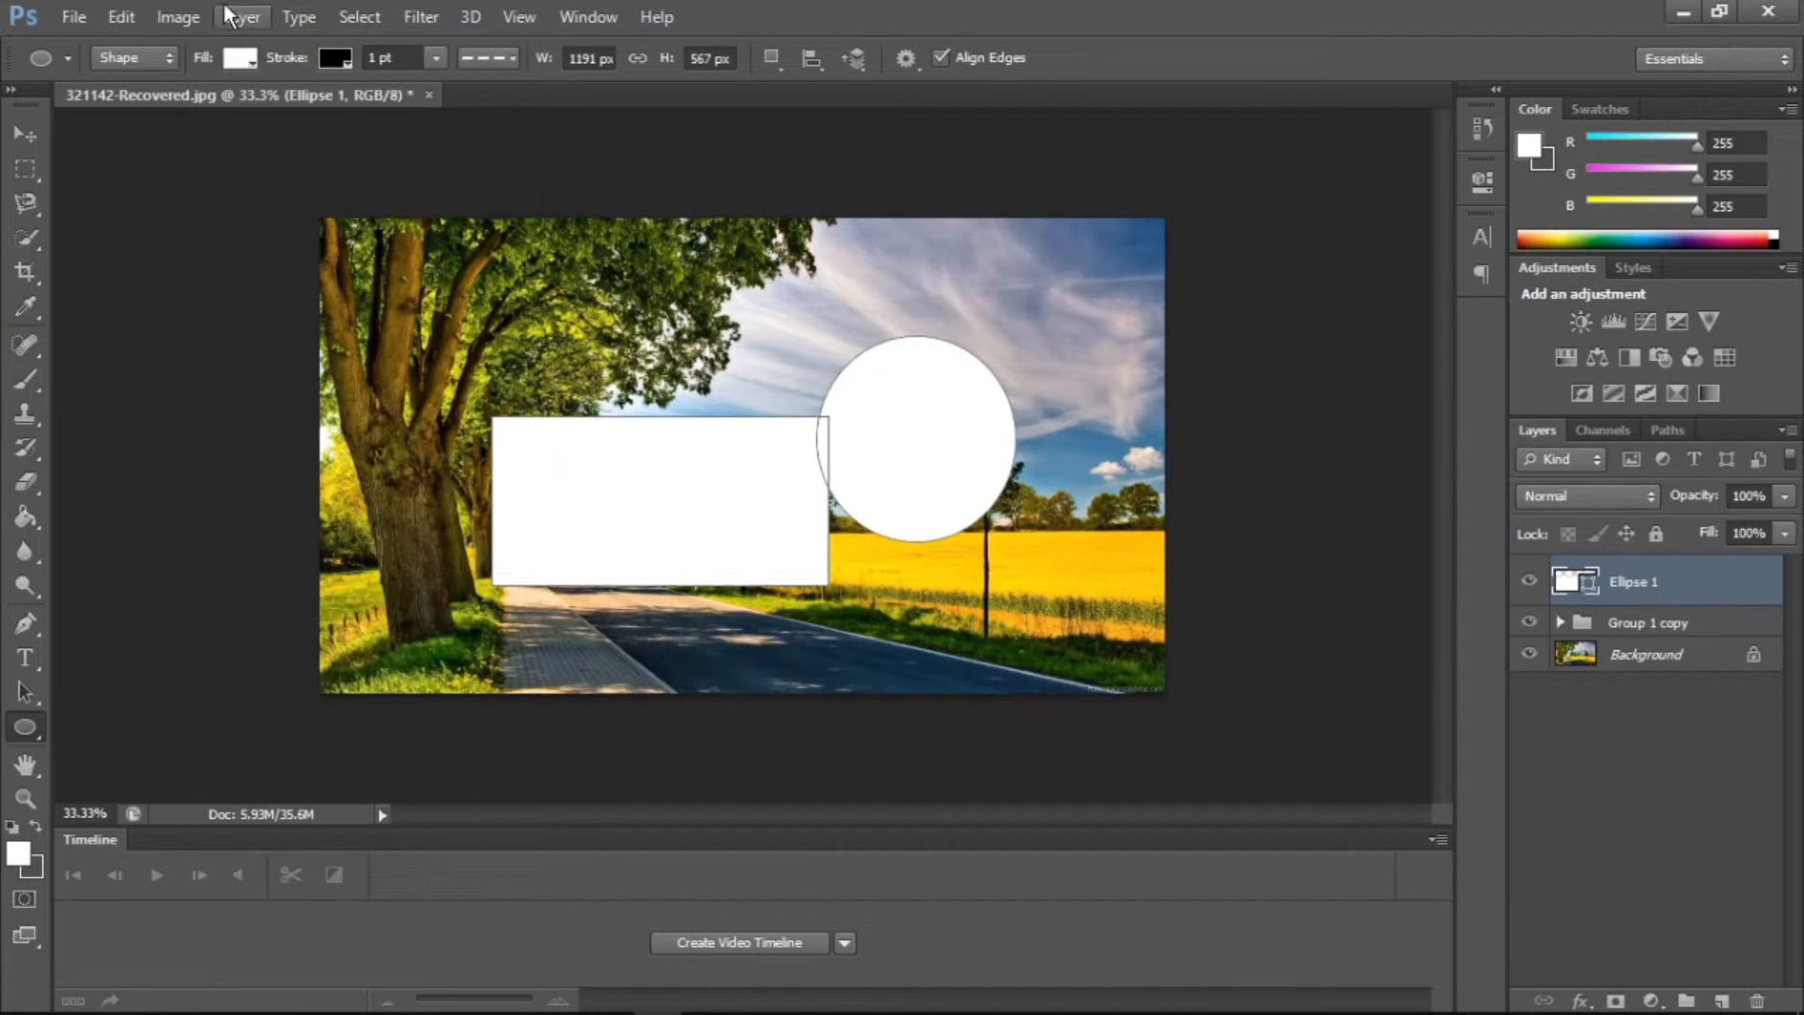
Move the united shape slightly up and to the left, and delete its Ellipse 1 layer
click(25, 136)
drag(781, 513, 714, 497)
click(1757, 1000)
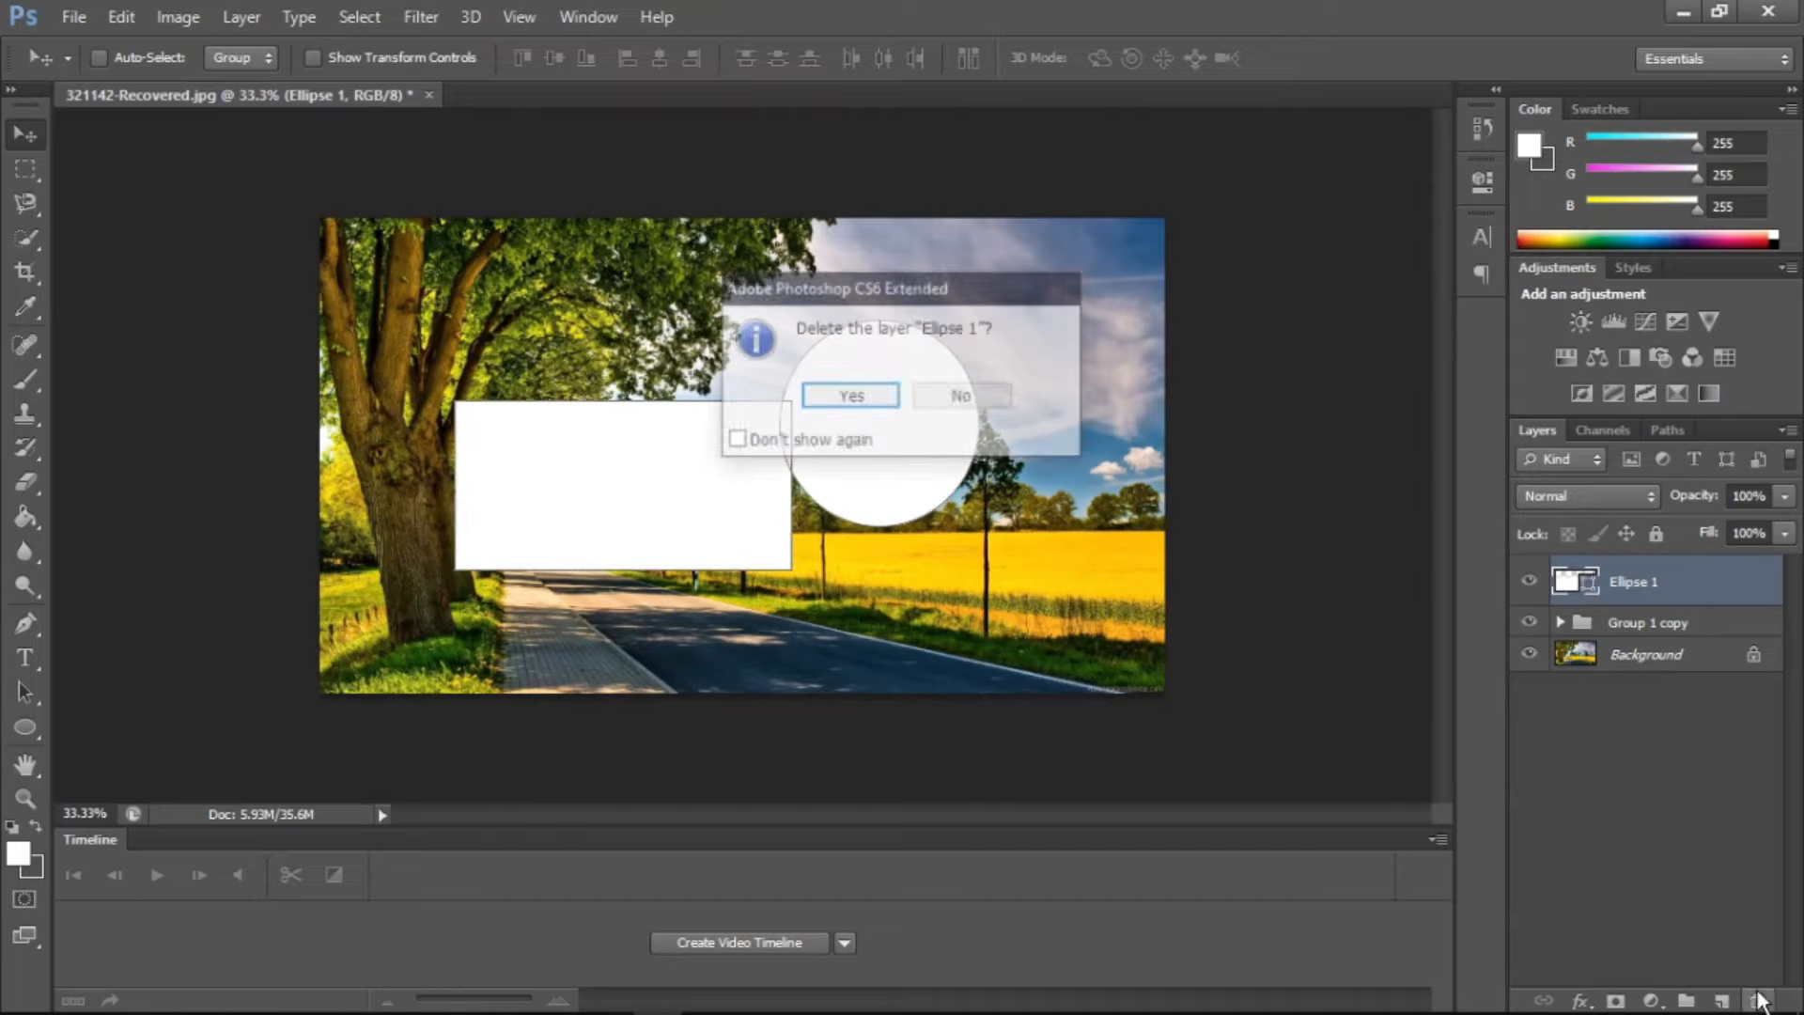
click(842, 395)
Review the Lock All Layers in Group options for Group 1 copy, accept them with no lock chosen, and inspect the group's layers
click(242, 19)
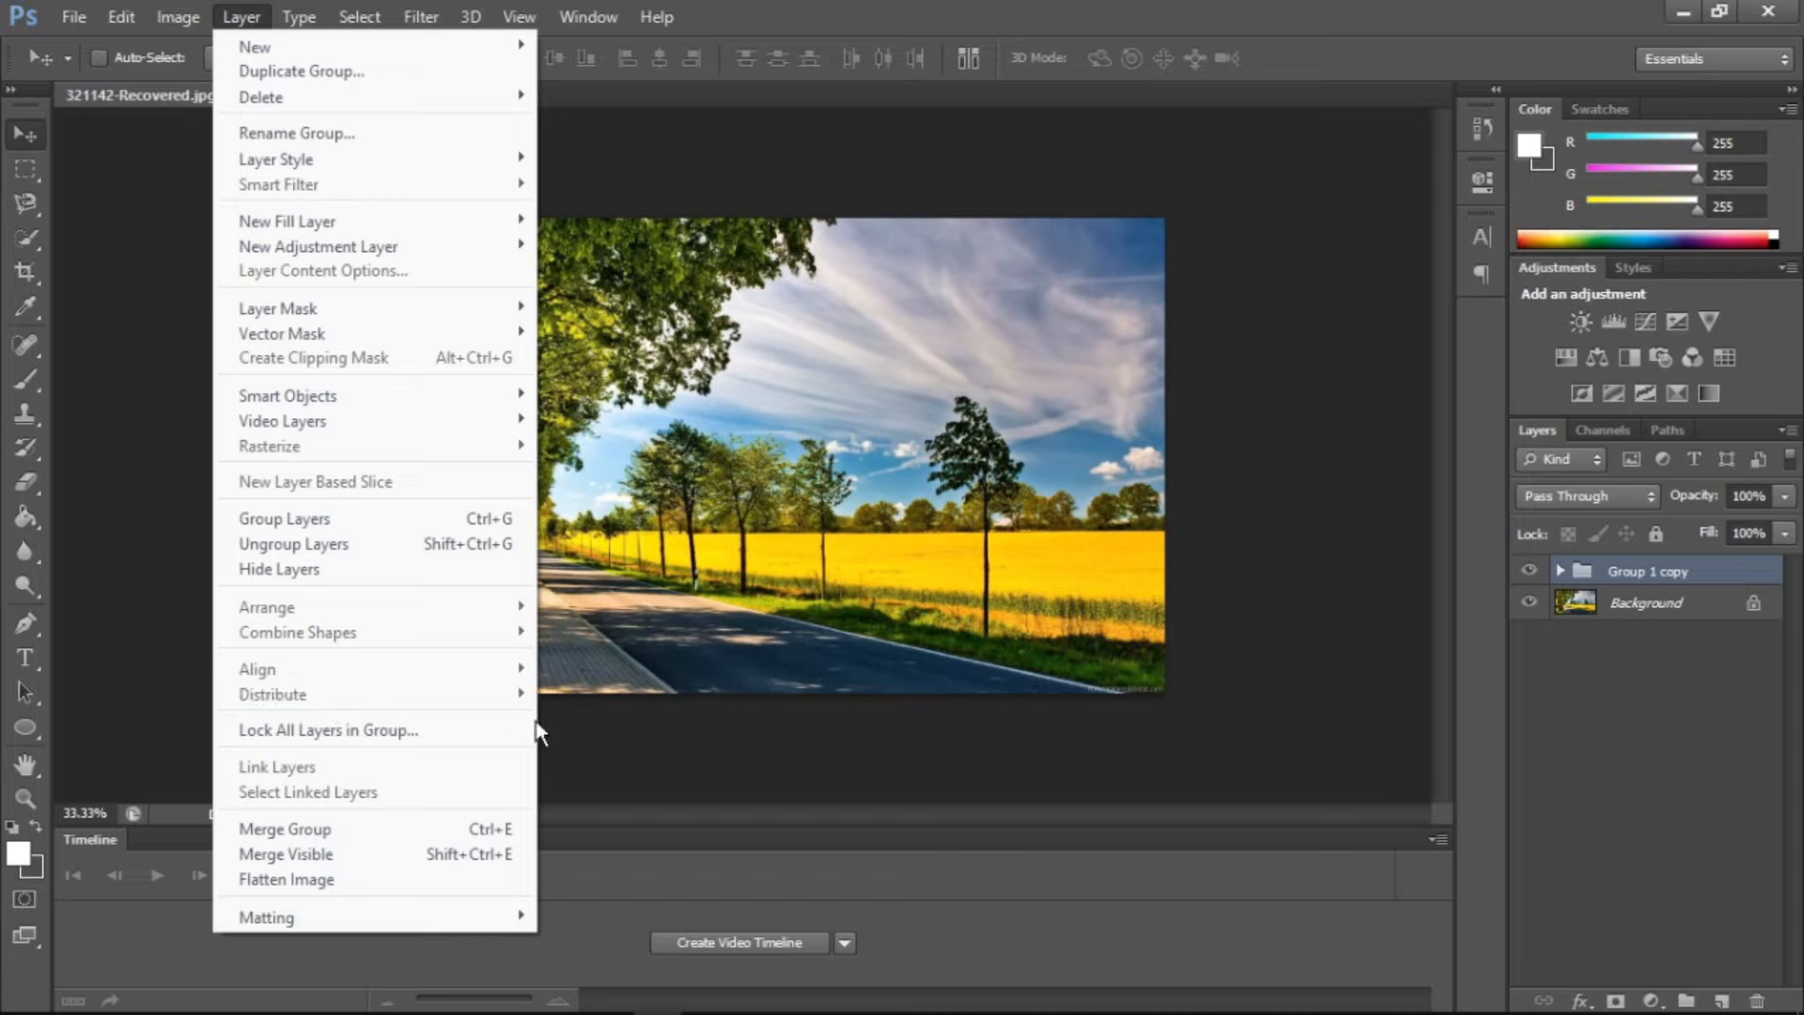
click(470, 720)
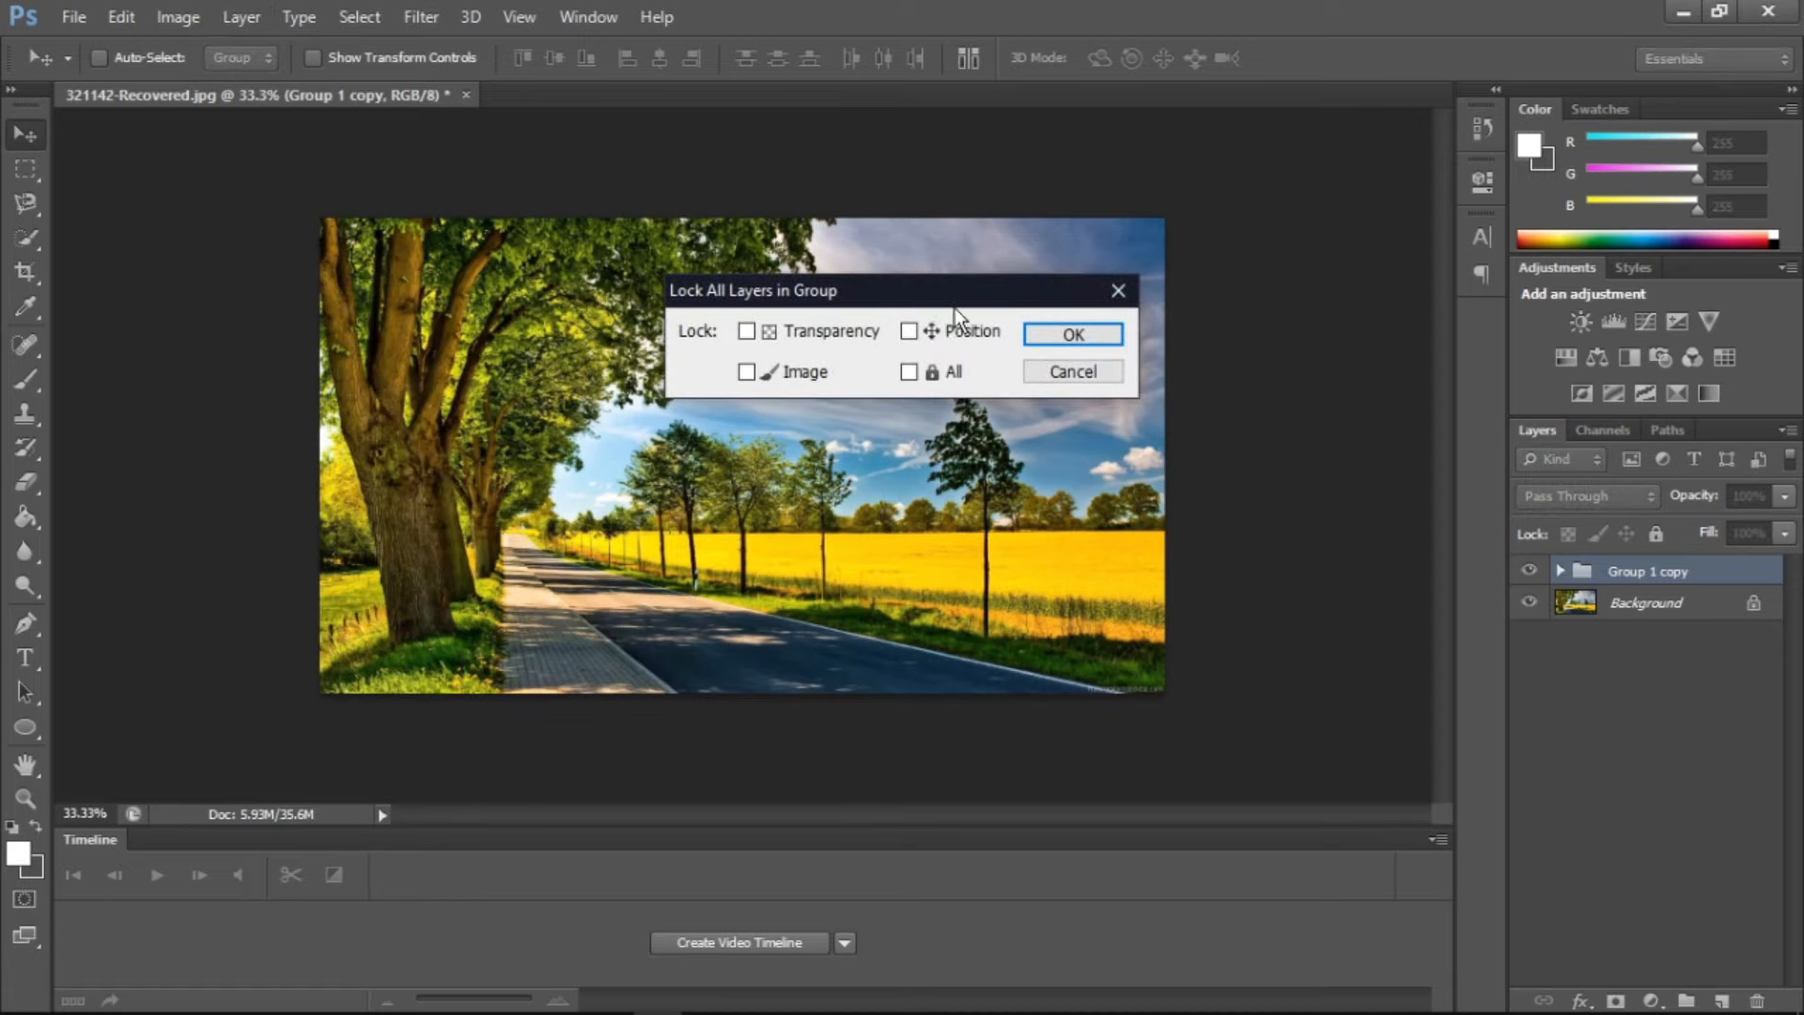
click(1059, 331)
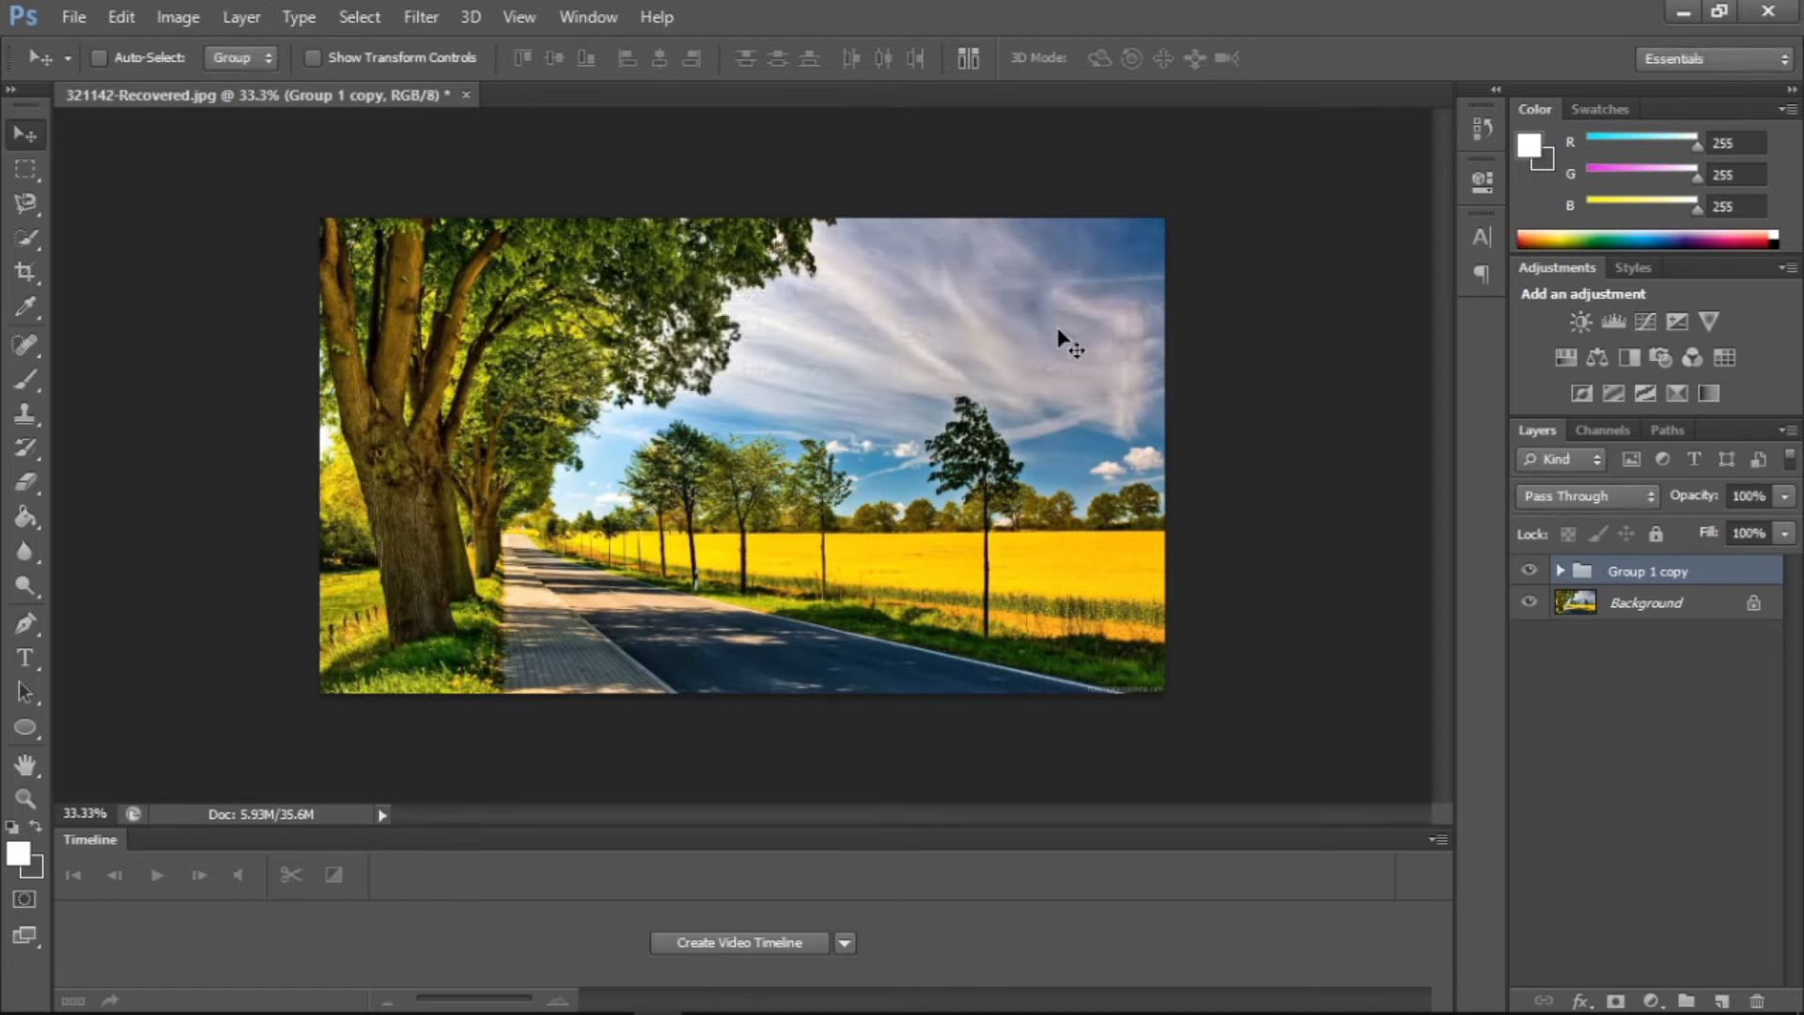
click(1560, 572)
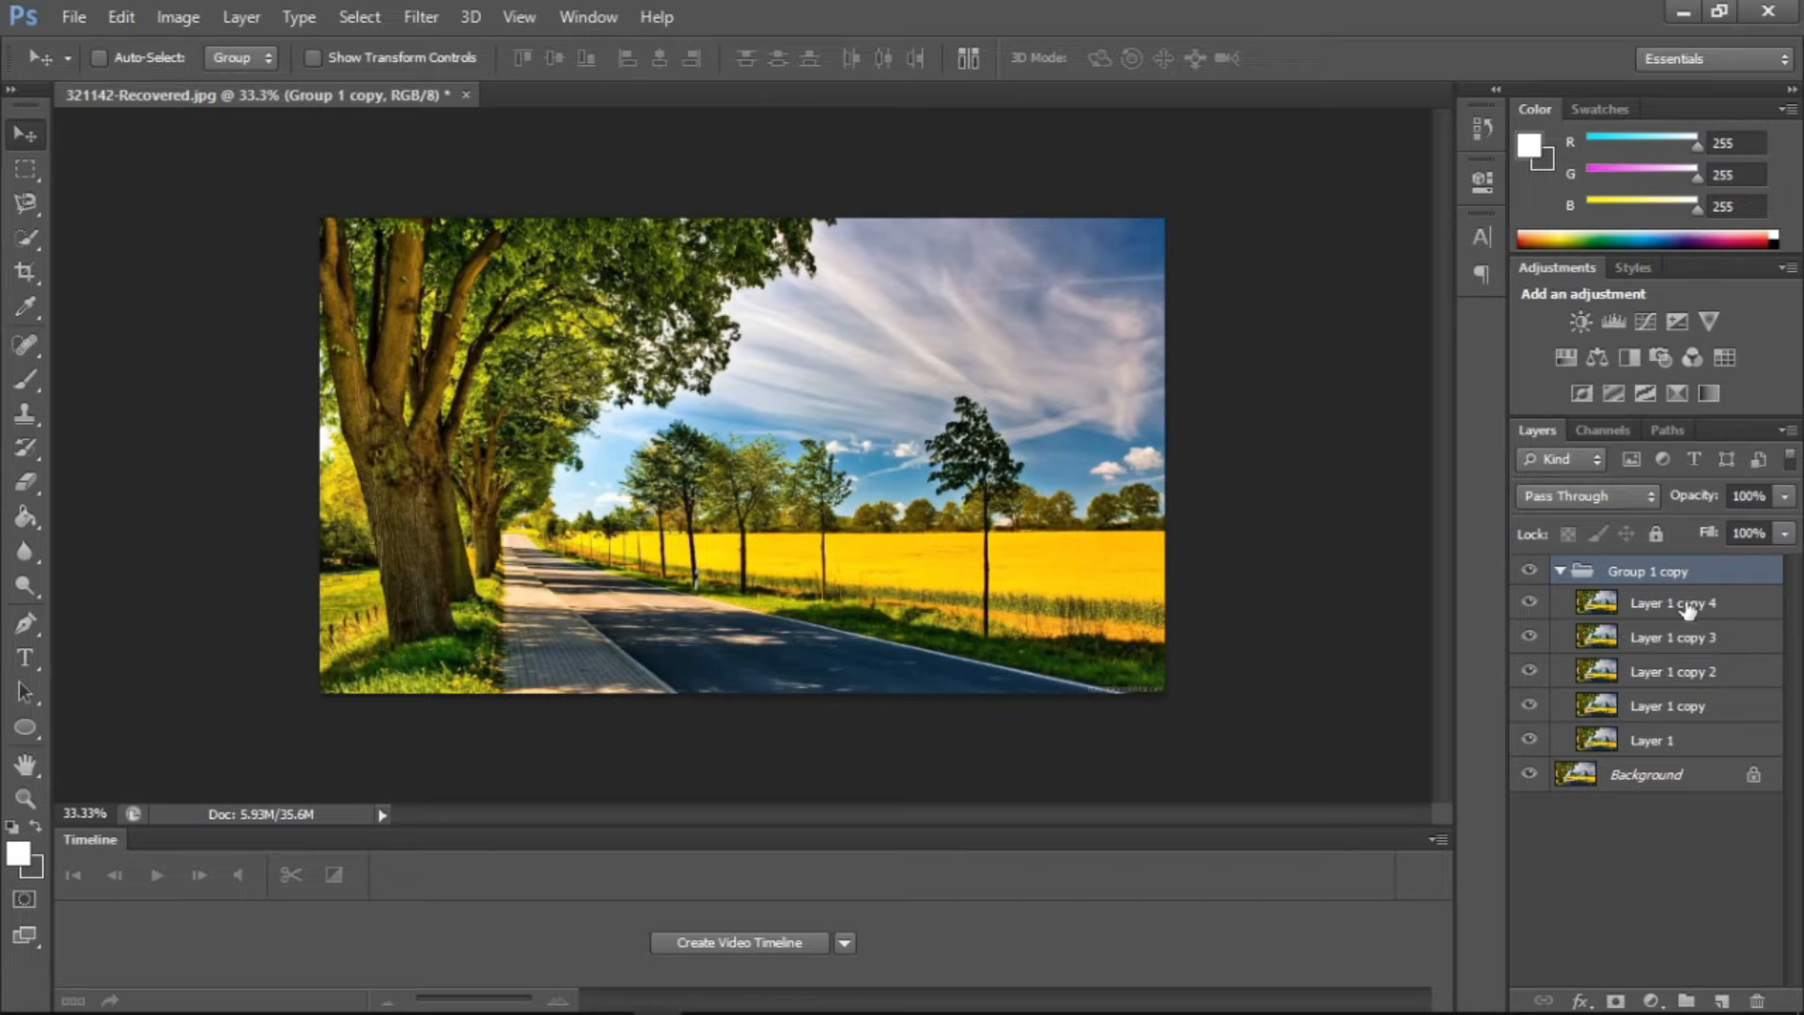
click(1560, 571)
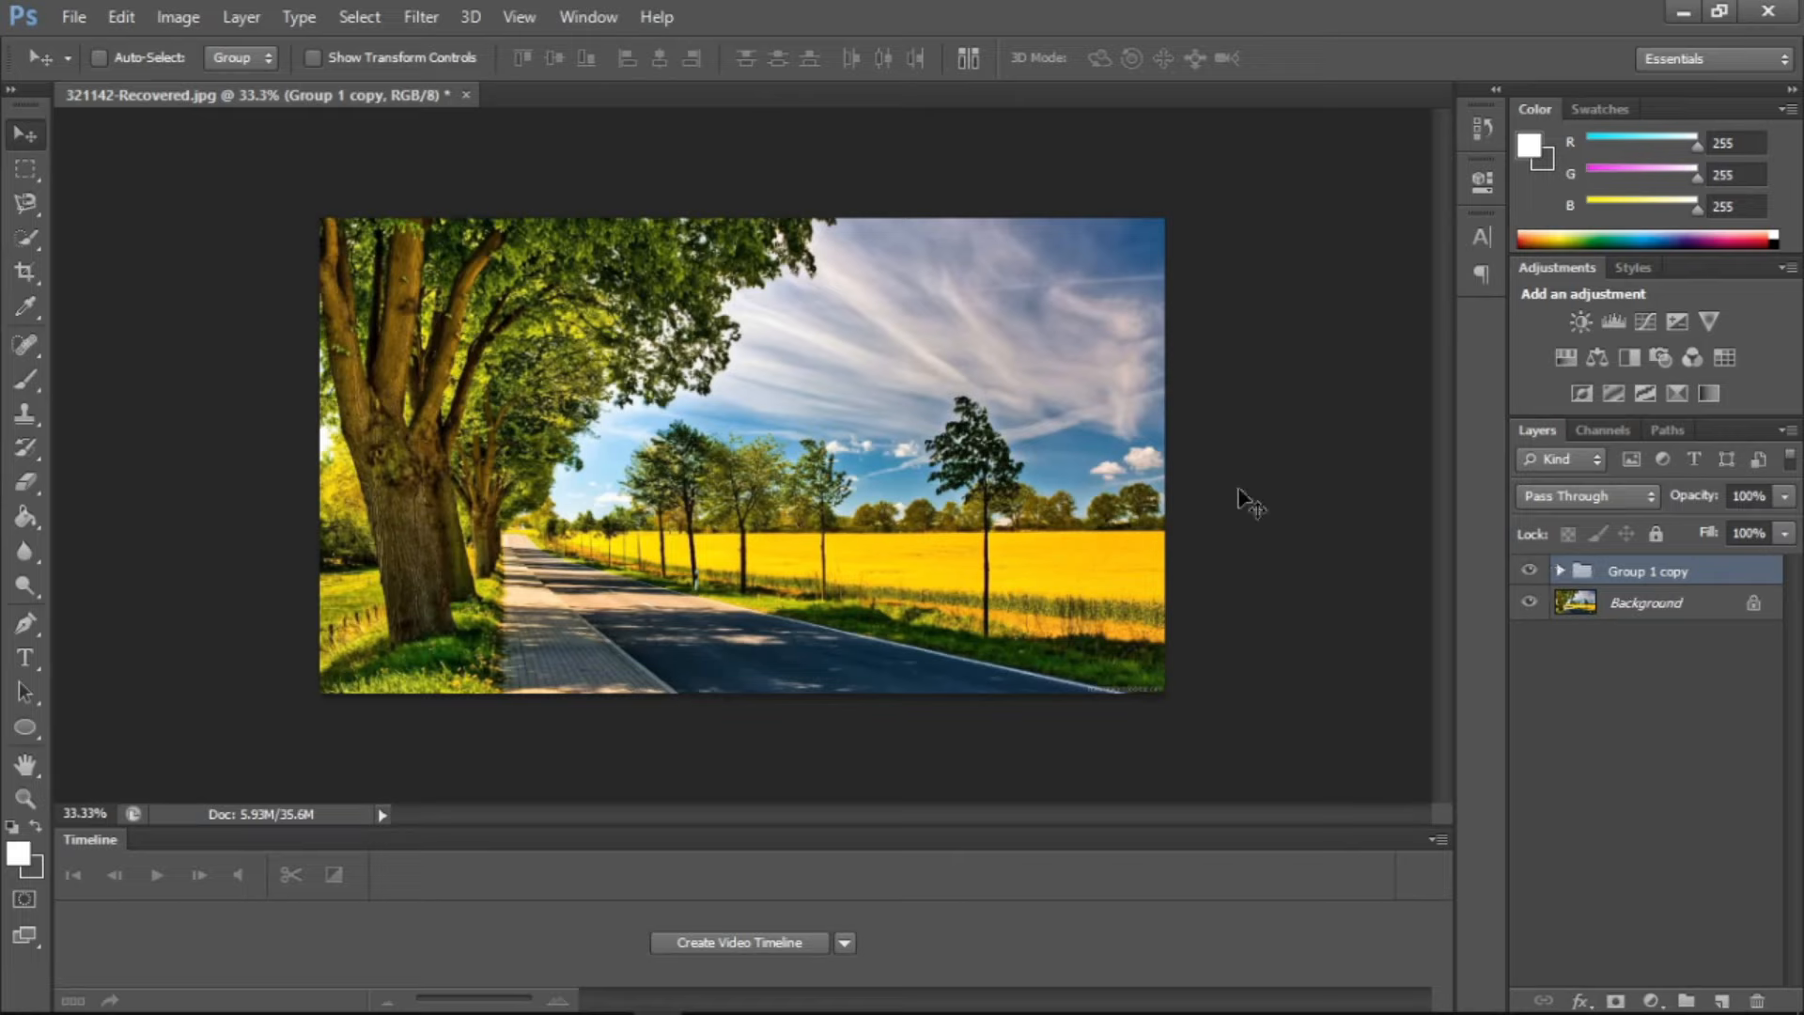
Duplicate the Group 1 copy group twice
click(261, 16)
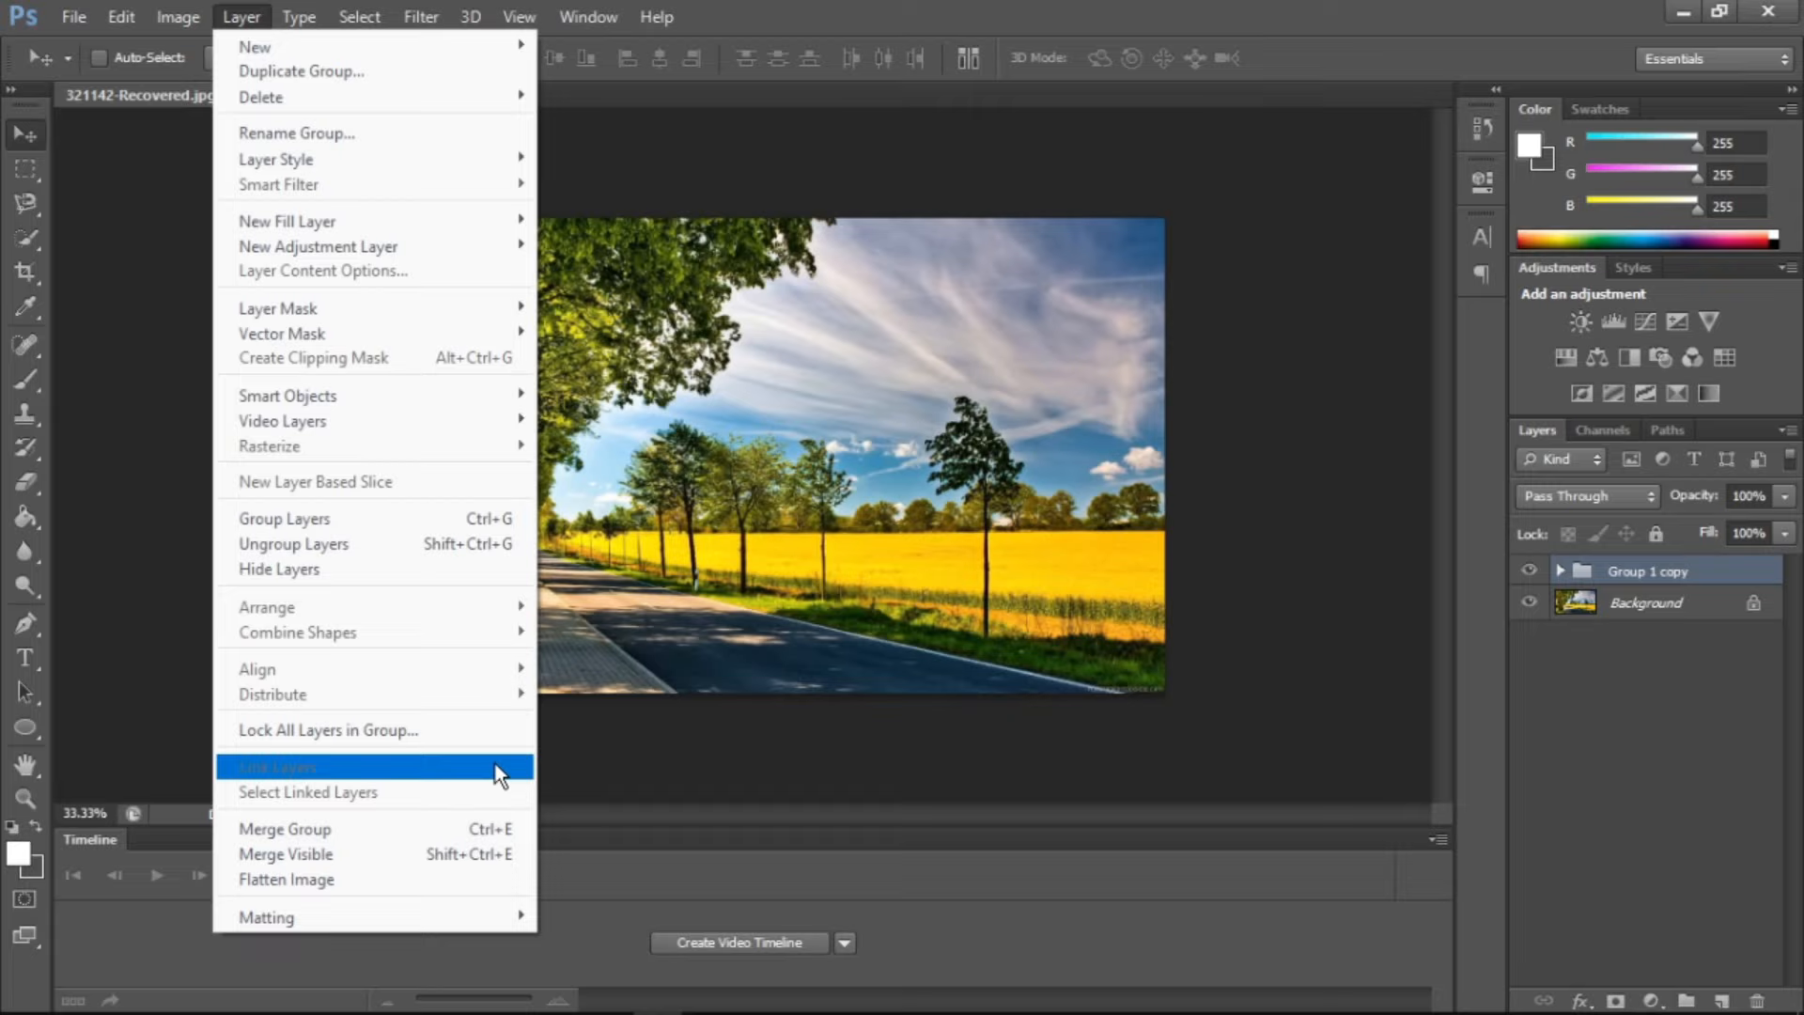
click(406, 829)
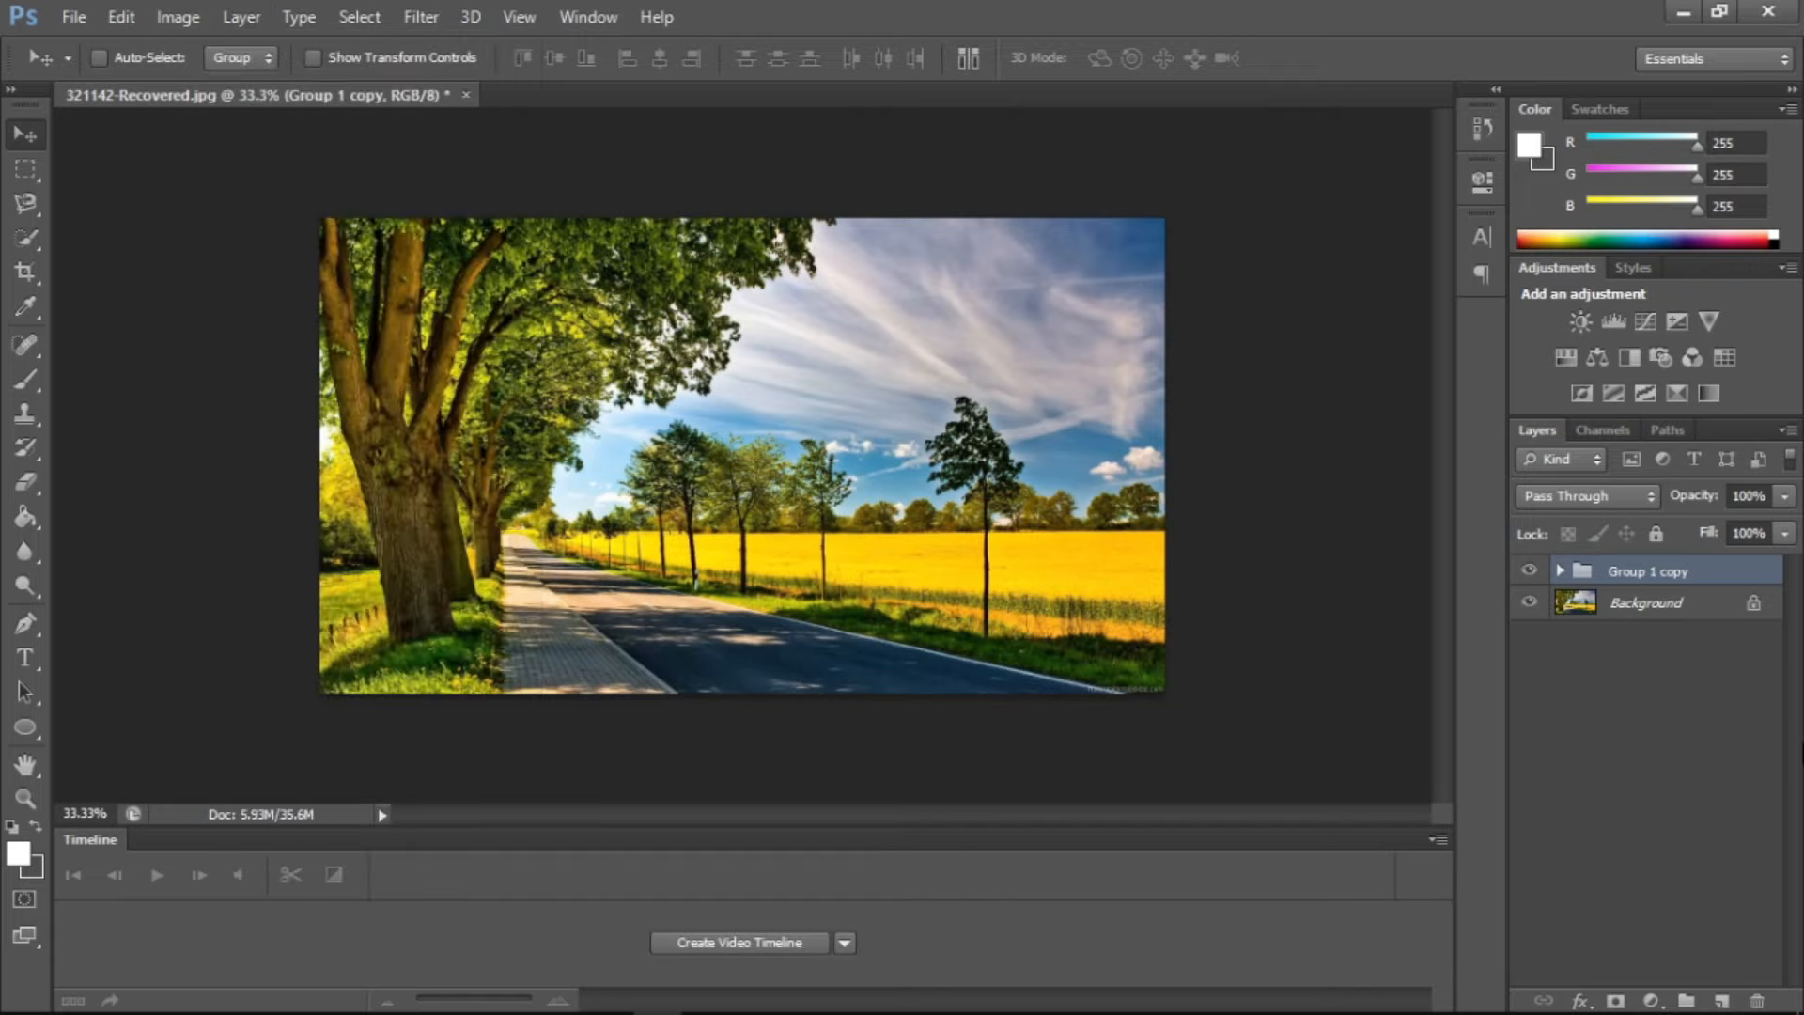
key(ctrl+j)
key(ctrl+j)
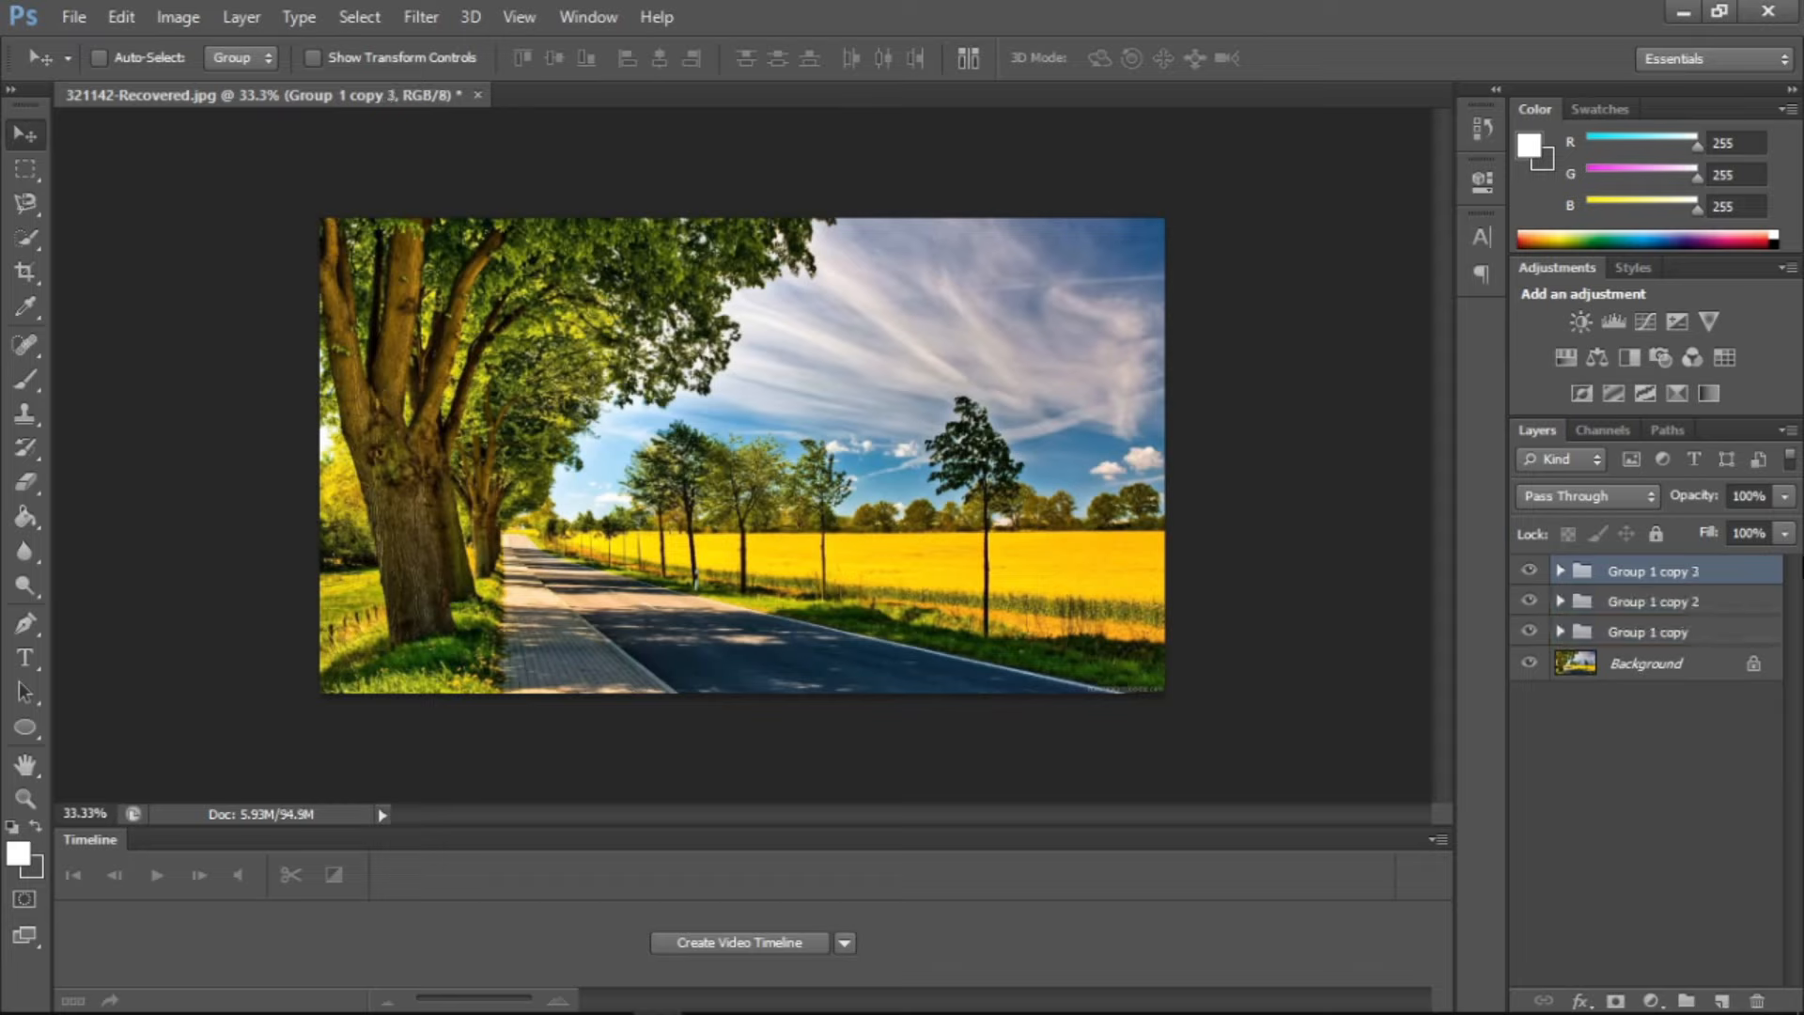
Select all three groups, merge them with Merge Layers, and undo the merge
shift+click(1653, 632)
click(241, 13)
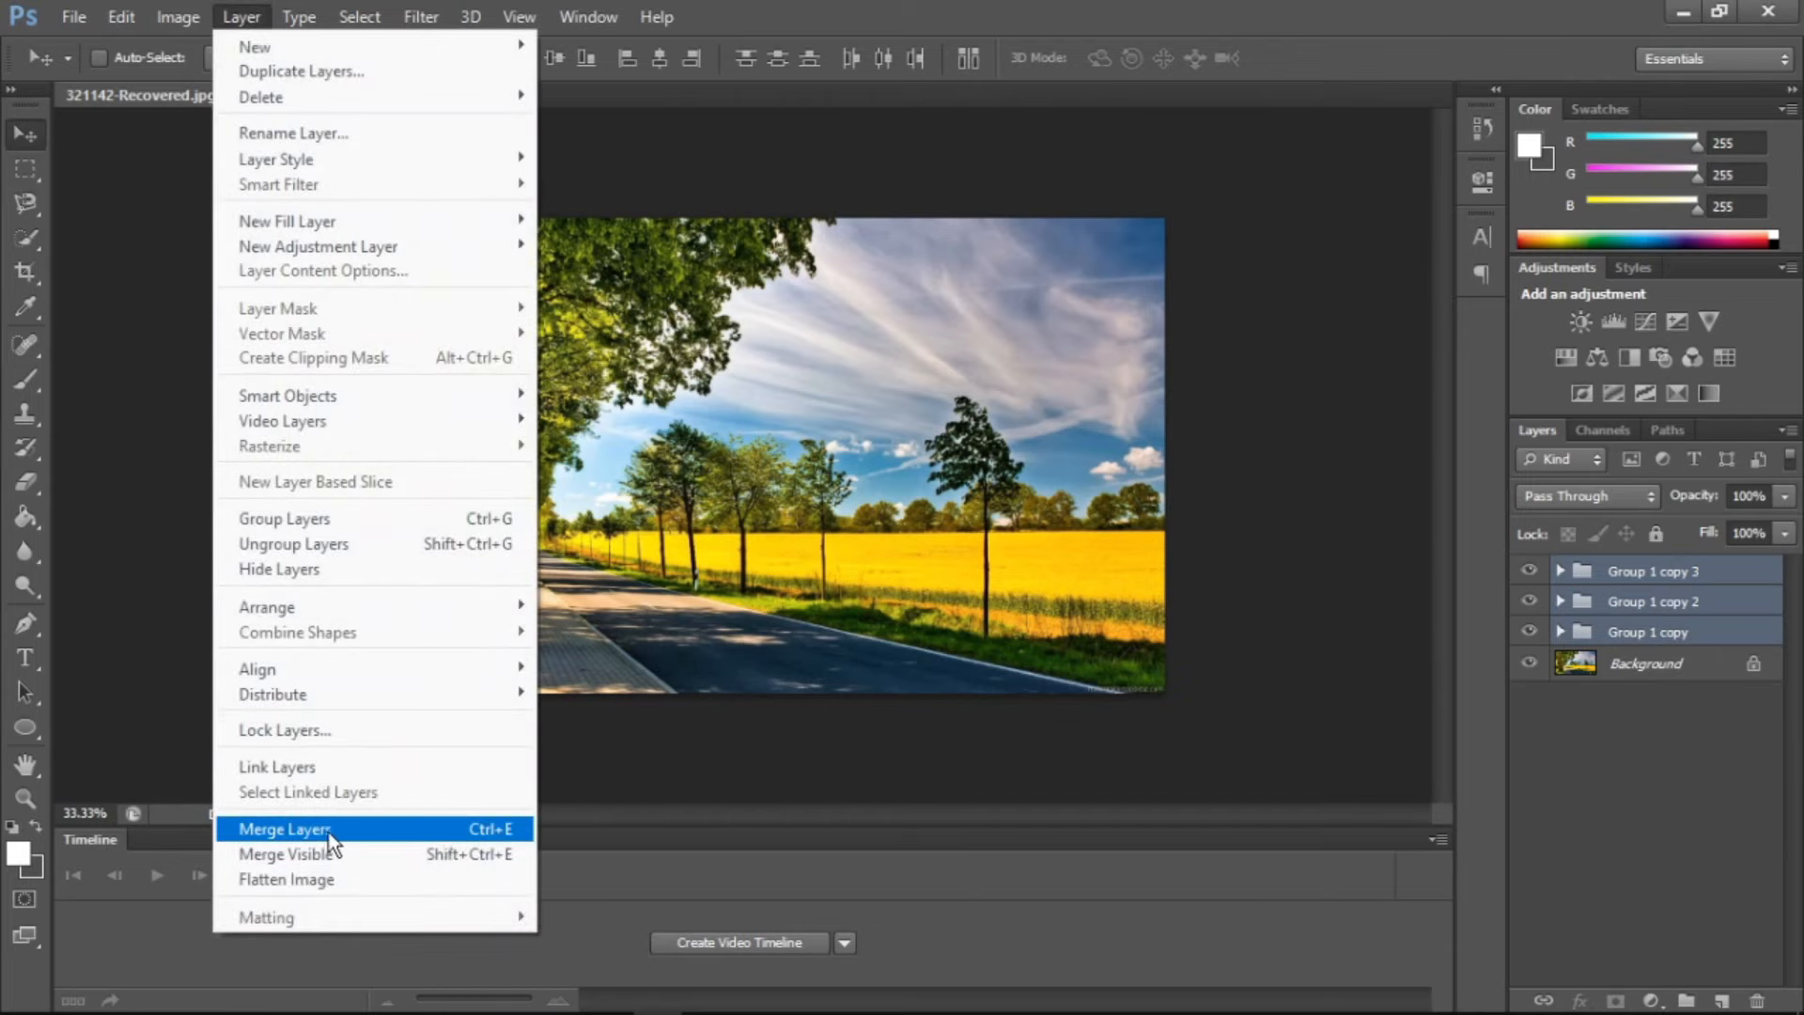
click(395, 830)
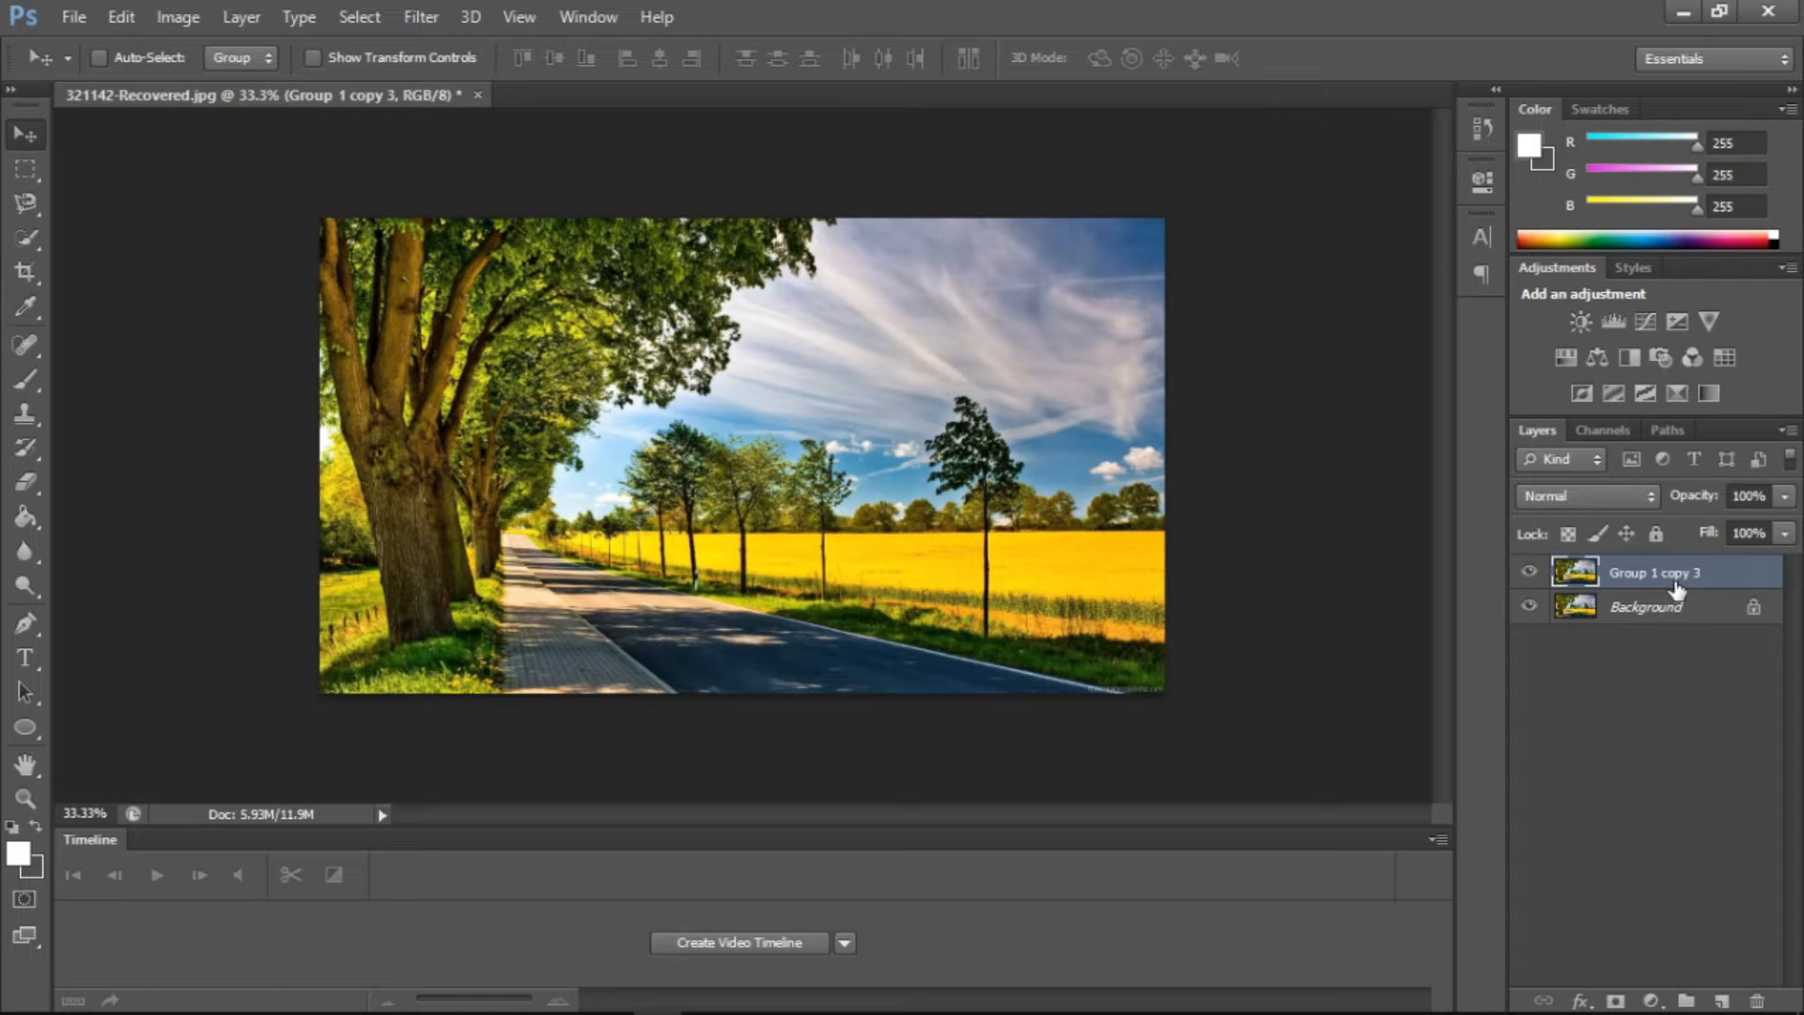
key(ctrl+z)
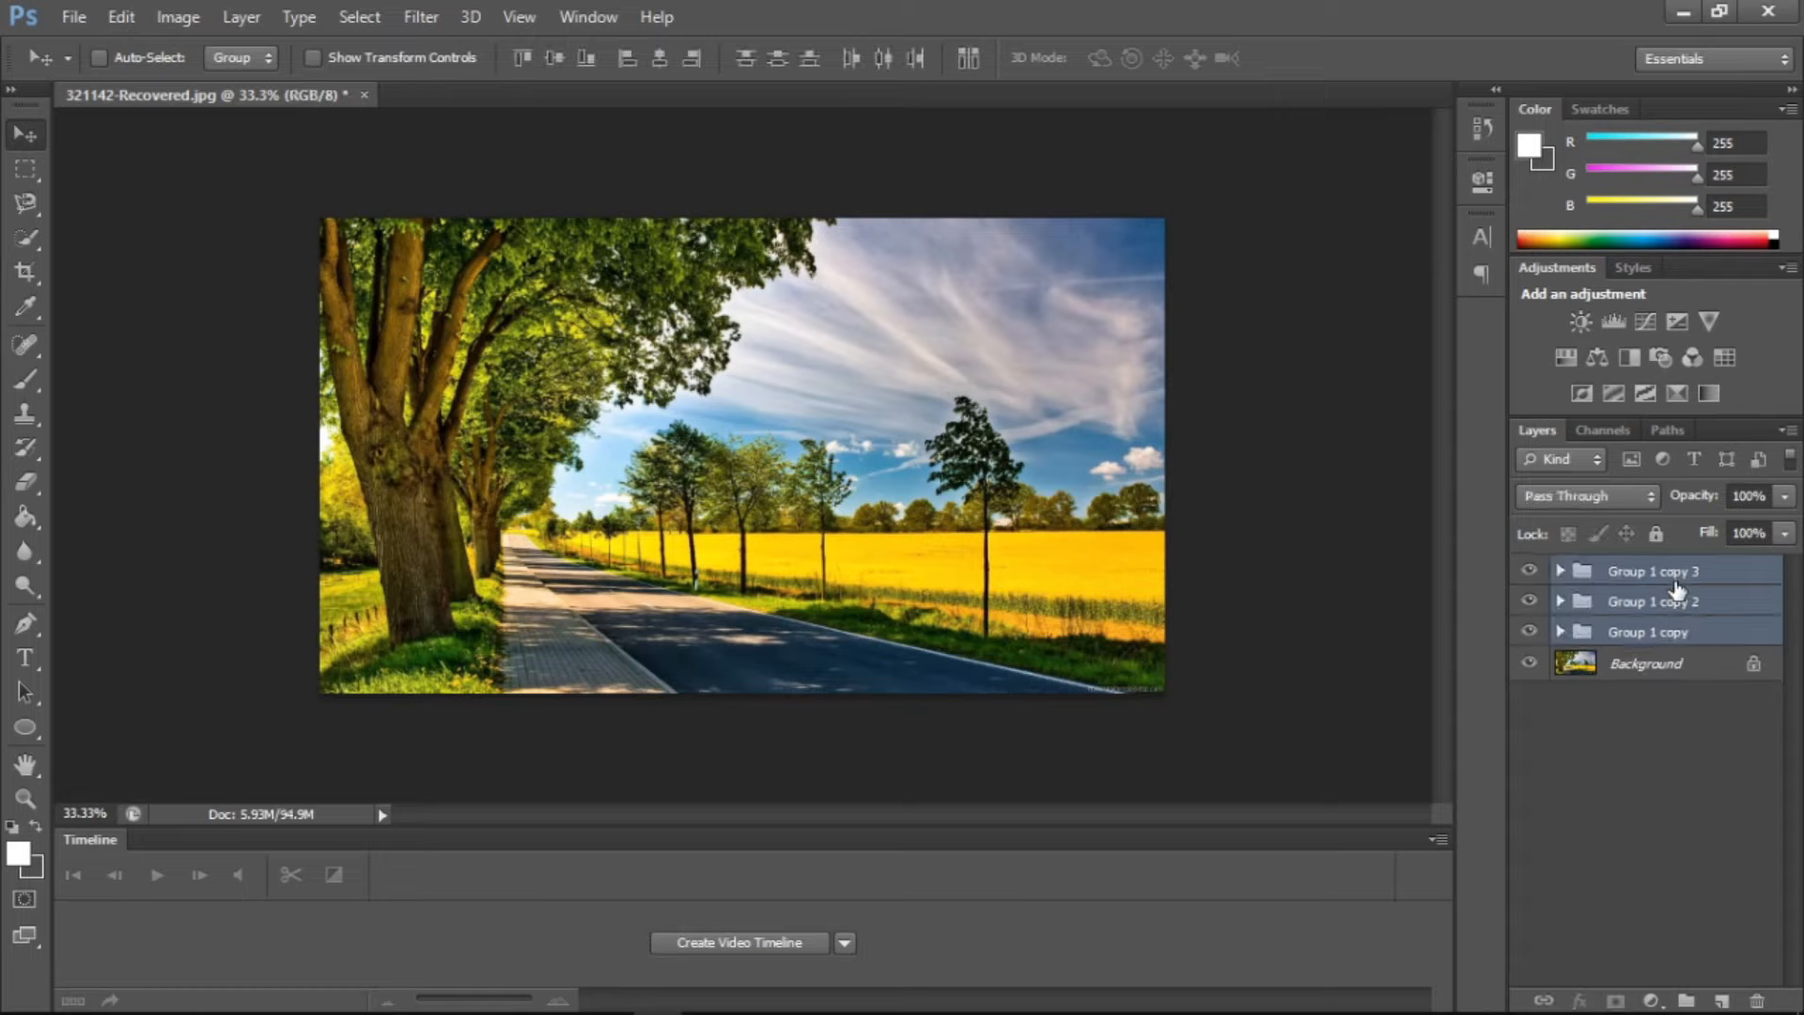
Merge everything into the background with Merge Visible, and undo the merge
click(269, 14)
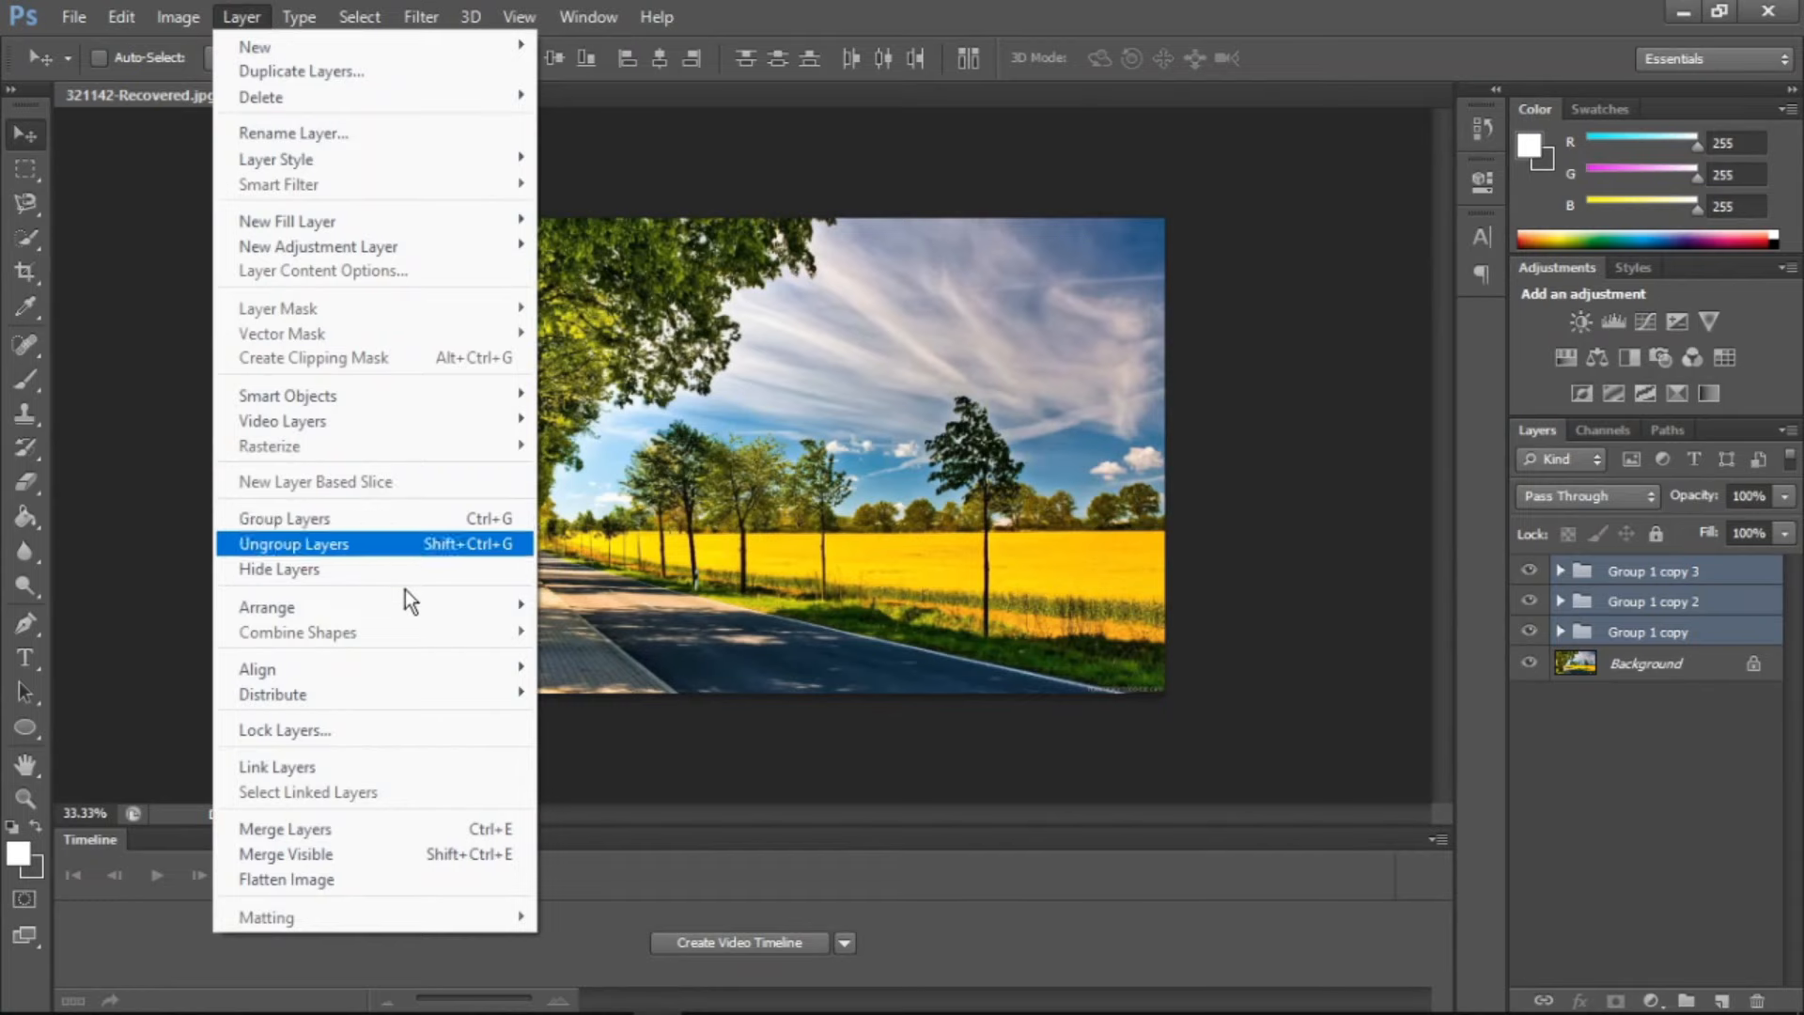
click(382, 857)
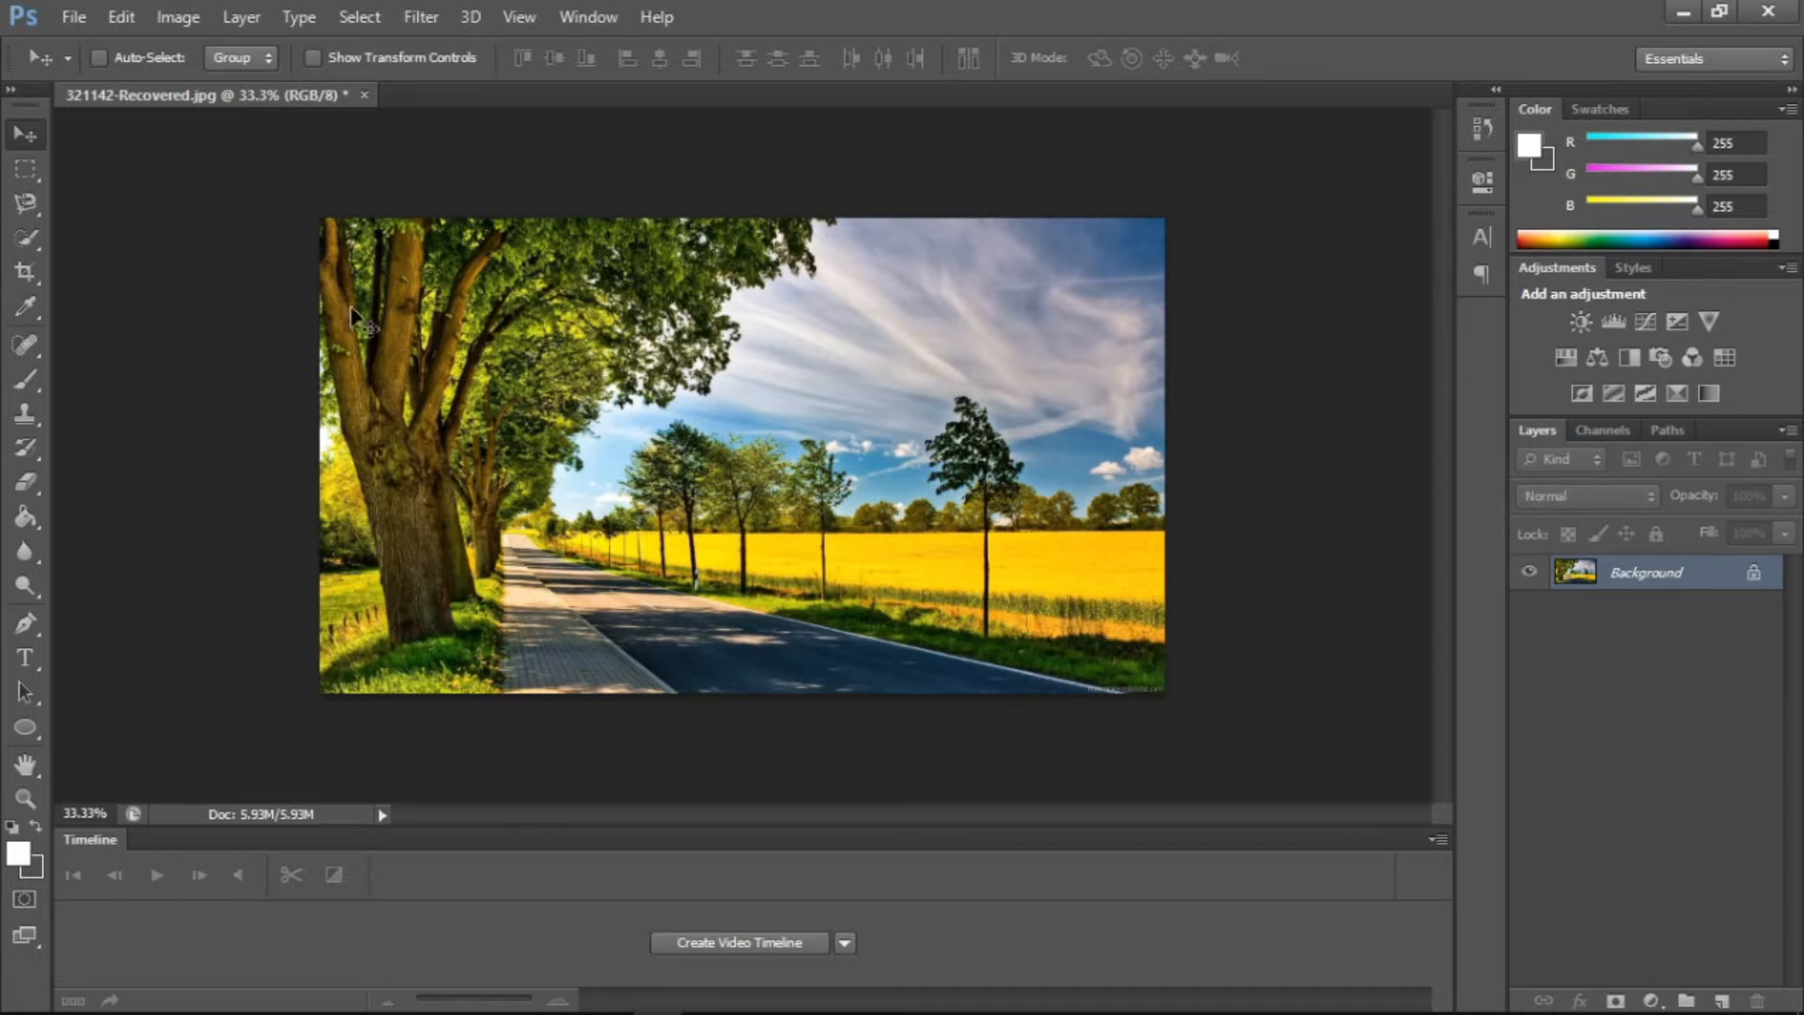
key(ctrl+z)
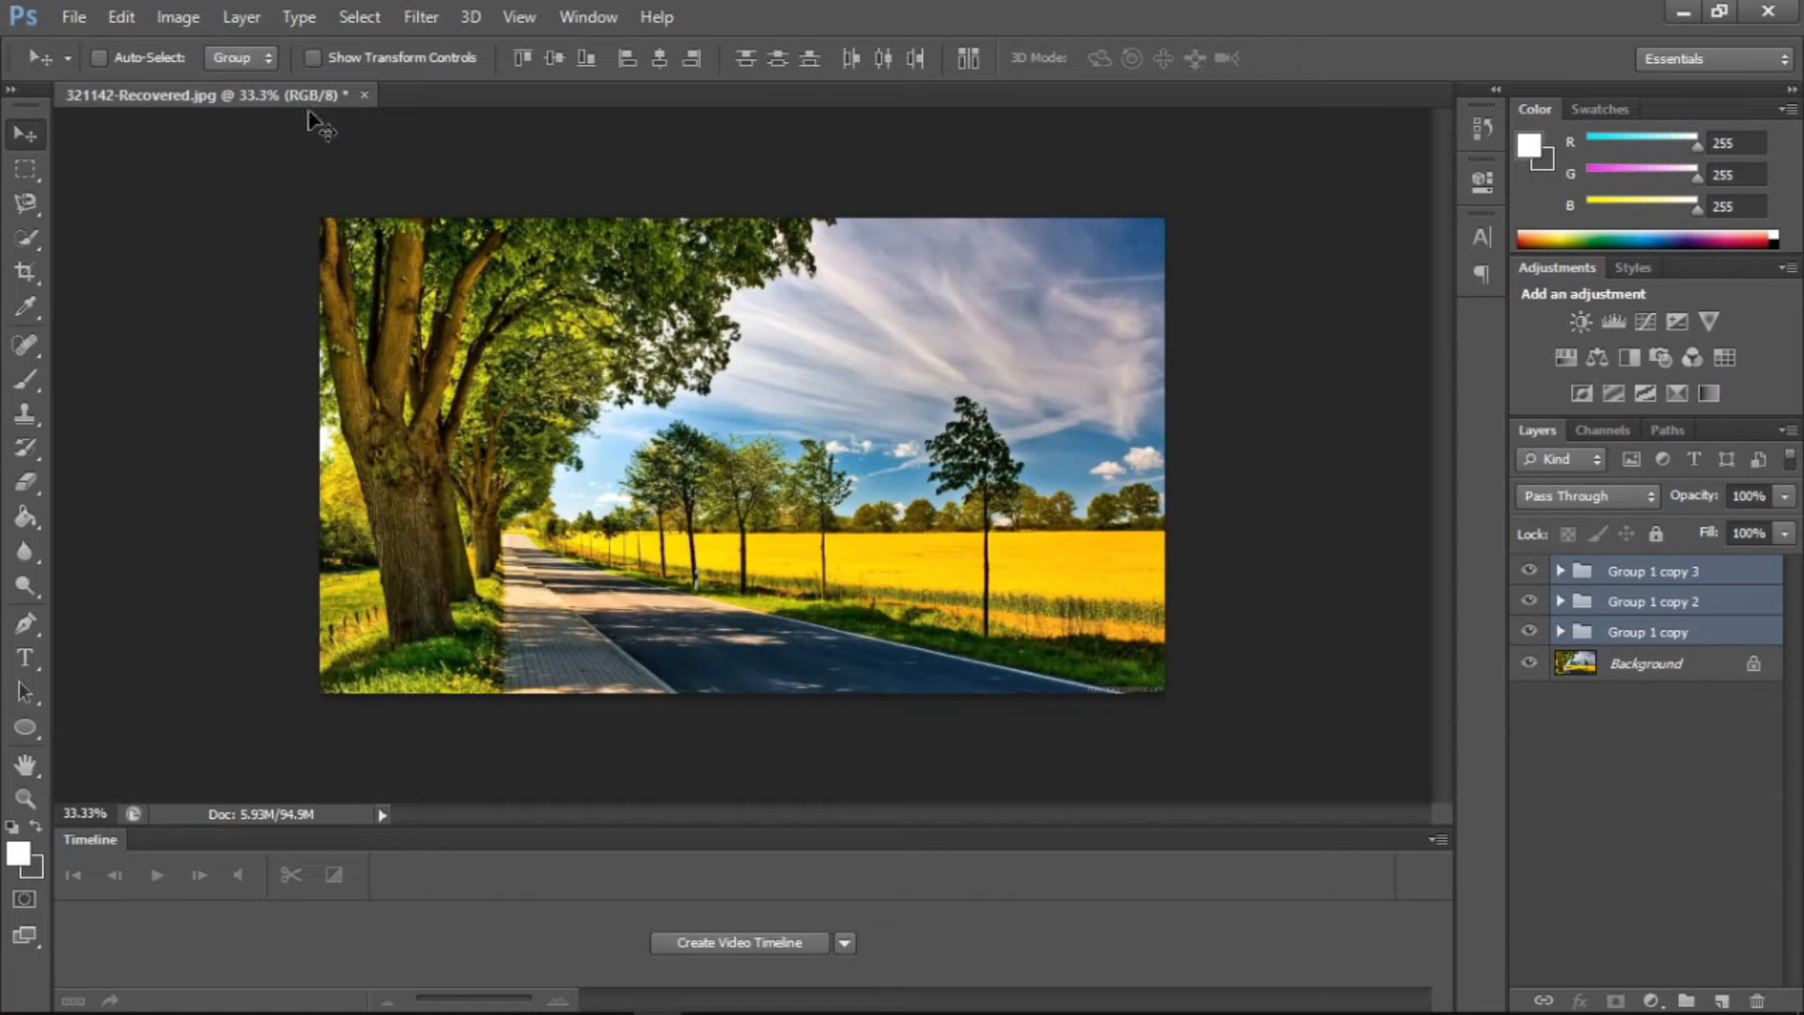
Flatten the image, combining the three groups with the Background layer
click(251, 17)
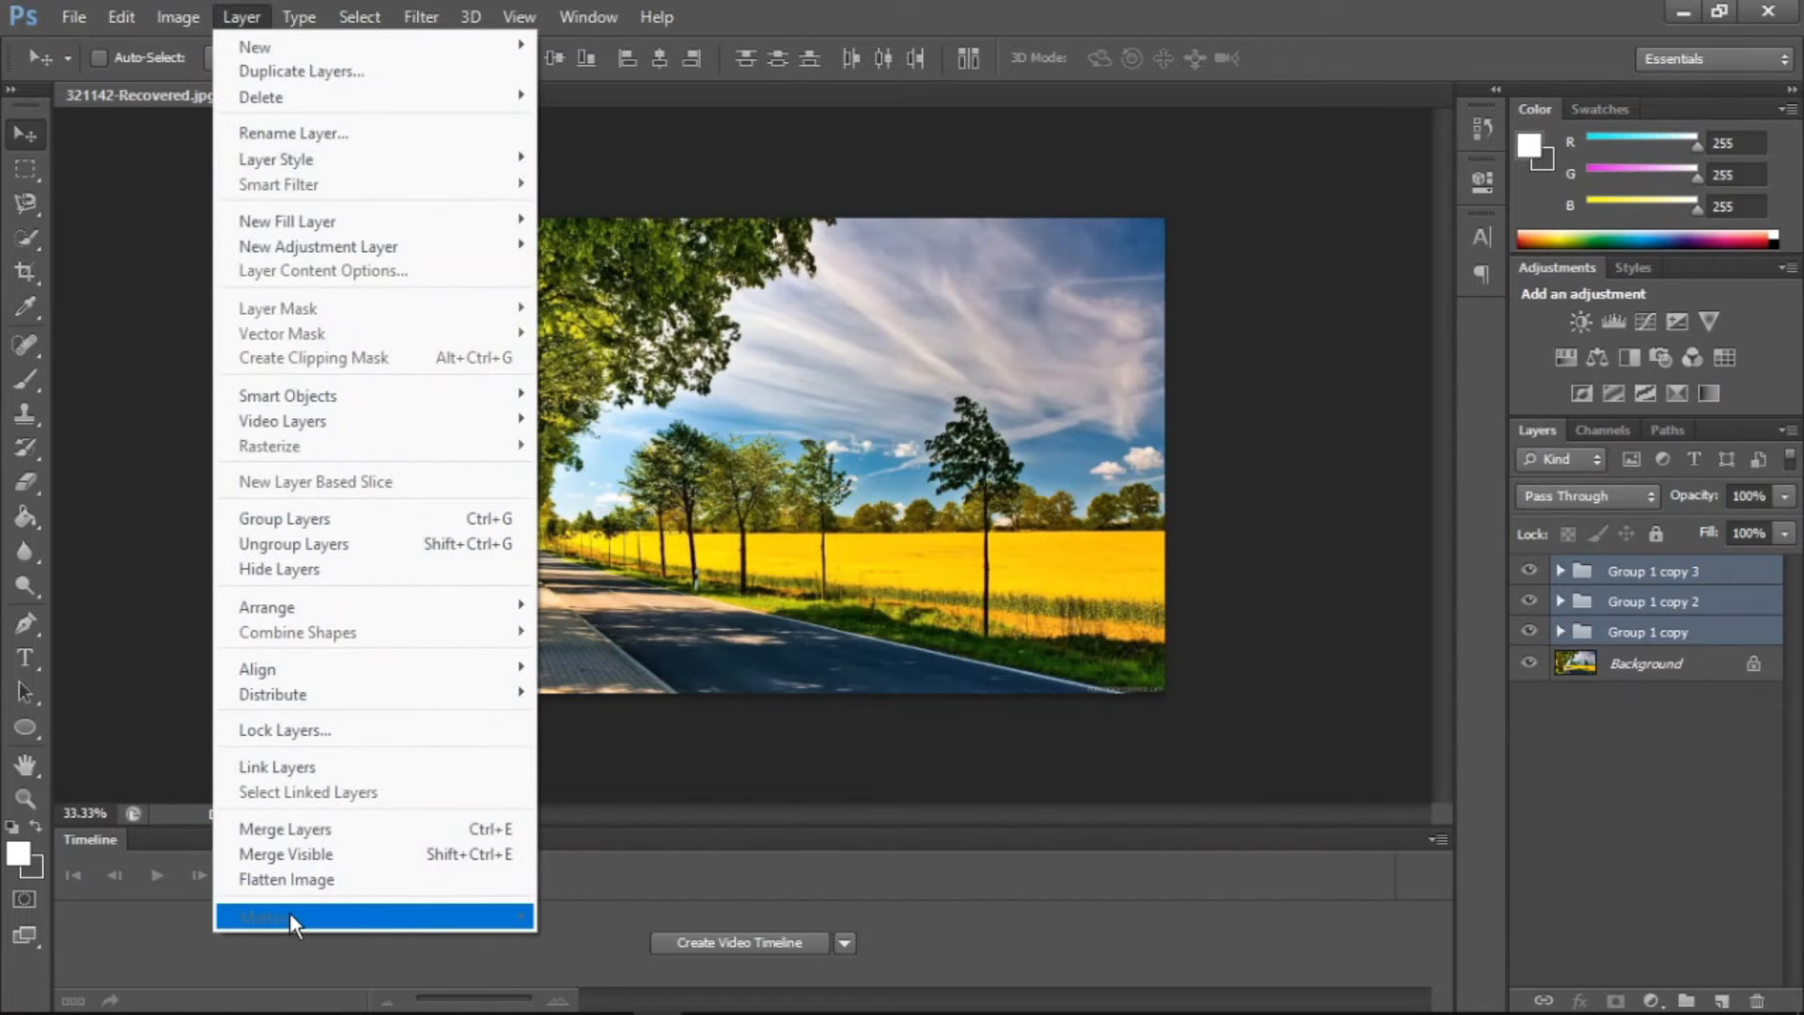
click(335, 885)
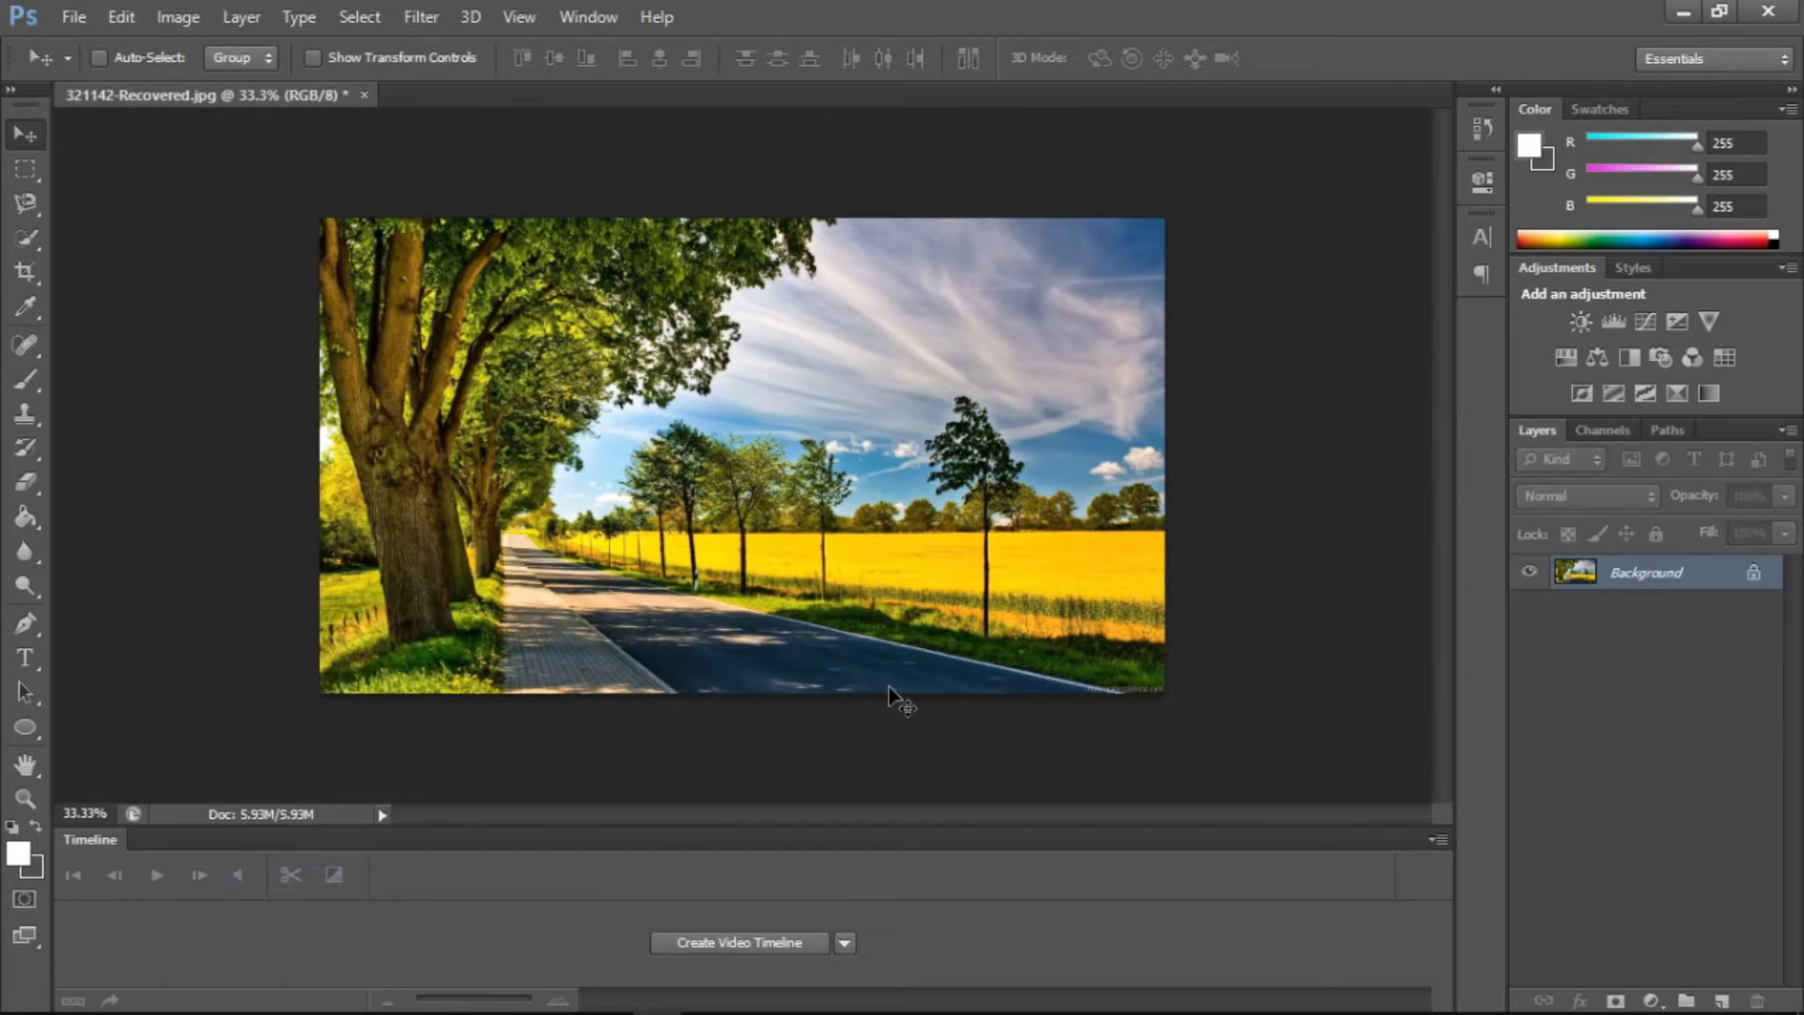